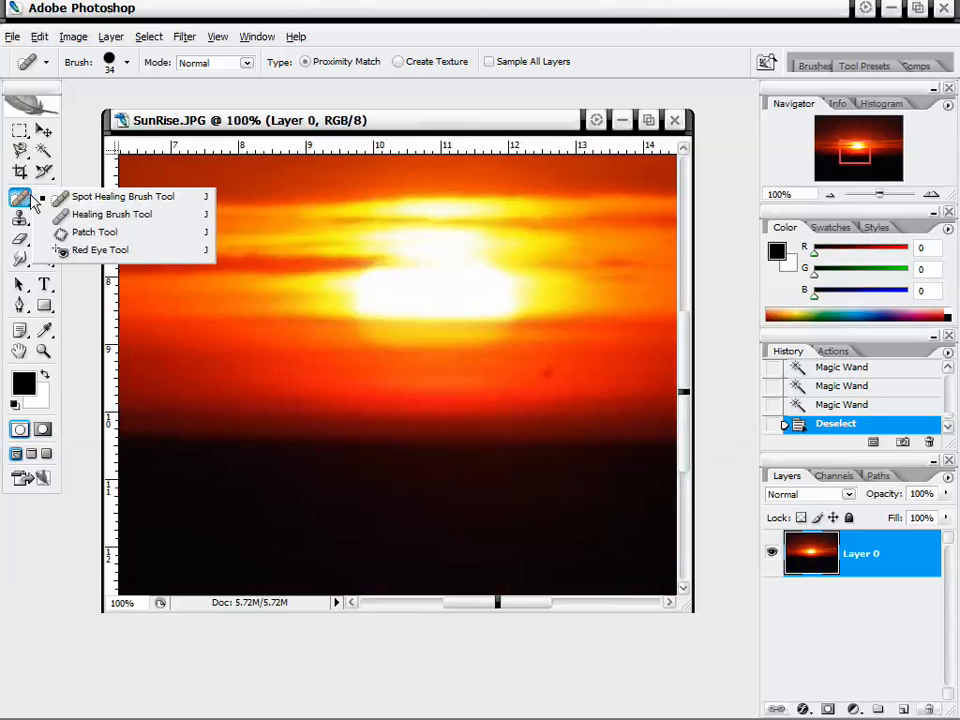
# - Try to paint the sun out of the sunrise photo with the 34 px Spot Healing Brush, and undo the stroke
pyautogui.click(112, 200)
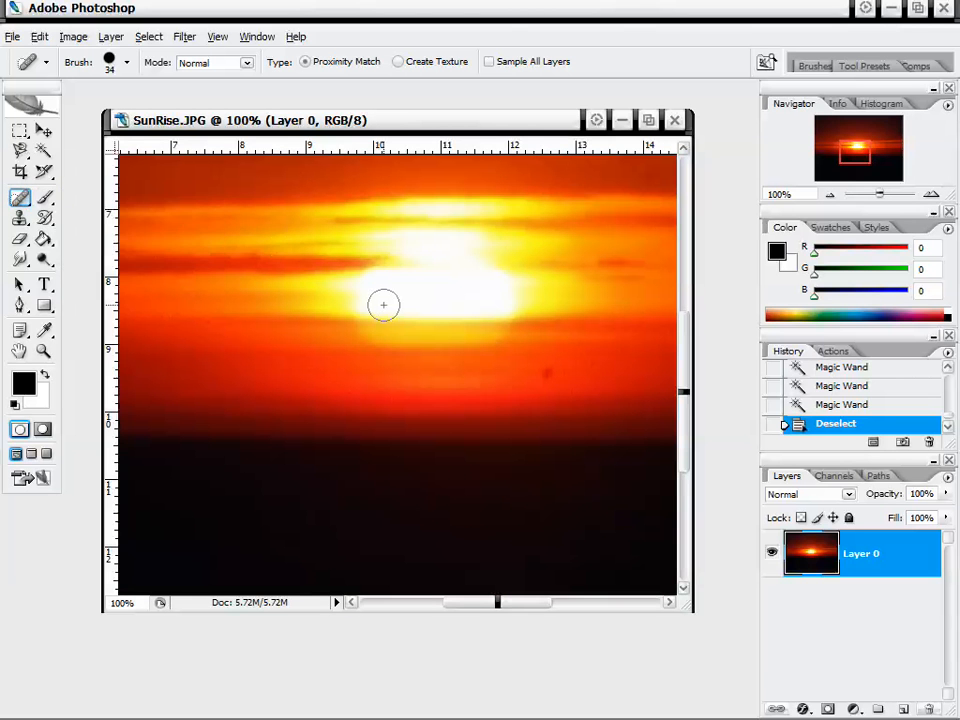
pyautogui.moveTo(319, 311)
pyautogui.mouseDown()
pyautogui.moveTo(518, 306)
pyautogui.moveTo(336, 306)
pyautogui.moveTo(321, 279)
pyautogui.moveTo(387, 244)
pyautogui.moveTo(328, 228)
pyautogui.moveTo(375, 339)
pyautogui.moveTo(570, 212)
pyautogui.moveTo(360, 245)
pyautogui.moveTo(482, 343)
pyautogui.mouseUp()
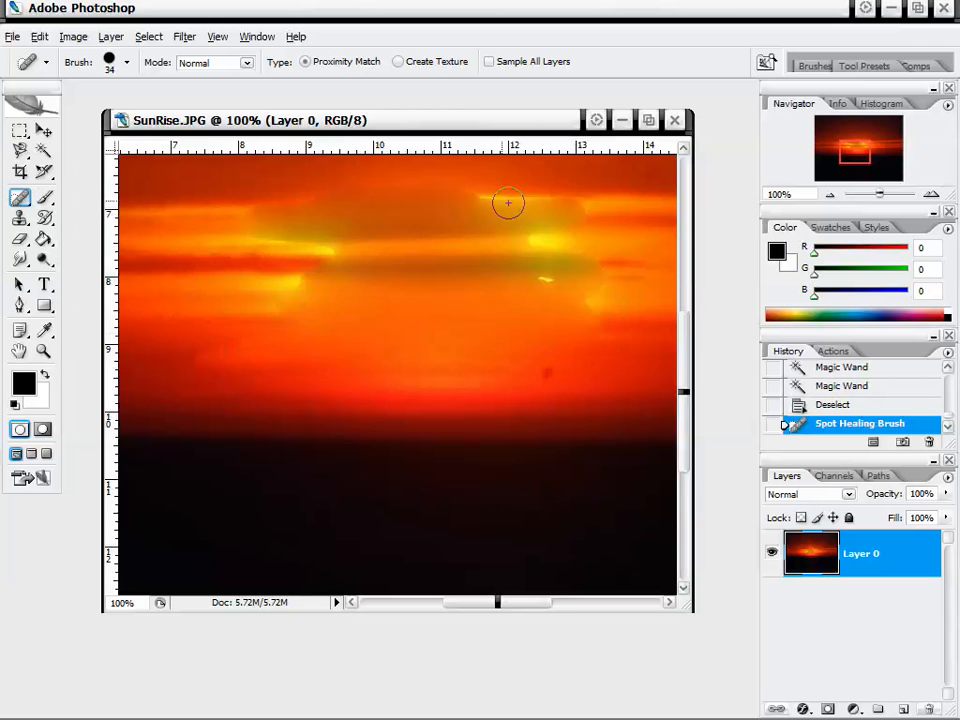
pyautogui.scroll(5, 391, 278)
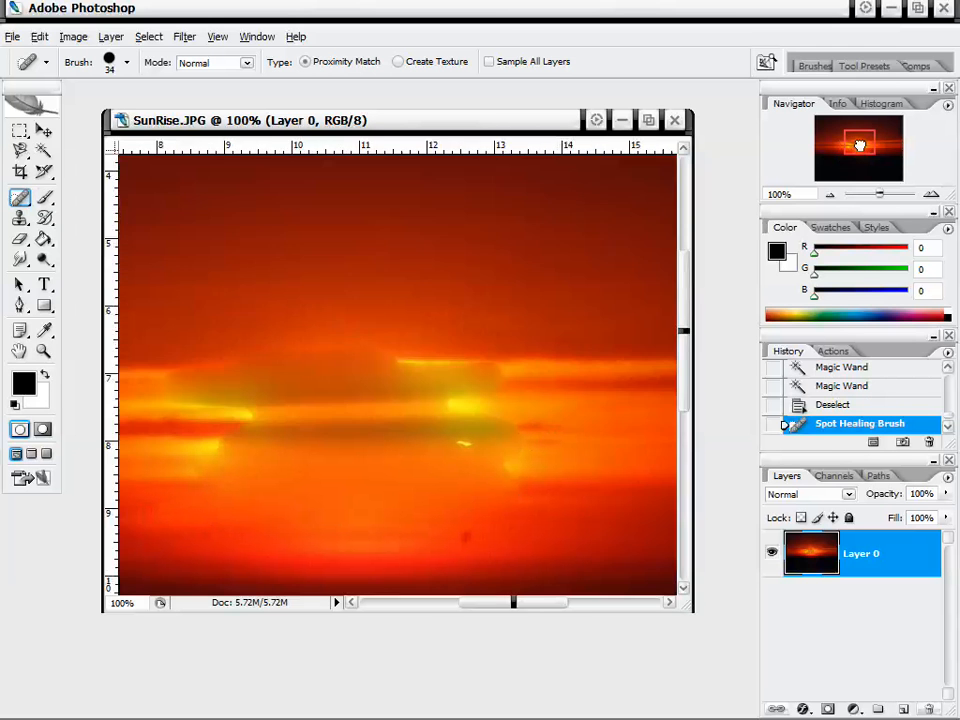
pyautogui.scroll(-3, 391, 278)
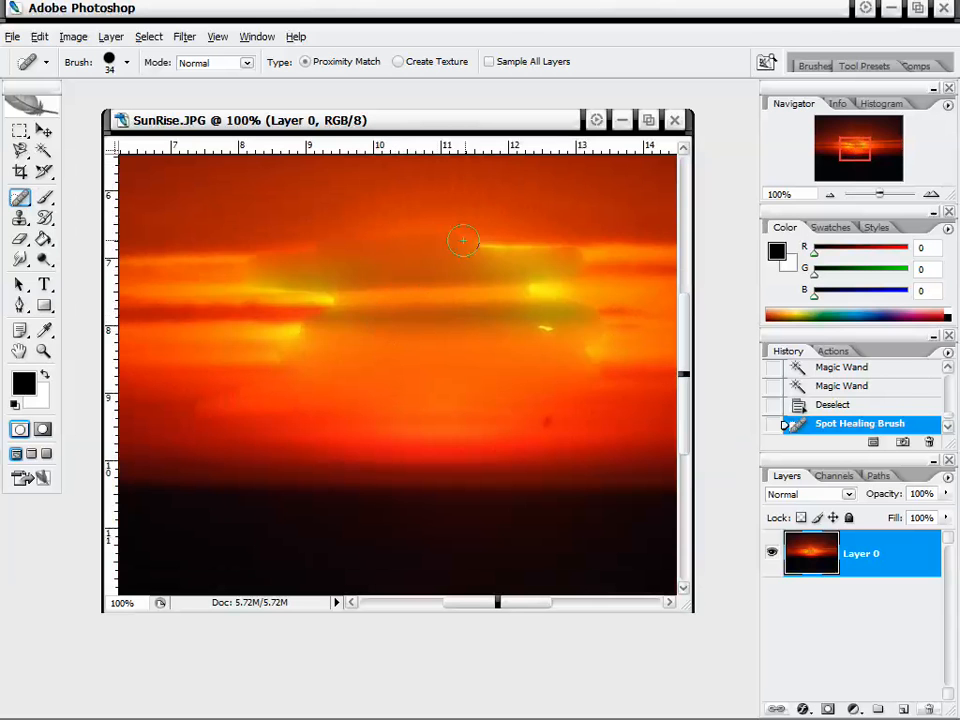
pyautogui.hotkey('ctrl', 'z')
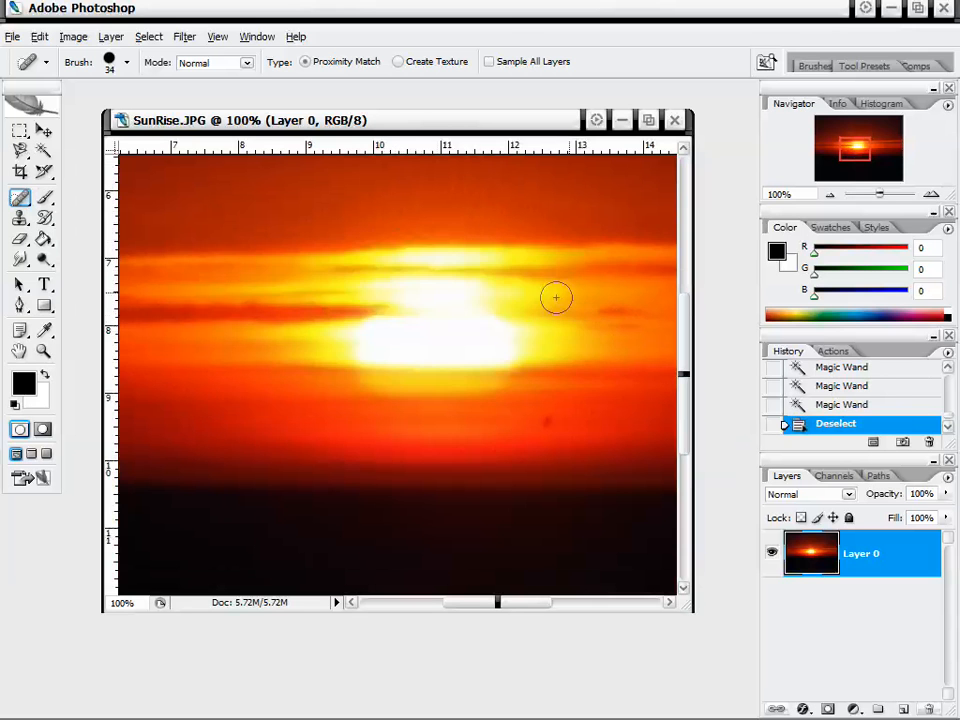
# - Try to paint out the sun with the Spot Healing Brush enlarged to 113 px, and undo the stroke
pyautogui.click(829, 194)
pyautogui.click(829, 194)
pyautogui.rightClick(432, 347)
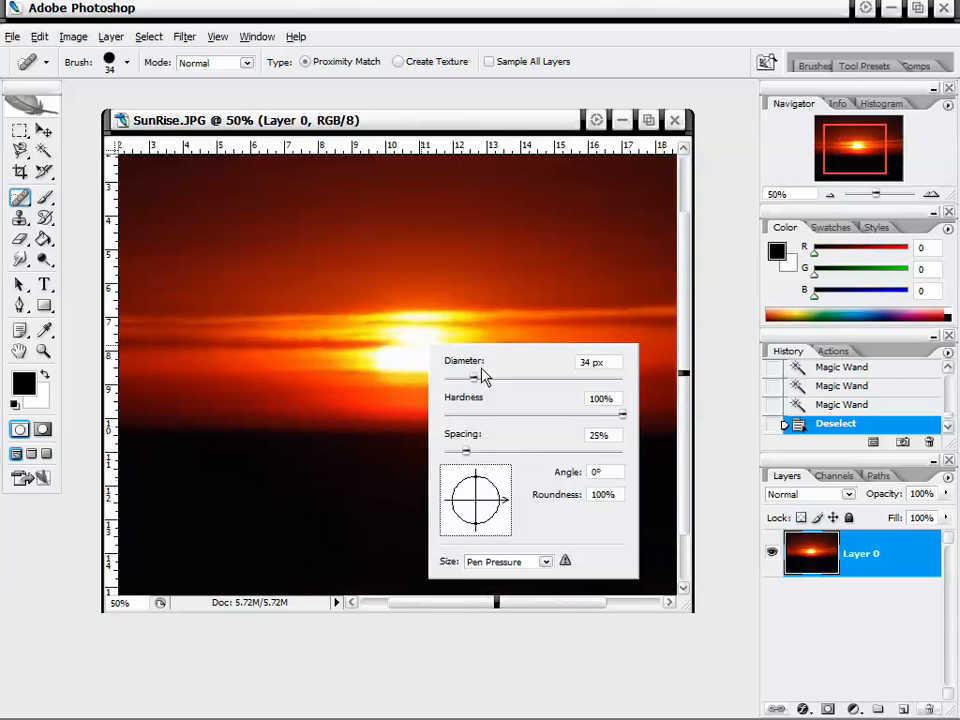
pyautogui.moveTo(486, 377); pyautogui.dragTo(538, 381)
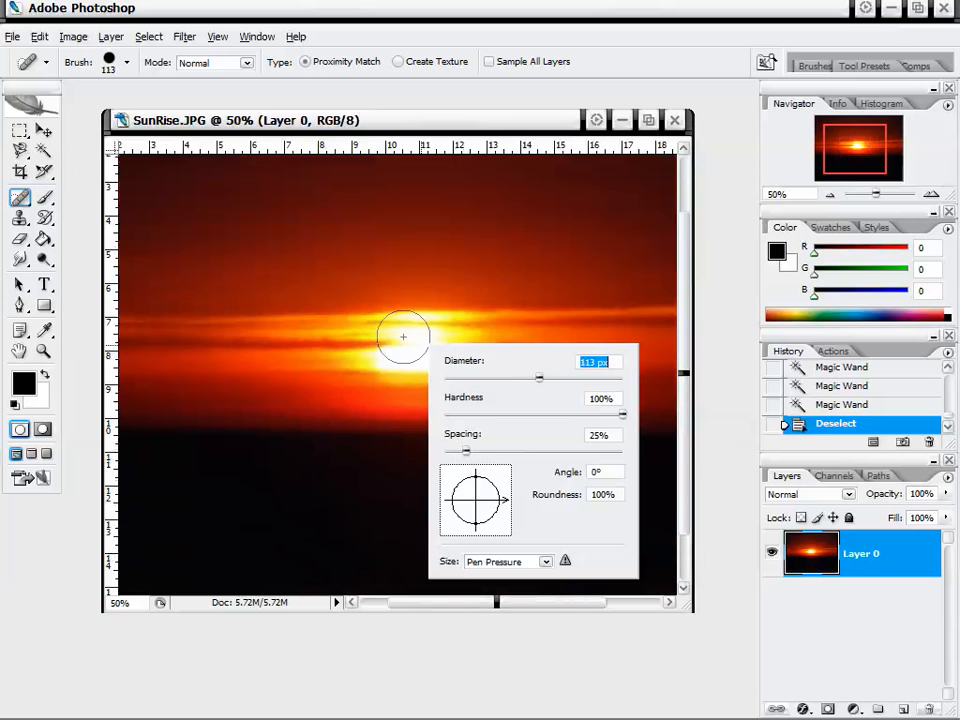
pyautogui.moveTo(400, 332)
pyautogui.mouseDown()
pyautogui.moveTo(288, 336)
pyautogui.moveTo(283, 353)
pyautogui.moveTo(356, 365)
pyautogui.moveTo(482, 345)
pyautogui.moveTo(397, 311)
pyautogui.moveTo(402, 326)
pyautogui.moveTo(383, 342)
pyautogui.moveTo(430, 368)
pyautogui.mouseUp()
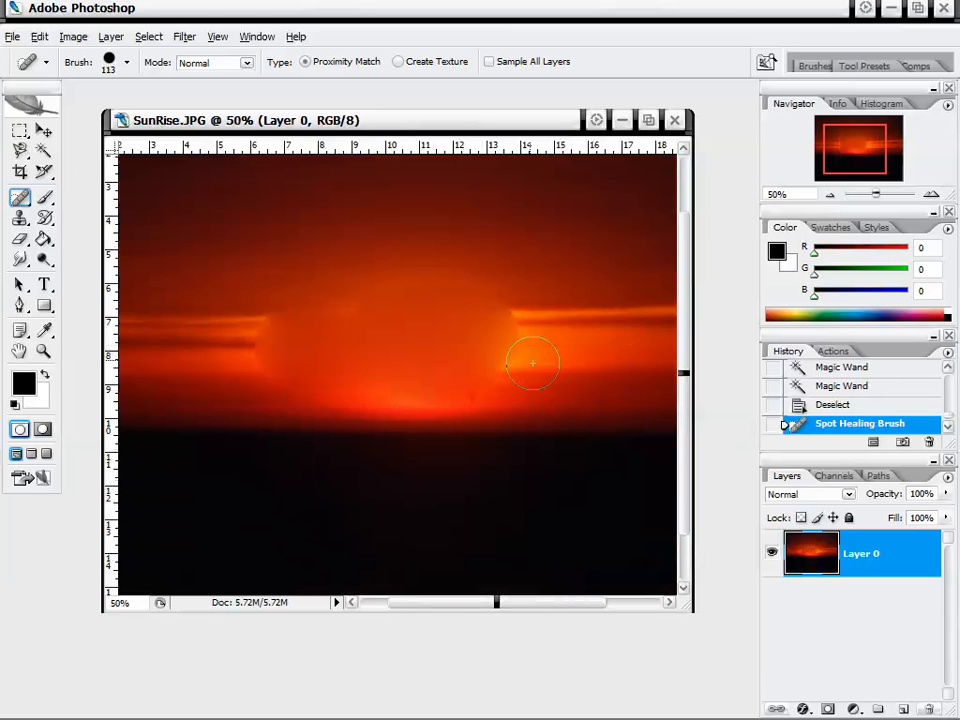
pyautogui.hotkey('ctrl', 'z')
# - Try to paint out the sun with a softer-edged 113 px Spot Healing Brush, and undo the stroke
pyautogui.rightClick(457, 355)
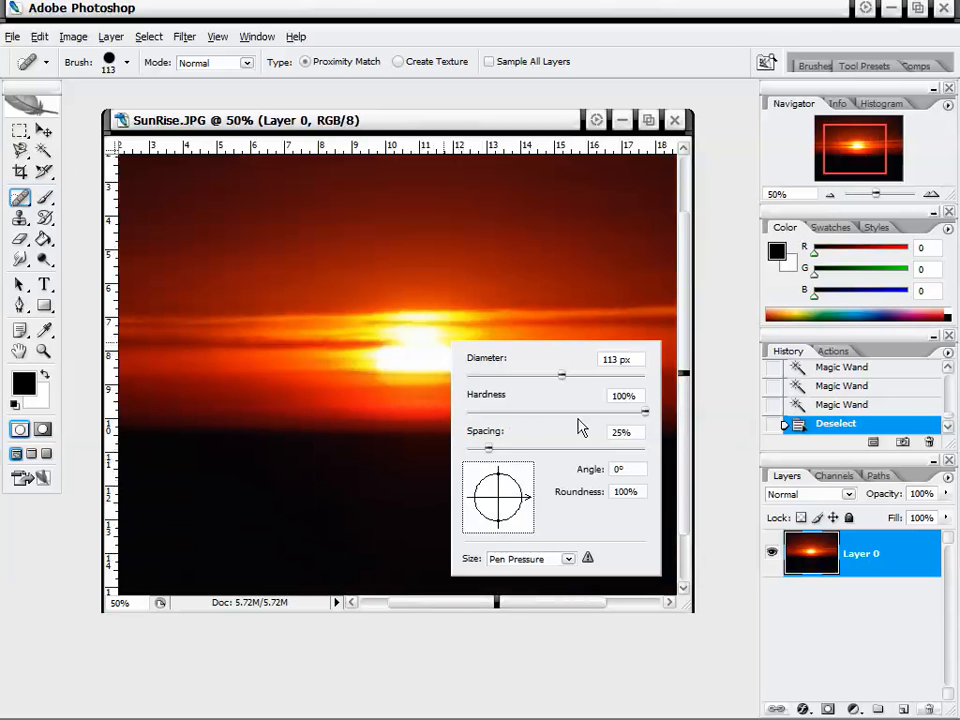
pyautogui.moveTo(424, 343)
pyautogui.mouseDown()
pyautogui.moveTo(398, 328)
pyautogui.moveTo(378, 381)
pyautogui.moveTo(409, 376)
pyautogui.moveTo(454, 333)
pyautogui.moveTo(365, 373)
pyautogui.moveTo(422, 346)
pyautogui.moveTo(438, 372)
pyautogui.moveTo(512, 323)
pyautogui.moveTo(342, 332)
pyautogui.moveTo(351, 368)
pyautogui.moveTo(543, 371)
pyautogui.mouseUp()
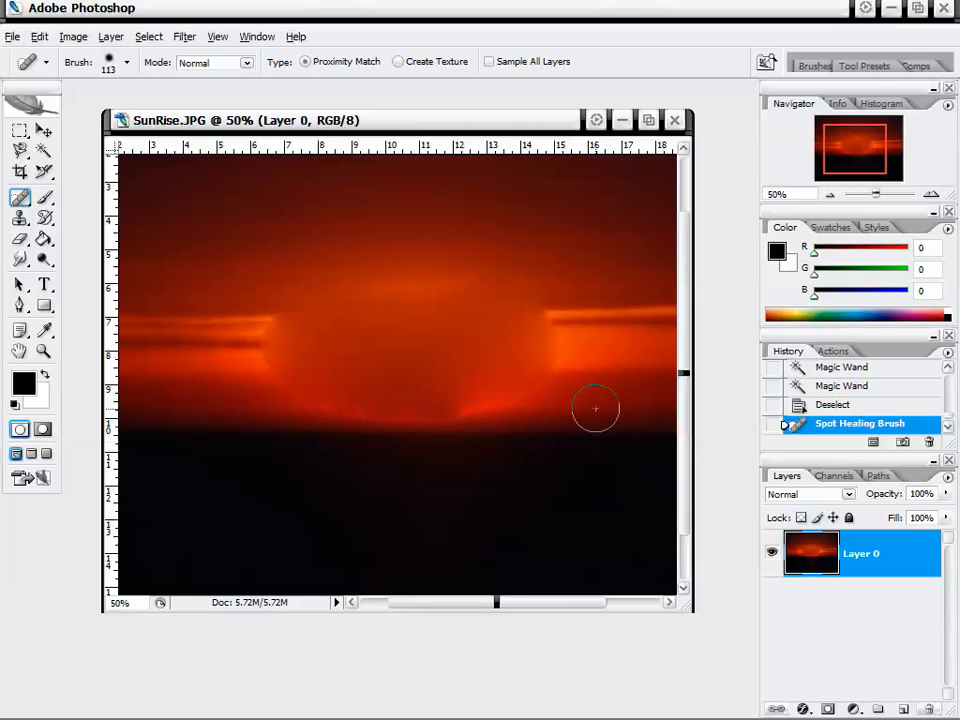
pyautogui.hotkey('ctrl', 'z')
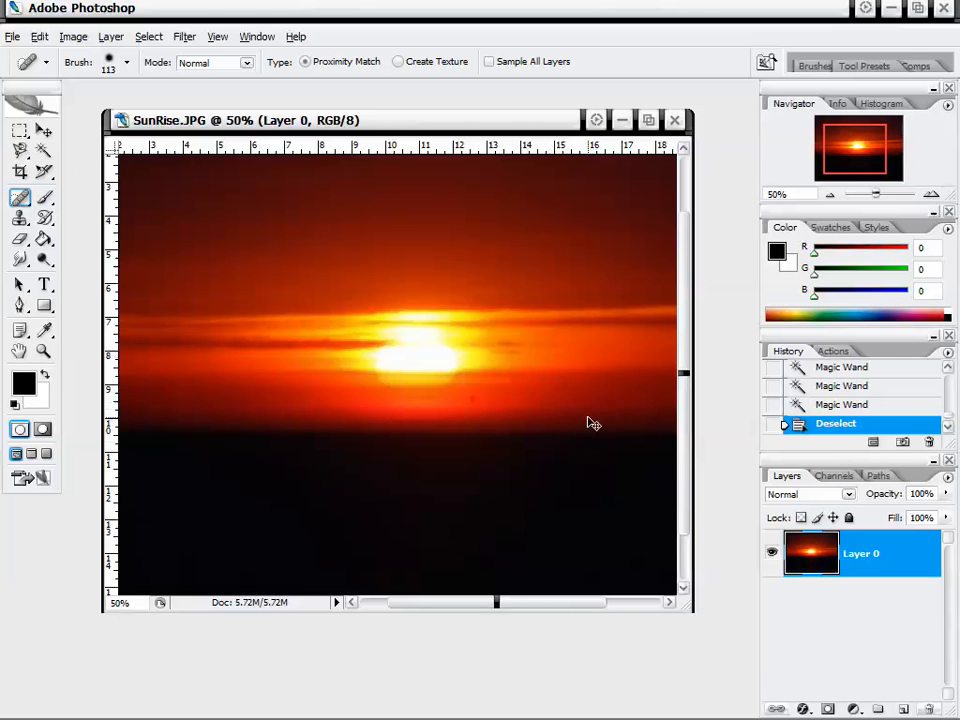
# - Try to cover the sun using the Healing Brush with a sampled source and a 72 px diameter, and undo the stroke
pyautogui.click(931, 193)
pyautogui.click(931, 193)
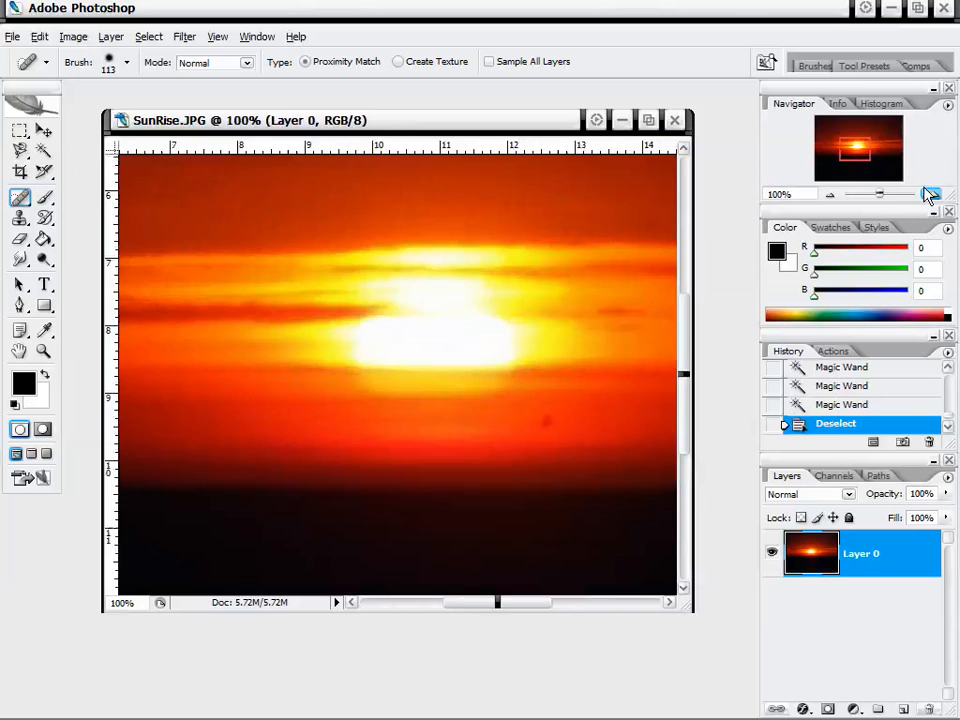
pyautogui.moveTo(873, 158)
pyautogui.mouseDown()
pyautogui.moveTo(857, 183)
pyautogui.moveTo(853, 145)
pyautogui.moveTo(855, 153)
pyautogui.mouseUp()
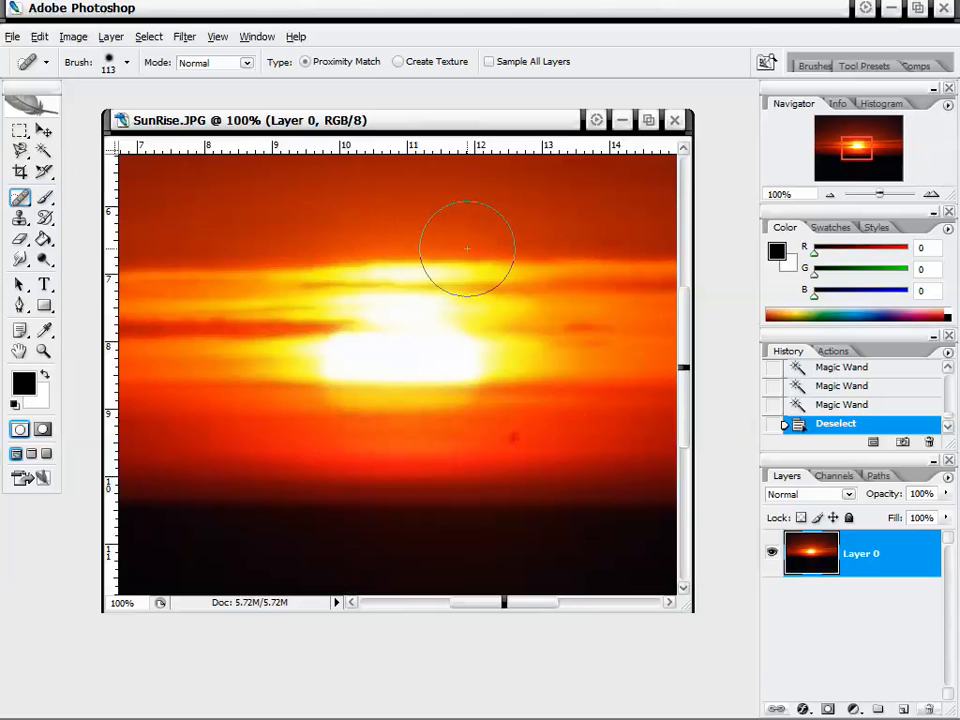
pyautogui.click(26, 200)
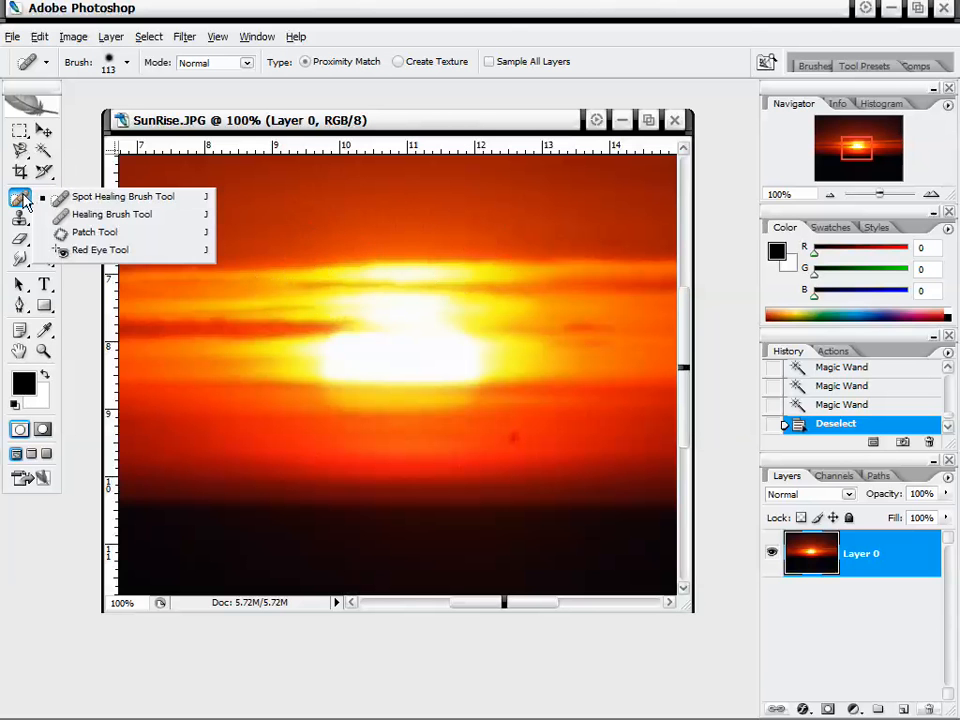
pyautogui.click(121, 214)
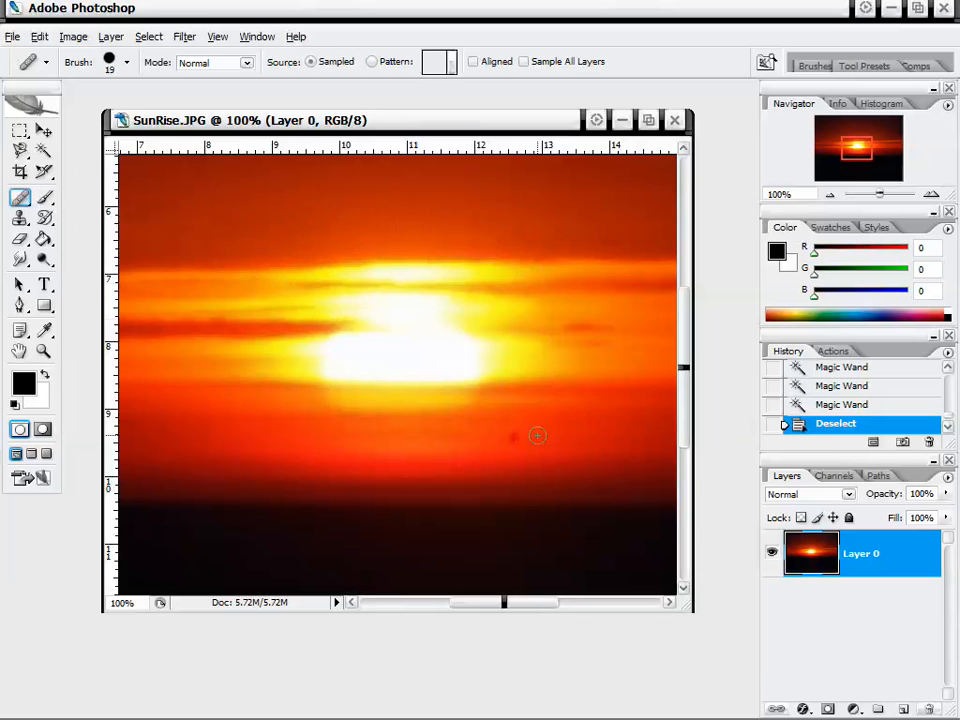
pyautogui.scroll(-4, 501, 331)
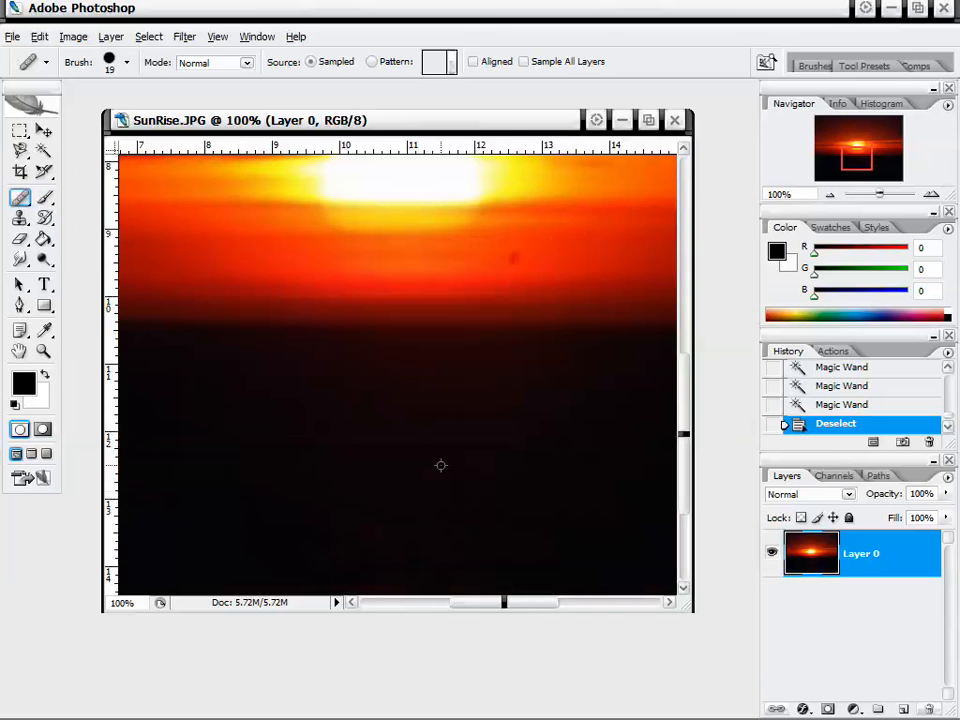
pyautogui.moveTo(862, 154)
pyautogui.mouseDown()
pyautogui.moveTo(864, 145)
pyautogui.moveTo(843, 155)
pyautogui.mouseUp()
pyautogui.rightClick(567, 294)
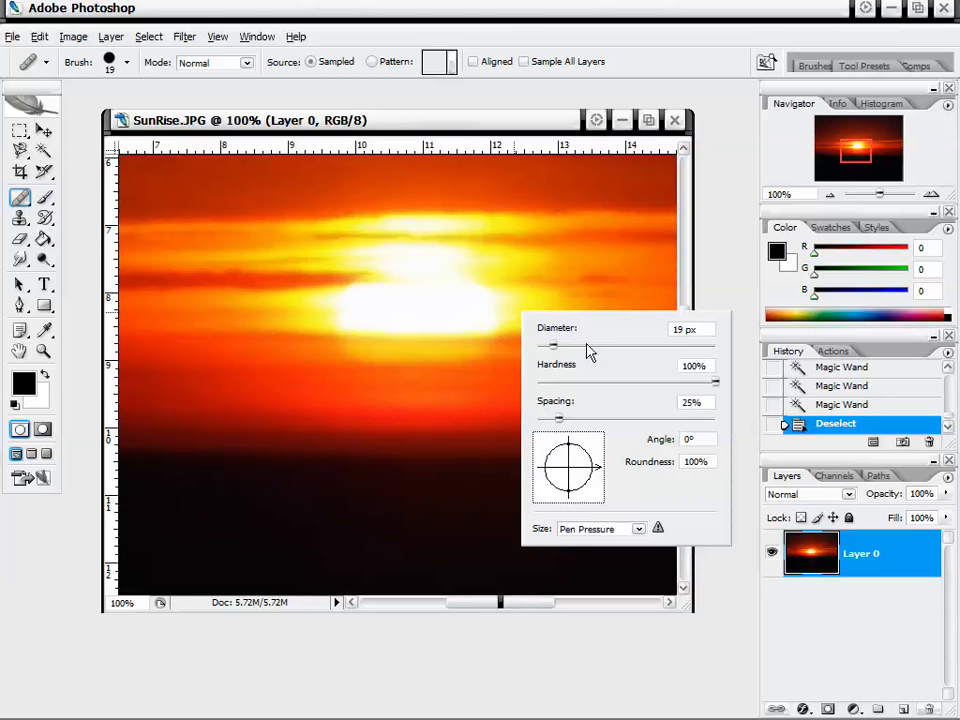
pyautogui.click(601, 344)
pyautogui.moveTo(478, 300)
pyautogui.mouseDown()
pyautogui.moveTo(361, 305)
pyautogui.moveTo(379, 301)
pyautogui.moveTo(405, 257)
pyautogui.moveTo(441, 265)
pyautogui.moveTo(491, 319)
pyautogui.moveTo(400, 312)
pyautogui.mouseUp()
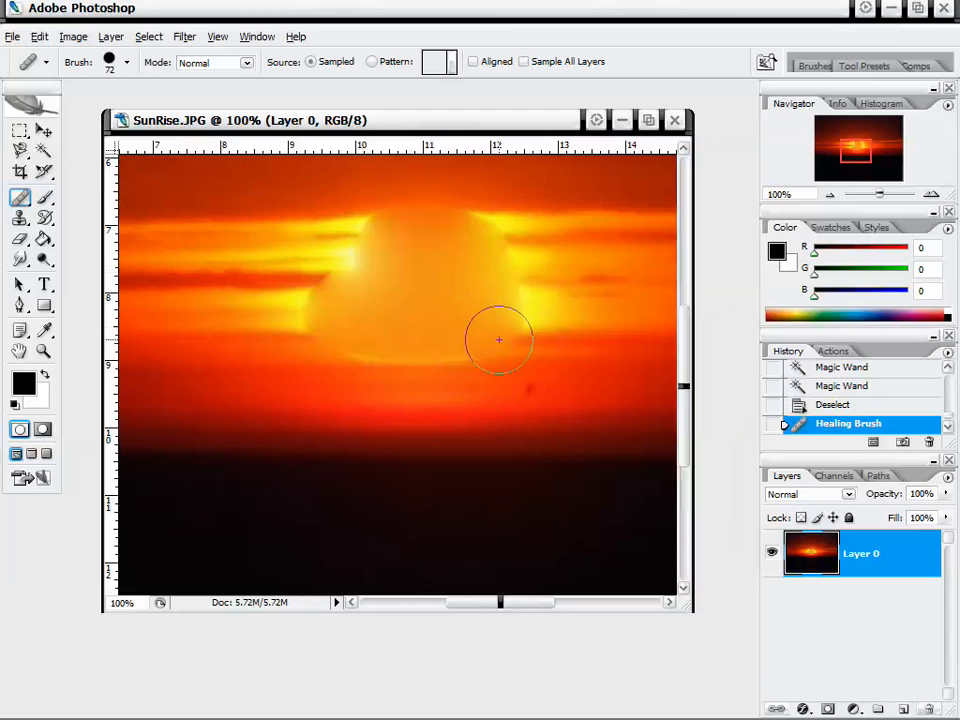
pyautogui.hotkey('ctrl', 'z')
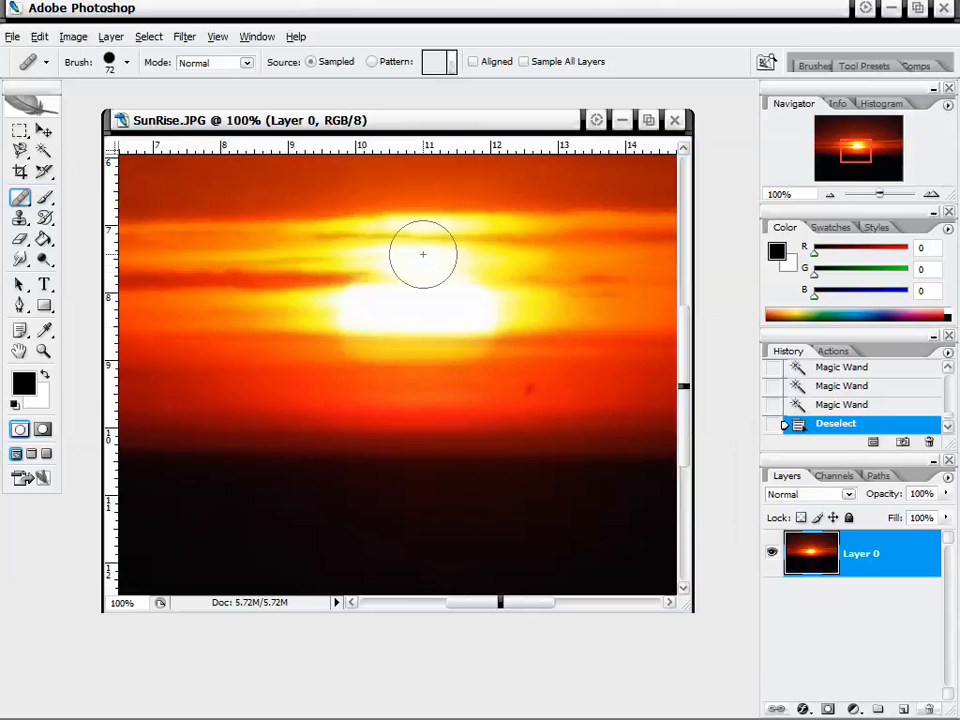
# - Try to patch a freehand-outlined area of the sun from the red sky beside it with the Patch tool, and undo the patch
pyautogui.rightClick(20, 197)
pyautogui.click(62, 231)
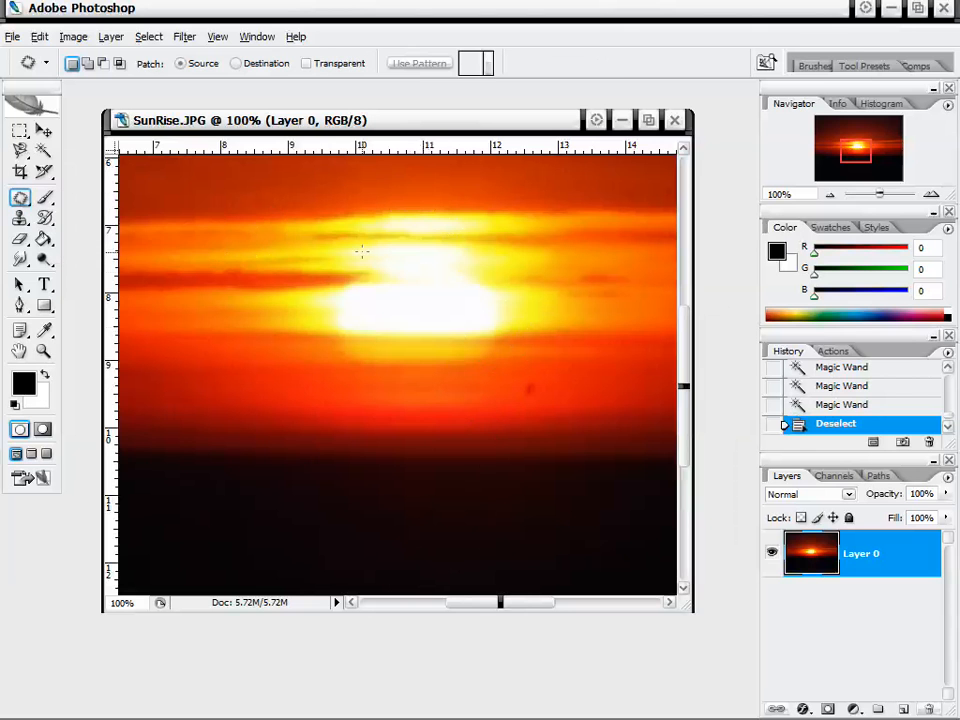
pyautogui.moveTo(378, 377)
pyautogui.mouseDown()
pyautogui.moveTo(505, 215)
pyautogui.moveTo(350, 240)
pyautogui.mouseUp()
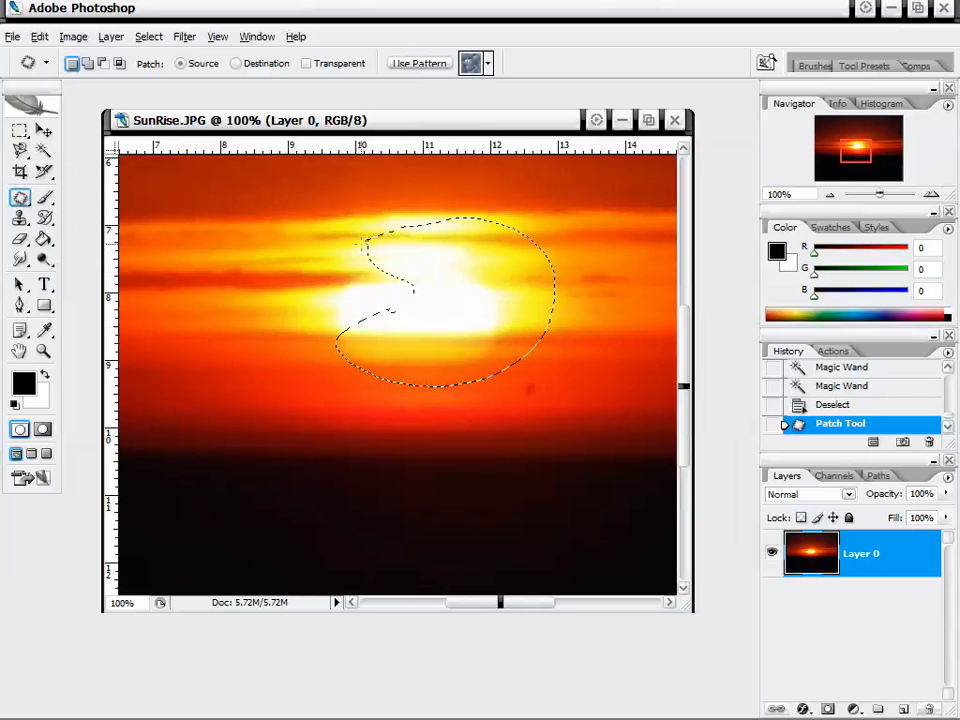
pyautogui.moveTo(457, 329); pyautogui.dragTo(222, 403)
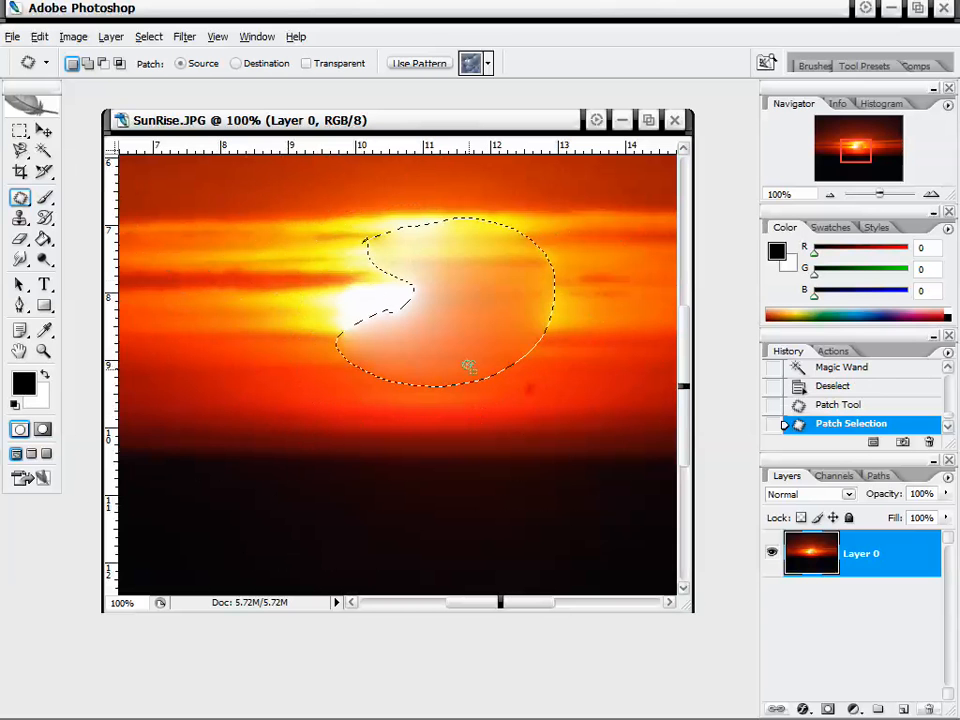
pyautogui.hotkey('ctrl', 'z')
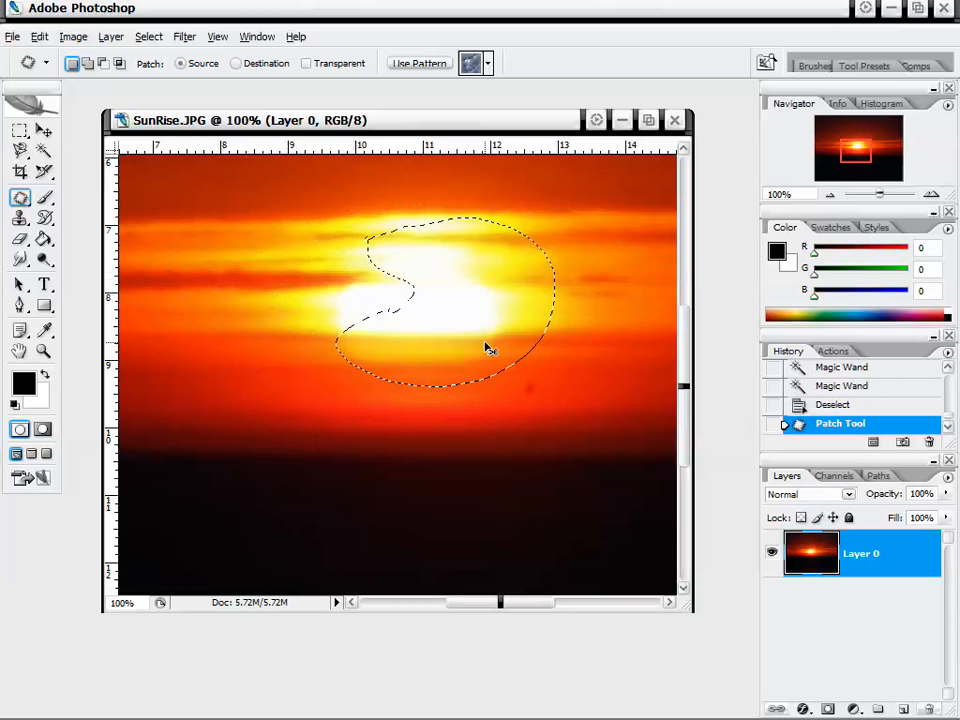
pyautogui.rightClick(469, 280)
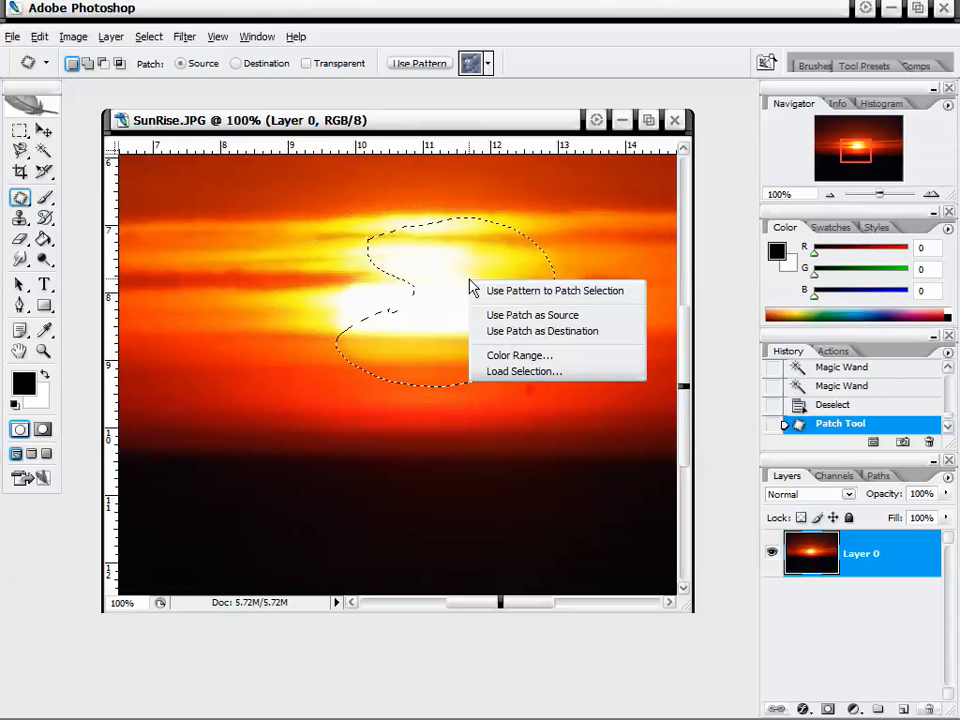
pyautogui.click(514, 252)
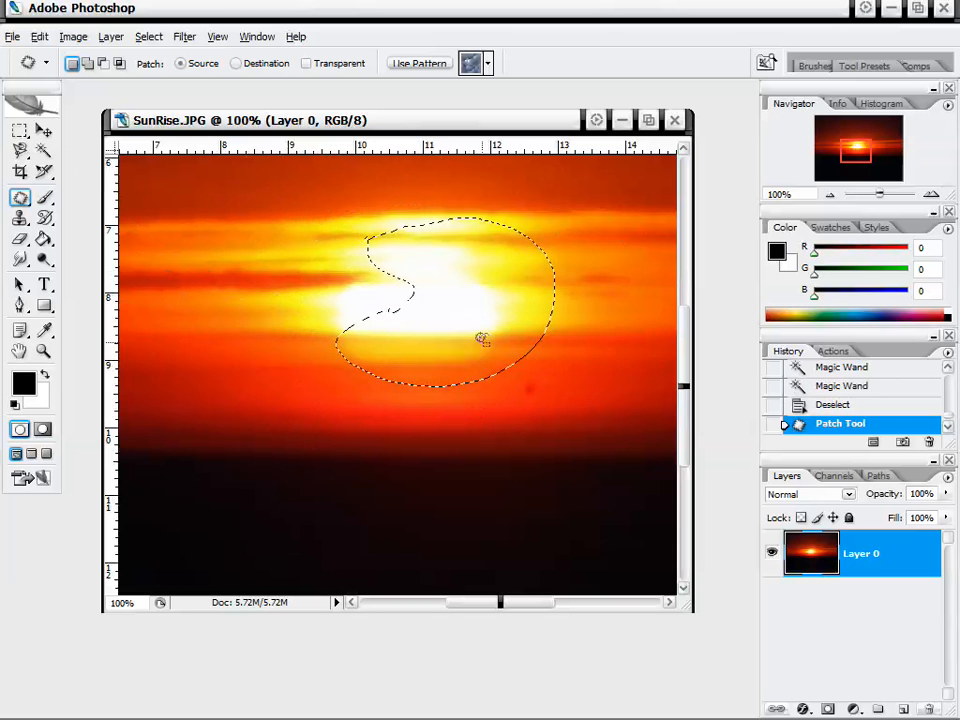
pyautogui.rightClick(457, 288)
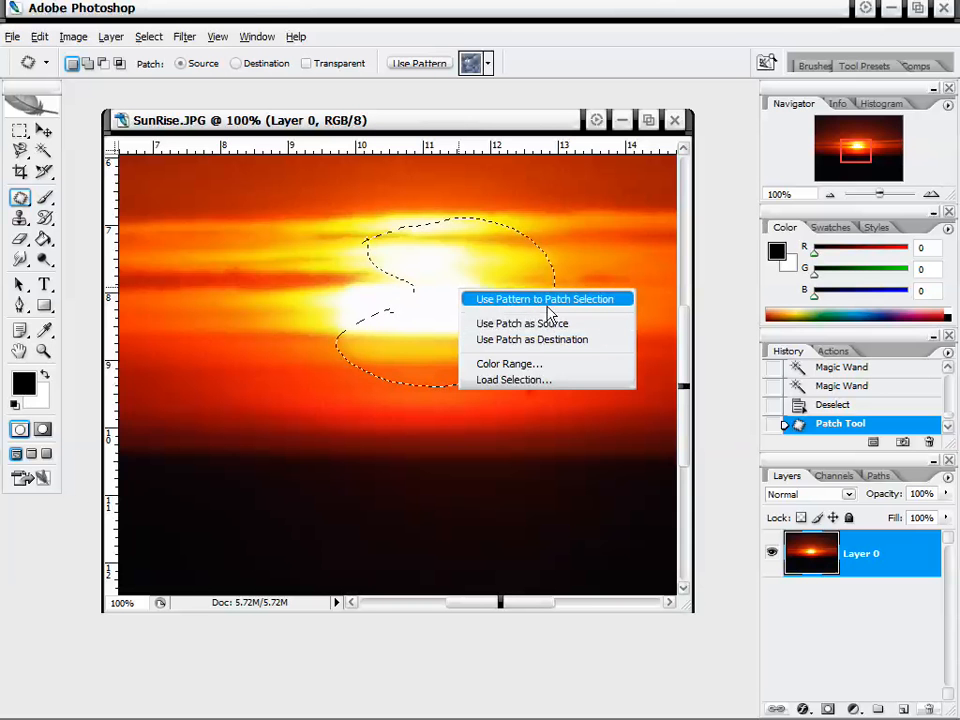
pyautogui.moveTo(532, 125); pyautogui.dragTo(534, 120)
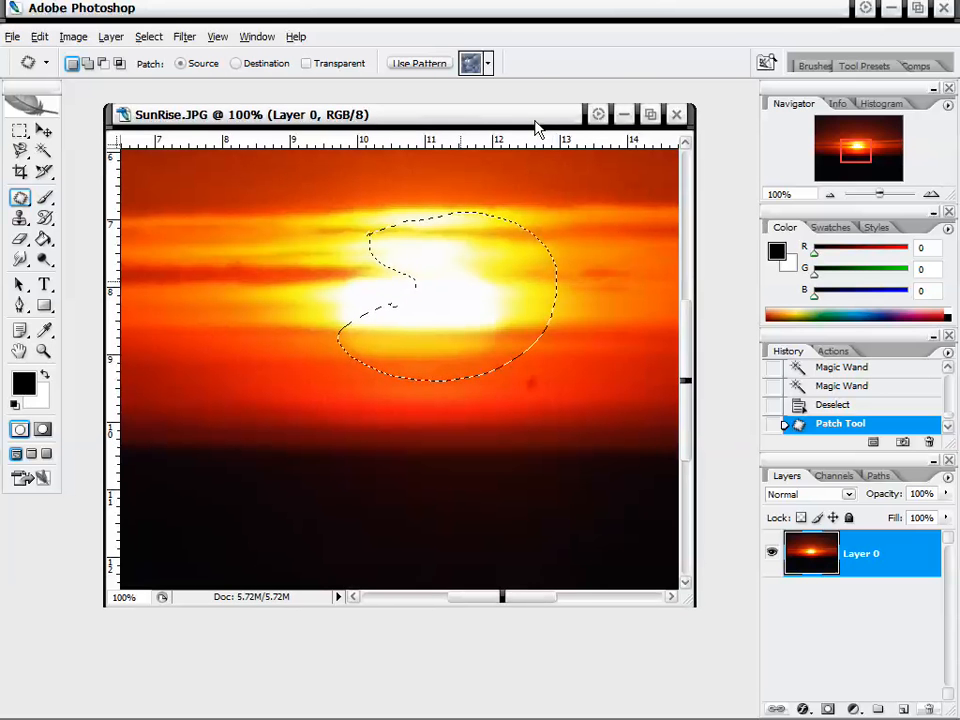
# - Deselect the outlined area around the sun and switch to the Brush tool
pyautogui.click(22, 131)
pyautogui.click(391, 321)
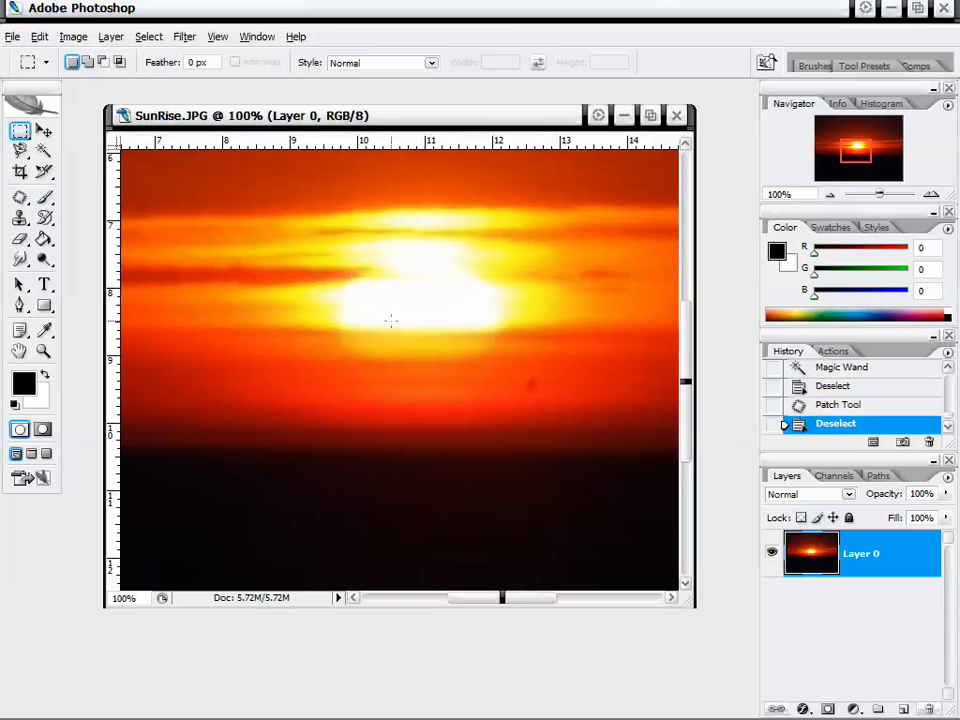
pyautogui.click(44, 199)
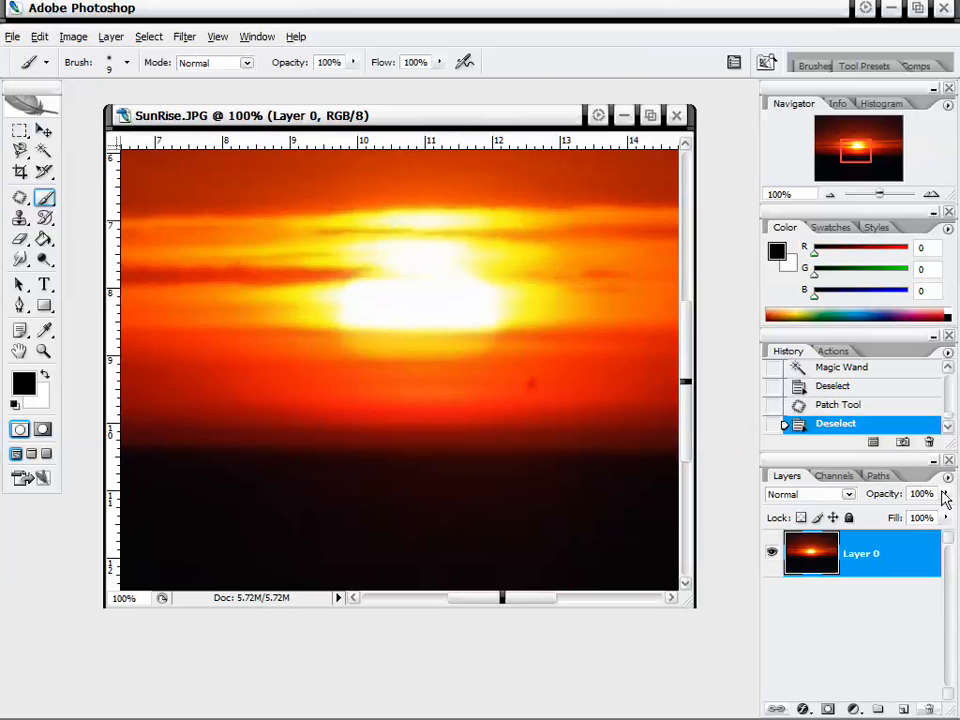
pyautogui.moveTo(367, 117); pyautogui.dragTo(372, 109)
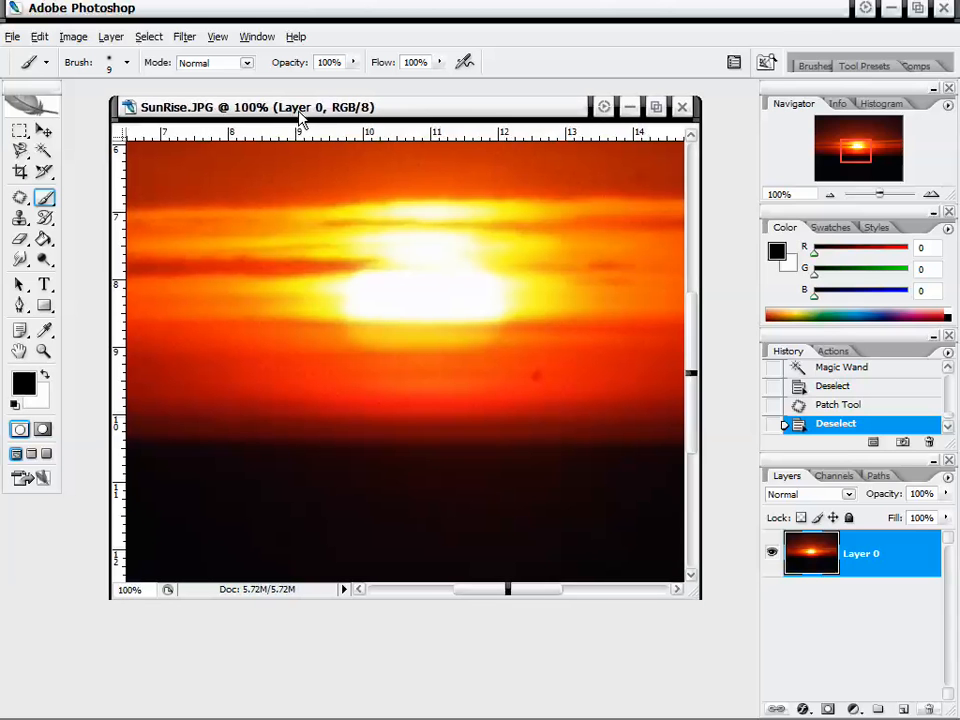
pyautogui.click(948, 478)
pyautogui.click(795, 127)
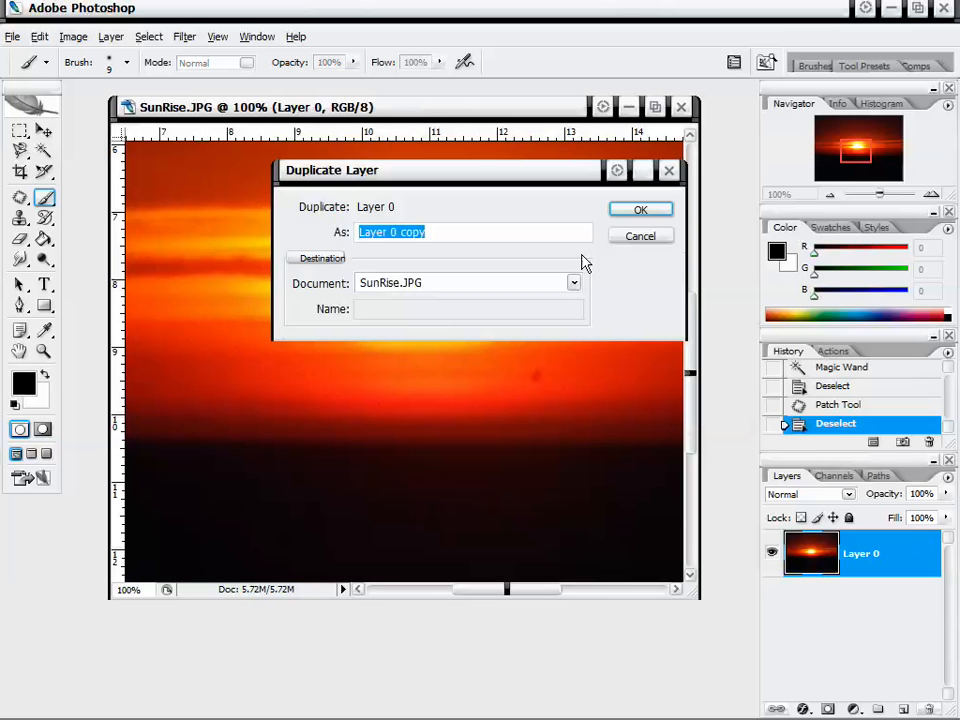
pyautogui.press('Escape')
# - Create a new empty layer above the sunrise photo's layer
pyautogui.click(948, 478)
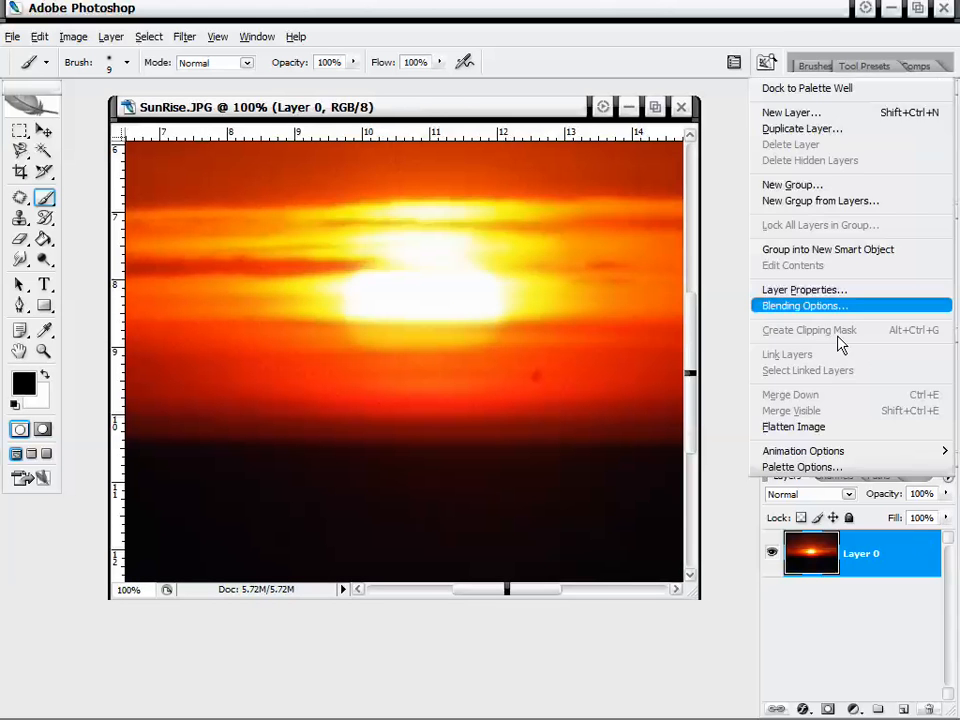
pyautogui.click(790, 113)
pyautogui.press('Return')
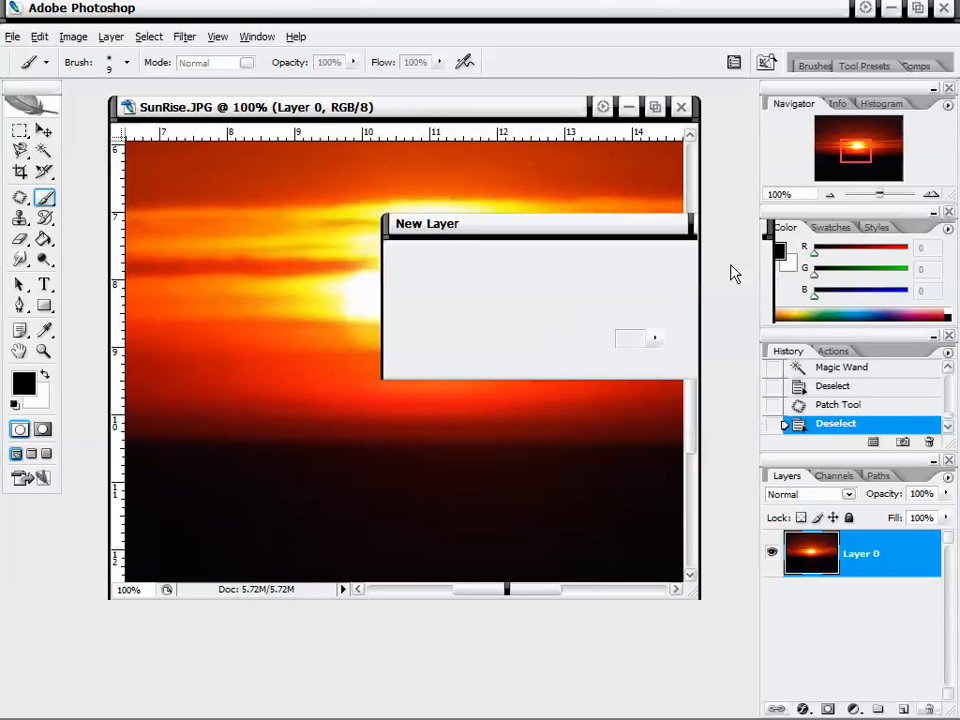
# - Set the foreground color to blue 0006ff and fill the new empty layer with it using the Paint Bucket
pyautogui.moveTo(44, 239); pyautogui.dragTo(108, 258)
pyautogui.click(30, 385)
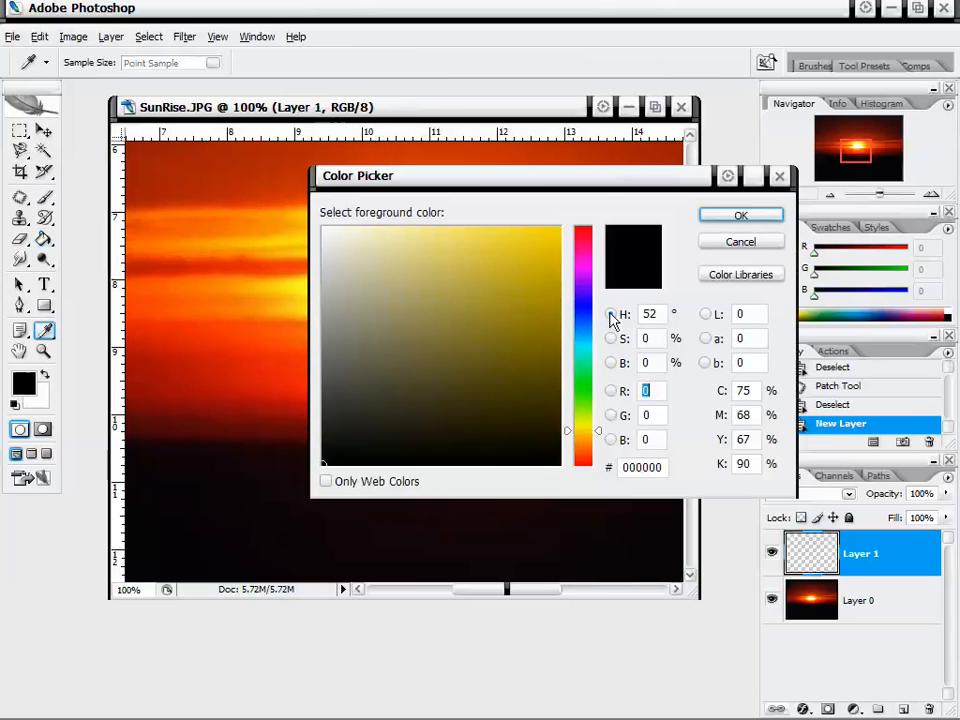
pyautogui.moveTo(586, 398); pyautogui.dragTo(583, 306)
pyautogui.moveTo(494, 283); pyautogui.dragTo(598, 225)
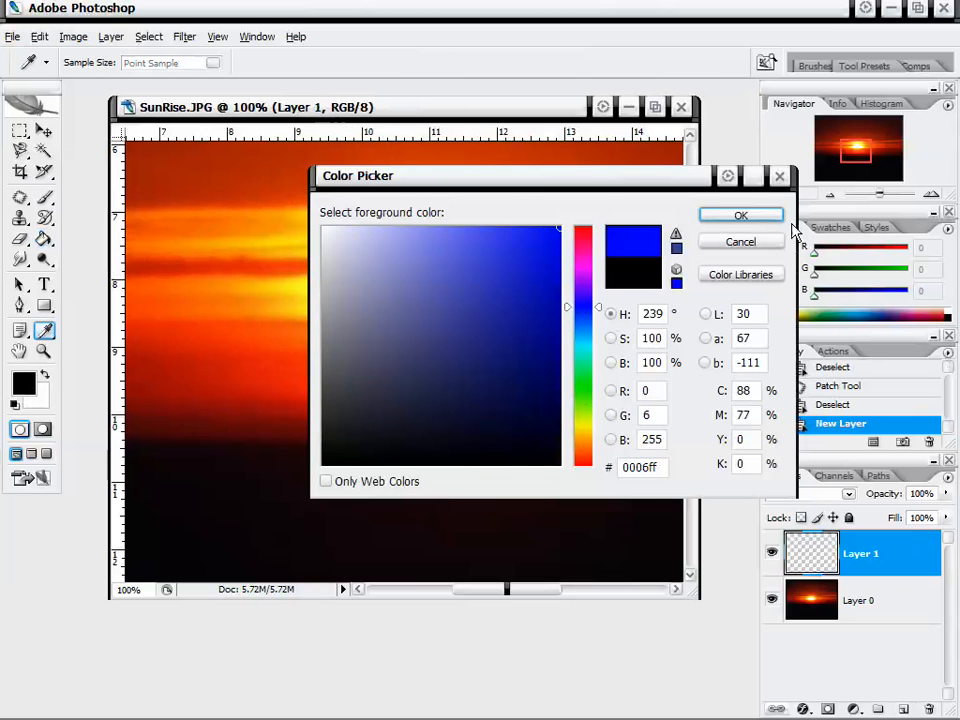
pyautogui.click(740, 215)
pyautogui.click(532, 358)
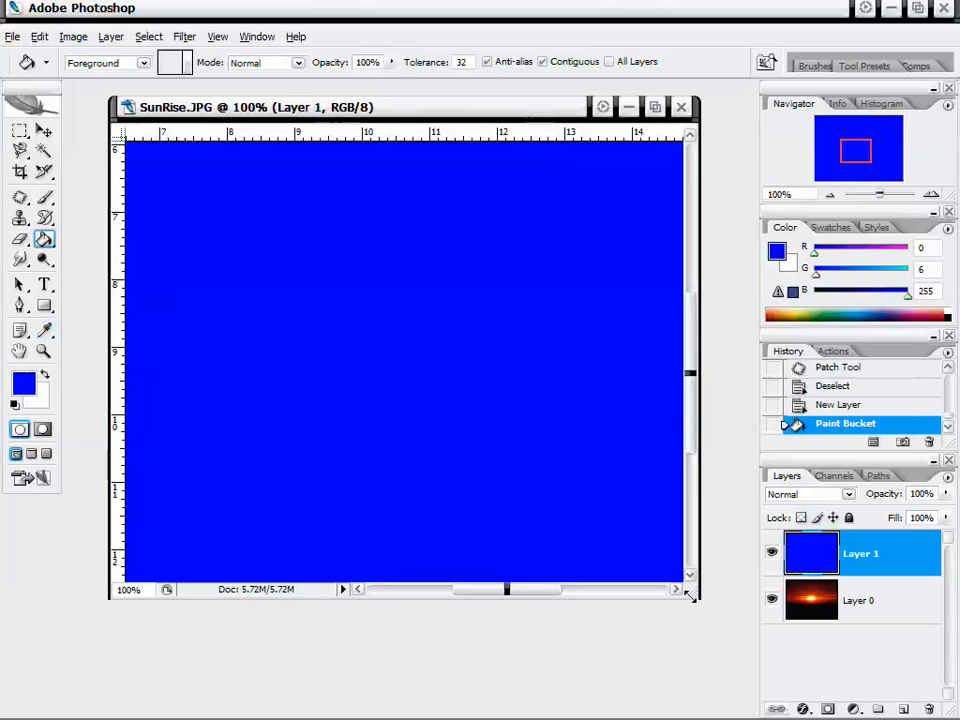
# - Switch to the Brush tool and create a new empty layer above the blue-filled layer
pyautogui.moveTo(688, 596); pyautogui.dragTo(740, 640)
pyautogui.moveTo(535, 115); pyautogui.dragTo(492, 116)
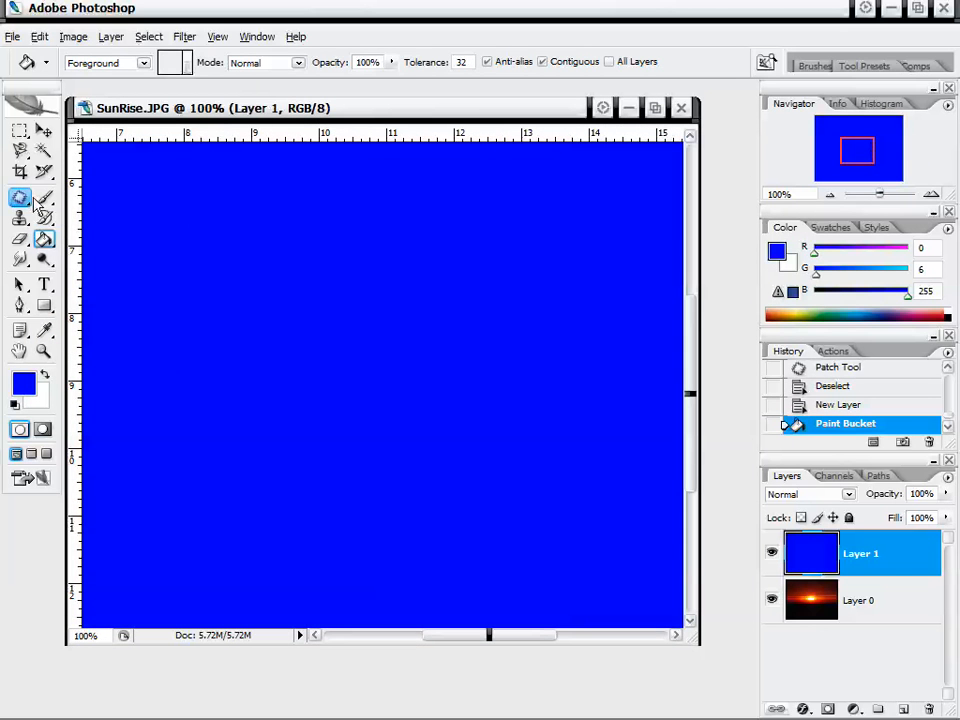
pyautogui.press('b')
pyautogui.click(946, 478)
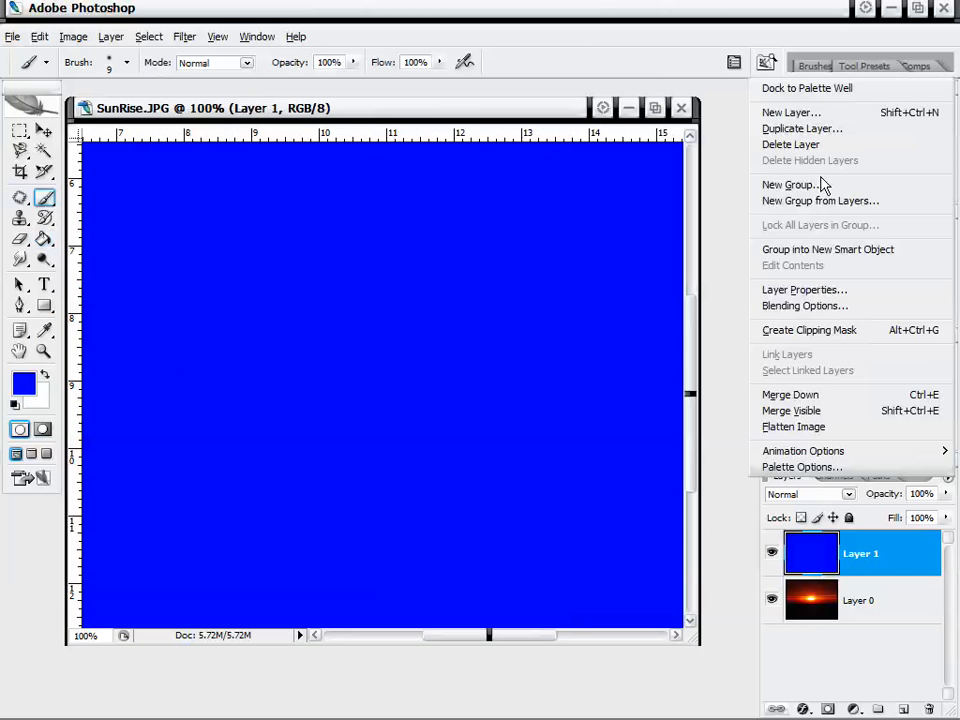
pyautogui.click(820, 114)
pyautogui.click(724, 264)
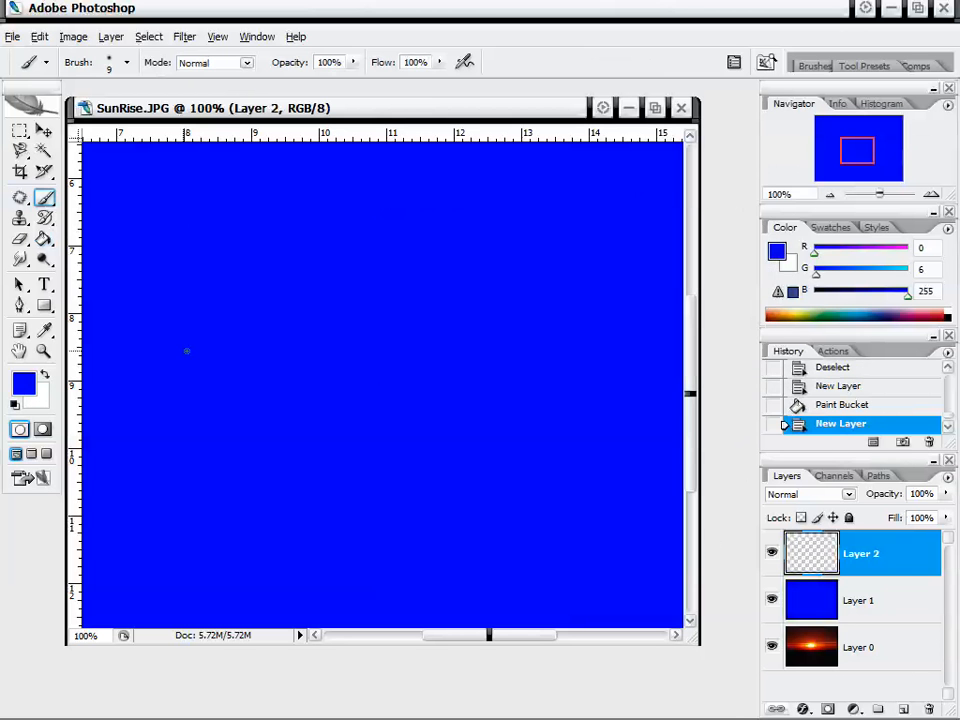
# - Set the foreground color to pure red, ff0000
pyautogui.click(25, 385)
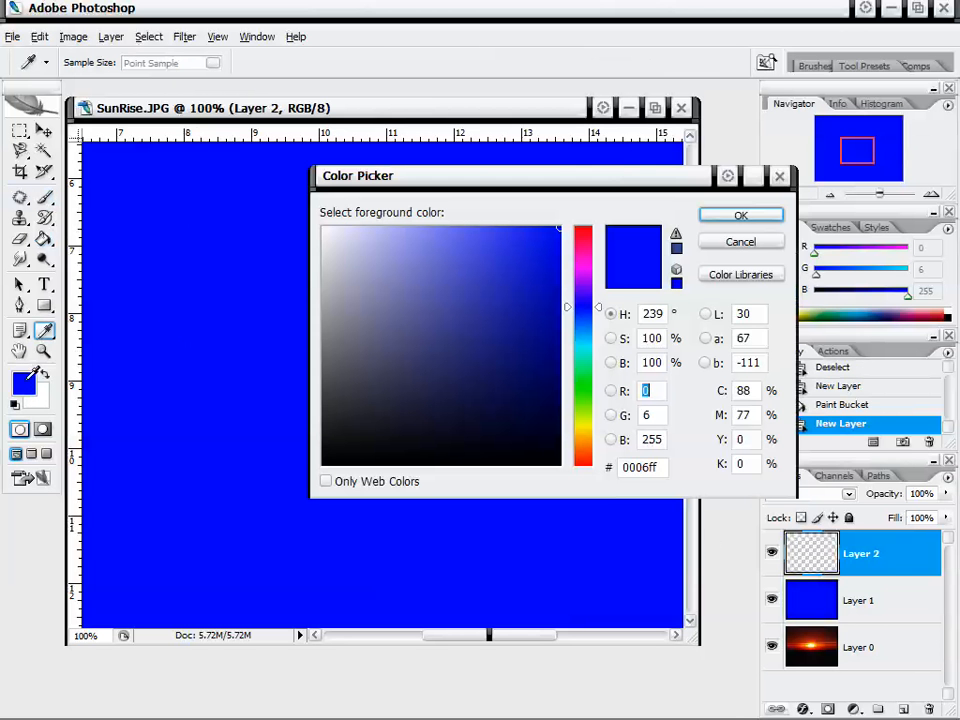
pyautogui.click(586, 215)
pyautogui.click(512, 257)
pyautogui.moveTo(512, 257)
pyautogui.mouseDown()
pyautogui.moveTo(561, 210)
pyautogui.moveTo(564, 222)
pyautogui.mouseUp()
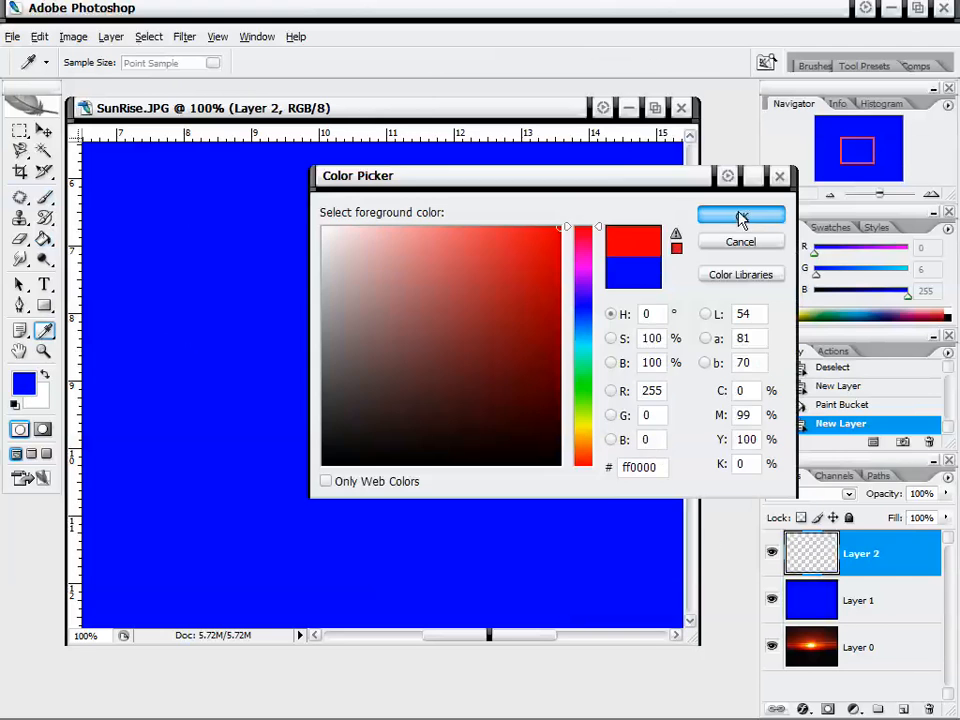
pyautogui.click(741, 216)
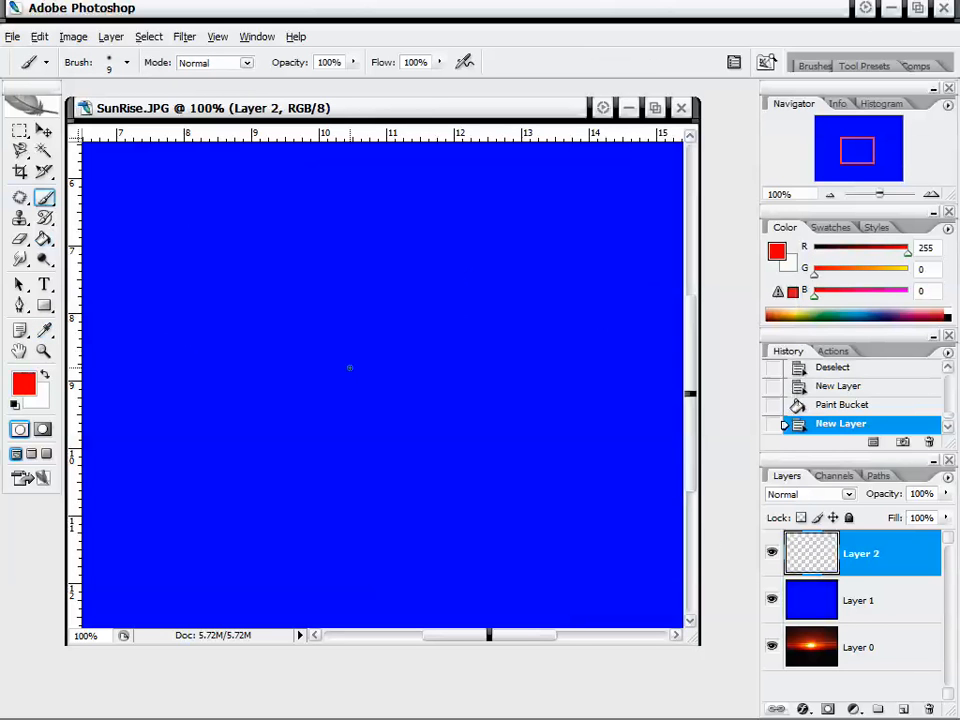
# - Open the brush settings on the canvas, set the master diameter to 87 px and look through the brush presets
pyautogui.moveTo(212, 113); pyautogui.dragTo(234, 113)
pyautogui.rightClick(231, 278)
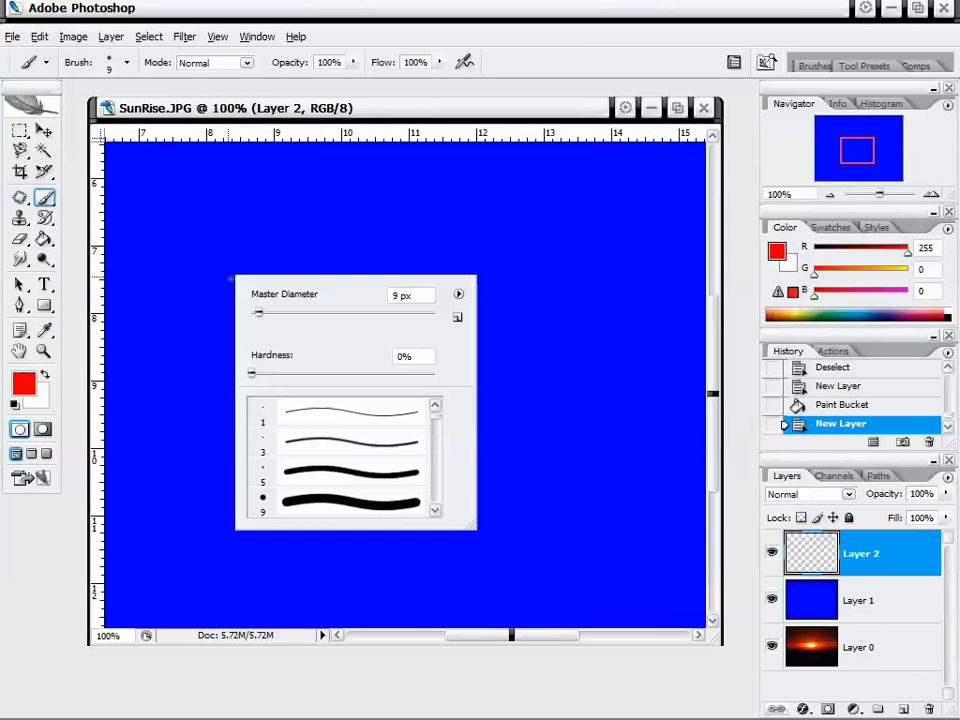
pyautogui.rightClick(329, 230)
pyautogui.rightClick(297, 318)
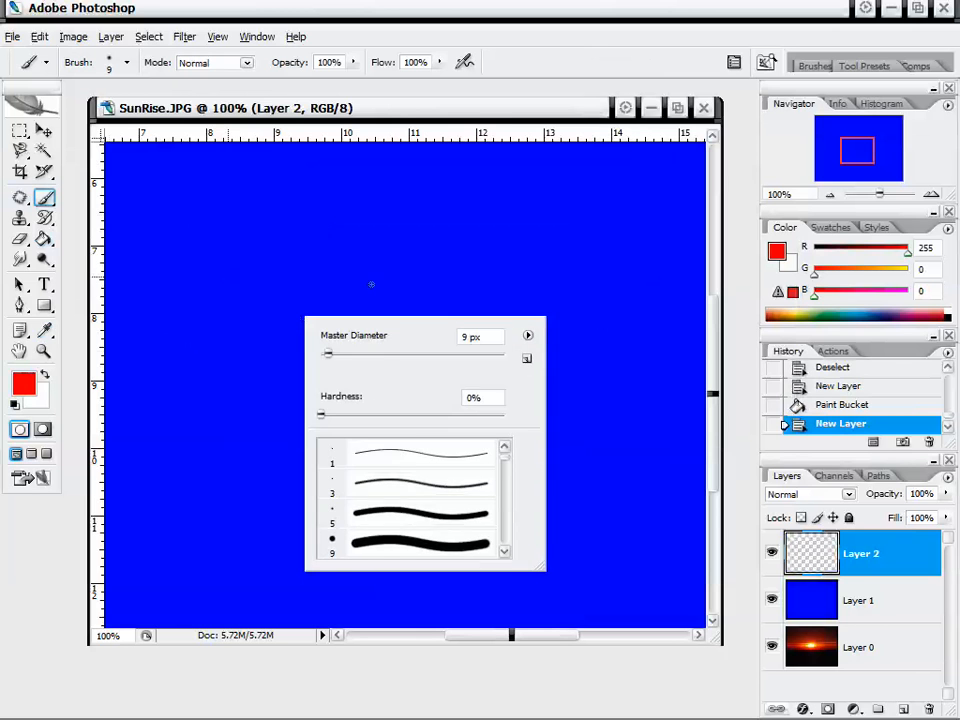
pyautogui.rightClick(379, 279)
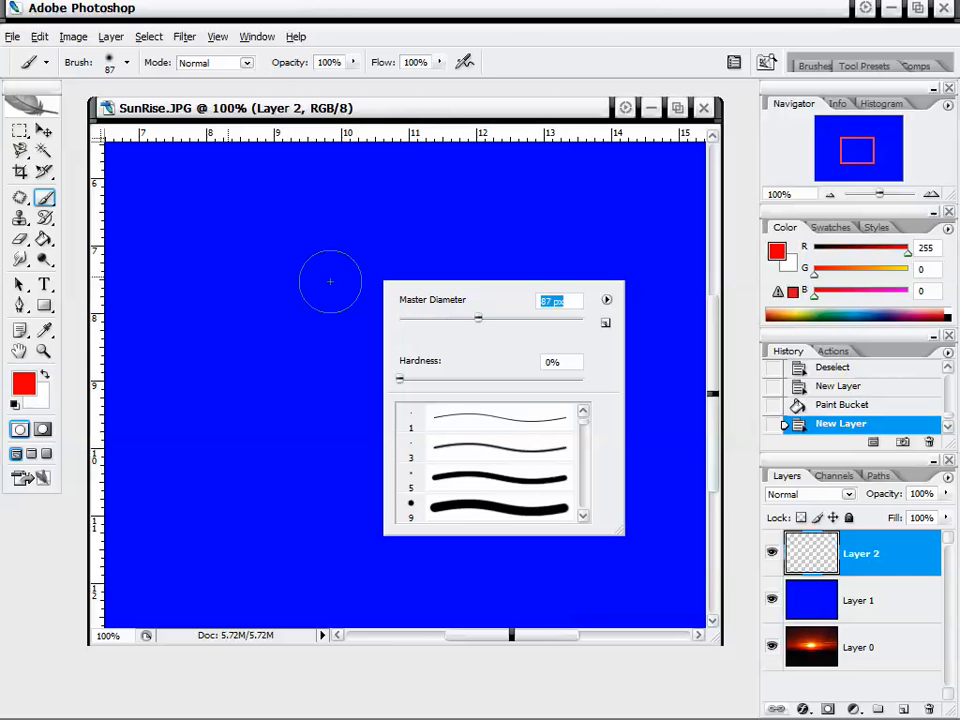
pyautogui.scroll(-10, 587, 432)
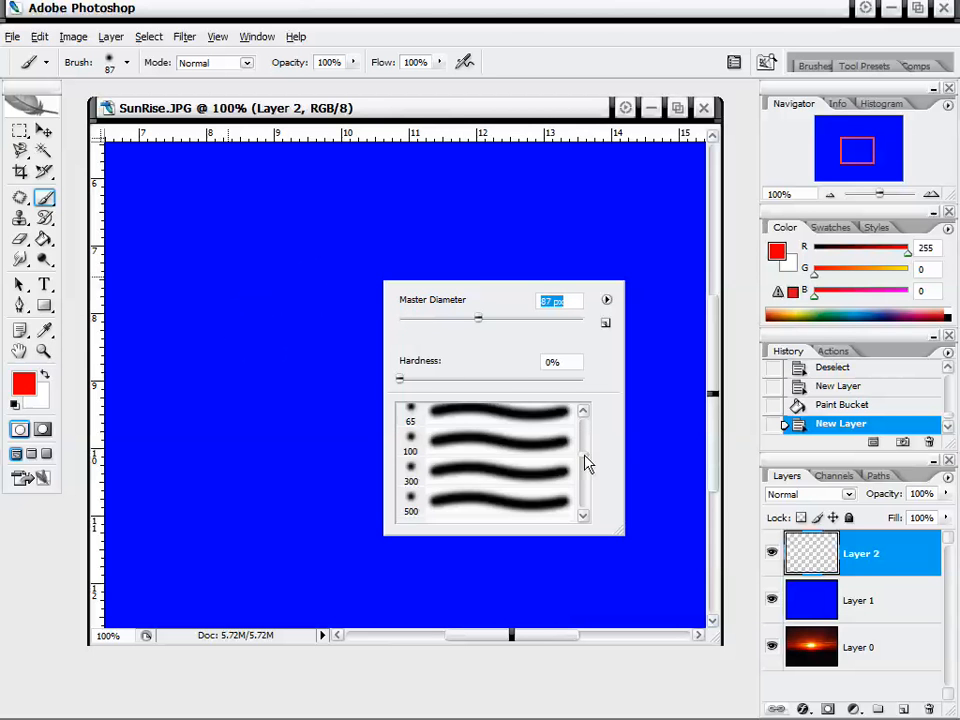
pyautogui.scroll(10, 587, 432)
pyautogui.scroll(5, 587, 432)
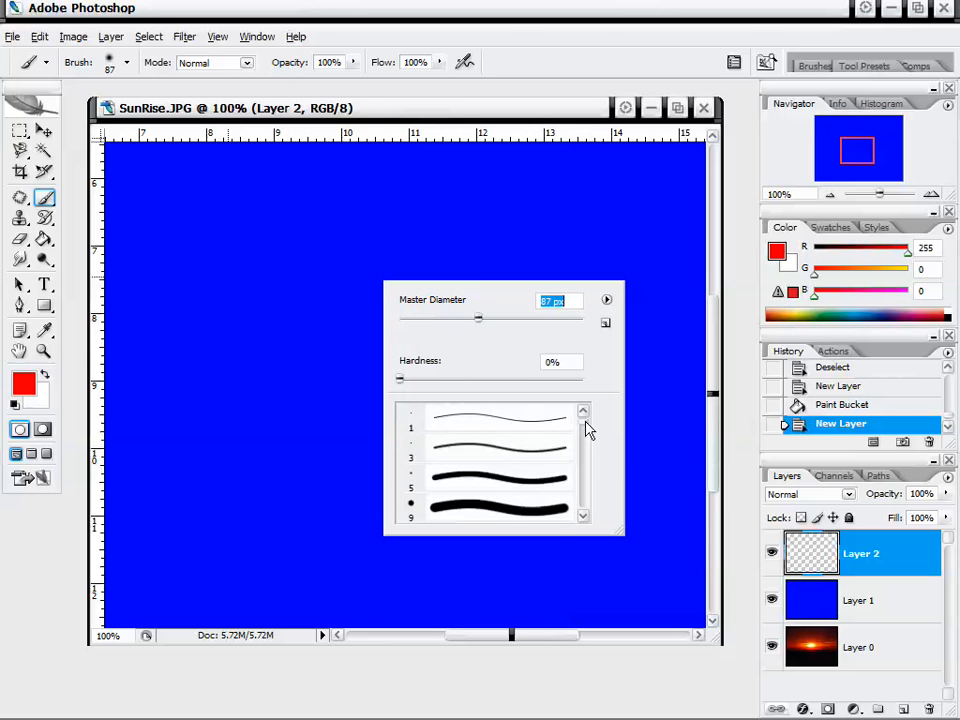
pyautogui.scroll(-5, 587, 428)
pyautogui.scroll(5, 587, 428)
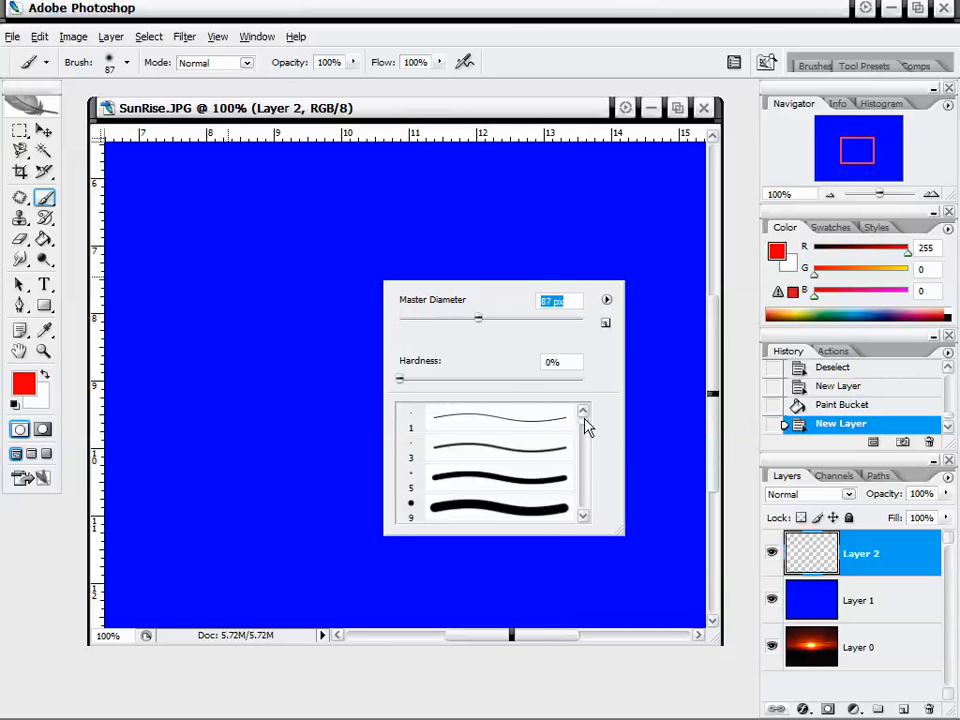
# - Select the hard round 9 px brush preset and try master diameters of 62, 2500, 394 and 578 px
pyautogui.click(493, 509)
pyautogui.click(455, 318)
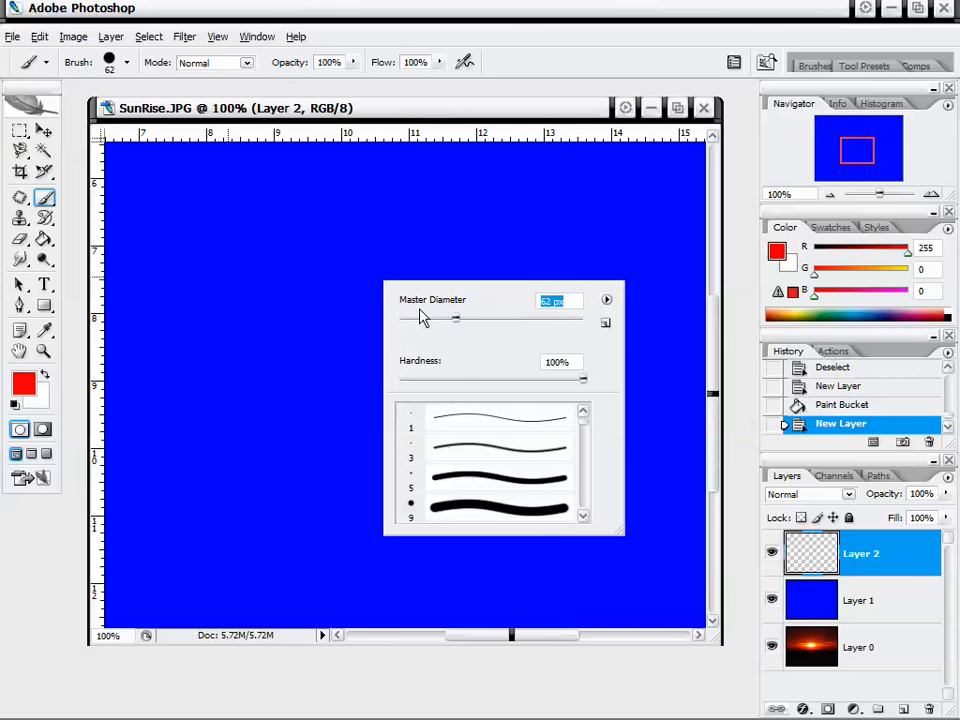
pyautogui.moveTo(561, 325); pyautogui.dragTo(600, 325)
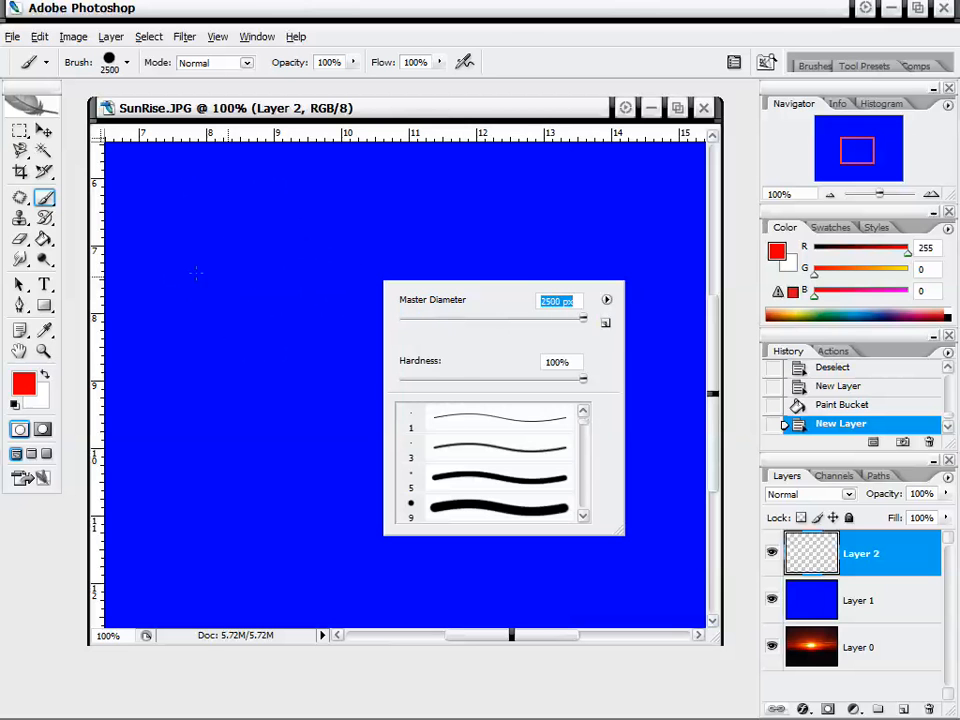
pyautogui.click(551, 320)
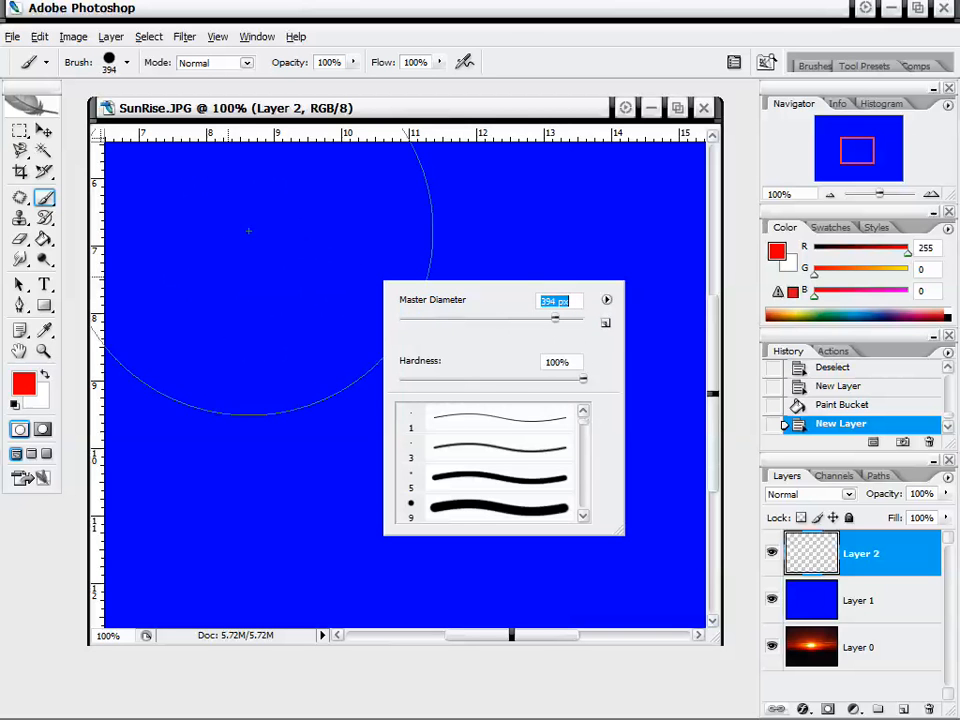
pyautogui.moveTo(563, 325); pyautogui.dragTo(567, 322)
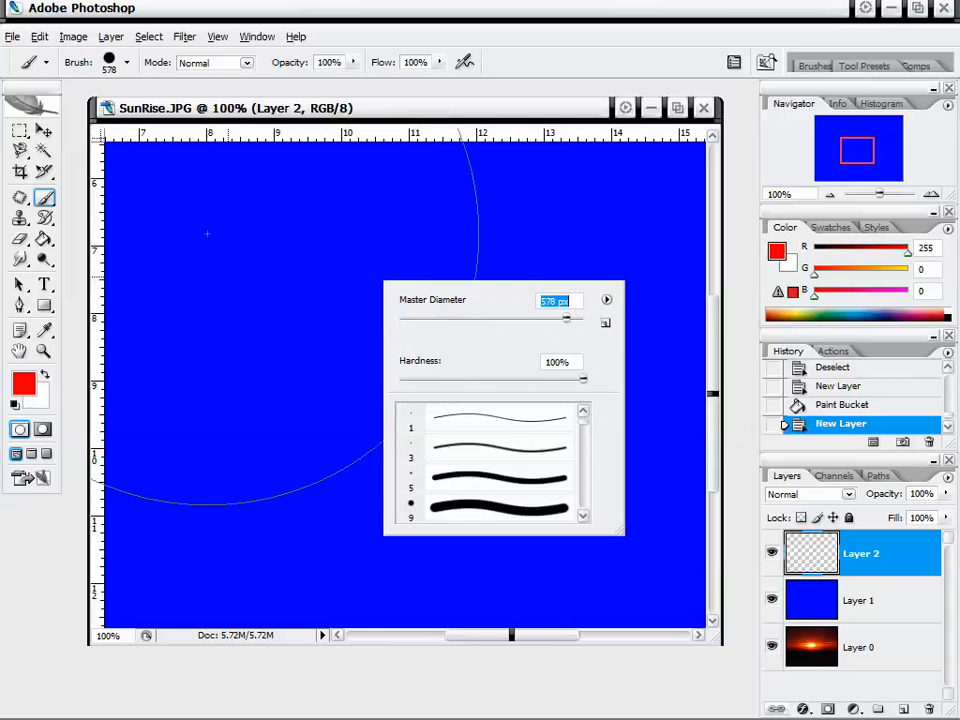
# - Set the brush to 38% hardness and 104 px diameter, and paint a large red freehand shape on Layer 2
pyautogui.moveTo(558, 388); pyautogui.dragTo(466, 381)
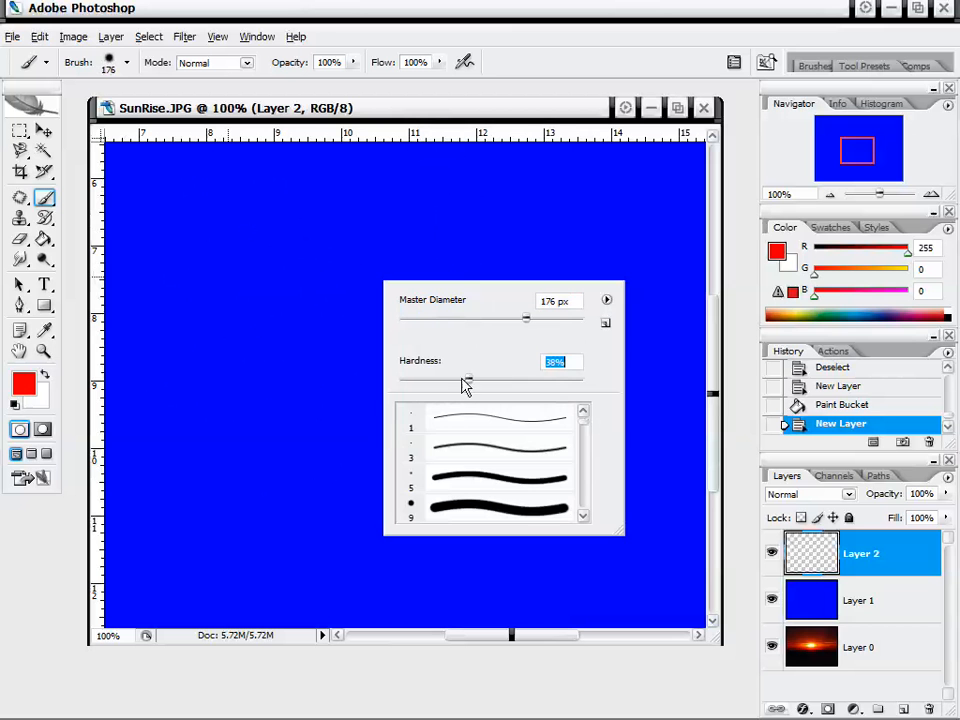
pyautogui.moveTo(525, 322); pyautogui.dragTo(496, 320)
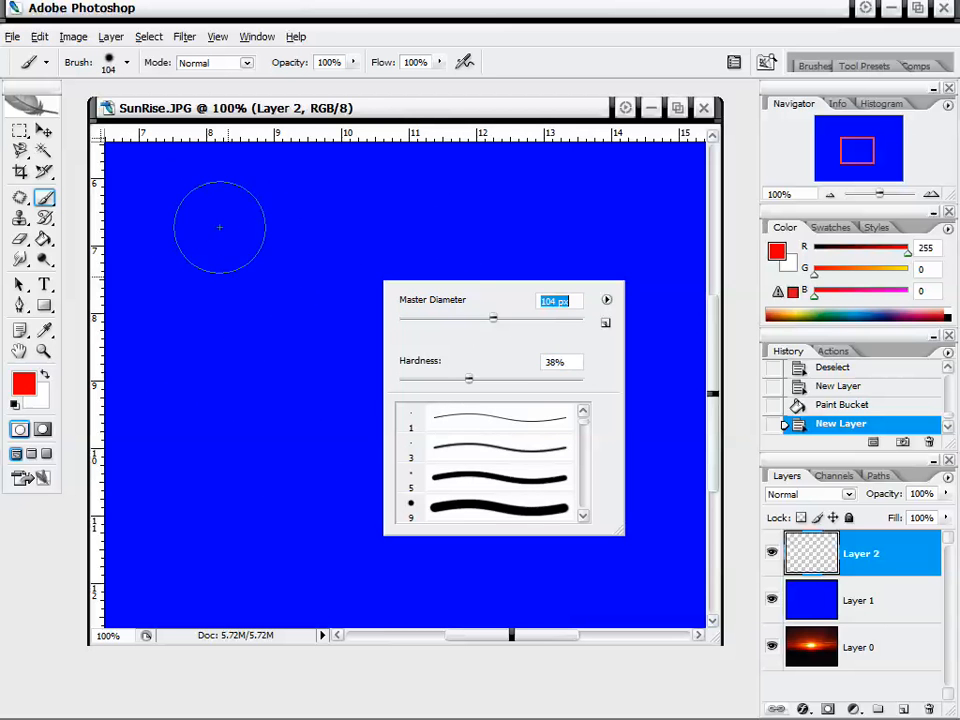
pyautogui.moveTo(198, 205)
pyautogui.mouseDown()
pyautogui.moveTo(221, 311)
pyautogui.moveTo(419, 293)
pyautogui.moveTo(352, 243)
pyautogui.mouseUp()
# - Try painting over Layer 2 with a 2500 px brush diameter, and remove those brush strokes from the history
pyautogui.rightClick(538, 309)
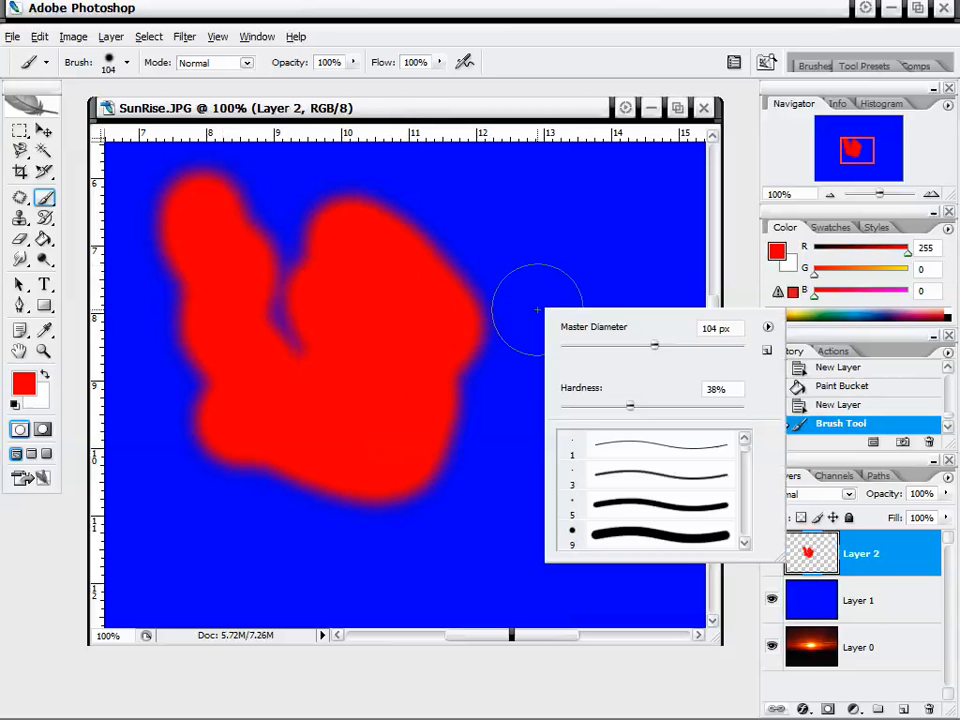
pyautogui.moveTo(654, 350); pyautogui.dragTo(745, 345)
pyautogui.click(505, 261)
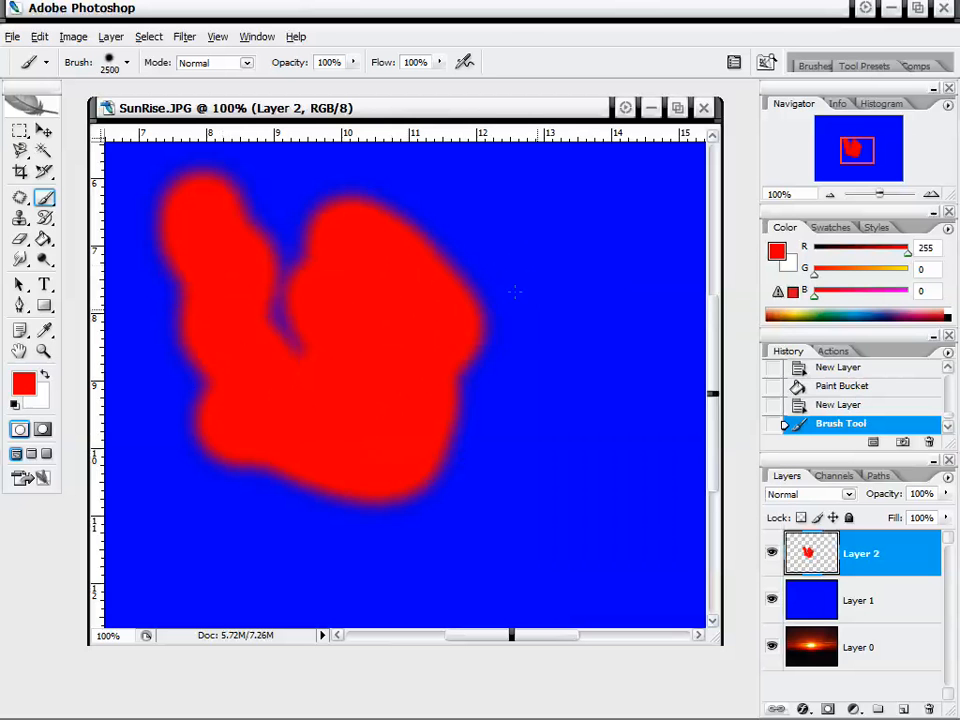
pyautogui.click(514, 291)
pyautogui.click(381, 228)
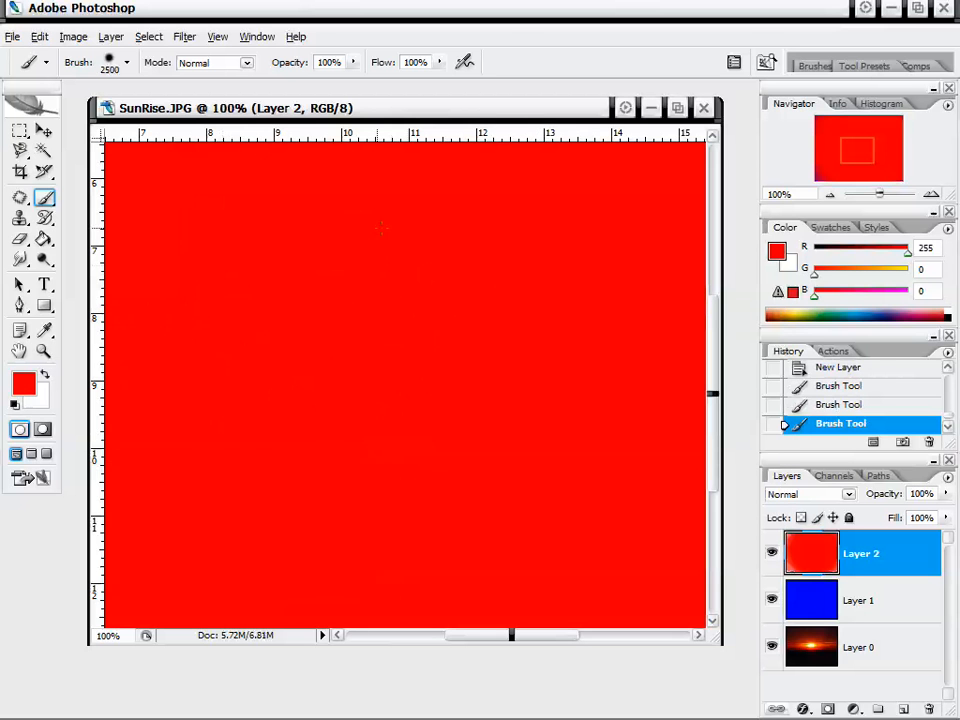
pyautogui.hotkey('ctrl', 'z')
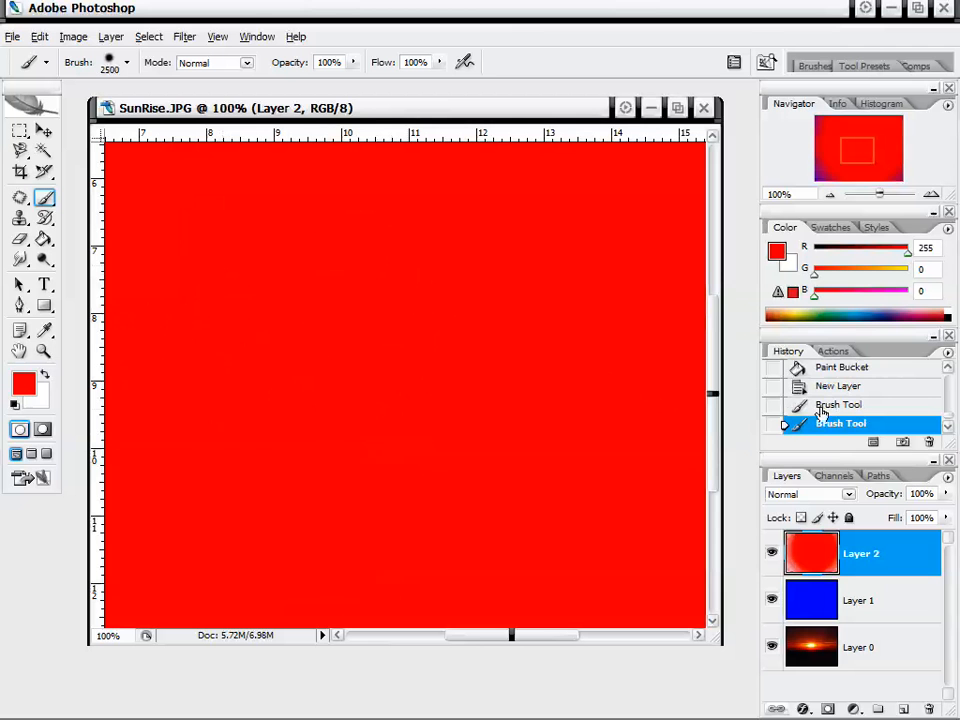
pyautogui.rightClick(852, 432)
pyautogui.click(825, 454)
pyautogui.click(418, 295)
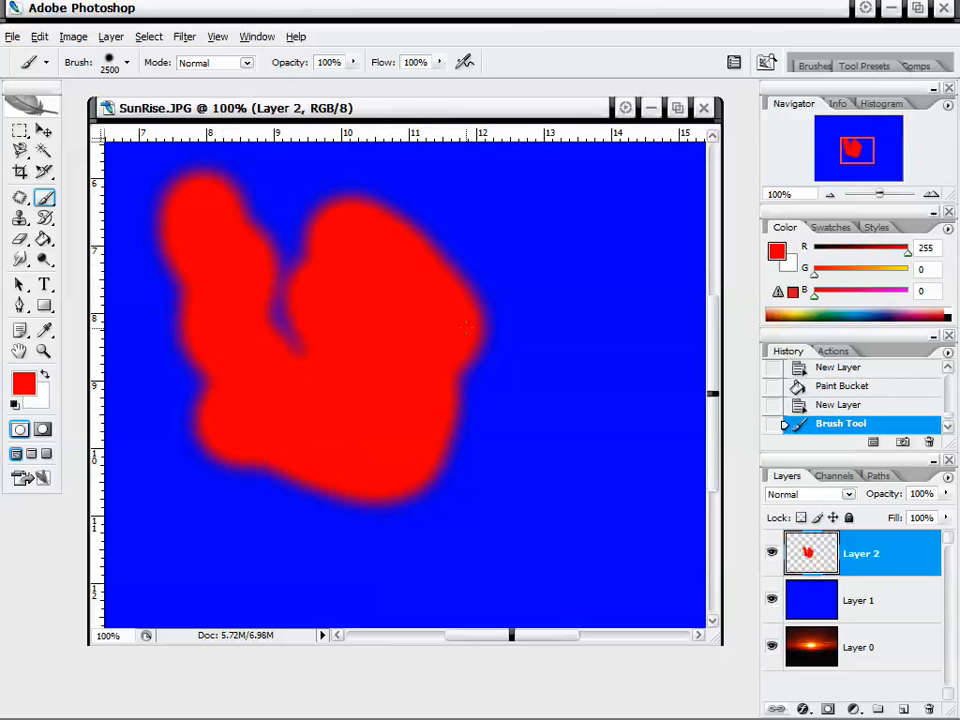
# - Set the brush diameter to 10 px and paint thin looping red lines beside and below the red shape
pyautogui.rightClick(471, 300)
pyautogui.click(545, 335)
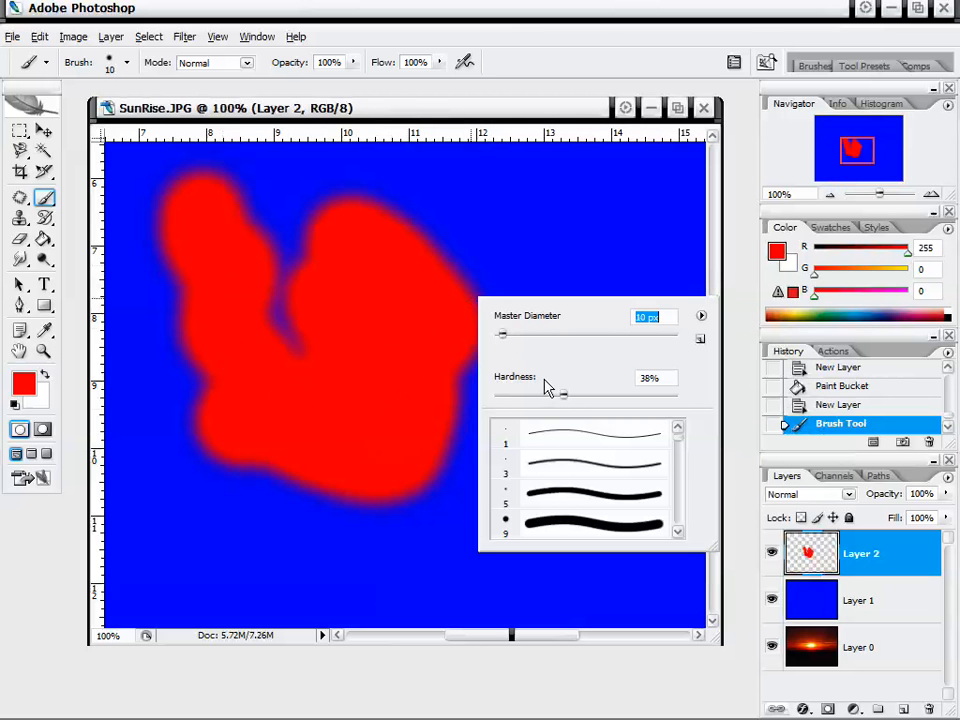
pyautogui.moveTo(526, 208)
pyautogui.mouseDown()
pyautogui.moveTo(568, 386)
pyautogui.moveTo(617, 506)
pyautogui.moveTo(629, 215)
pyautogui.mouseUp()
pyautogui.moveTo(635, 266)
pyautogui.mouseDown()
pyautogui.moveTo(606, 403)
pyautogui.moveTo(611, 545)
pyautogui.moveTo(505, 464)
pyautogui.moveTo(414, 238)
pyautogui.moveTo(466, 468)
pyautogui.moveTo(310, 581)
pyautogui.moveTo(345, 523)
pyautogui.mouseUp()
# - Set the brush hardness to 0% and paint a soft thin red line winding across and below the red shape
pyautogui.rightClick(474, 398)
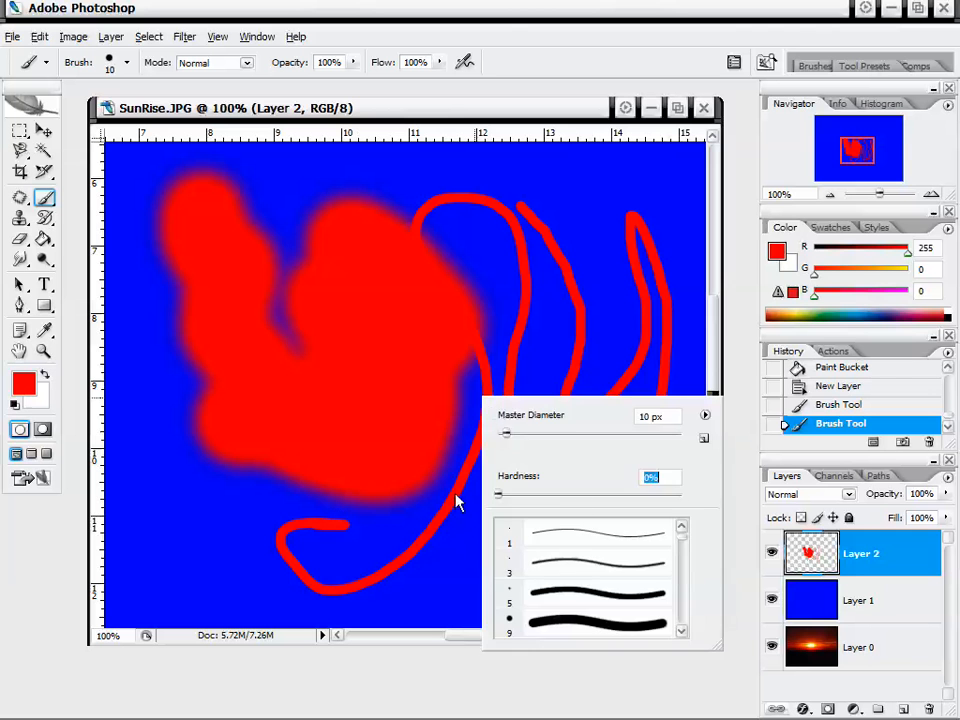
pyautogui.press('Return')
pyautogui.moveTo(544, 285)
pyautogui.mouseDown()
pyautogui.moveTo(584, 189)
pyautogui.moveTo(609, 339)
pyautogui.moveTo(495, 540)
pyautogui.moveTo(257, 563)
pyautogui.moveTo(320, 525)
pyautogui.mouseUp()
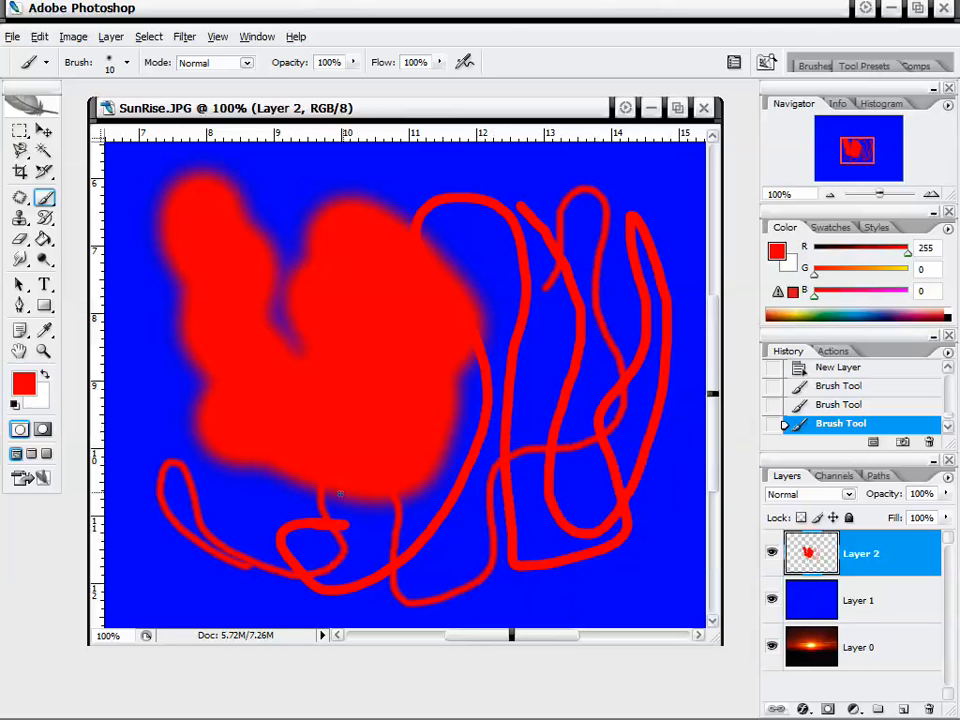
# - Enlarge the brush diameter to 404 px and paint broad, soft red strokes over the middle of the canvas
pyautogui.rightClick(380, 460)
pyautogui.moveTo(394, 497); pyautogui.dragTo(550, 496)
pyautogui.press('Return')
pyautogui.moveTo(470, 210)
pyautogui.mouseDown()
pyautogui.moveTo(521, 274)
pyautogui.moveTo(568, 525)
pyautogui.moveTo(283, 439)
pyautogui.moveTo(406, 483)
pyautogui.moveTo(214, 311)
pyautogui.moveTo(546, 386)
pyautogui.mouseUp()
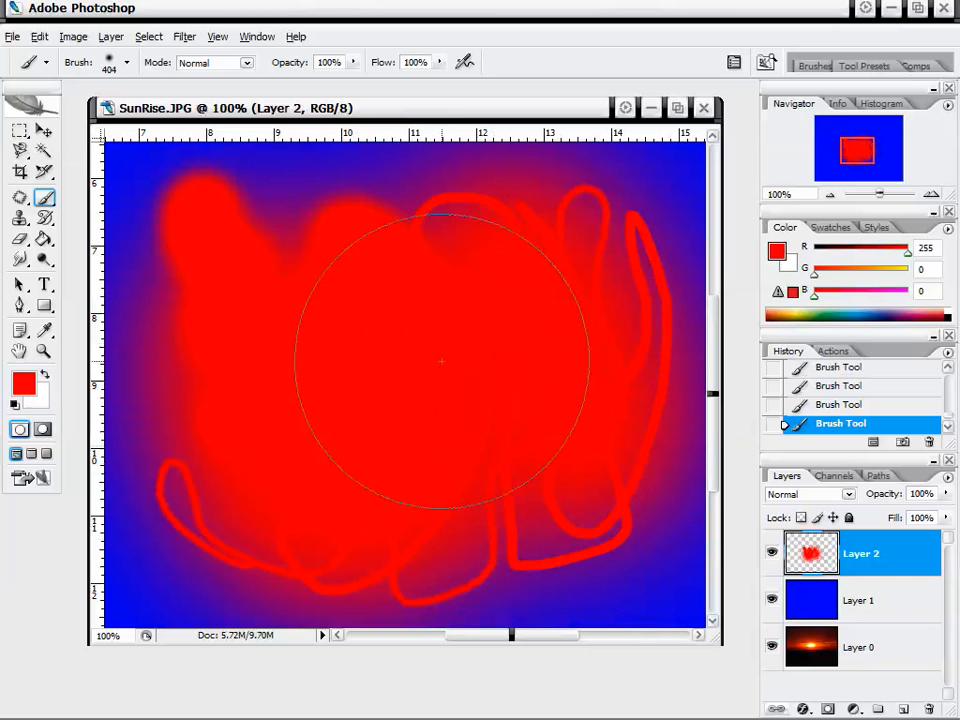
# - Select the textured 41 px brush preset for the Brush tool
pyautogui.rightClick(453, 340)
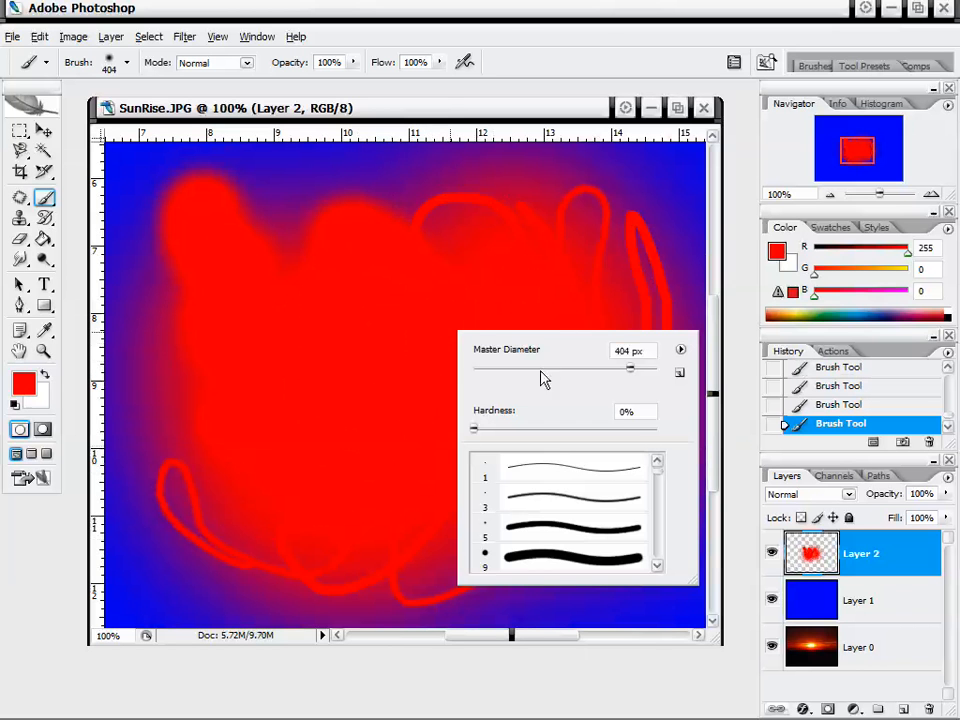
pyautogui.rightClick(476, 240)
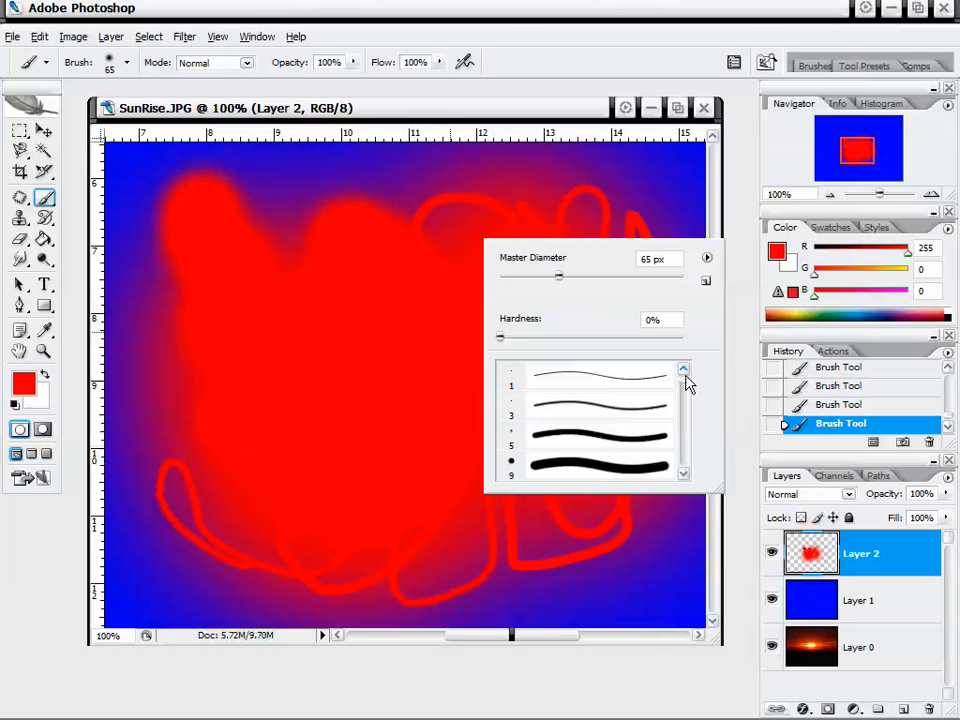
pyautogui.moveTo(686, 380); pyautogui.dragTo(687, 470)
pyautogui.click(600, 404)
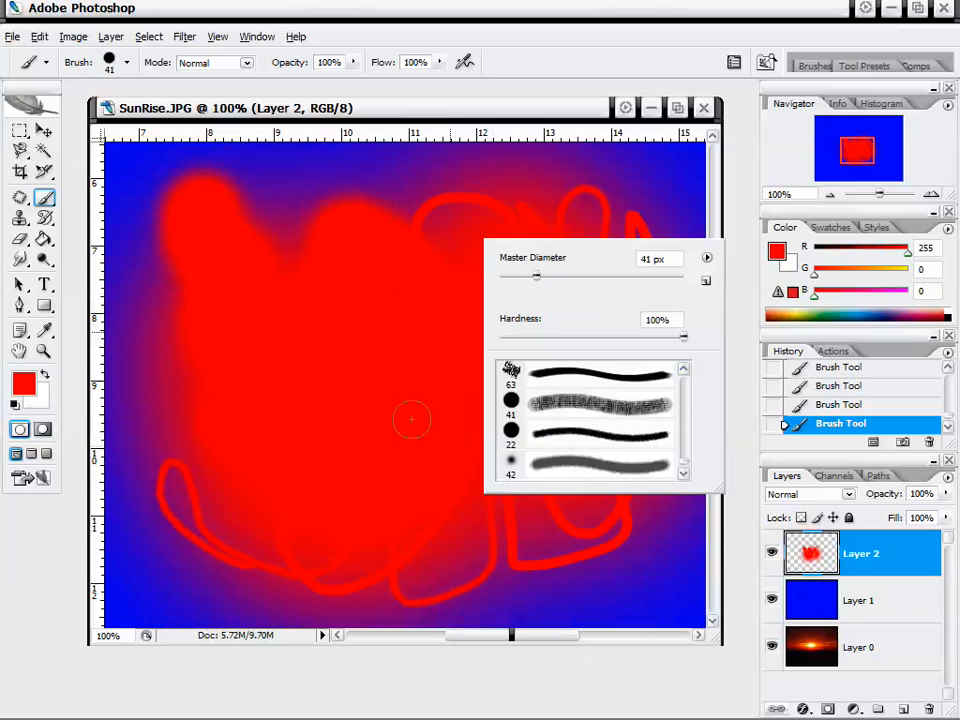
# - Set the foreground color to green with RGB values 0, 190, 54
pyautogui.click(23, 383)
pyautogui.moveTo(575, 311); pyautogui.dragTo(584, 375)
pyautogui.moveTo(516, 321); pyautogui.dragTo(559, 287)
pyautogui.click(718, 222)
# - Paint textured green strokes over the red area, enlarging the brush diameter to 149 px for the broader strokes
pyautogui.moveTo(365, 320)
pyautogui.mouseDown()
pyautogui.moveTo(399, 450)
pyautogui.moveTo(330, 336)
pyautogui.moveTo(295, 335)
pyautogui.mouseUp()
pyautogui.rightClick(295, 335)
pyautogui.click(400, 372)
pyautogui.press('Return')
pyautogui.moveTo(300, 260)
pyautogui.mouseDown()
pyautogui.moveTo(429, 300)
pyautogui.moveTo(354, 546)
pyautogui.moveTo(482, 439)
pyautogui.moveTo(583, 377)
pyautogui.mouseUp()
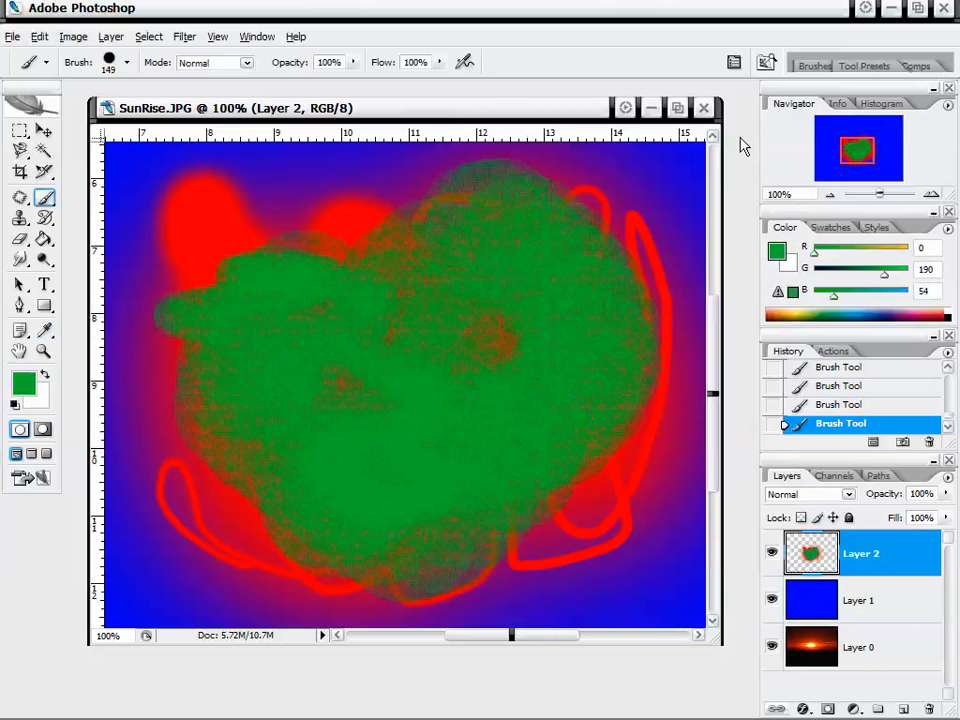
# - Cover the remaining red and blue areas of the visible canvas with 149 px textured green brush strokes
pyautogui.click(815, 67)
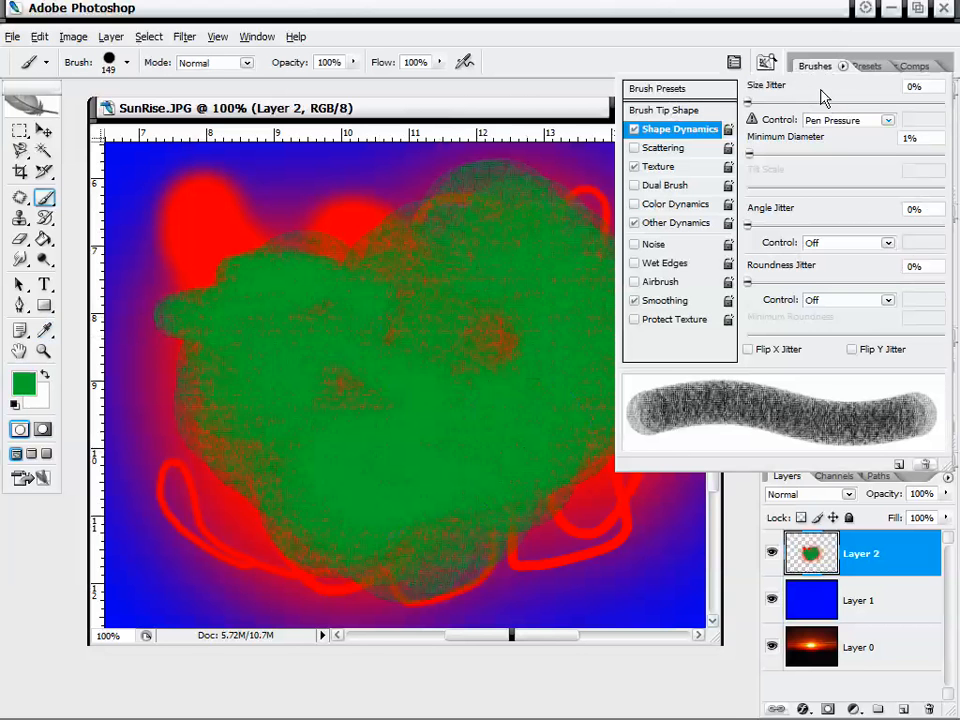
pyautogui.click(370, 250)
pyautogui.moveTo(340, 180)
pyautogui.mouseDown()
pyautogui.moveTo(300, 190)
pyautogui.moveTo(214, 583)
pyautogui.moveTo(282, 596)
pyautogui.moveTo(664, 279)
pyautogui.moveTo(621, 493)
pyautogui.moveTo(553, 568)
pyautogui.moveTo(465, 228)
pyautogui.moveTo(130, 400)
pyautogui.moveTo(300, 140)
pyautogui.moveTo(440, 150)
pyautogui.mouseUp()
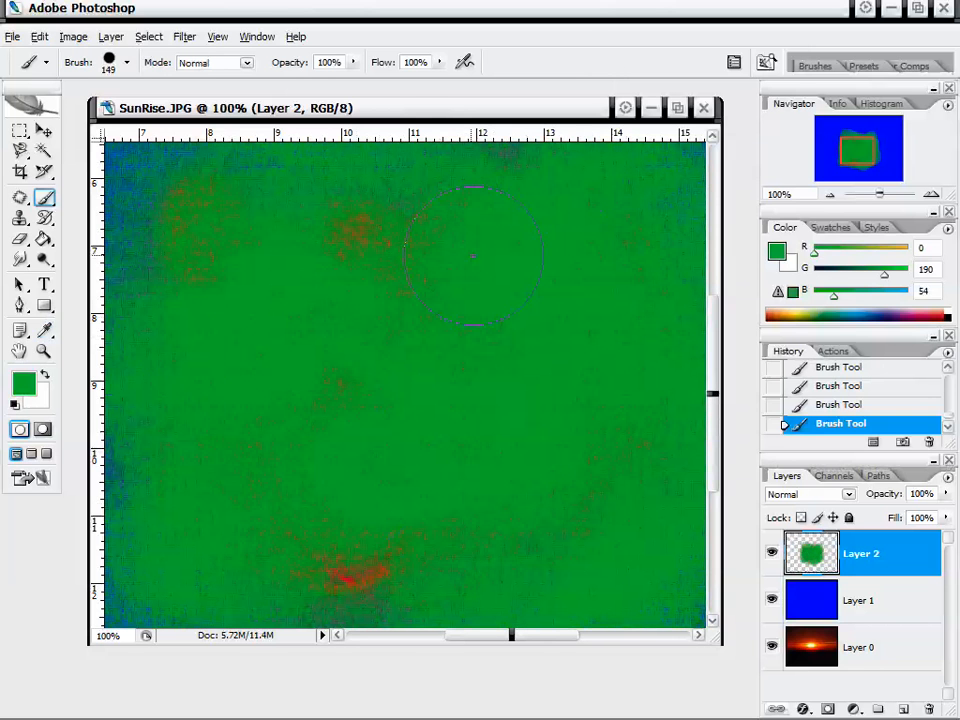
# - Switch to the Pencil tool and place a 1 px green mark on Layer 2, magnifying the area to 400%
pyautogui.moveTo(44, 197); pyautogui.dragTo(82, 214)
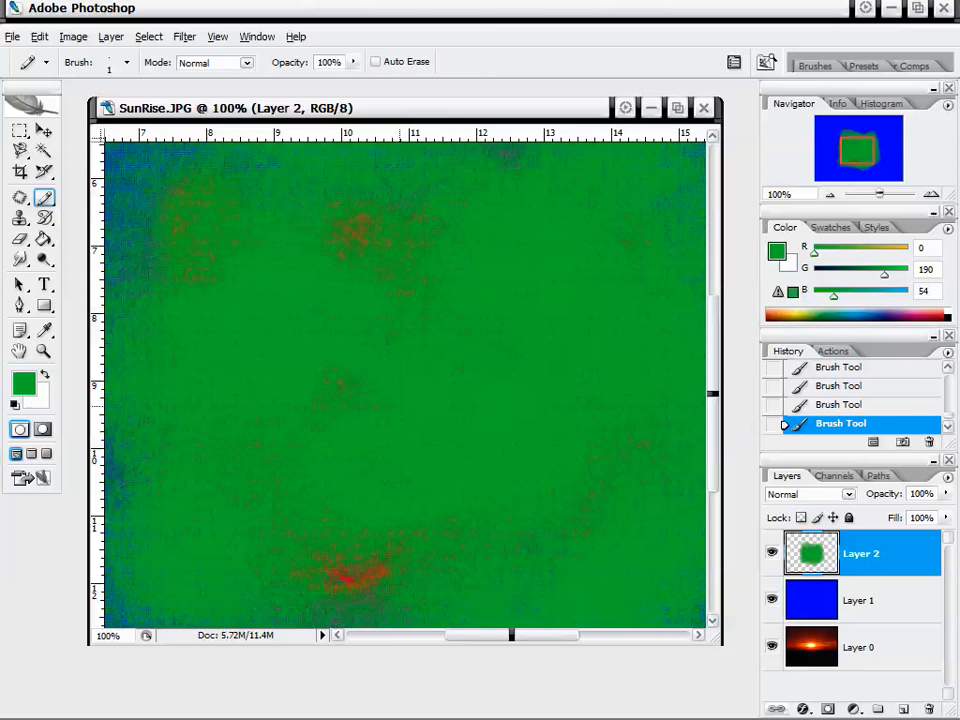
pyautogui.click(592, 426)
pyautogui.click(930, 195)
pyautogui.moveTo(862, 152); pyautogui.dragTo(856, 156)
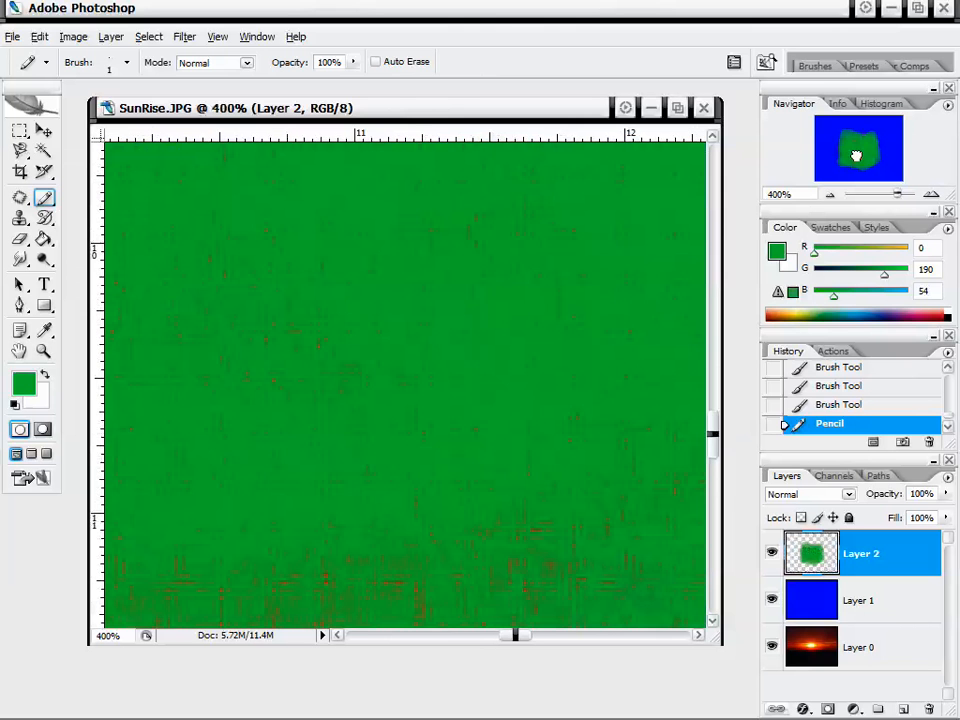
# - Set the foreground color to black and draw thin, winding freehand lines with the 1 px Pencil
pyautogui.click(24, 383)
pyautogui.moveTo(330, 385); pyautogui.dragTo(323, 463)
pyautogui.press('Return')
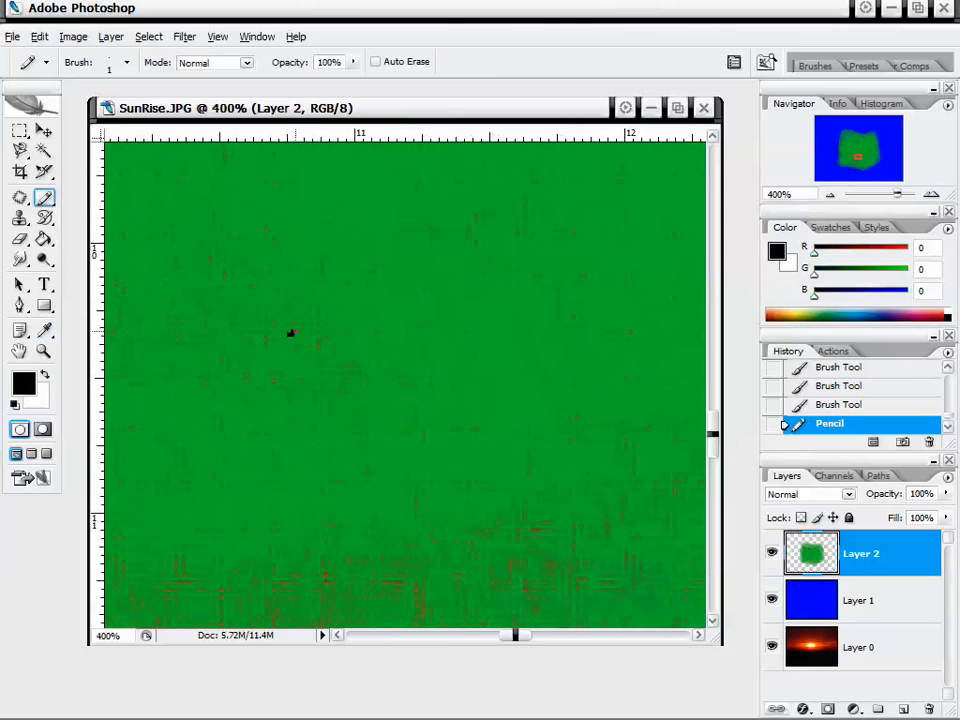
pyautogui.moveTo(347, 323)
pyautogui.mouseDown()
pyautogui.moveTo(395, 331)
pyautogui.moveTo(393, 430)
pyautogui.mouseUp()
pyautogui.moveTo(491, 457)
pyautogui.mouseDown()
pyautogui.moveTo(500, 355)
pyautogui.moveTo(469, 245)
pyautogui.moveTo(555, 232)
pyautogui.moveTo(612, 320)
pyautogui.mouseUp()
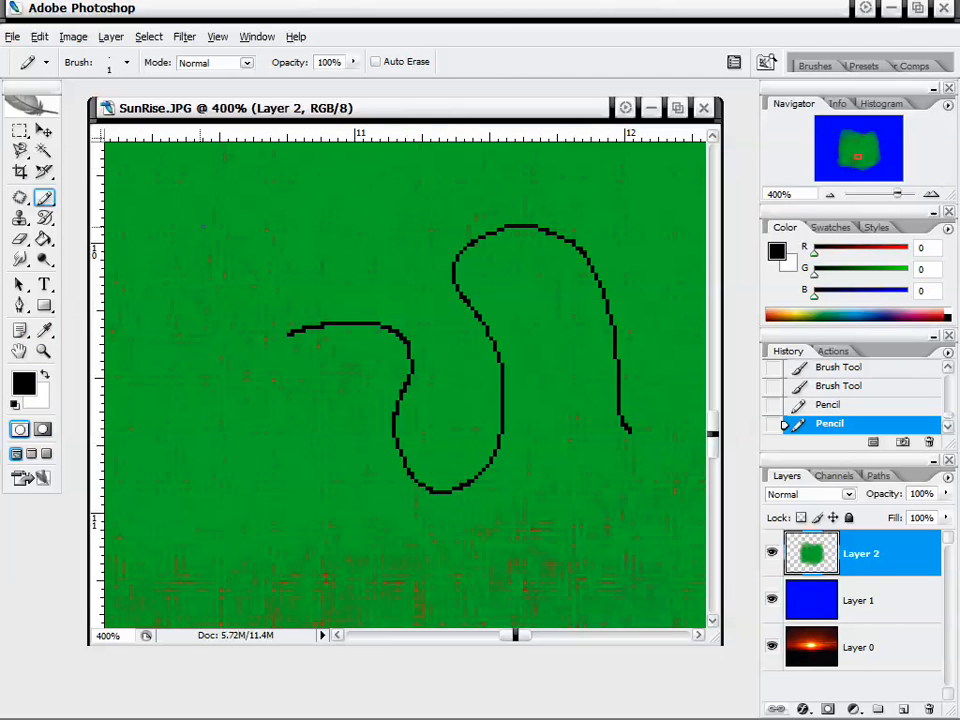
pyautogui.moveTo(183, 233)
pyautogui.mouseDown()
pyautogui.moveTo(308, 290)
pyautogui.moveTo(266, 365)
pyautogui.moveTo(267, 412)
pyautogui.mouseUp()
# - Enlarge the Pencil diameter to 64 px and paint broad black strokes over and beside the thin lines
pyautogui.rightClick(333, 348)
pyautogui.moveTo(351, 261)
pyautogui.mouseDown()
pyautogui.moveTo(463, 339)
pyautogui.moveTo(236, 561)
pyautogui.moveTo(190, 575)
pyautogui.mouseUp()
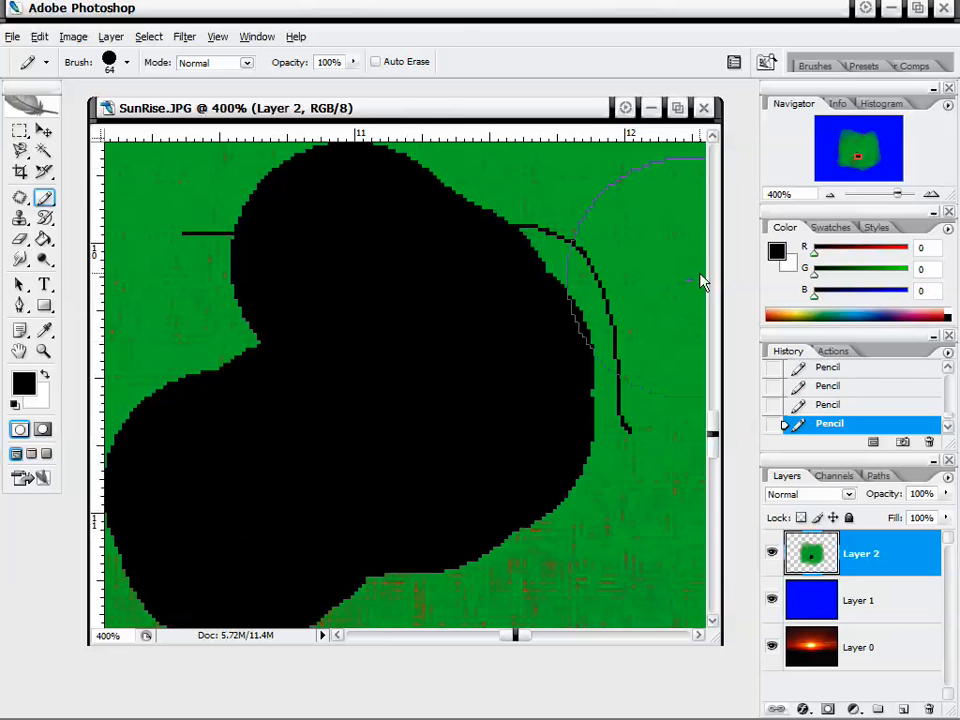
pyautogui.click(830, 196)
pyautogui.click(830, 196)
pyautogui.click(830, 196)
pyautogui.click(931, 194)
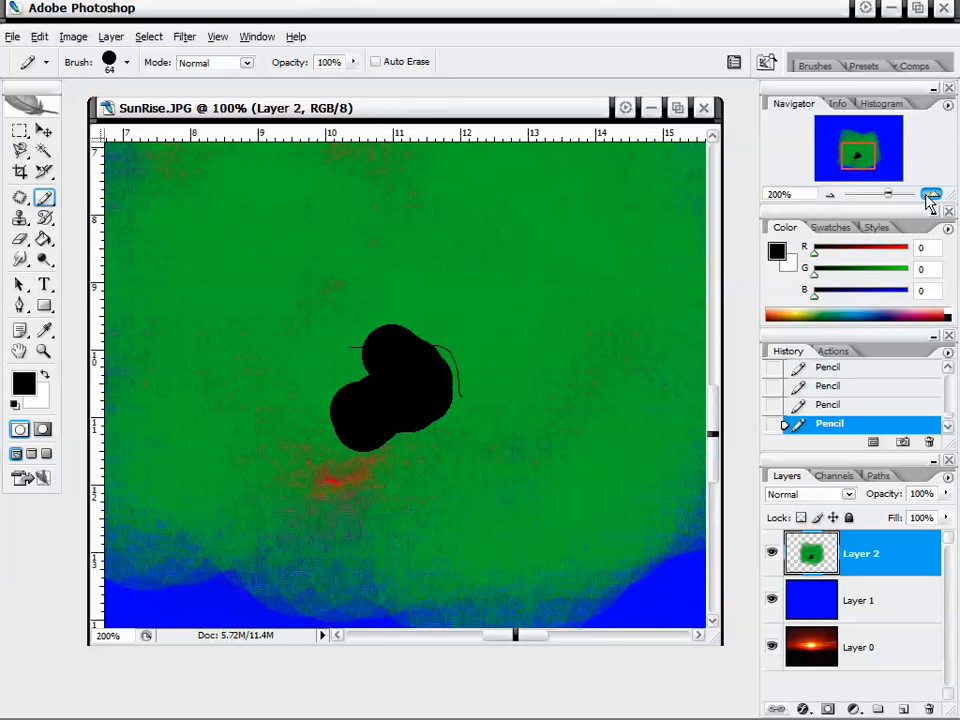
pyautogui.click(511, 342)
pyautogui.moveTo(510, 369)
pyautogui.mouseDown()
pyautogui.moveTo(588, 325)
pyautogui.moveTo(536, 238)
pyautogui.mouseUp()
# - Inspect the black shape's jagged edge at 200% and extend the shape upward with the 64 px Pencil
pyautogui.click(830, 196)
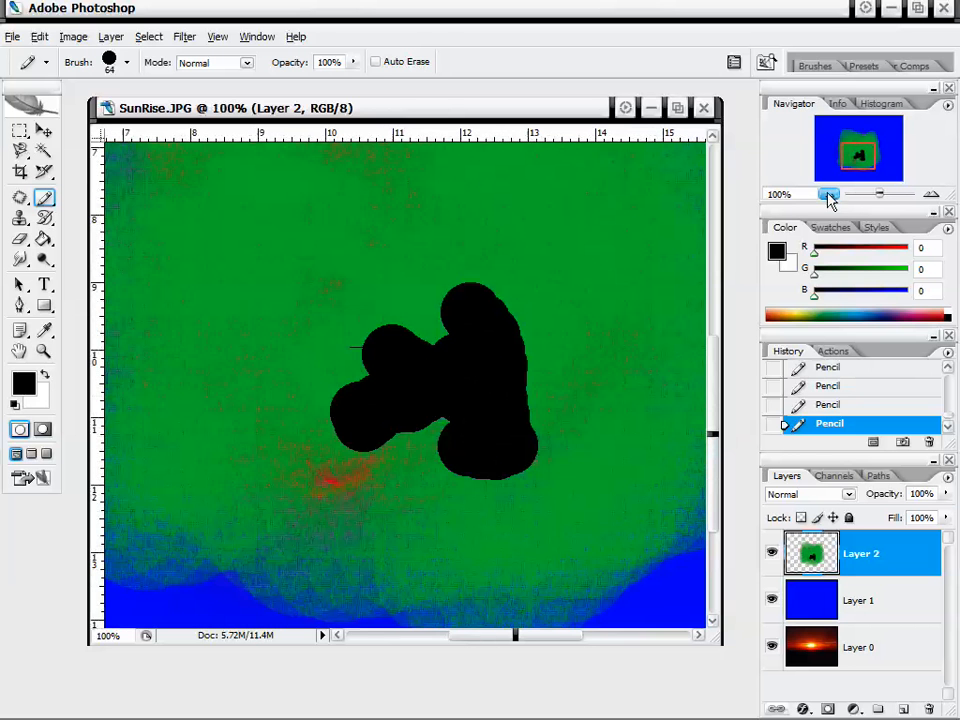
pyautogui.moveTo(851, 158); pyautogui.dragTo(857, 157)
pyautogui.click(931, 196)
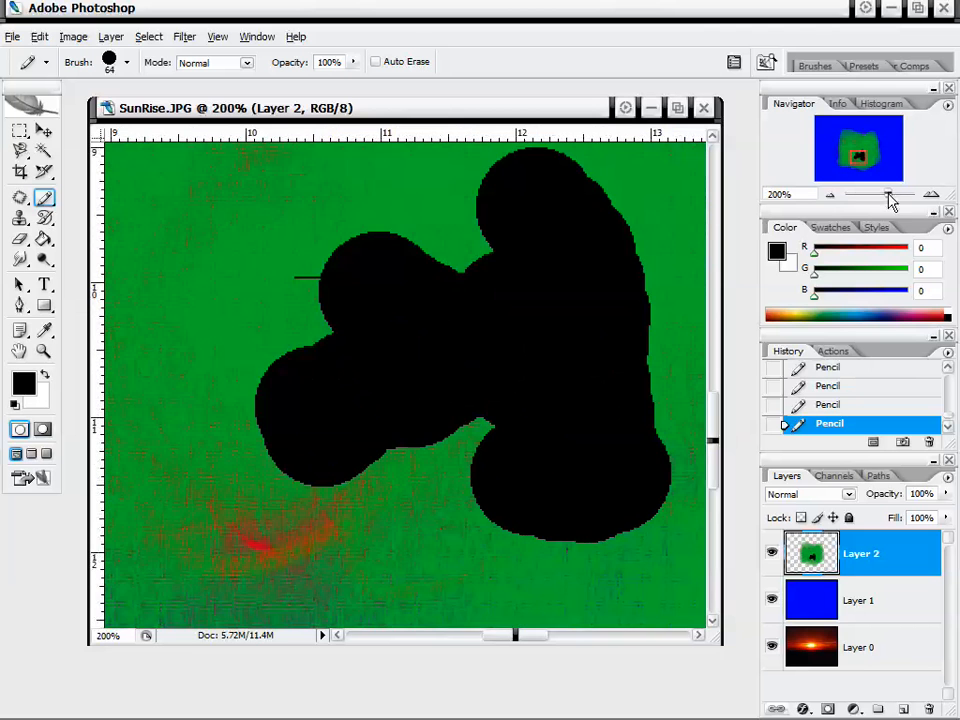
pyautogui.click(829, 196)
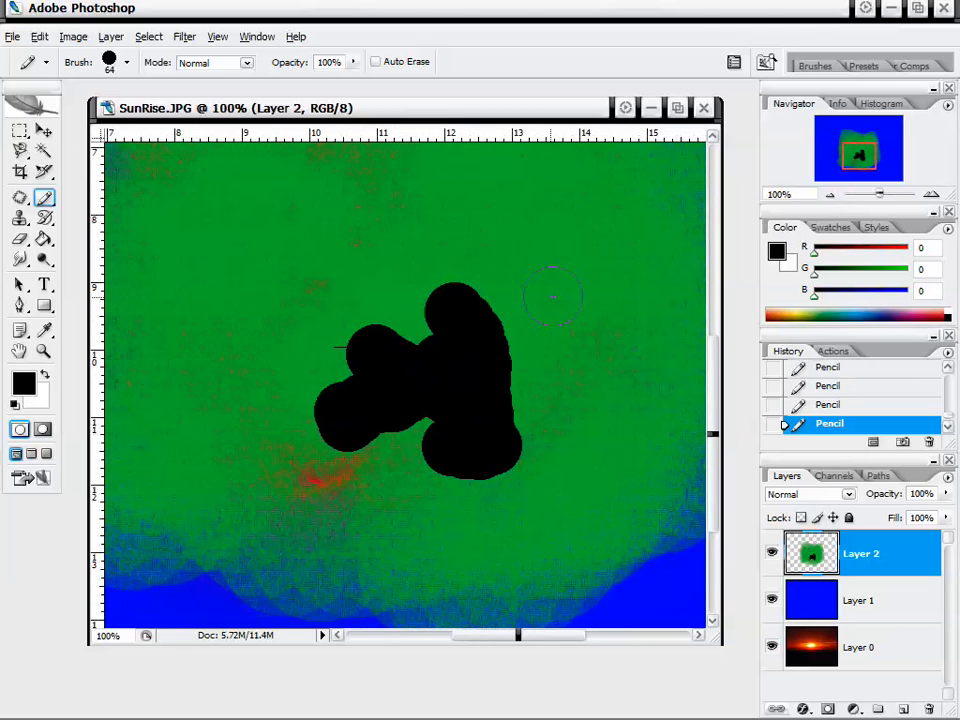
pyautogui.moveTo(430, 299)
pyautogui.mouseDown()
pyautogui.moveTo(444, 366)
pyautogui.moveTo(425, 311)
pyautogui.moveTo(418, 204)
pyautogui.moveTo(391, 339)
pyautogui.moveTo(400, 305)
pyautogui.moveTo(378, 241)
pyautogui.moveTo(408, 206)
pyautogui.moveTo(427, 245)
pyautogui.moveTo(456, 241)
pyautogui.moveTo(458, 217)
pyautogui.moveTo(508, 330)
pyautogui.mouseUp()
# - Switch to the Brush tool, reduce the textured brush to 58 px and paint a short black stroke beside the Pencil shape
pyautogui.moveTo(46, 200); pyautogui.dragTo(100, 200)
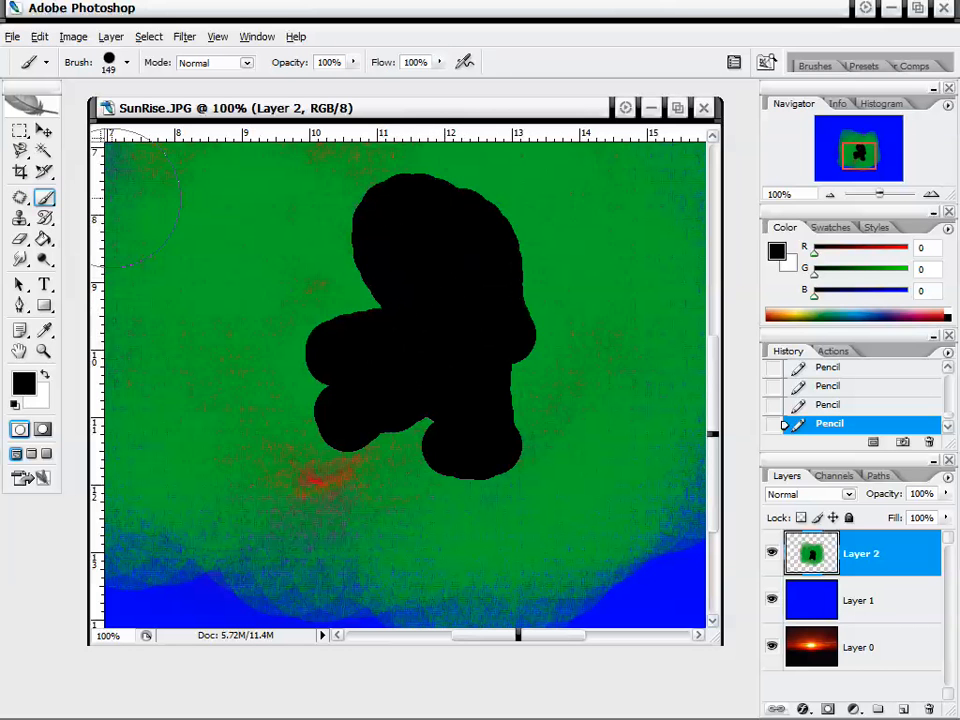
pyautogui.rightClick(340, 300)
pyautogui.moveTo(447, 315); pyautogui.dragTo(383, 314)
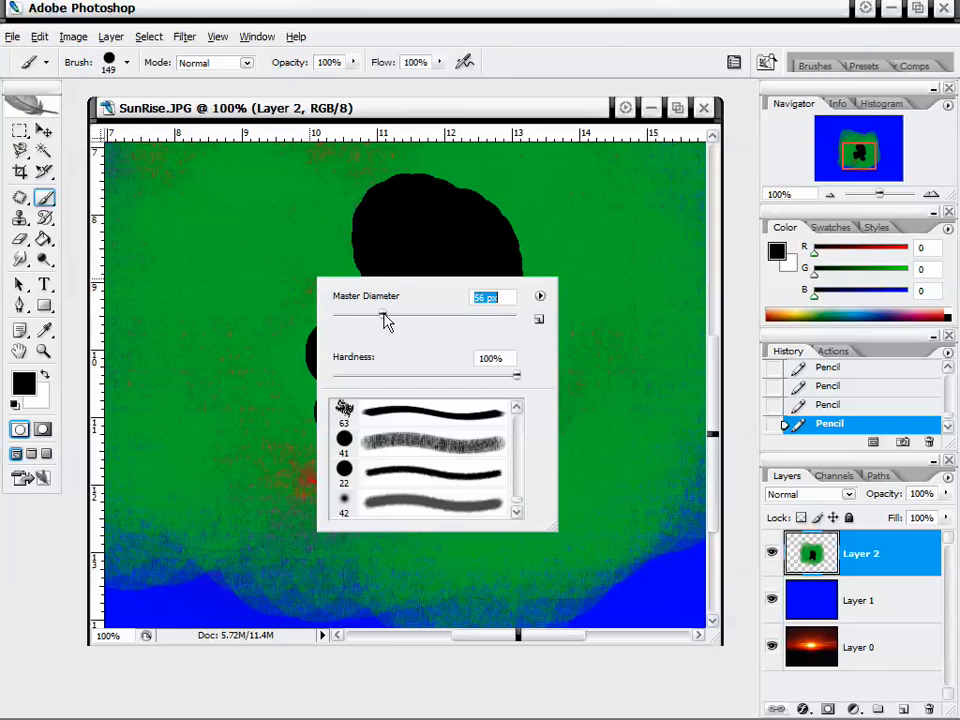
pyautogui.moveTo(318, 186); pyautogui.dragTo(283, 250)
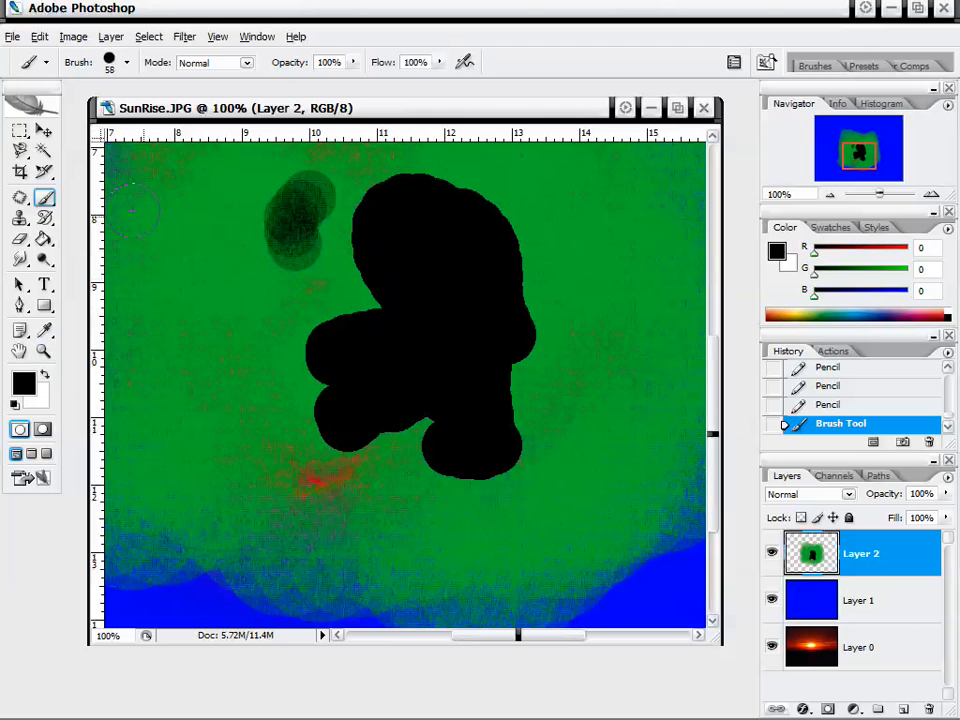
# - Choose the hard round 19 px brush preset, enlarge it to 31 px and paint black strokes beside the Pencil shape
pyautogui.rightClick(293, 333)
pyautogui.scroll(-4, 446, 460)
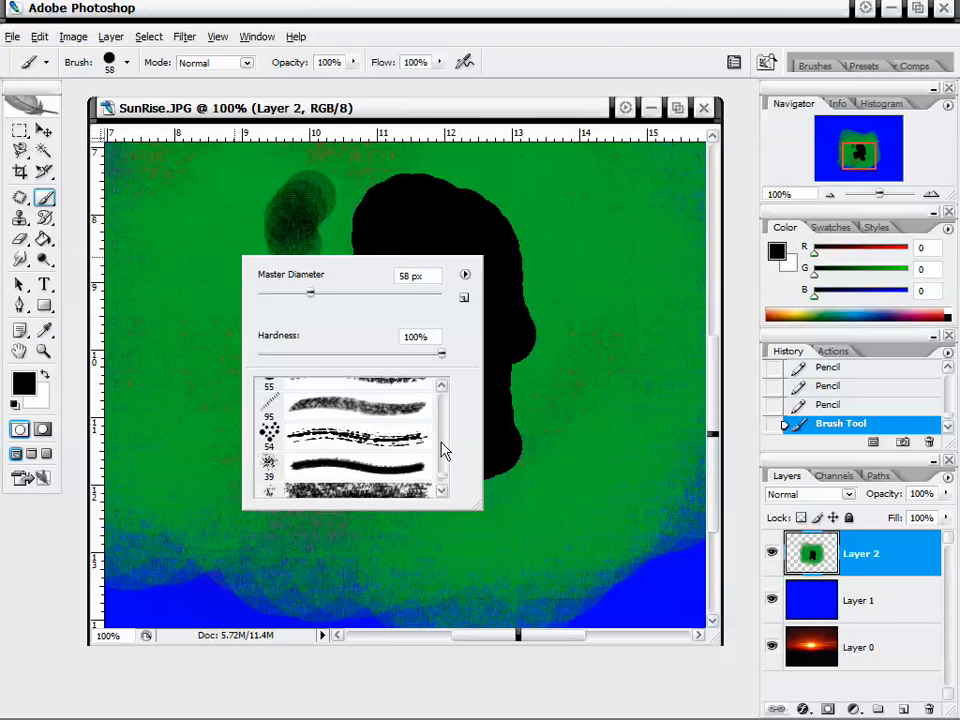
pyautogui.moveTo(444, 480); pyautogui.dragTo(444, 405)
pyautogui.click(357, 401)
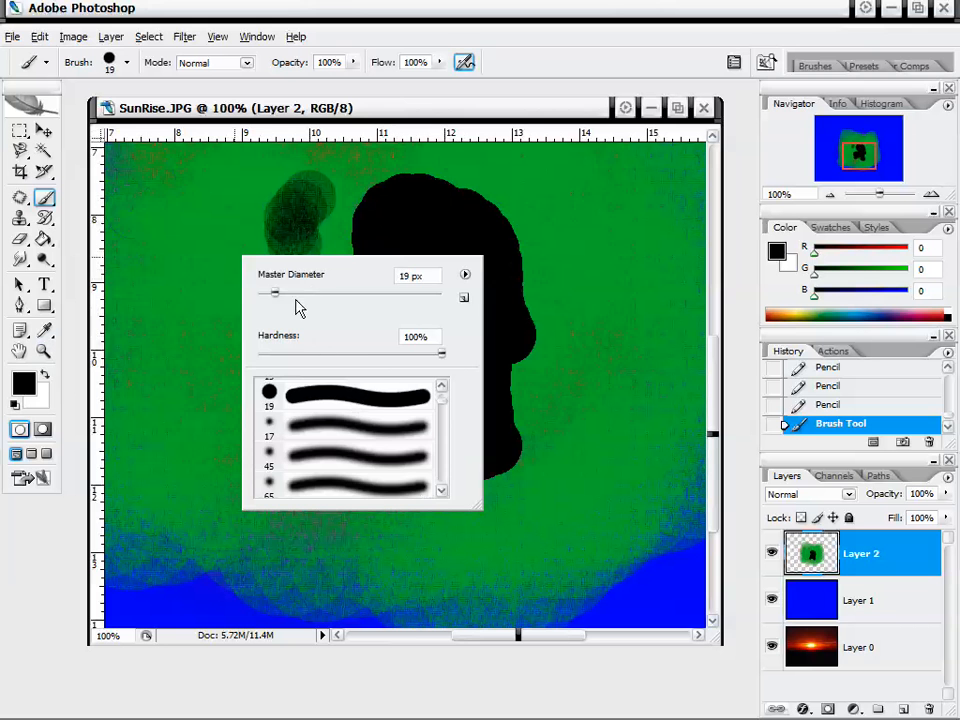
pyautogui.moveTo(222, 217)
pyautogui.mouseDown()
pyautogui.moveTo(250, 302)
pyautogui.moveTo(234, 357)
pyautogui.moveTo(276, 484)
pyautogui.moveTo(246, 373)
pyautogui.moveTo(260, 286)
pyautogui.moveTo(278, 320)
pyautogui.moveTo(280, 385)
pyautogui.mouseUp()
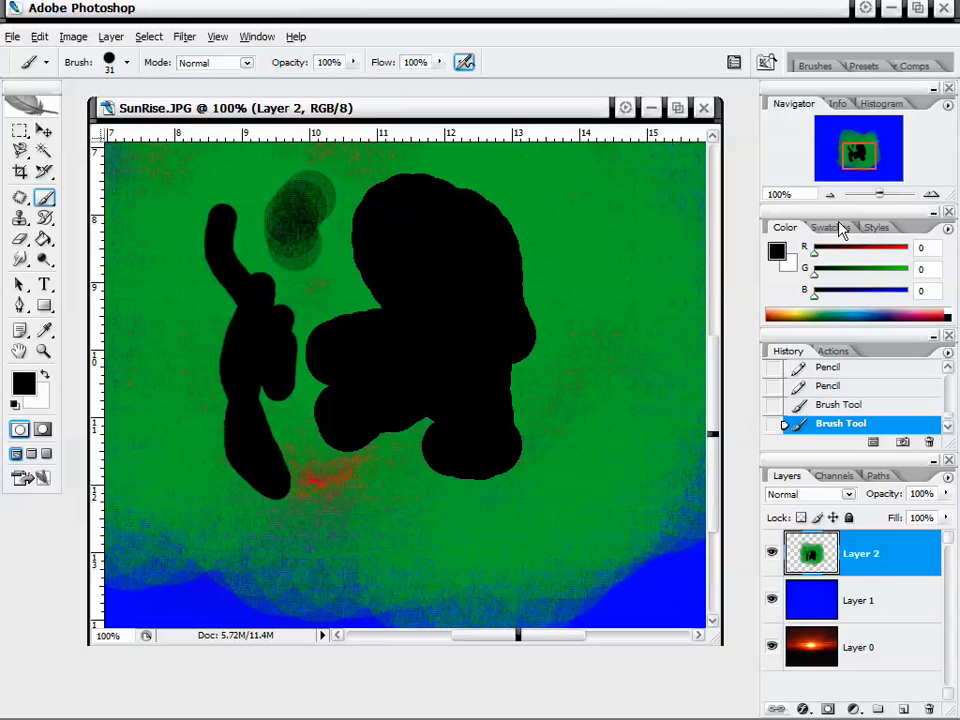
# - Compare the Brush and Pencil edges at 500% magnification, adding another 31 px black Brush stroke next to the Pencil shape
pyautogui.click(931, 194)
pyautogui.click(931, 194)
pyautogui.click(931, 194)
pyautogui.click(931, 194)
pyautogui.moveTo(875, 150); pyautogui.dragTo(856, 152)
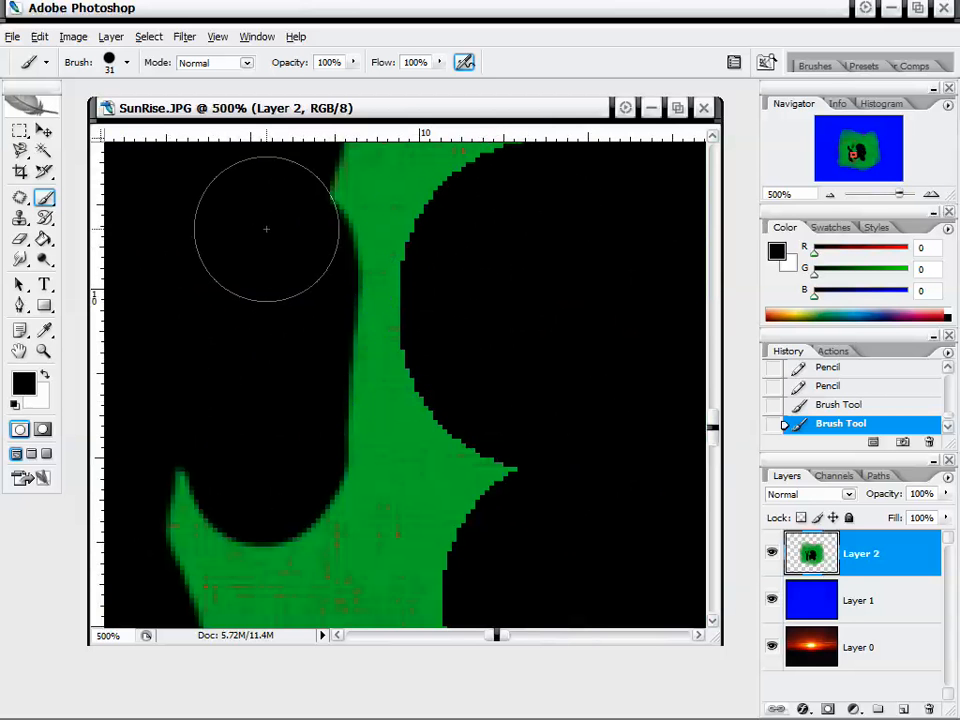
pyautogui.moveTo(278, 422)
pyautogui.mouseDown()
pyautogui.moveTo(313, 510)
pyautogui.moveTo(290, 580)
pyautogui.moveTo(313, 484)
pyautogui.mouseUp()
pyautogui.click(829, 194)
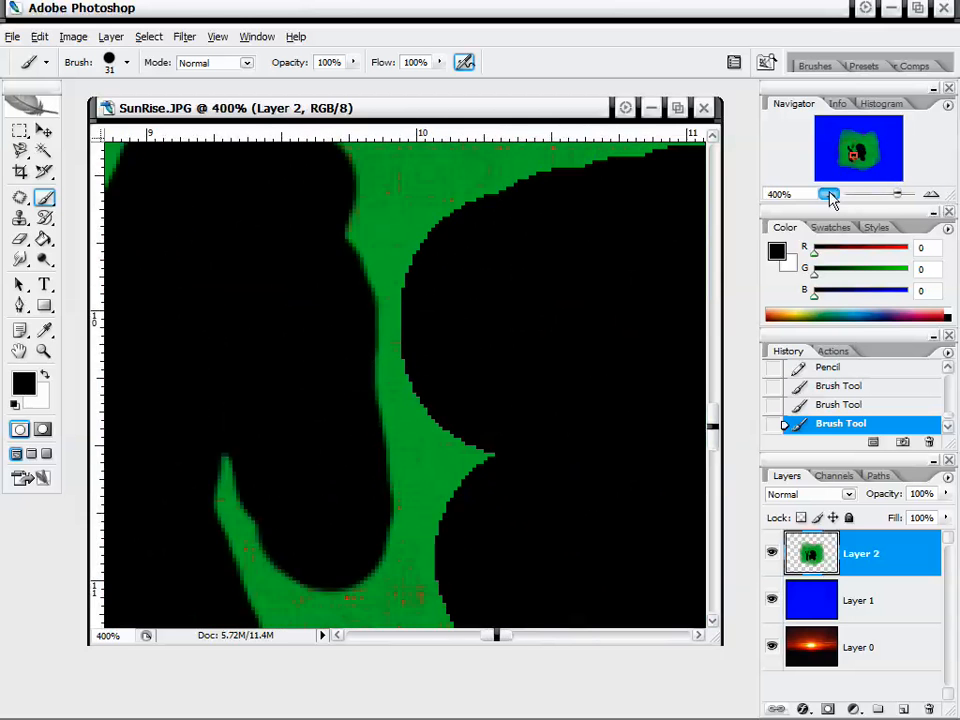
pyautogui.click(829, 194)
pyautogui.click(829, 194)
pyautogui.click(829, 194)
pyautogui.moveTo(848, 157); pyautogui.dragTo(852, 155)
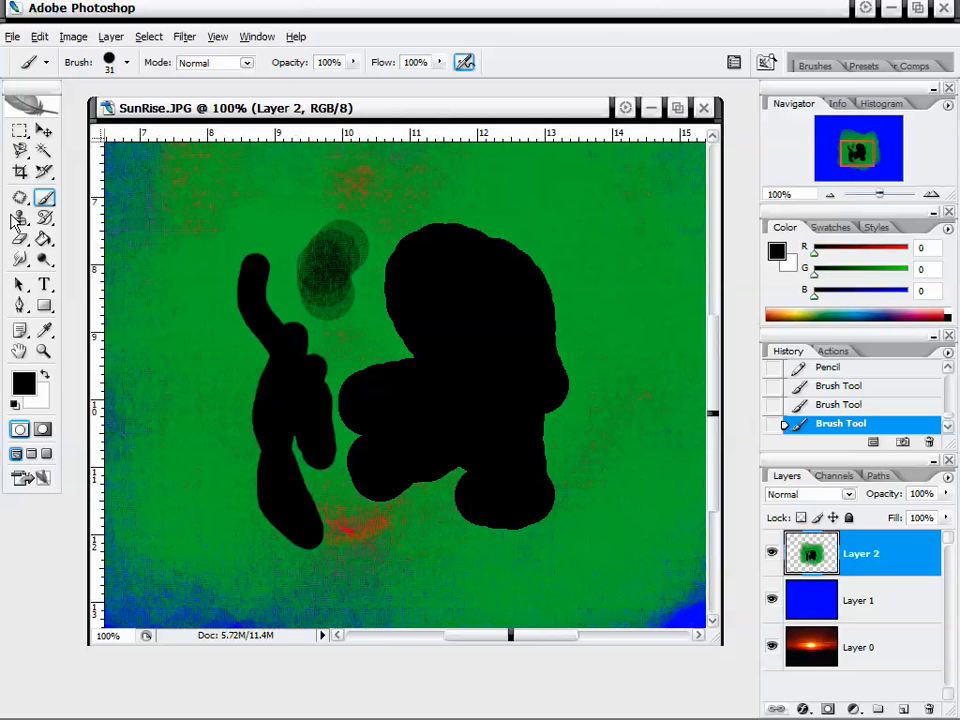
# - Recolor thin strips of the green paint above the black shapes with the 13 px Color Replacement tool
pyautogui.click(46, 203)
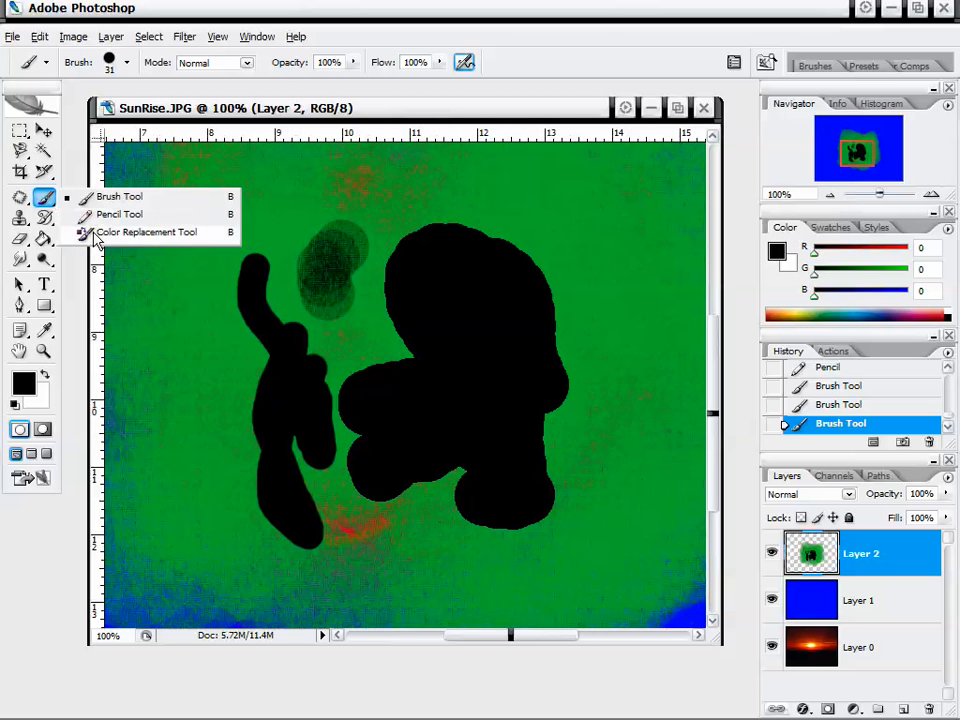
pyautogui.click(84, 232)
pyautogui.moveTo(283, 242); pyautogui.dragTo(244, 214)
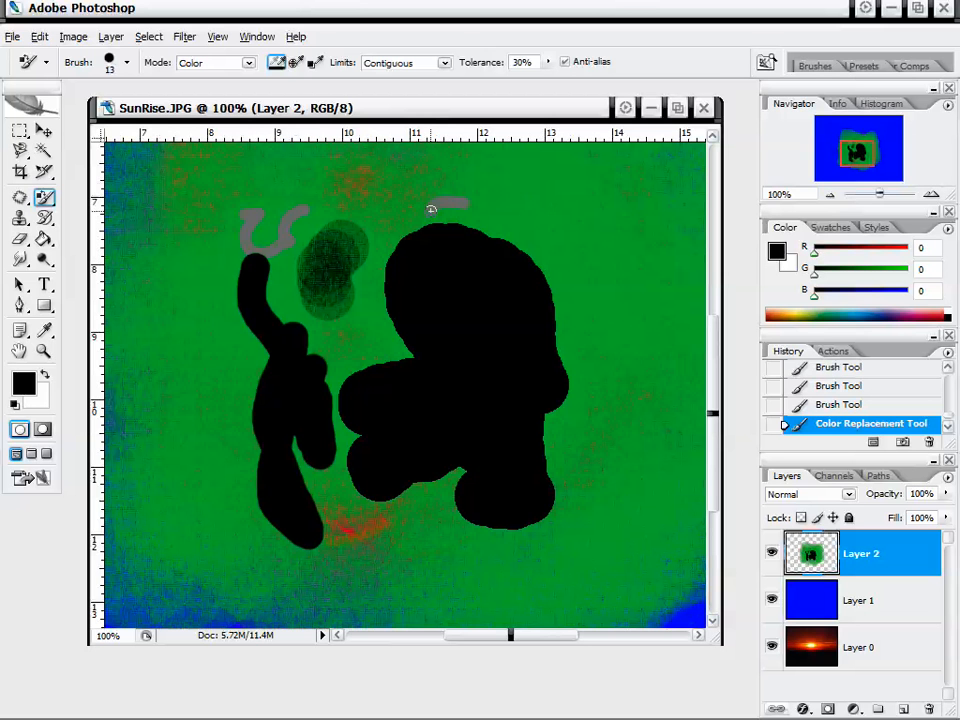
pyautogui.moveTo(431, 209); pyautogui.dragTo(520, 190)
# - Delete Layer 2 with all the test strokes
pyautogui.click(833, 194)
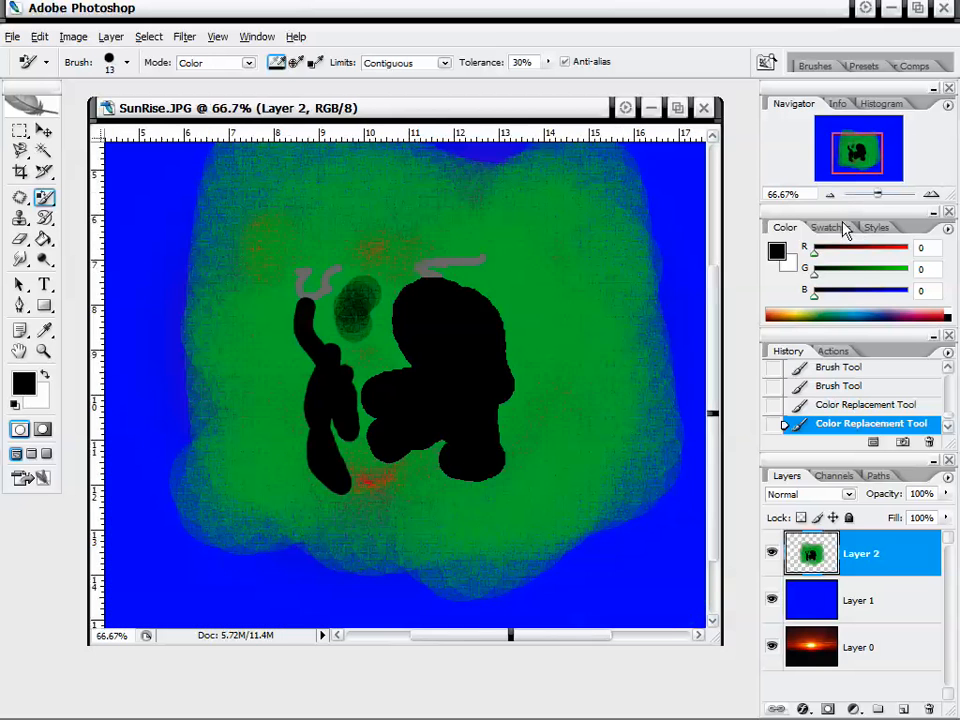
pyautogui.moveTo(861, 158); pyautogui.dragTo(864, 153)
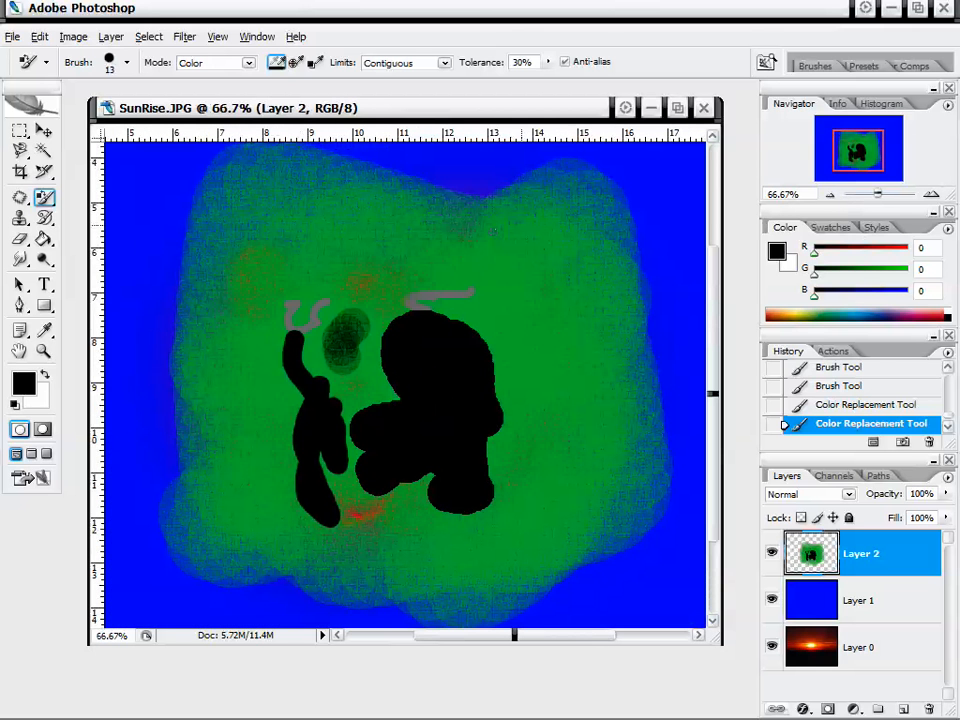
pyautogui.rightClick(906, 558)
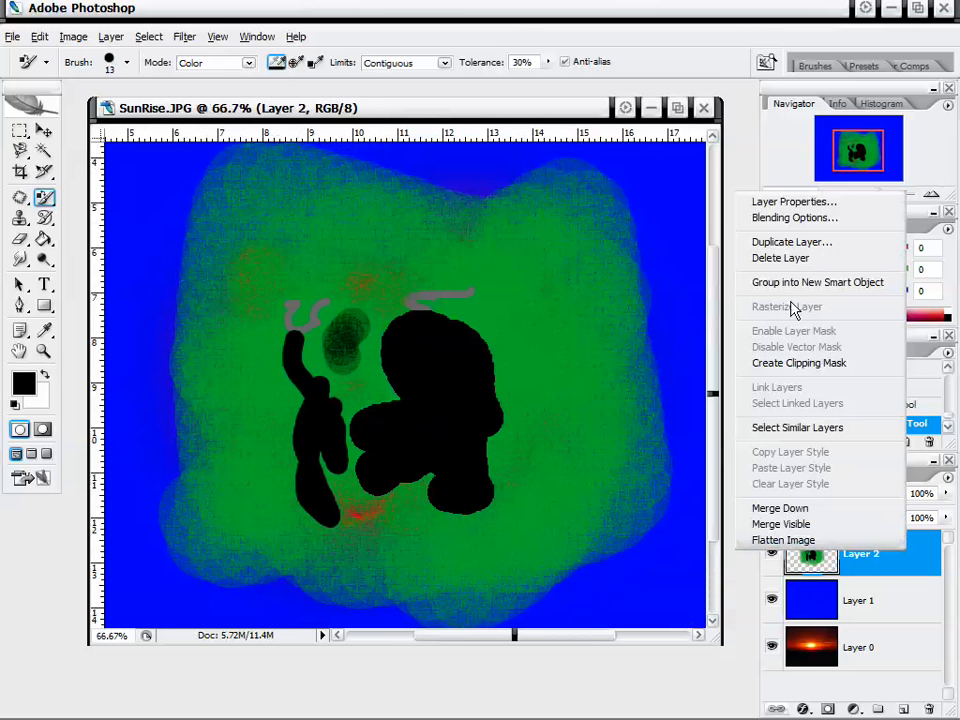
pyautogui.click(800, 258)
pyautogui.click(403, 291)
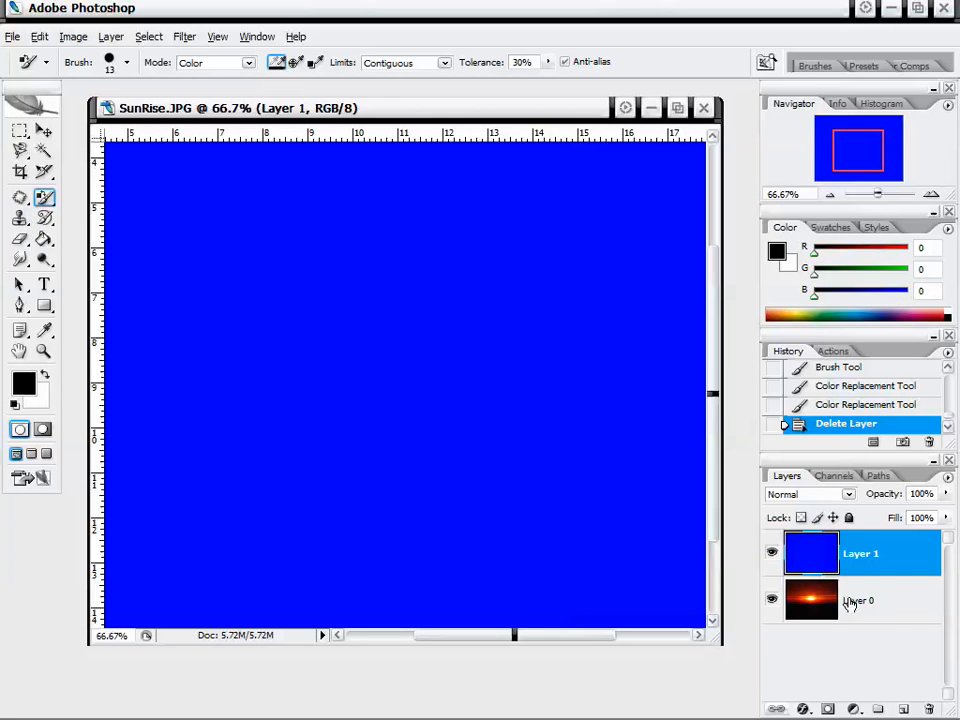
# - Hide Layer 1 to view the sunrise on Layer 0, and show Layer 1 again
pyautogui.click(773, 554)
pyautogui.click(895, 610)
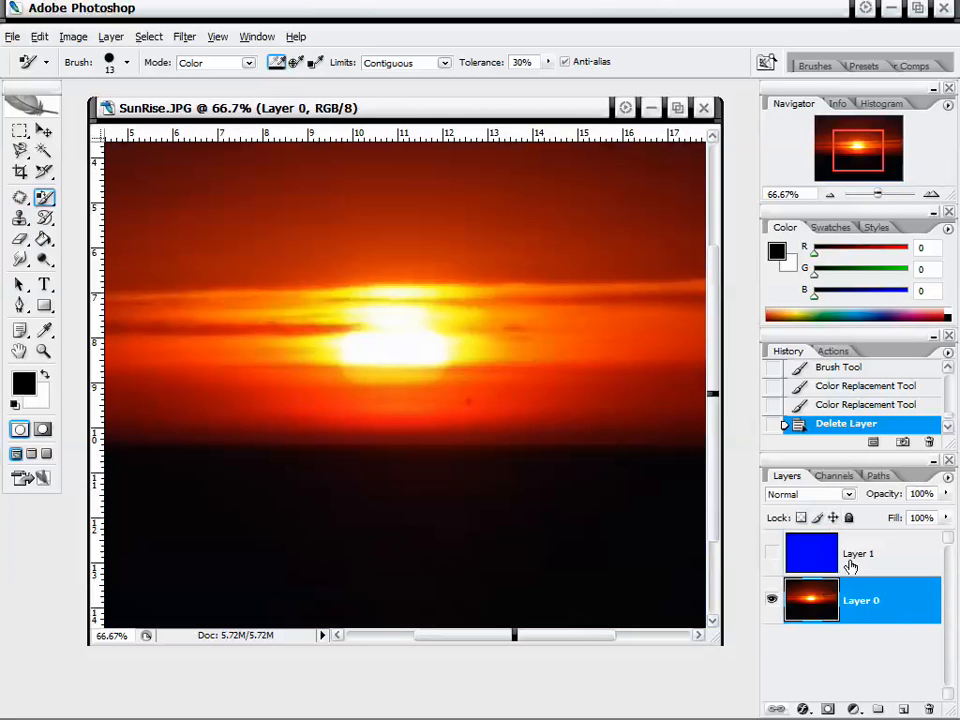
pyautogui.click(882, 565)
pyautogui.click(773, 556)
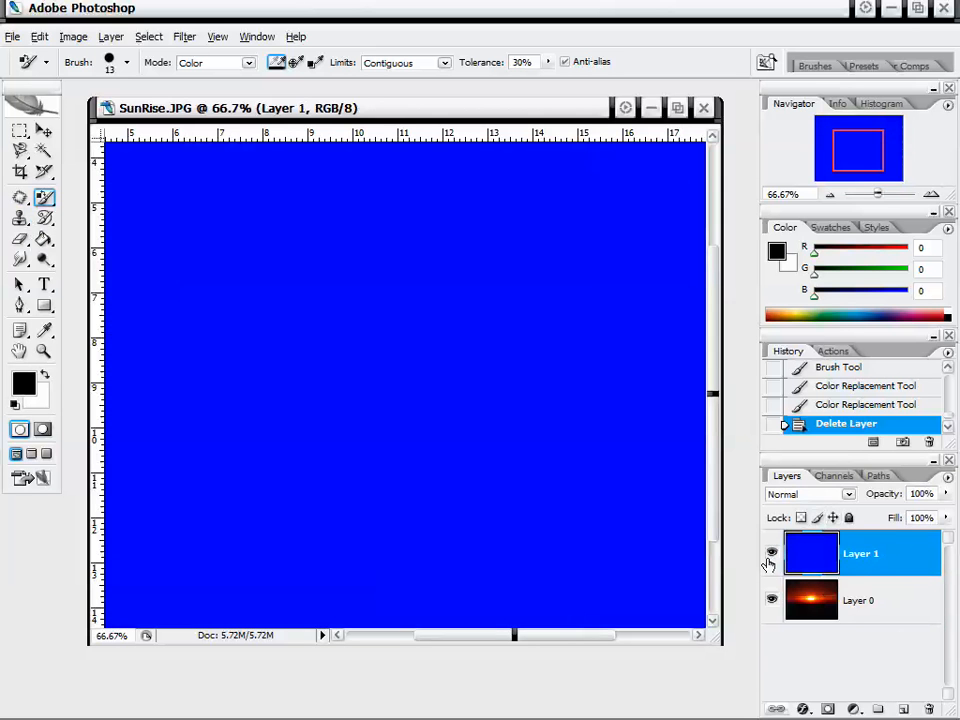
# - Toggle Layer 1's visibility repeatedly, leave it hidden, and make Layer 0 the active layer
pyautogui.click(772, 556)
pyautogui.click(772, 556)
pyautogui.click(772, 556)
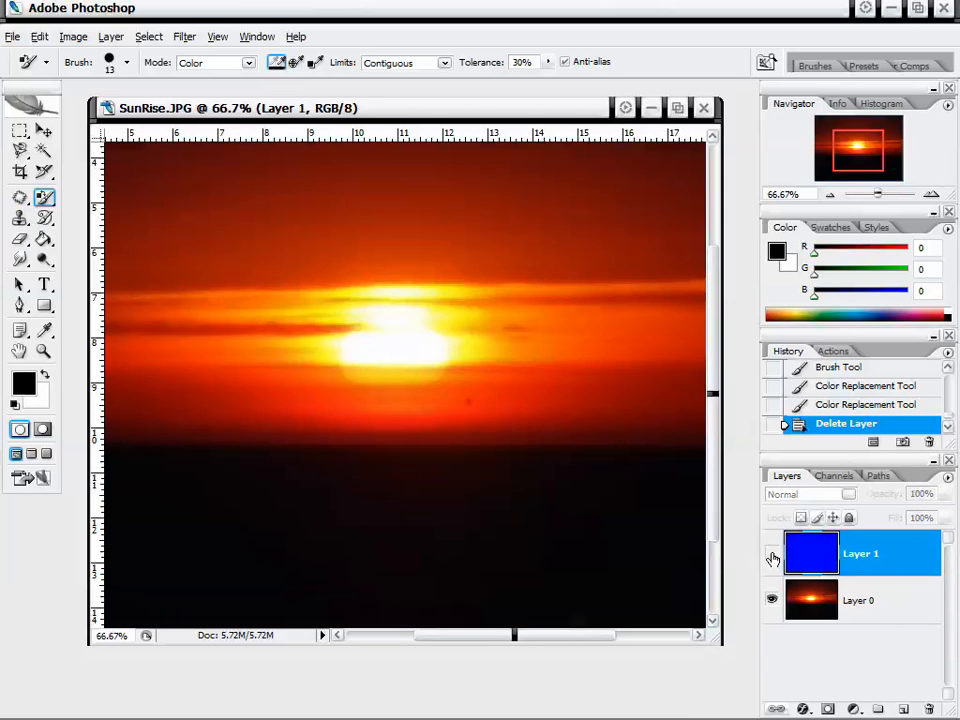
pyautogui.click(772, 556)
pyautogui.click(772, 556)
pyautogui.click(772, 556)
pyautogui.click(772, 556)
pyautogui.click(772, 556)
pyautogui.click(772, 556)
pyautogui.click(772, 556)
pyautogui.click(772, 556)
pyautogui.click(896, 601)
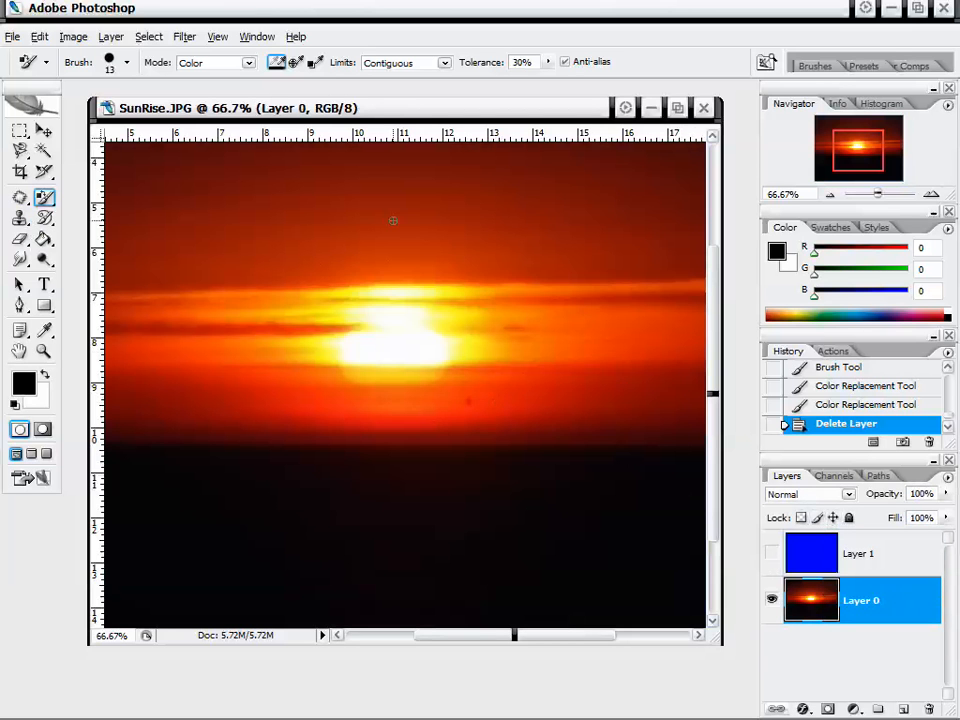
# - Set the Clone Stamp tool to a soft 133 px brush and sample the bright center of the sun as the source
pyautogui.click(22, 219)
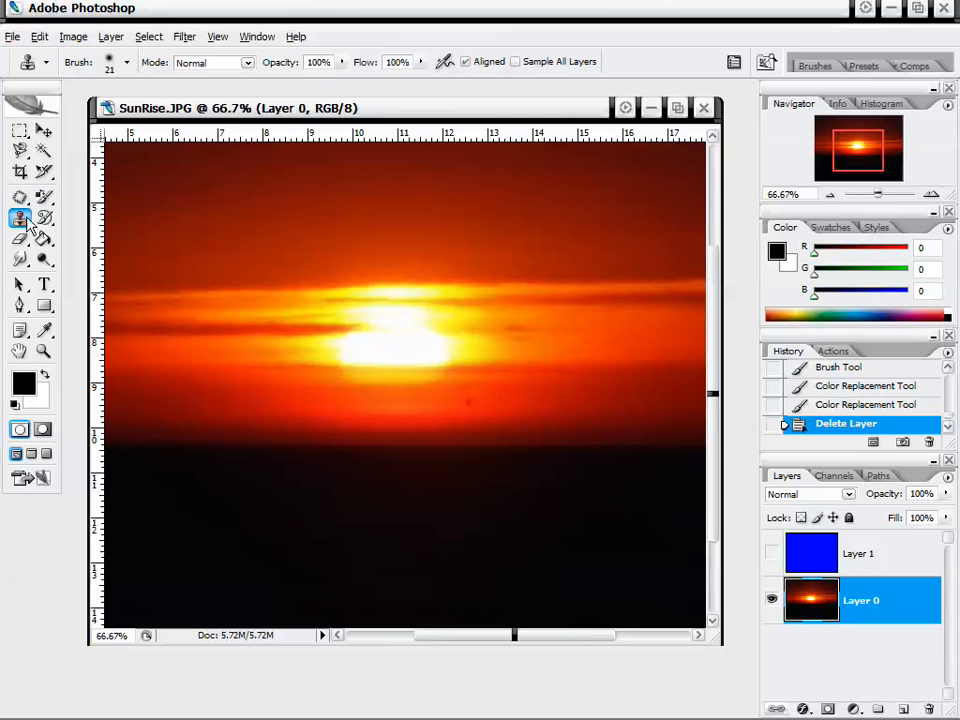
pyautogui.rightClick(23, 220)
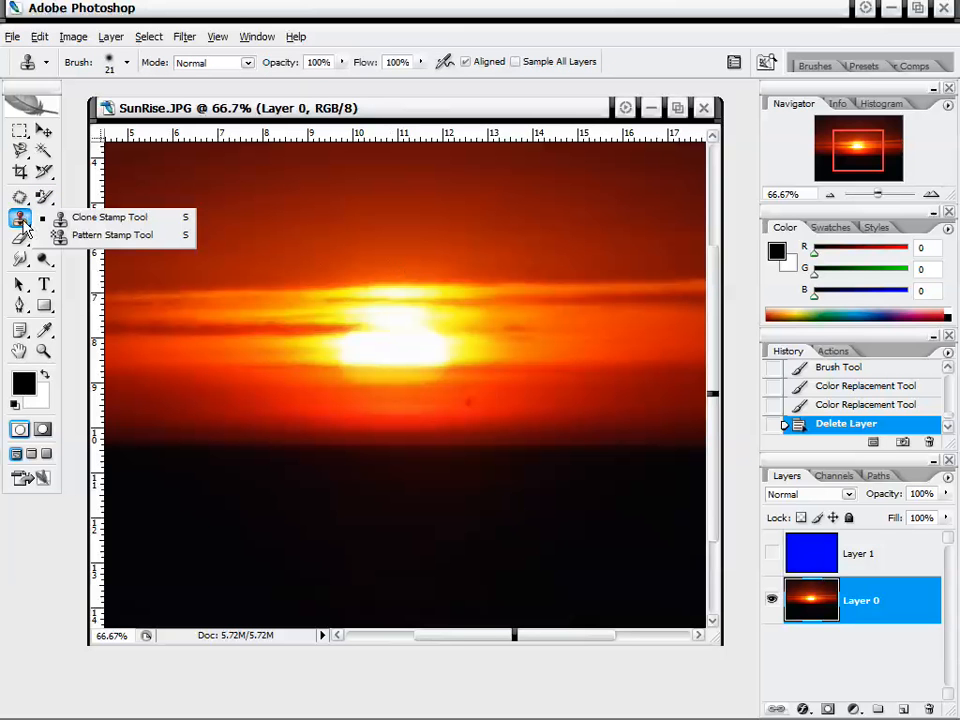
pyautogui.click(104, 222)
pyautogui.rightClick(358, 362)
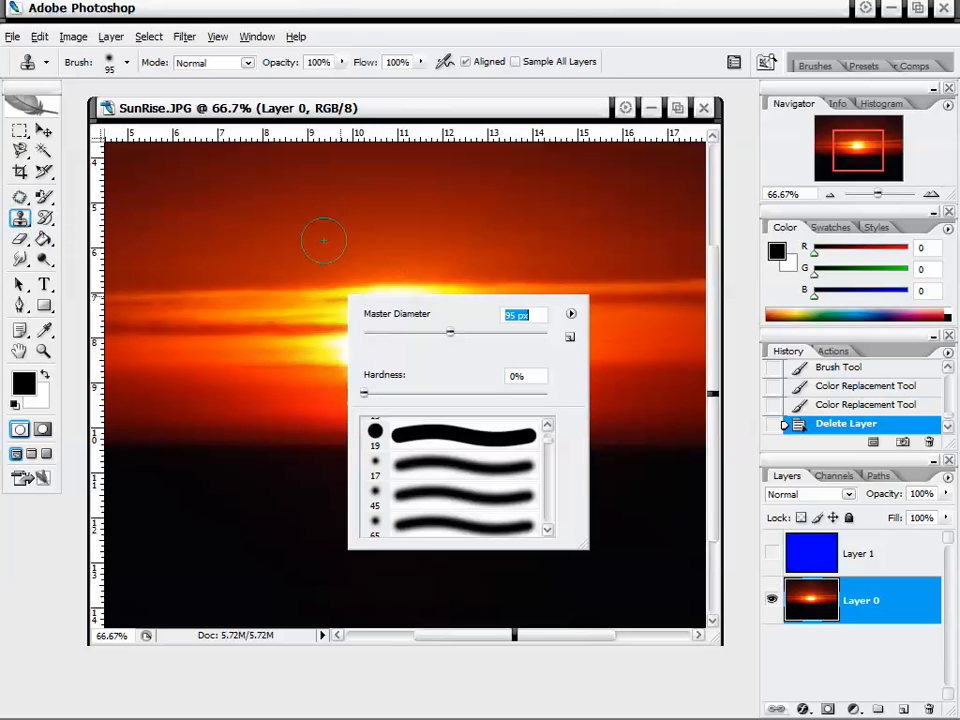
pyautogui.moveTo(464, 330); pyautogui.dragTo(467, 332)
pyautogui.moveTo(457, 107); pyautogui.dragTo(459, 103)
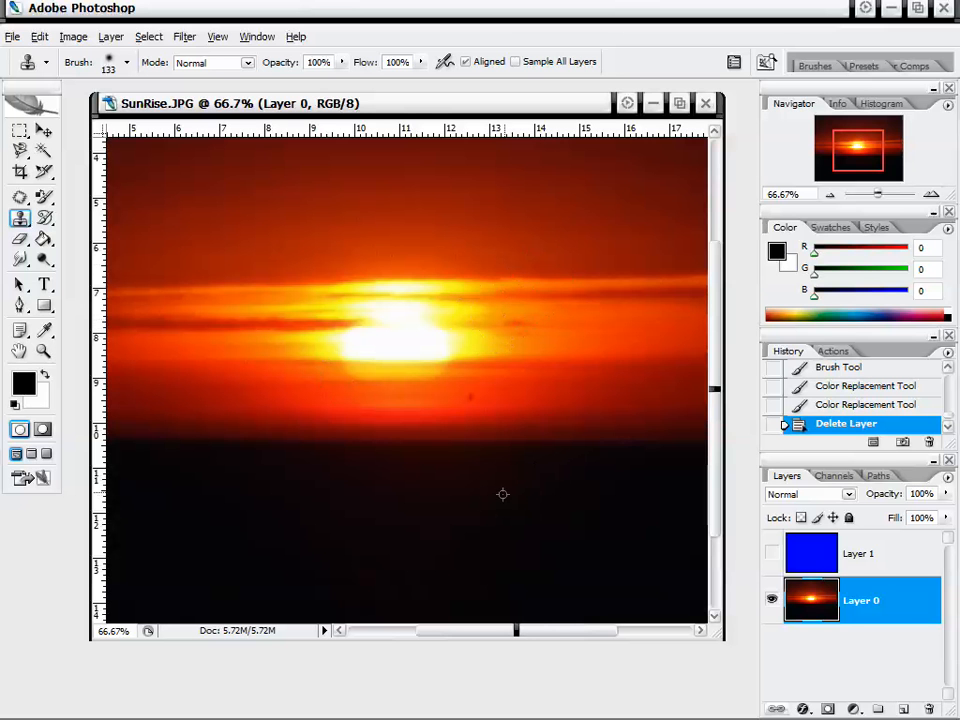
pyautogui.keyDown('alt'); pyautogui.click(396, 333); pyautogui.keyUp('alt')
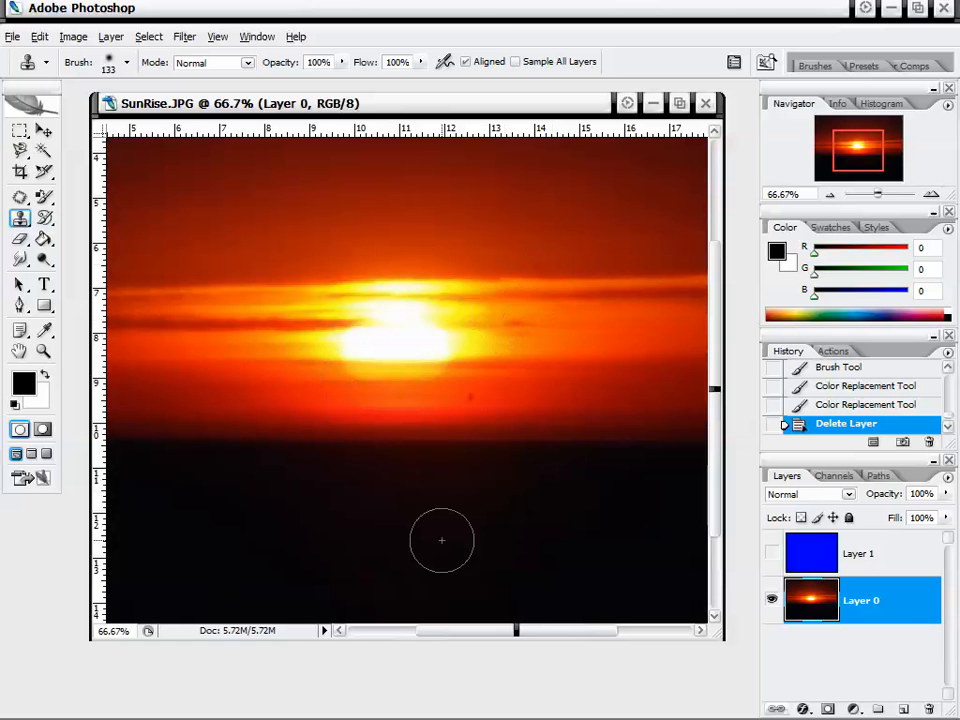
# - Clone a second sun into the dark area below the horizon and undo that stroke
pyautogui.moveTo(439, 540)
pyautogui.mouseDown()
pyautogui.moveTo(414, 523)
pyautogui.moveTo(396, 538)
pyautogui.moveTo(439, 523)
pyautogui.moveTo(317, 536)
pyautogui.moveTo(465, 521)
pyautogui.moveTo(497, 542)
pyautogui.moveTo(537, 532)
pyautogui.moveTo(415, 509)
pyautogui.moveTo(253, 508)
pyautogui.moveTo(371, 493)
pyautogui.moveTo(568, 497)
pyautogui.moveTo(586, 479)
pyautogui.moveTo(711, 468)
pyautogui.moveTo(430, 480)
pyautogui.moveTo(165, 465)
pyautogui.moveTo(110, 482)
pyautogui.moveTo(182, 611)
pyautogui.moveTo(476, 579)
pyautogui.moveTo(669, 587)
pyautogui.moveTo(714, 575)
pyautogui.moveTo(426, 512)
pyautogui.moveTo(279, 461)
pyautogui.moveTo(606, 529)
pyautogui.mouseUp()
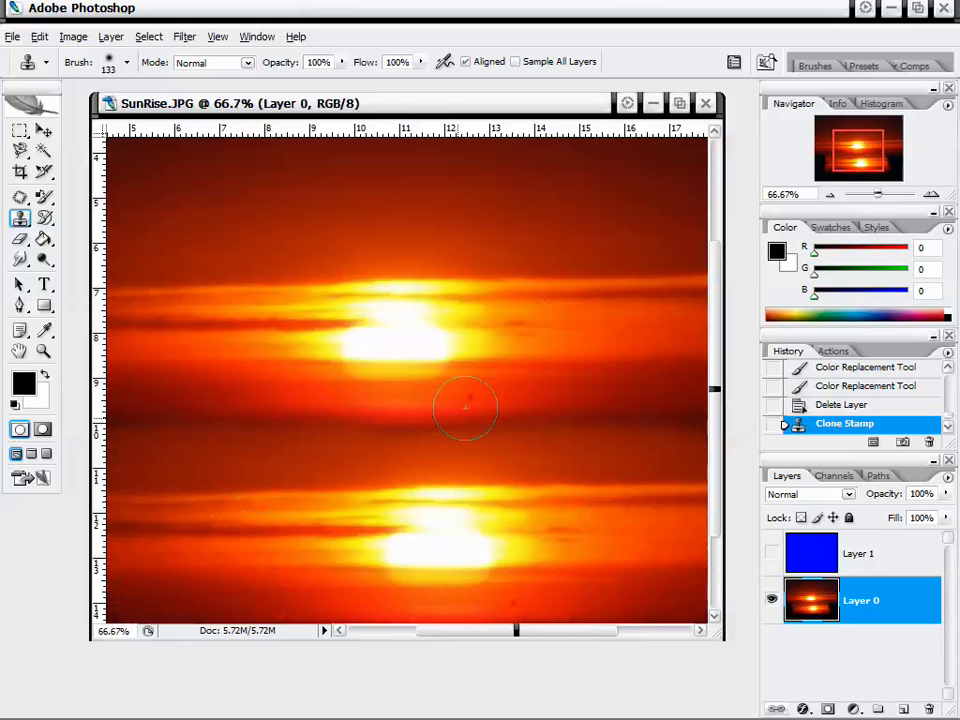
pyautogui.hotkey('ctrl', 'z')
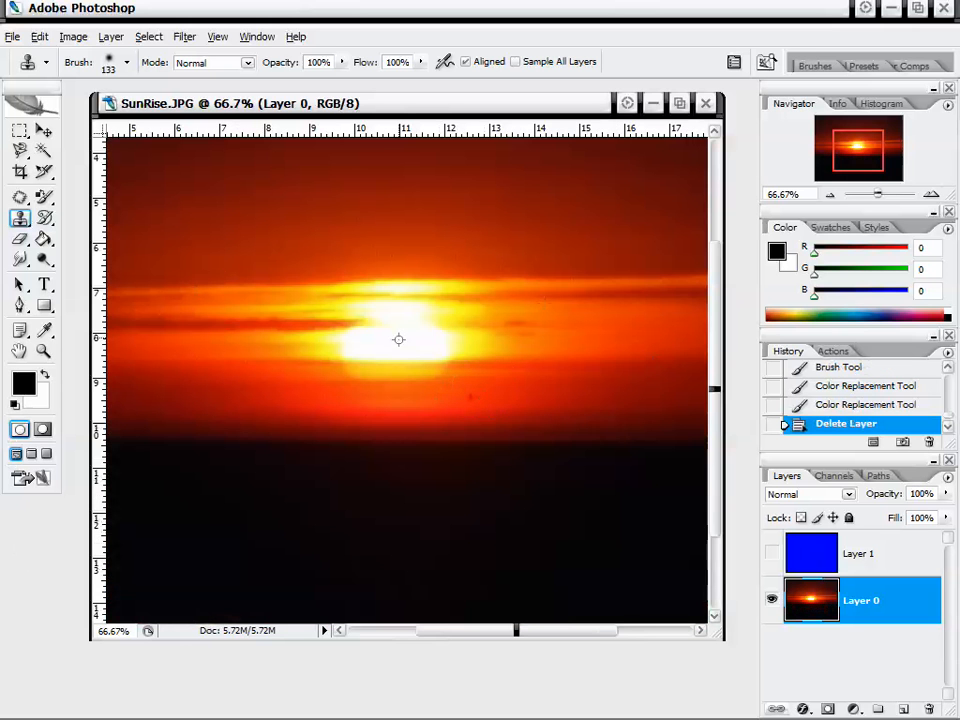
# - Resample the sun's bright center and clone copies of it on both sides of the original sun
pyautogui.keyDown('alt'); pyautogui.click(396, 339); pyautogui.keyUp('alt')
pyautogui.moveTo(600, 335)
pyautogui.mouseDown()
pyautogui.moveTo(570, 340)
pyautogui.moveTo(562, 309)
pyautogui.moveTo(587, 319)
pyautogui.moveTo(664, 311)
pyautogui.moveTo(544, 328)
pyautogui.moveTo(655, 305)
pyautogui.mouseUp()
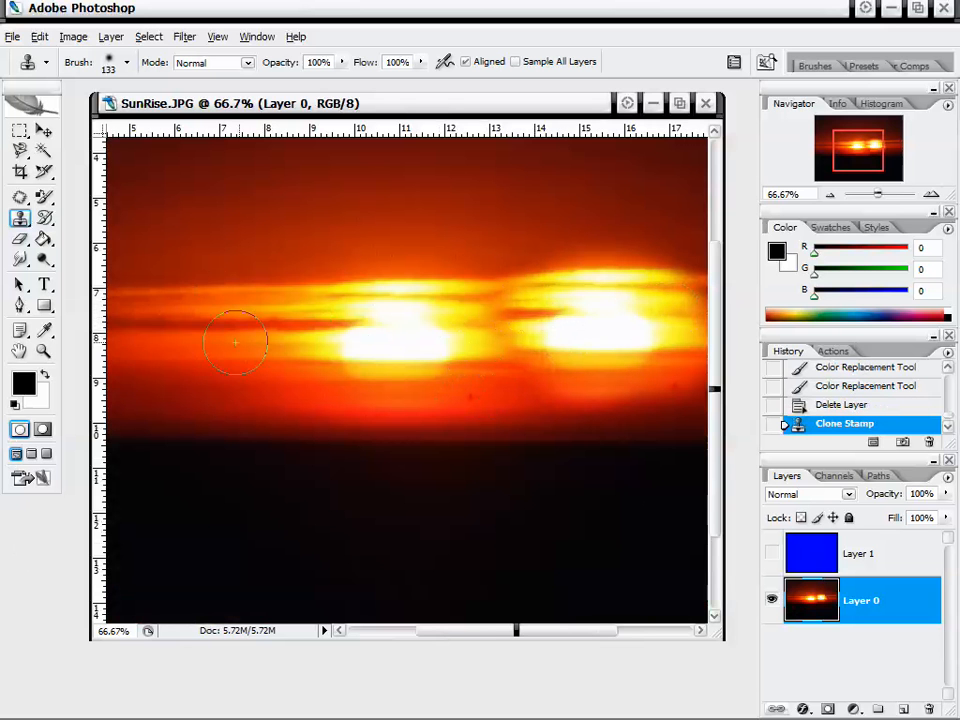
pyautogui.moveTo(236, 339)
pyautogui.mouseDown()
pyautogui.moveTo(178, 321)
pyautogui.moveTo(330, 405)
pyautogui.mouseUp()
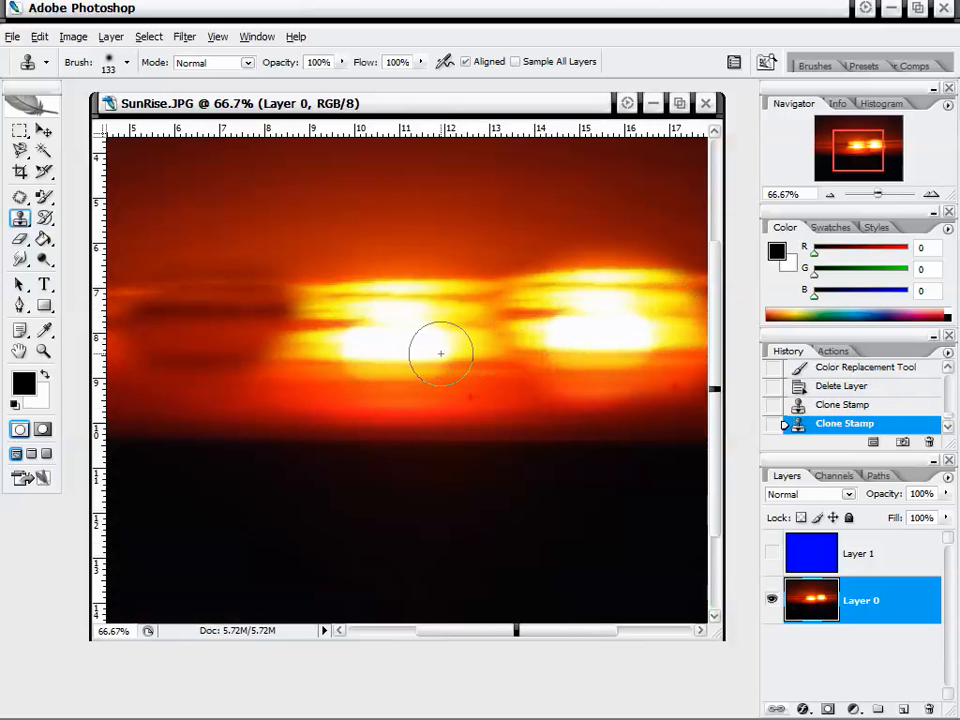
pyautogui.moveTo(235, 338)
pyautogui.mouseDown()
pyautogui.moveTo(257, 310)
pyautogui.moveTo(240, 321)
pyautogui.moveTo(228, 376)
pyautogui.moveTo(160, 298)
pyautogui.mouseUp()
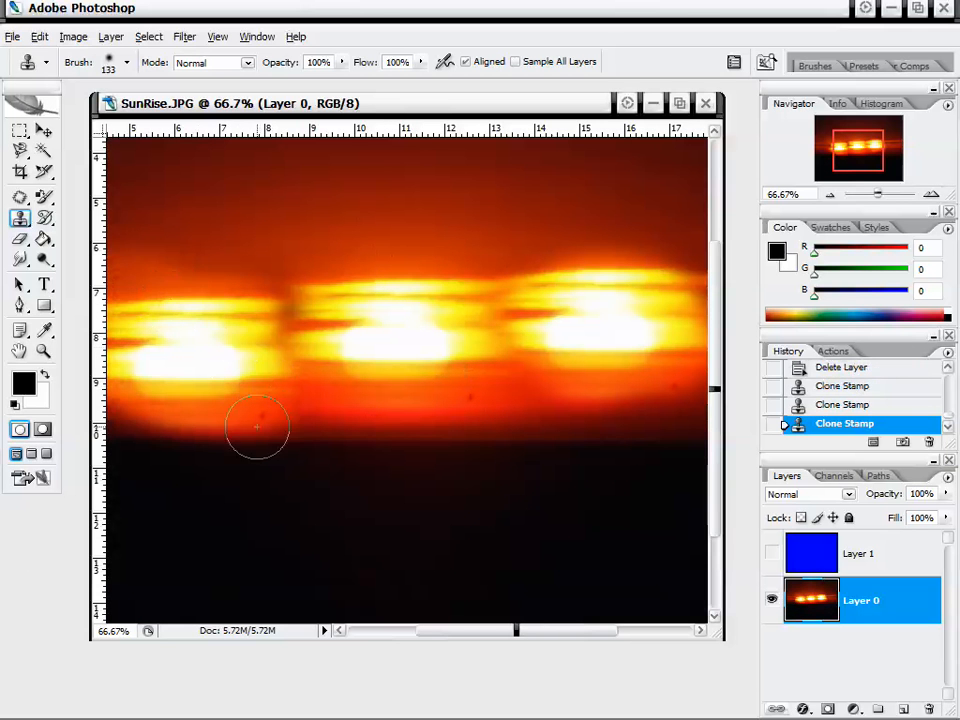
# - Delete the three Clone Stamp states from the history
pyautogui.rightClick(853, 391)
pyautogui.click(775, 411)
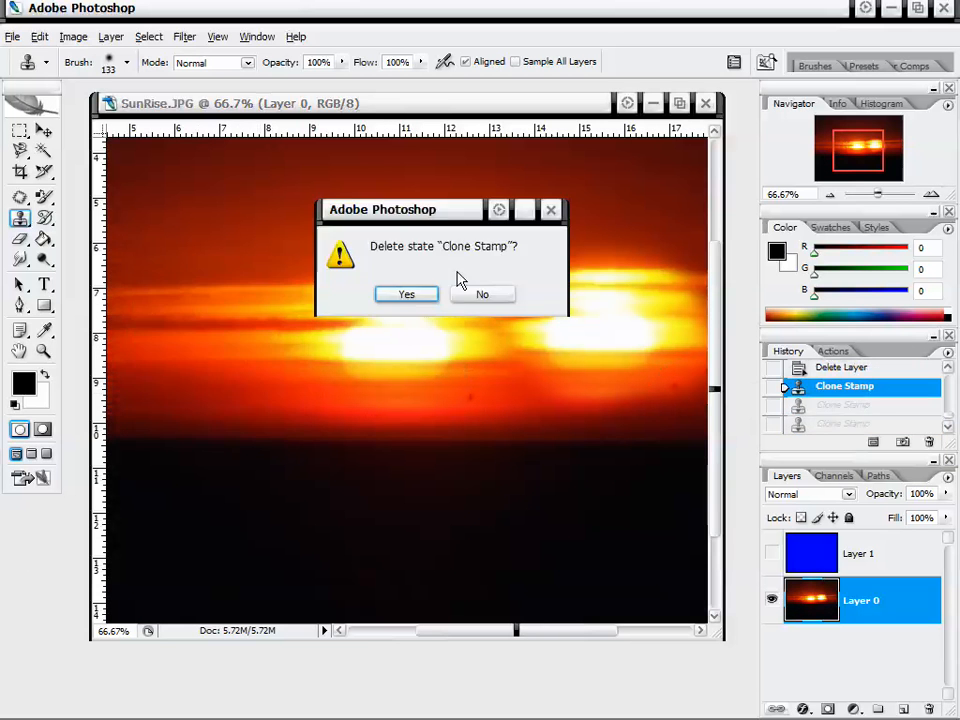
pyautogui.click(407, 293)
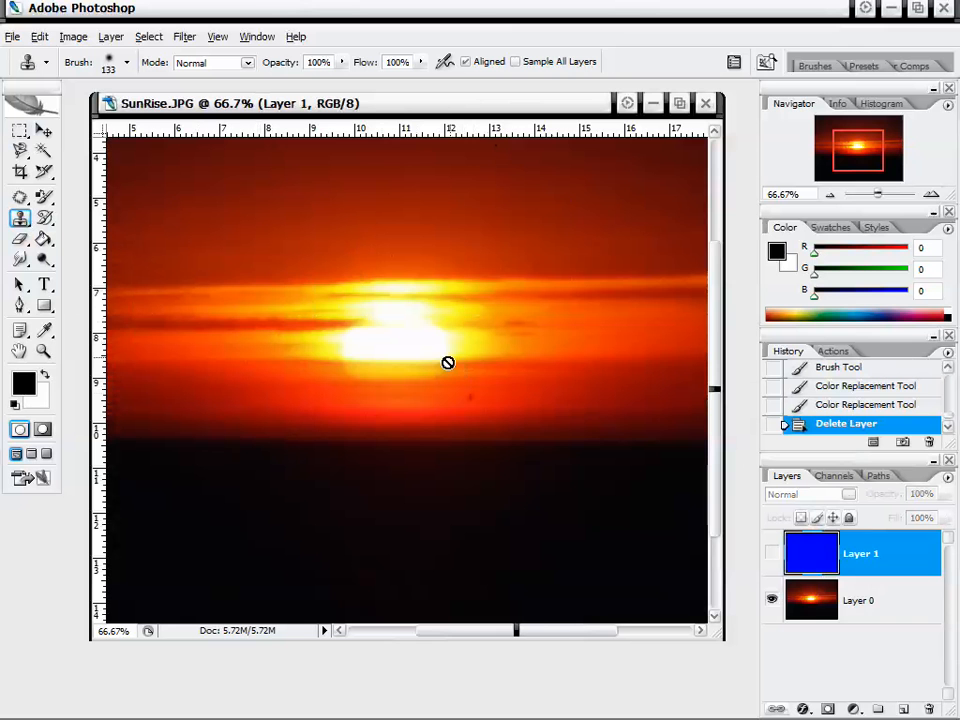
# - Make Layer 0 active and, with Aligned on, clone the sun and its surroundings to the right of the original in separate strokes
pyautogui.click(886, 606)
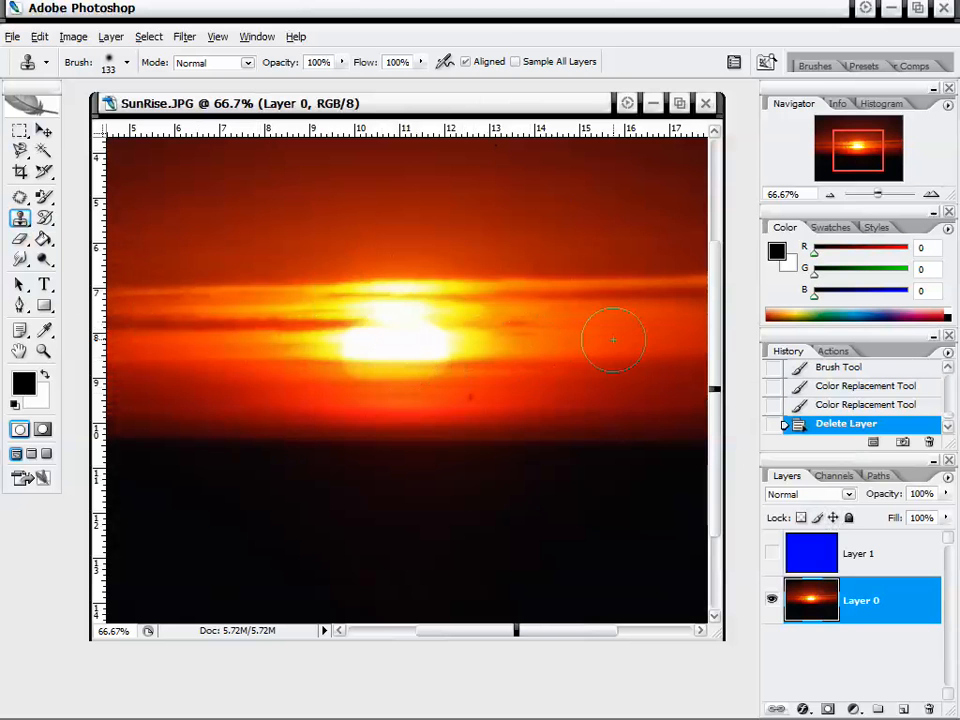
pyautogui.moveTo(610, 351)
pyautogui.mouseDown()
pyautogui.moveTo(568, 342)
pyautogui.moveTo(645, 366)
pyautogui.moveTo(573, 328)
pyautogui.moveTo(651, 351)
pyautogui.moveTo(565, 343)
pyautogui.moveTo(610, 406)
pyautogui.moveTo(597, 347)
pyautogui.moveTo(618, 375)
pyautogui.moveTo(644, 368)
pyautogui.moveTo(572, 360)
pyautogui.mouseUp()
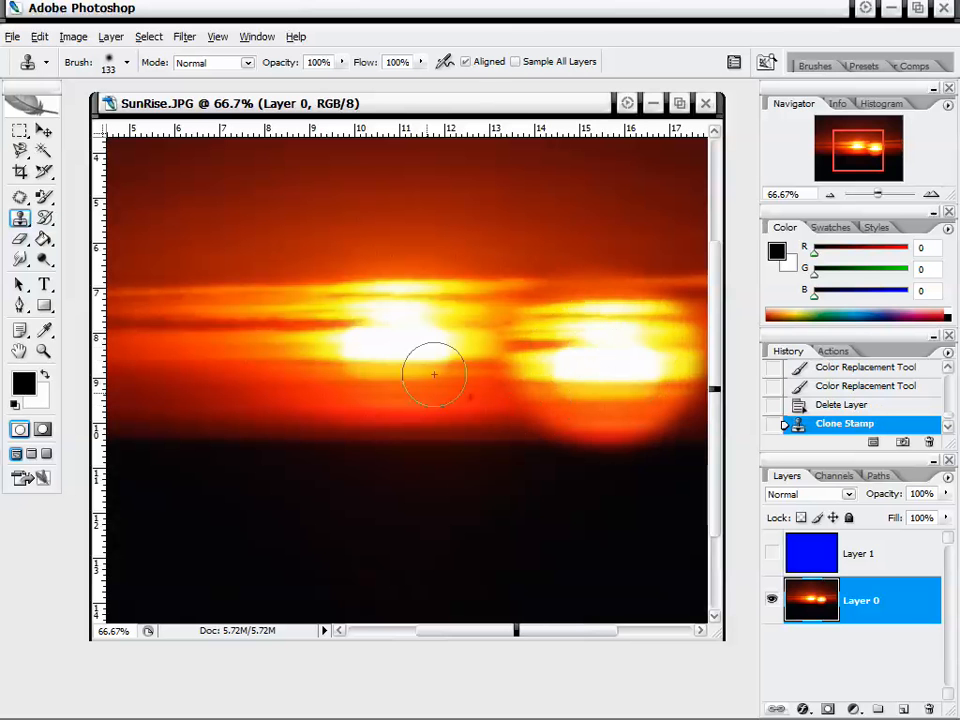
pyautogui.moveTo(570, 473)
pyautogui.mouseDown()
pyautogui.moveTo(532, 442)
pyautogui.moveTo(532, 459)
pyautogui.moveTo(612, 477)
pyautogui.moveTo(639, 445)
pyautogui.moveTo(622, 509)
pyautogui.moveTo(588, 560)
pyautogui.moveTo(548, 550)
pyautogui.moveTo(554, 533)
pyautogui.moveTo(510, 545)
pyautogui.moveTo(495, 506)
pyautogui.moveTo(638, 239)
pyautogui.moveTo(646, 252)
pyautogui.moveTo(650, 181)
pyautogui.moveTo(654, 275)
pyautogui.moveTo(628, 317)
pyautogui.mouseUp()
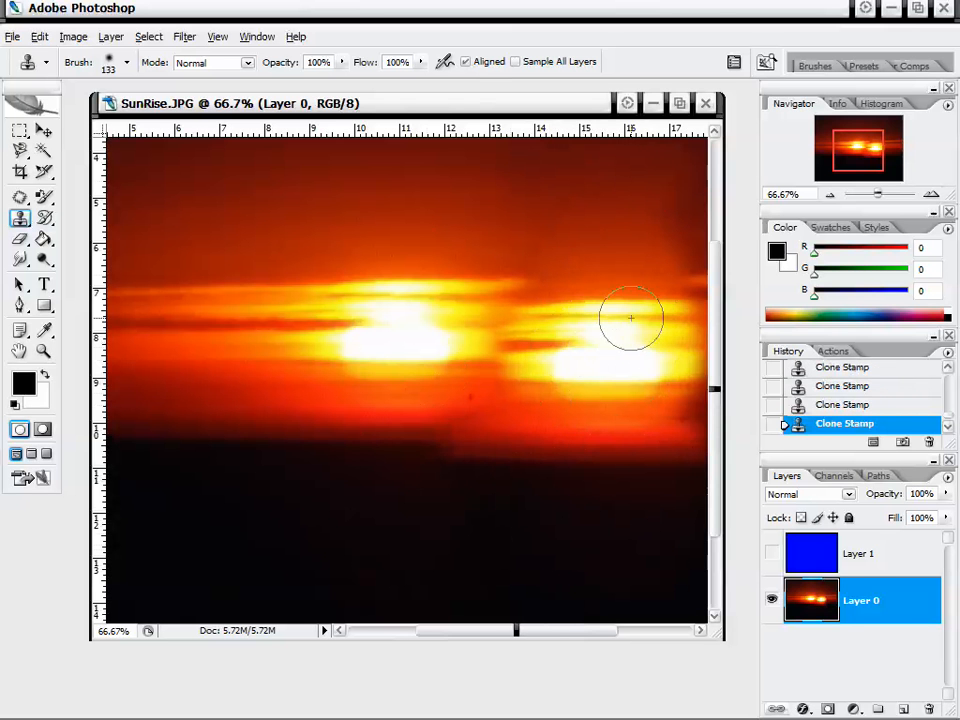
# - Delete the first Clone Stamp state after Delete Layer from the history, together with all the strokes following it
pyautogui.scroll(3, 876, 403)
pyautogui.scroll(-1, 874, 410)
pyautogui.click(850, 396)
pyautogui.rightClick(853, 398)
pyautogui.click(770, 424)
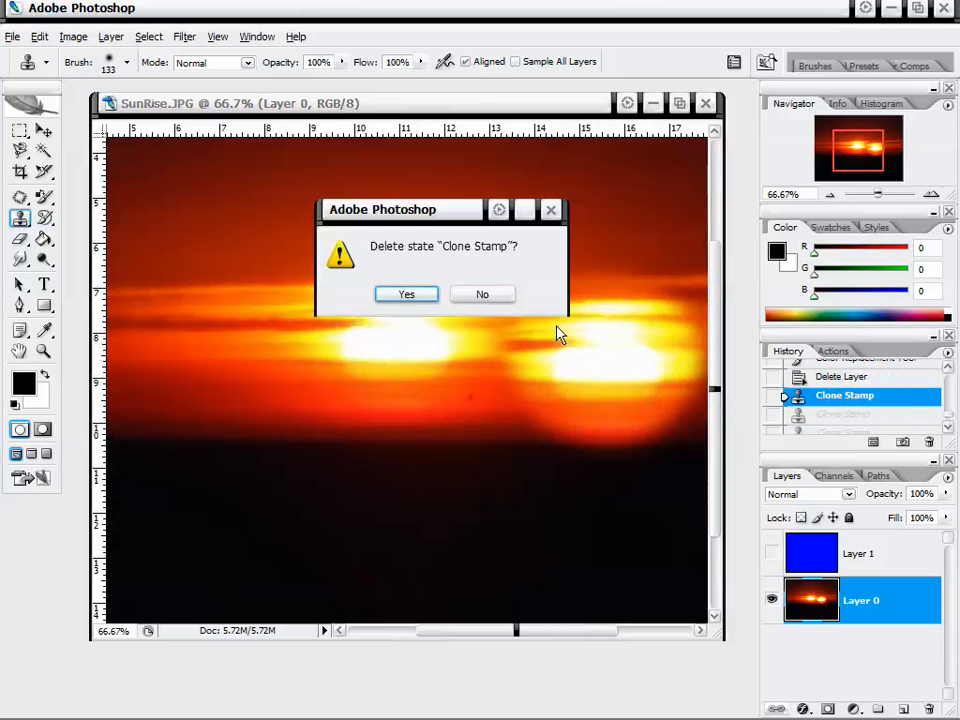
pyautogui.click(420, 294)
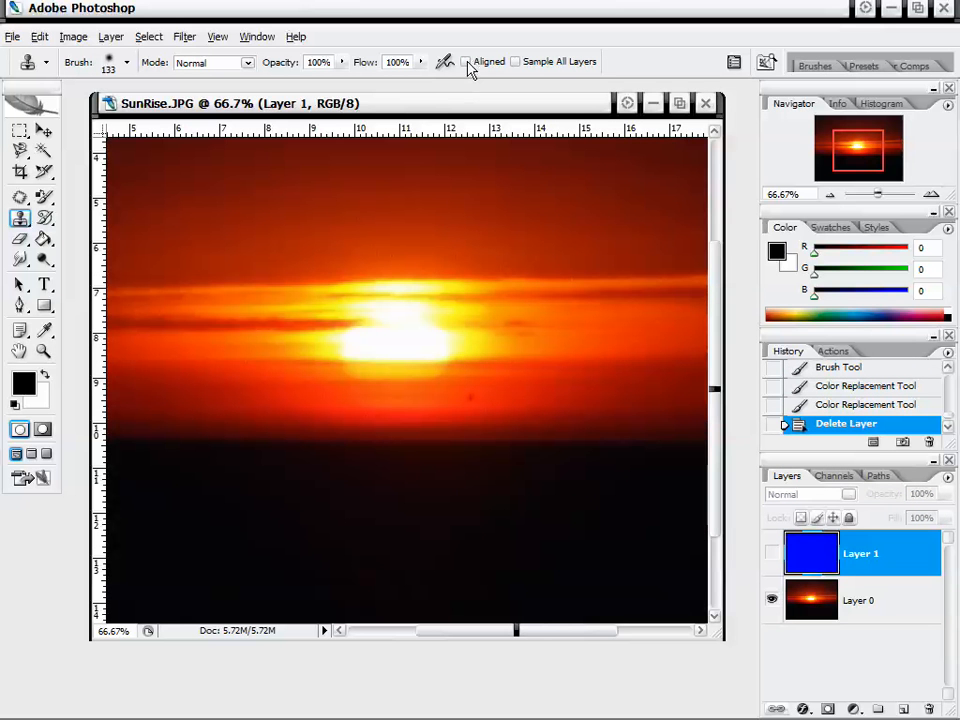
# - Make Layer 0 active, resample the sun's center with Aligned off, and clone a second sun to the right of the original
pyautogui.click(811, 595)
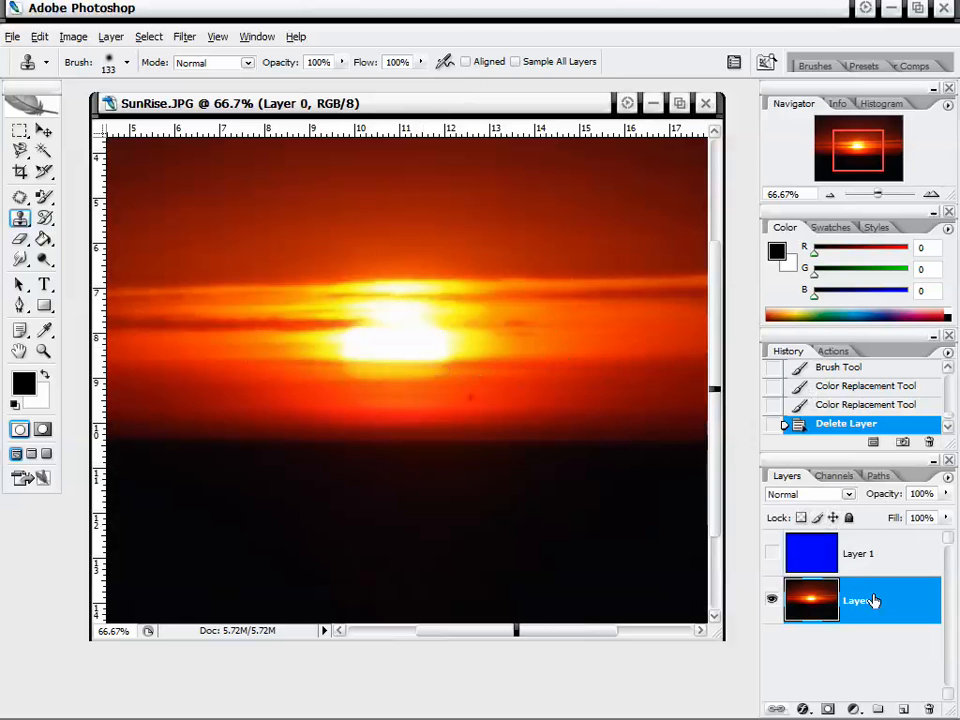
pyautogui.click(883, 555)
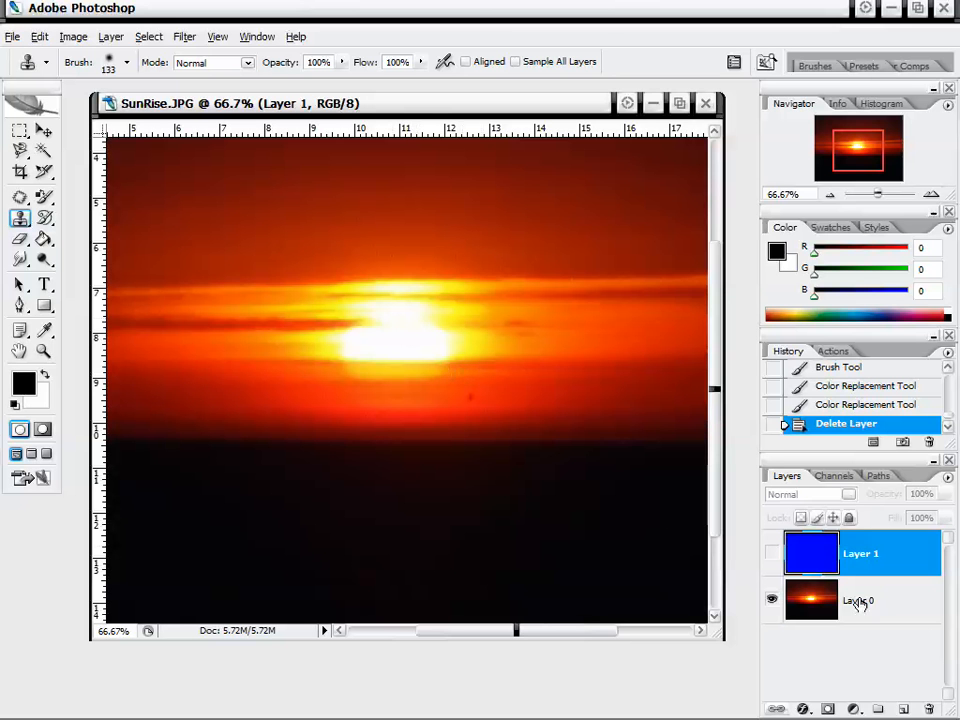
pyautogui.click(858, 603)
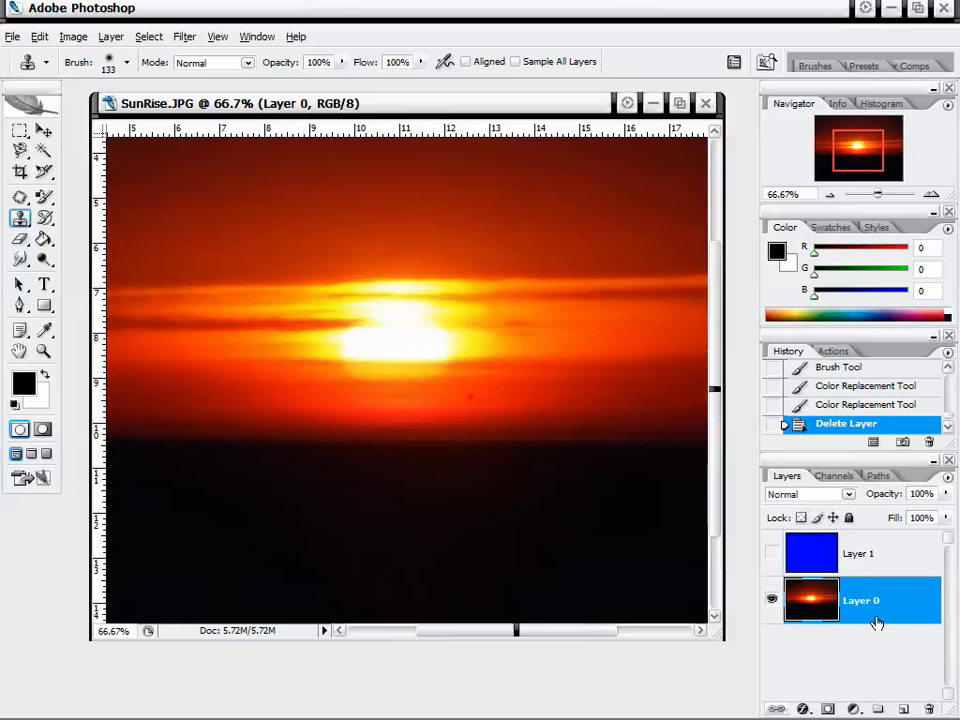
pyautogui.keyDown('alt'); pyautogui.click(399, 334); pyautogui.keyUp('alt')
pyautogui.moveTo(596, 336)
pyautogui.mouseDown()
pyautogui.moveTo(590, 369)
pyautogui.moveTo(563, 316)
pyautogui.moveTo(644, 313)
pyautogui.moveTo(575, 383)
pyautogui.moveTo(654, 336)
pyautogui.moveTo(557, 364)
pyautogui.moveTo(637, 346)
pyautogui.mouseUp()
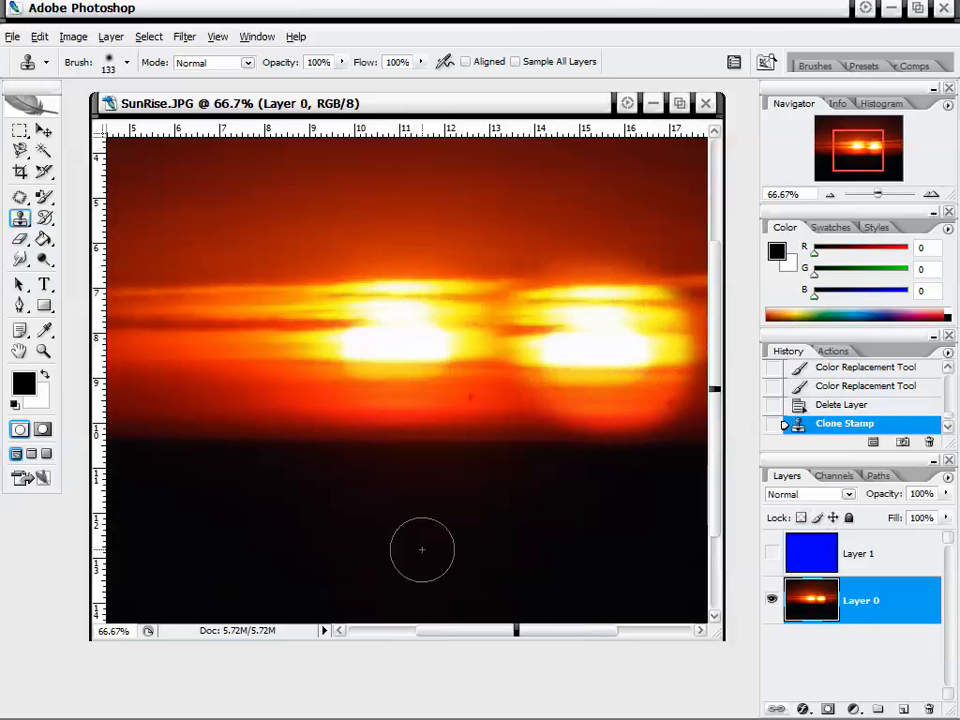
# - Clone more suns with separate unaligned strokes across the dark lower area, the upper-left sky and the sky above the original sun
pyautogui.moveTo(435, 522)
pyautogui.mouseDown()
pyautogui.moveTo(395, 506)
pyautogui.moveTo(512, 522)
pyautogui.moveTo(442, 570)
pyautogui.moveTo(414, 463)
pyautogui.moveTo(531, 517)
pyautogui.moveTo(480, 590)
pyautogui.moveTo(348, 540)
pyautogui.moveTo(377, 473)
pyautogui.moveTo(420, 549)
pyautogui.moveTo(497, 505)
pyautogui.moveTo(484, 544)
pyautogui.moveTo(426, 488)
pyautogui.moveTo(410, 530)
pyautogui.mouseUp()
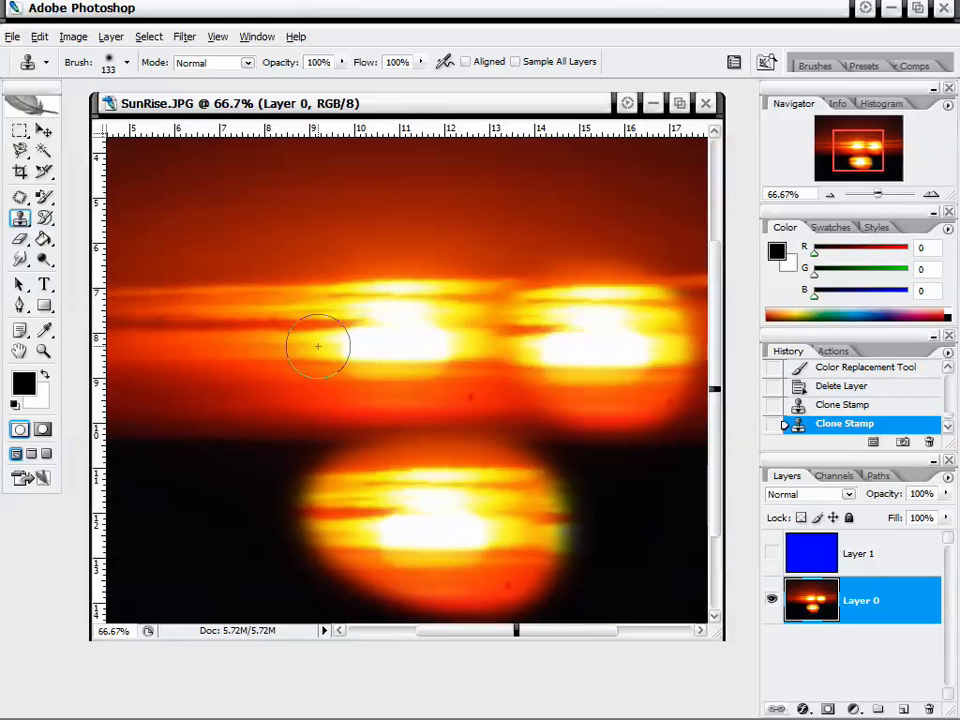
pyautogui.moveTo(185, 483)
pyautogui.mouseDown()
pyautogui.moveTo(197, 499)
pyautogui.moveTo(175, 515)
pyautogui.mouseUp()
pyautogui.moveTo(140, 212)
pyautogui.mouseDown()
pyautogui.moveTo(184, 229)
pyautogui.moveTo(150, 270)
pyautogui.mouseUp()
pyautogui.moveTo(420, 195)
pyautogui.mouseDown()
pyautogui.moveTo(525, 176)
pyautogui.moveTo(580, 190)
pyautogui.mouseUp()
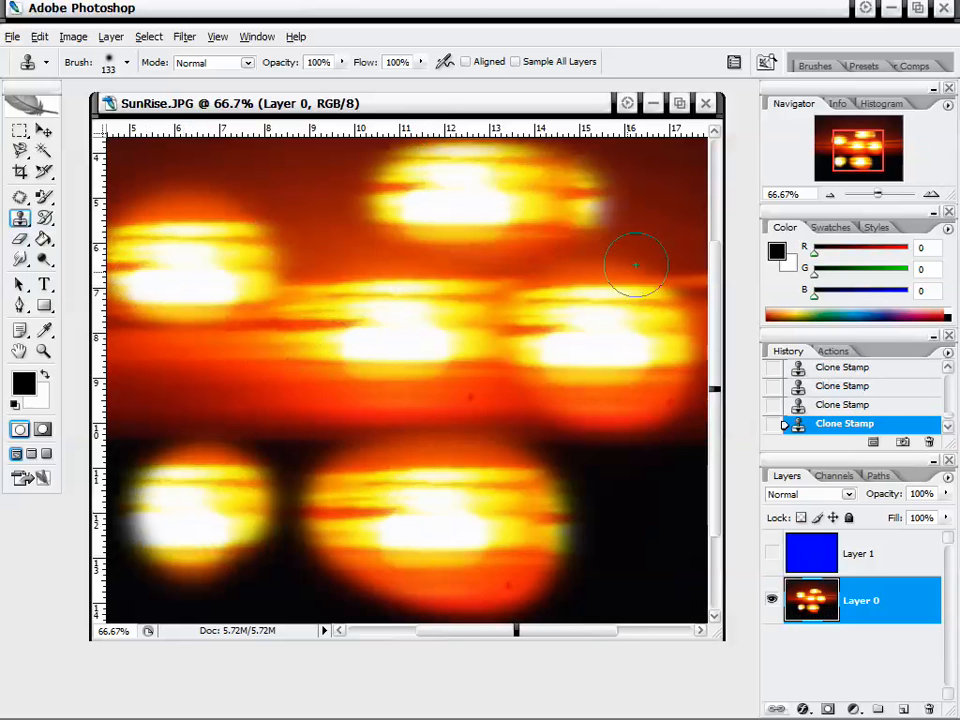
pyautogui.moveTo(637, 473)
pyautogui.mouseDown()
pyautogui.moveTo(615, 503)
pyautogui.moveTo(546, 449)
pyautogui.moveTo(484, 453)
pyautogui.moveTo(411, 437)
pyautogui.moveTo(381, 449)
pyautogui.moveTo(330, 452)
pyautogui.mouseUp()
pyautogui.moveTo(268, 458); pyautogui.dragTo(370, 440)
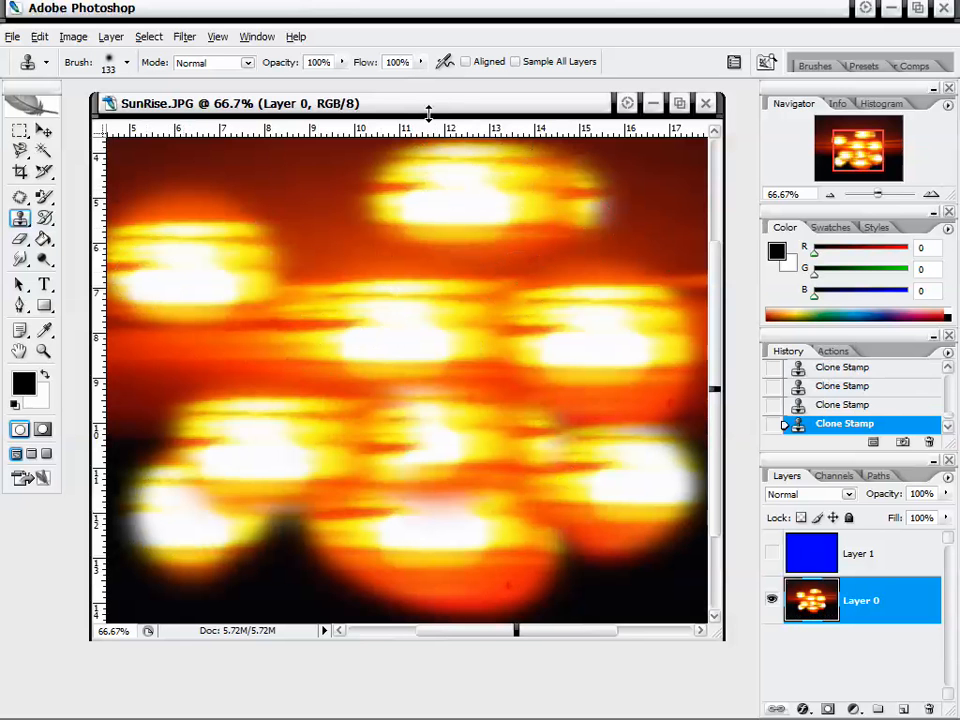
# - Reduce the Clone Stamp flow to 13% and clone over the sky above the original sun
pyautogui.moveTo(338, 84); pyautogui.dragTo(333, 84)
pyautogui.moveTo(350, 208)
pyautogui.mouseDown()
pyautogui.moveTo(287, 216)
pyautogui.moveTo(290, 229)
pyautogui.moveTo(334, 227)
pyautogui.moveTo(386, 249)
pyautogui.moveTo(373, 227)
pyautogui.moveTo(491, 215)
pyautogui.mouseUp()
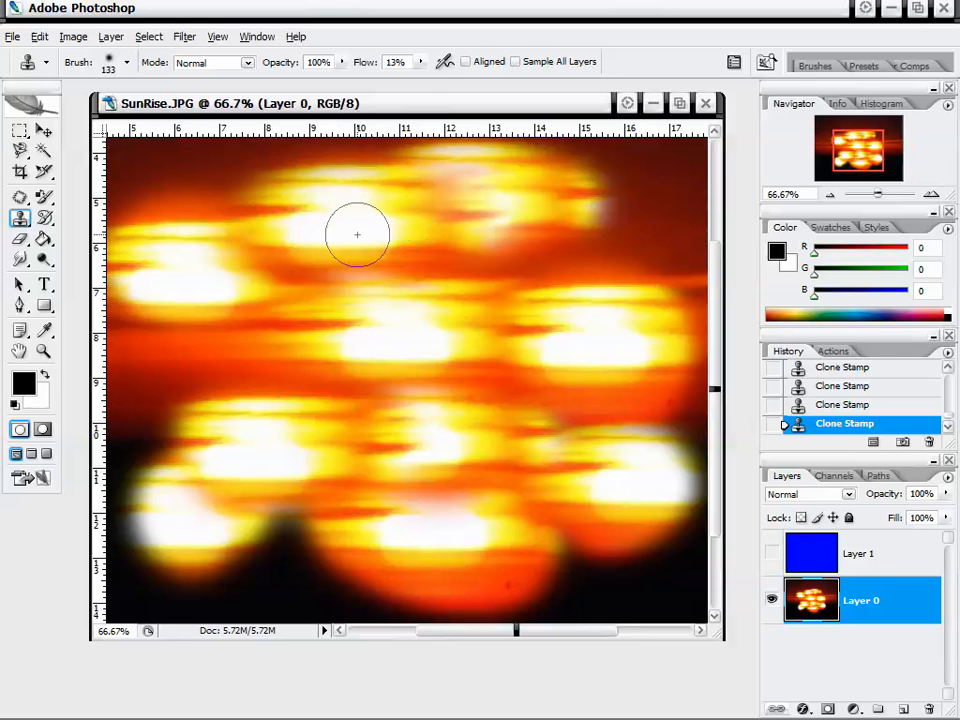
# - Lower the Clone Stamp opacity to 30%, clone faintly down the left side, then resample below the original sun and clone over the lower left
pyautogui.moveTo(341, 63); pyautogui.dragTo(313, 84)
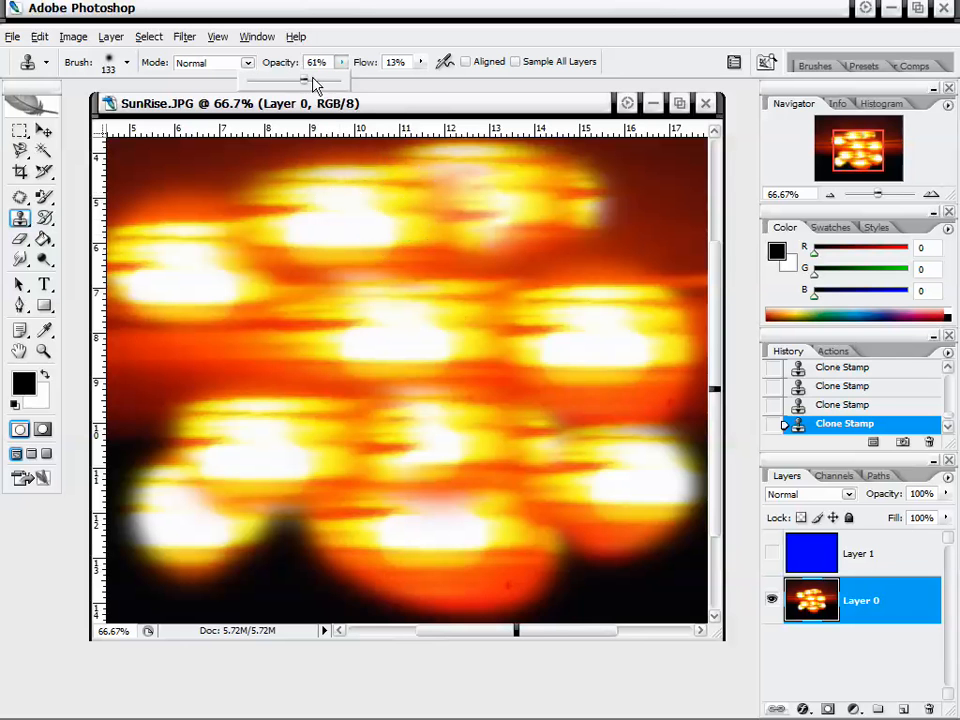
pyautogui.moveTo(243, 196)
pyautogui.mouseDown()
pyautogui.moveTo(156, 172)
pyautogui.moveTo(202, 238)
pyautogui.moveTo(175, 356)
pyautogui.moveTo(141, 358)
pyautogui.moveTo(176, 401)
pyautogui.moveTo(162, 465)
pyautogui.moveTo(148, 472)
pyautogui.moveTo(203, 553)
pyautogui.moveTo(186, 605)
pyautogui.moveTo(316, 619)
pyautogui.moveTo(297, 542)
pyautogui.moveTo(305, 611)
pyautogui.mouseUp()
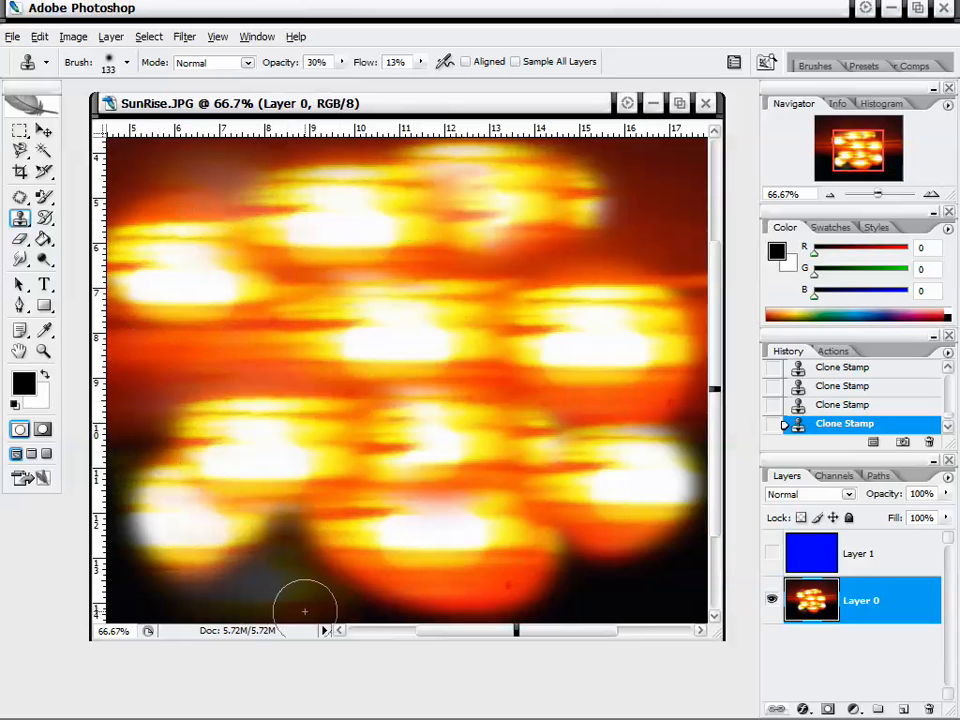
pyautogui.keyDown('alt'); pyautogui.click(434, 415); pyautogui.keyUp('alt')
pyautogui.moveTo(345, 531)
pyautogui.mouseDown()
pyautogui.moveTo(307, 591)
pyautogui.moveTo(289, 568)
pyautogui.moveTo(163, 589)
pyautogui.moveTo(313, 561)
pyautogui.mouseUp()
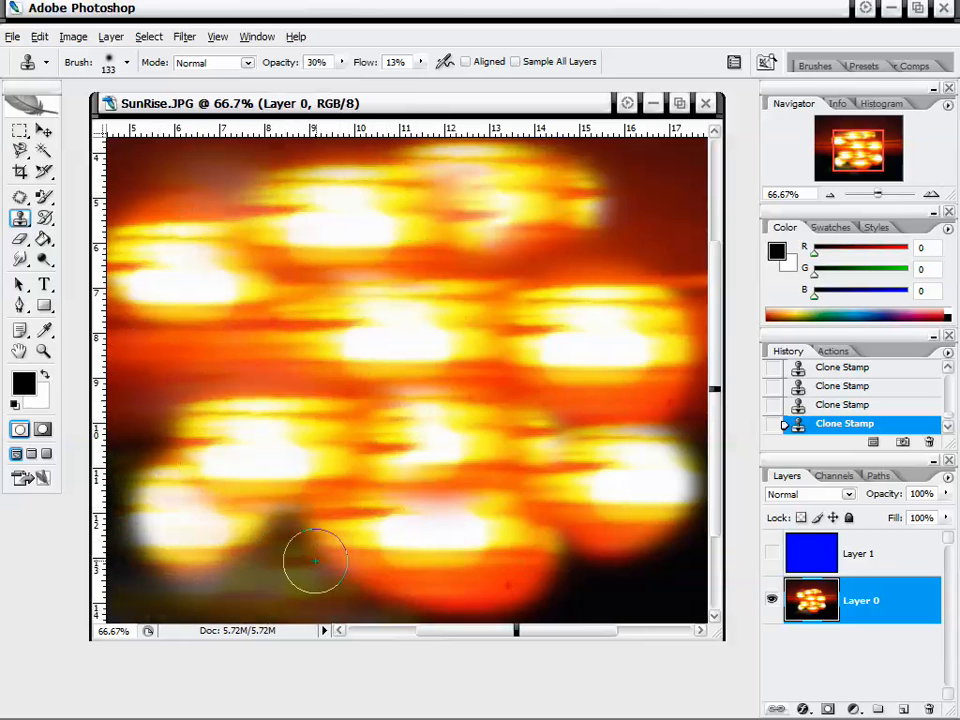
# - Restore the Clone Stamp opacity and flow to 100%
pyautogui.click(341, 62)
pyautogui.click(420, 62)
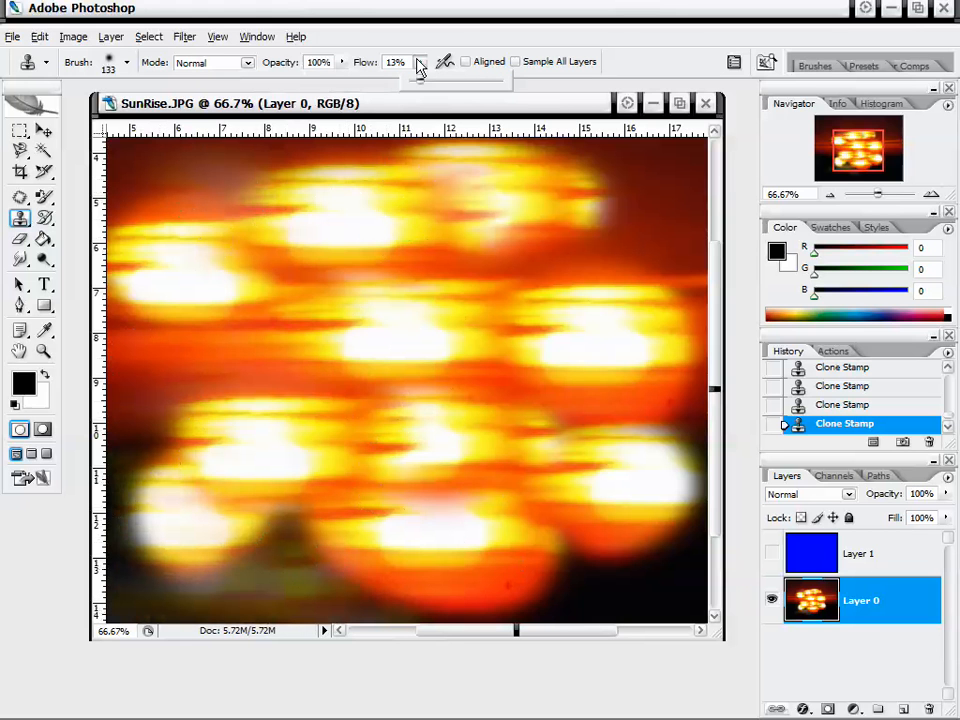
pyautogui.click(403, 40)
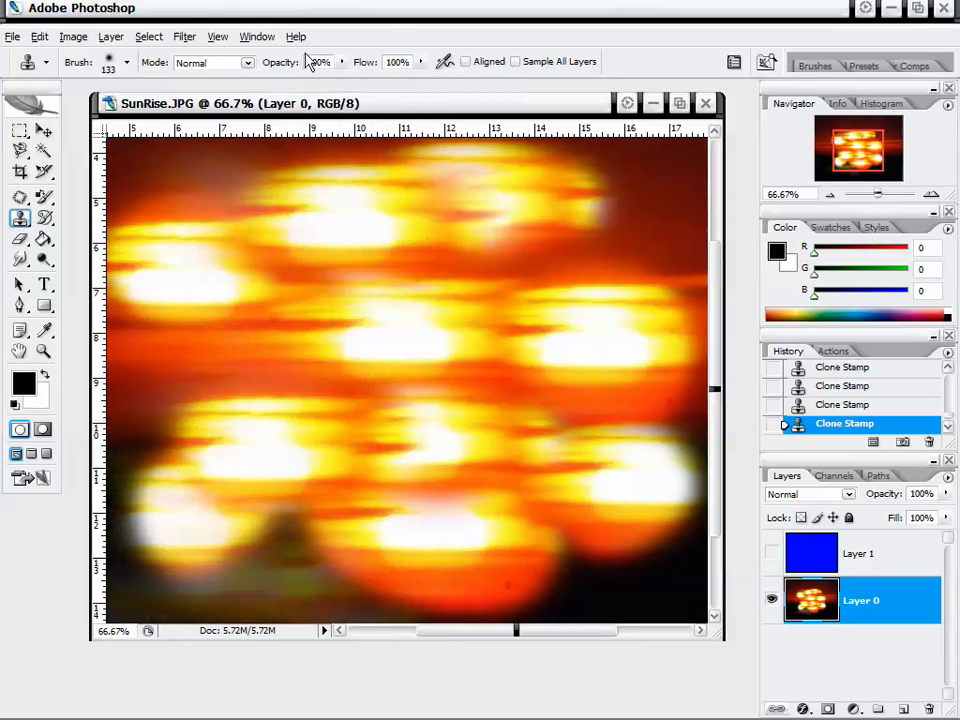
# - Switch to the Brush tool, inspect its opacity and flow sliders, and toggle the airbrush option off and on
pyautogui.moveTo(43, 197); pyautogui.dragTo(118, 197)
pyautogui.click(353, 63)
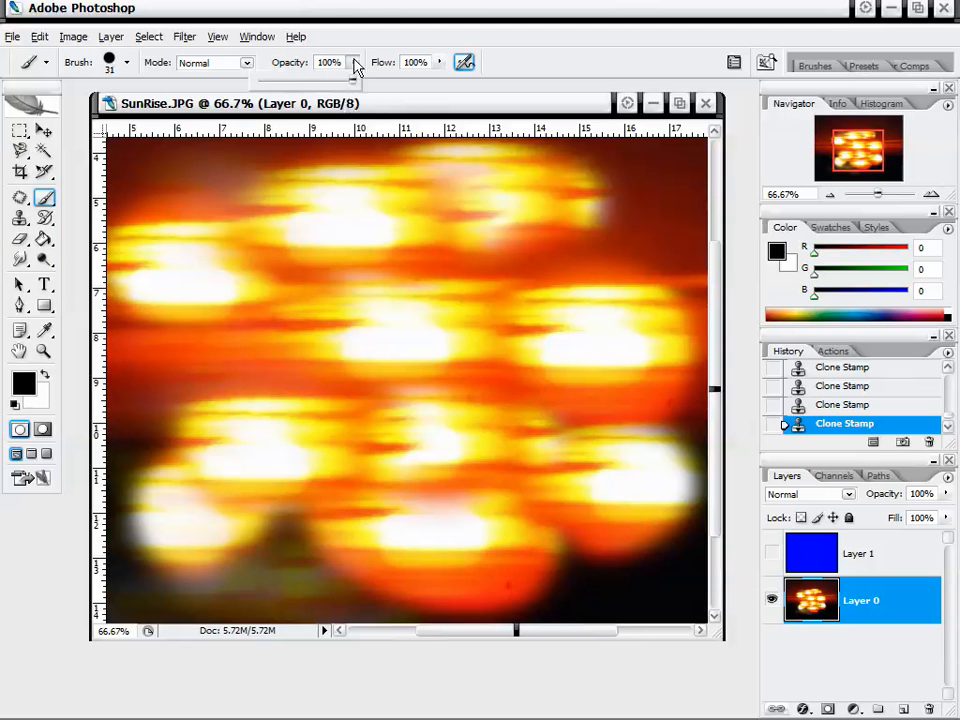
pyautogui.click(439, 63)
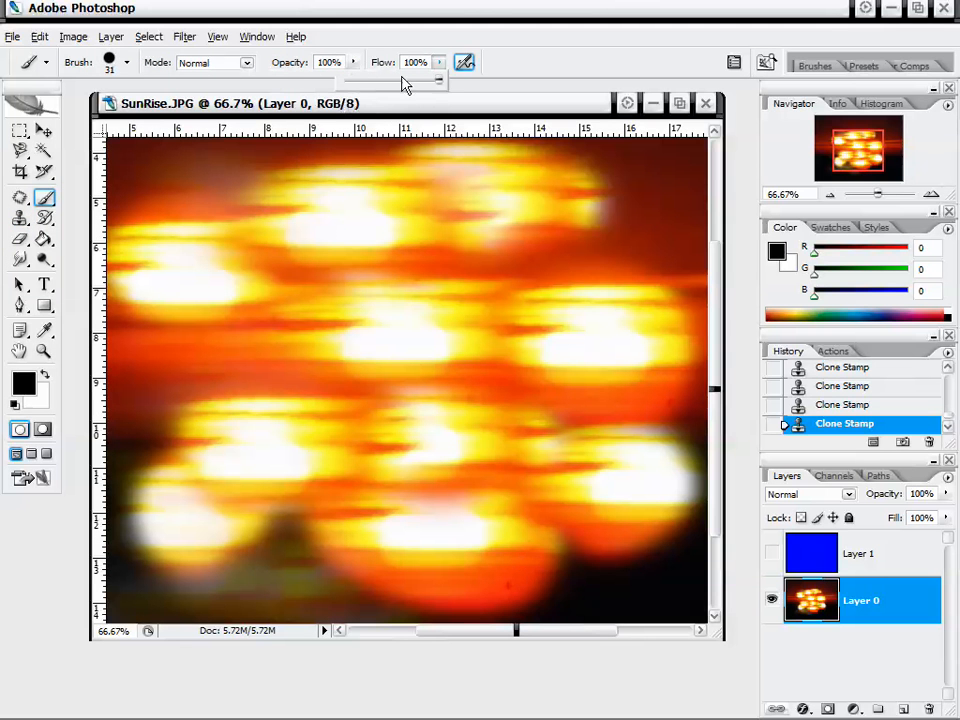
pyautogui.click(464, 63)
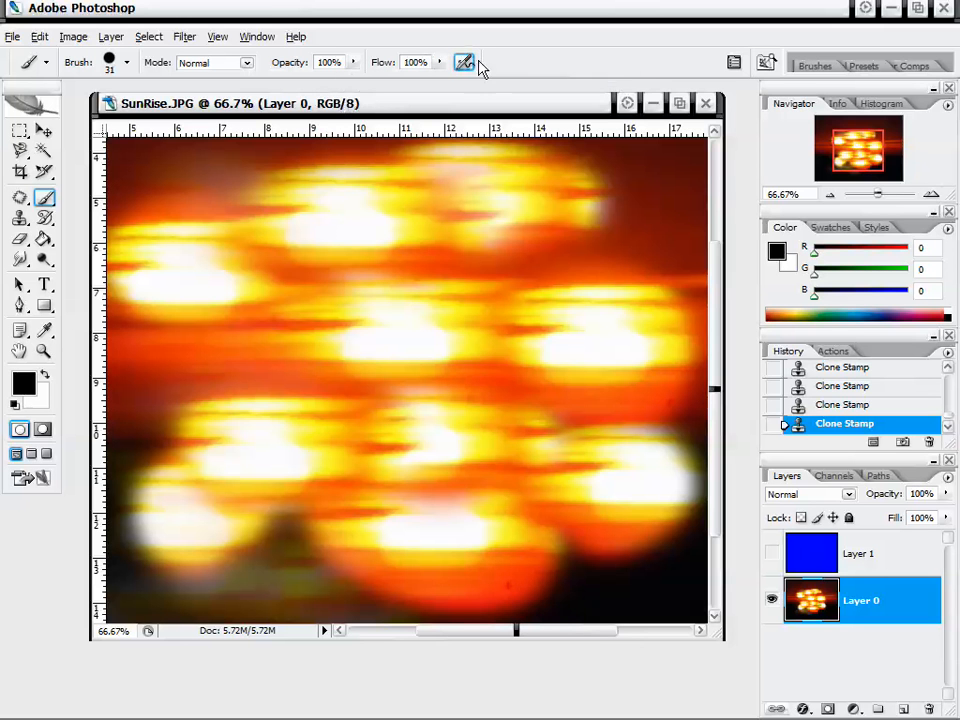
pyautogui.click(465, 63)
# - Paint a solid black blob above and right of the central sun with a hard 75 px brush, and extend it leftward with a 135 px brush
pyautogui.rightClick(459, 319)
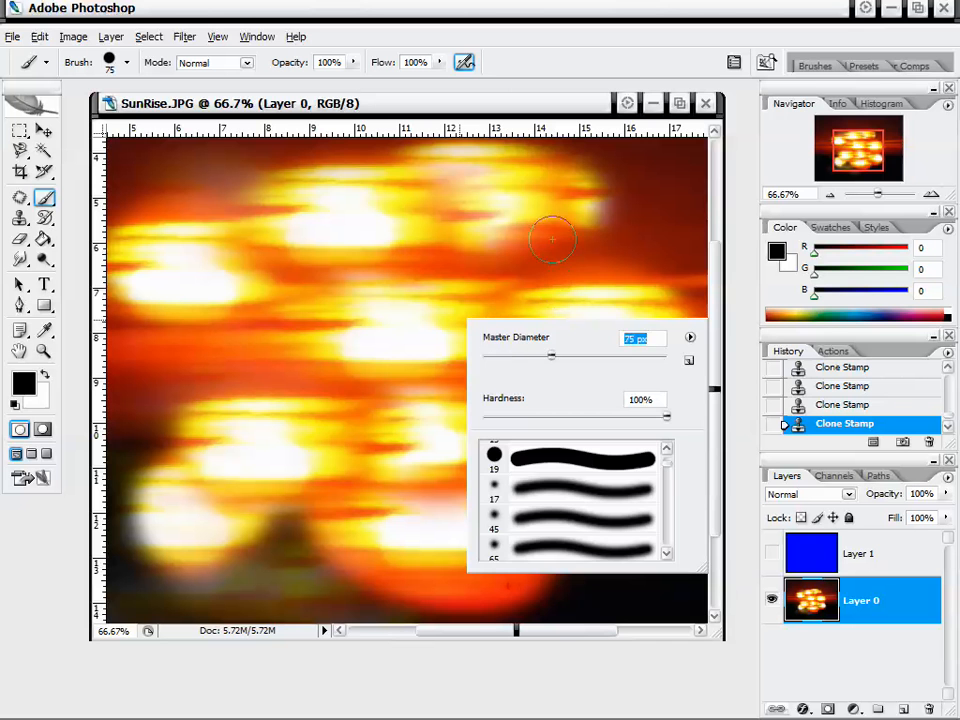
pyautogui.moveTo(542, 243)
pyautogui.mouseDown()
pyautogui.moveTo(565, 271)
pyautogui.moveTo(518, 266)
pyautogui.mouseUp()
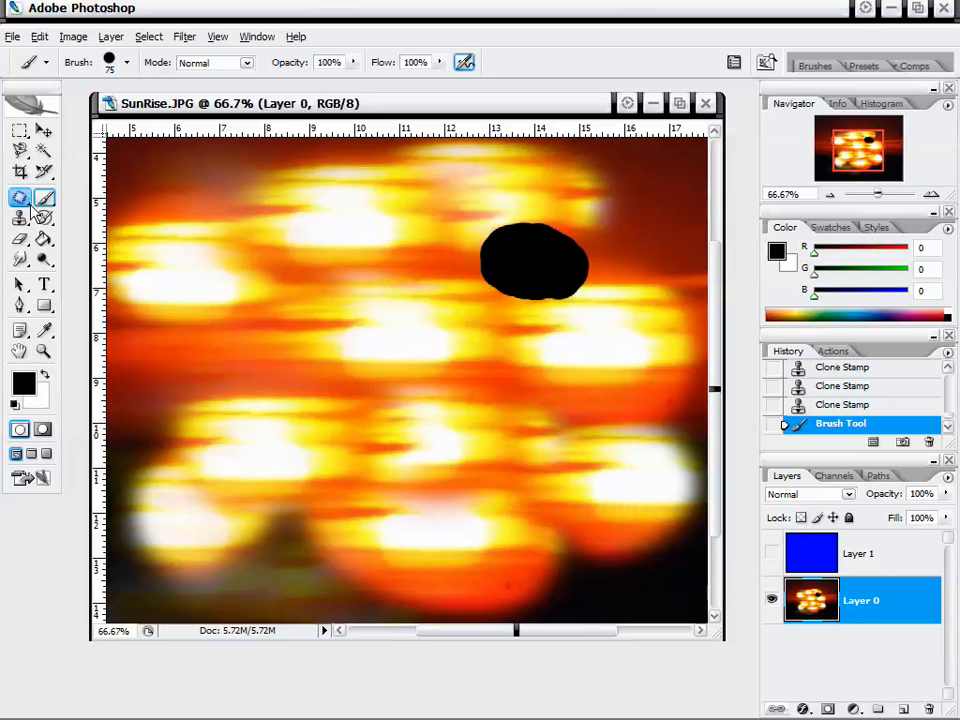
pyautogui.moveTo(45, 199); pyautogui.dragTo(88, 210)
pyautogui.click(113, 203)
pyautogui.rightClick(363, 288)
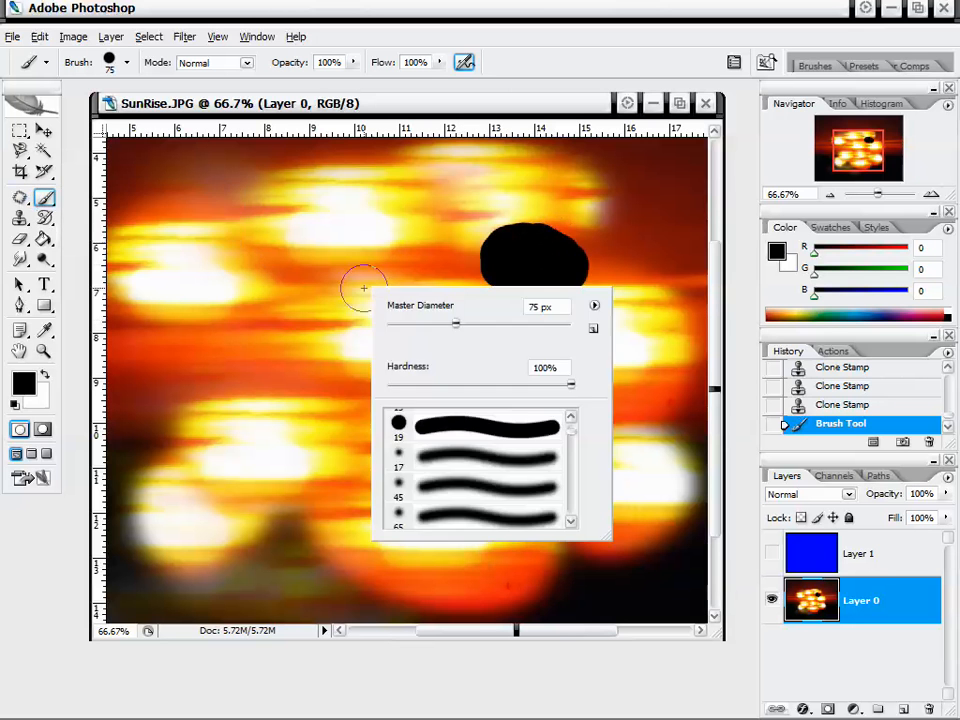
pyautogui.moveTo(494, 328); pyautogui.dragTo(495, 328)
pyautogui.moveTo(473, 231)
pyautogui.mouseDown()
pyautogui.moveTo(448, 257)
pyautogui.moveTo(484, 292)
pyautogui.mouseUp()
# - Lower the brush opacity to 13% and paint overlapping translucent black strokes over the central sun and just below it
pyautogui.rightClick(420, 287)
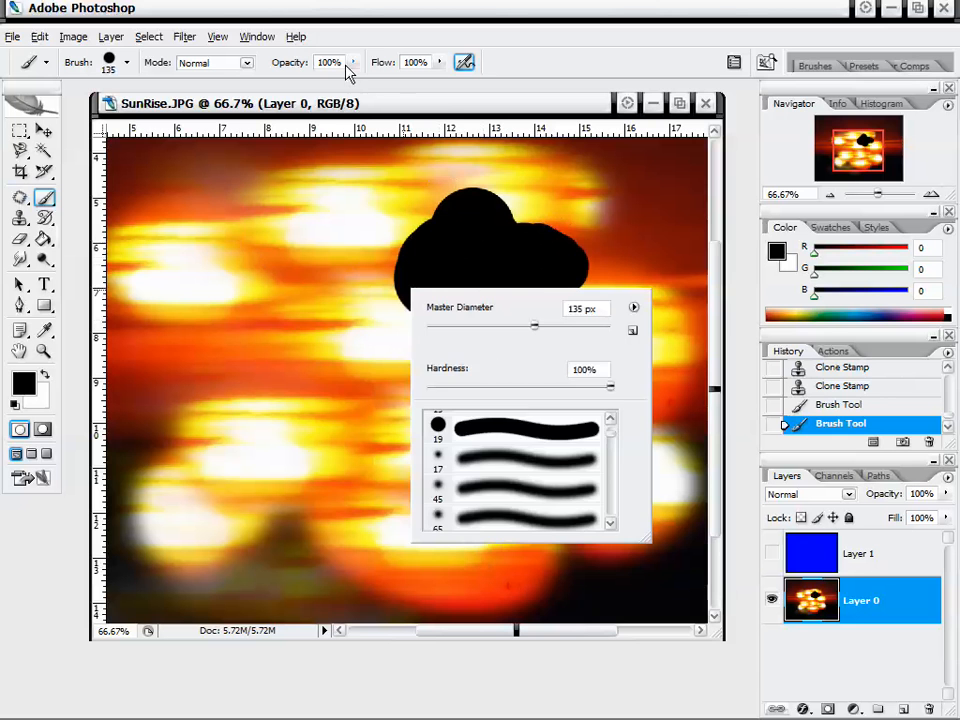
pyautogui.moveTo(352, 62); pyautogui.dragTo(340, 84)
pyautogui.moveTo(270, 98); pyautogui.dragTo(271, 99)
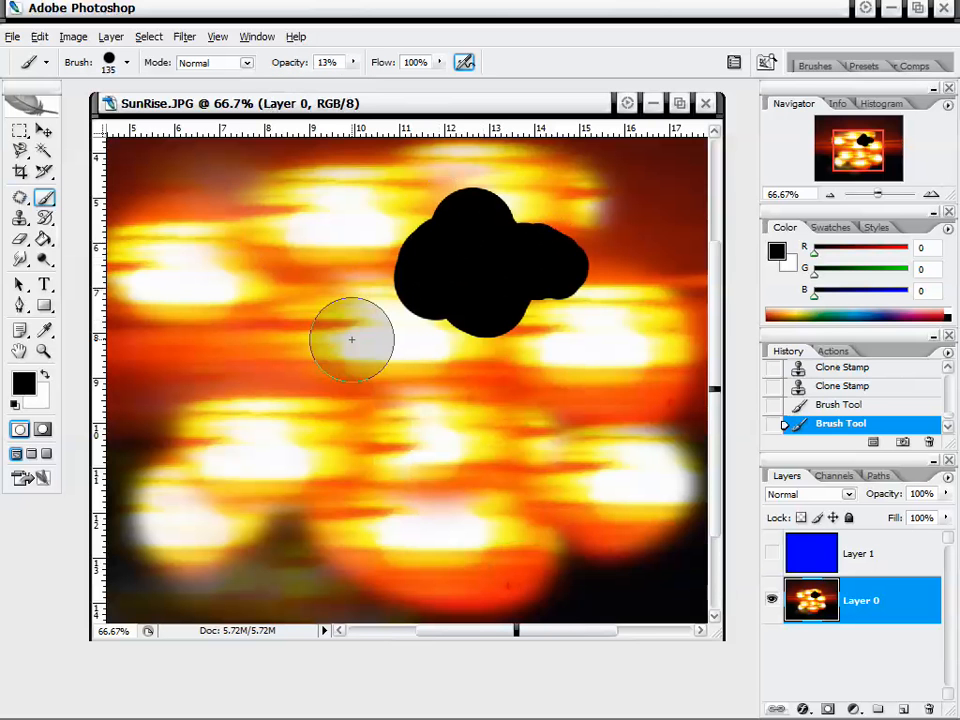
pyautogui.moveTo(352, 340)
pyautogui.mouseDown()
pyautogui.moveTo(364, 345)
pyautogui.moveTo(354, 354)
pyautogui.moveTo(358, 330)
pyautogui.moveTo(369, 347)
pyautogui.moveTo(336, 356)
pyautogui.moveTo(315, 343)
pyautogui.moveTo(356, 371)
pyautogui.mouseUp()
pyautogui.moveTo(352, 371)
pyautogui.mouseDown()
pyautogui.moveTo(336, 347)
pyautogui.moveTo(309, 369)
pyautogui.moveTo(350, 327)
pyautogui.mouseUp()
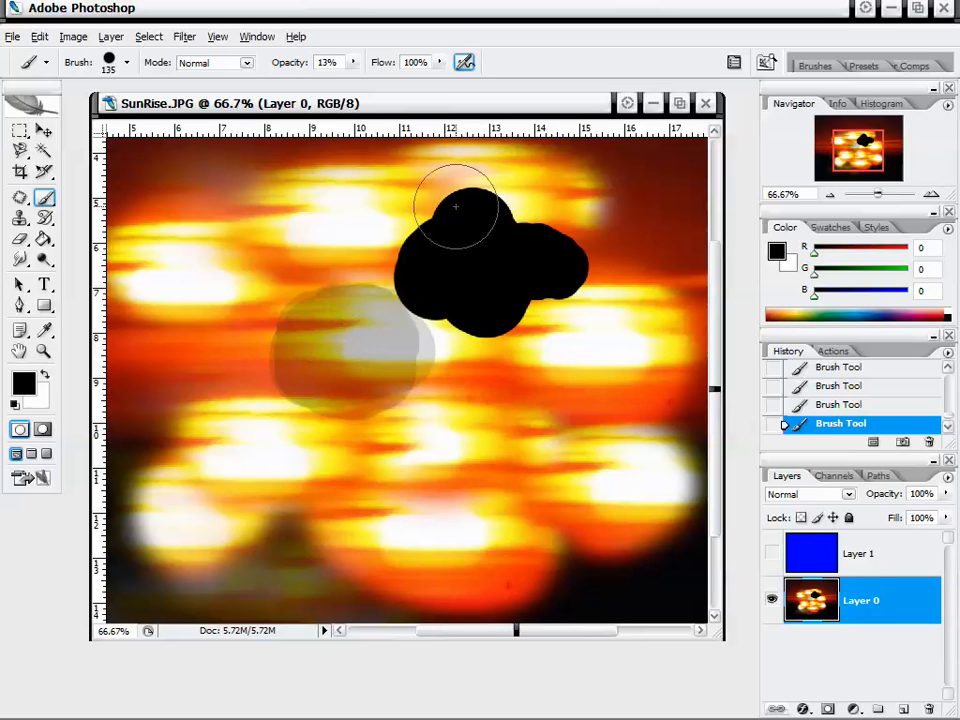
pyautogui.moveTo(354, 439)
pyautogui.mouseDown()
pyautogui.moveTo(356, 381)
pyautogui.moveTo(392, 381)
pyautogui.moveTo(476, 240)
pyautogui.mouseUp()
pyautogui.click(465, 63)
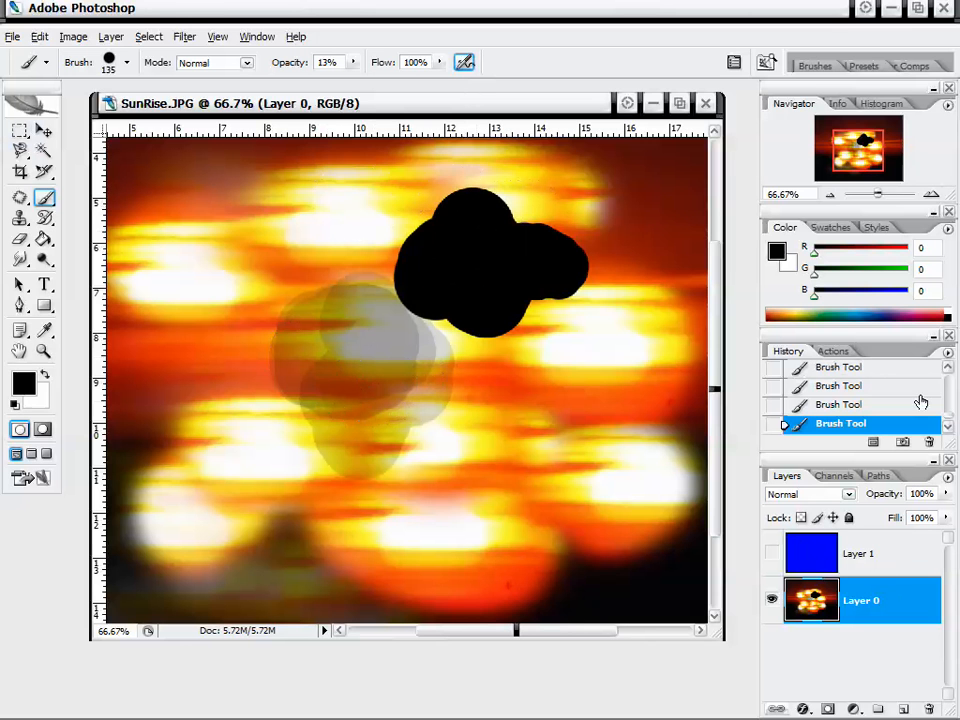
# - Delete the history states that follow the second Magic Wand selection, then deselect the sun area
pyautogui.moveTo(948, 420); pyautogui.dragTo(949, 380)
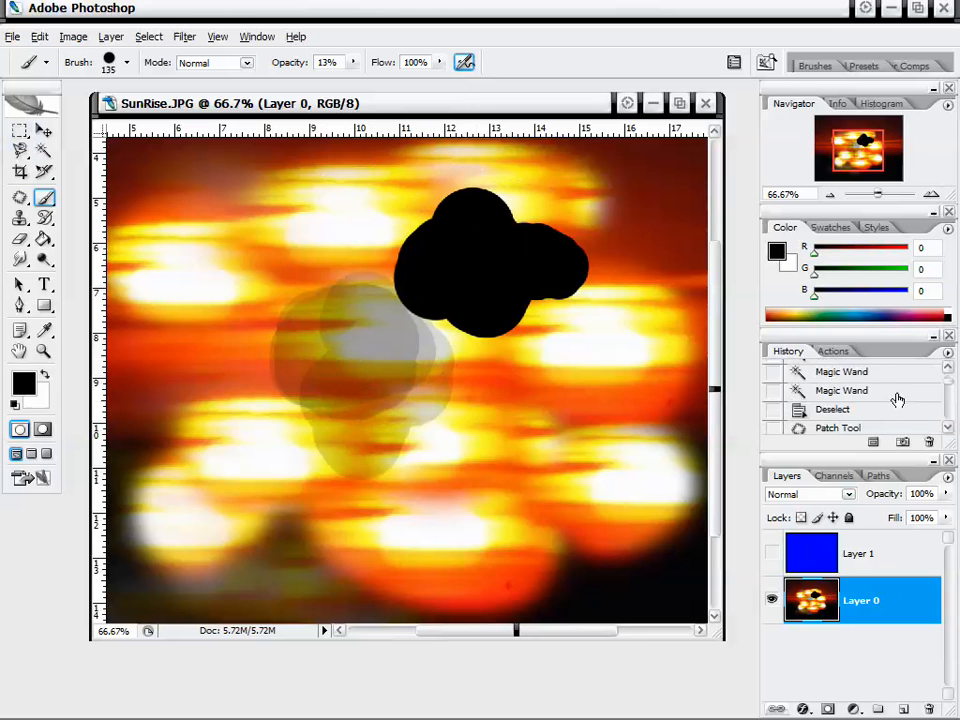
pyautogui.click(864, 386)
pyautogui.rightClick(864, 386)
pyautogui.click(836, 408)
pyautogui.click(405, 294)
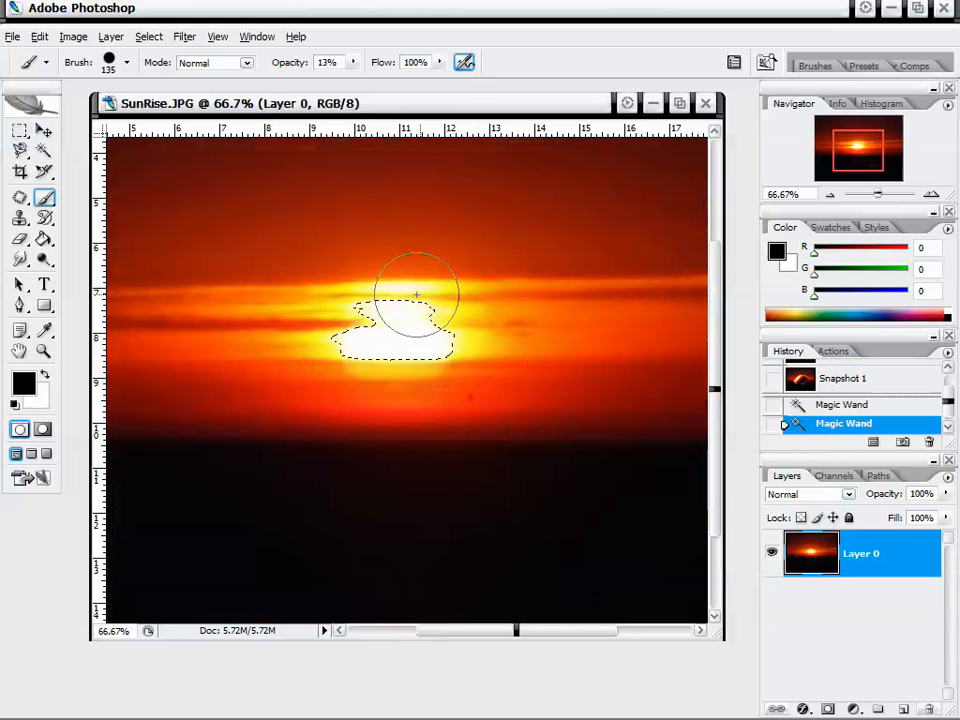
pyautogui.click(20, 131)
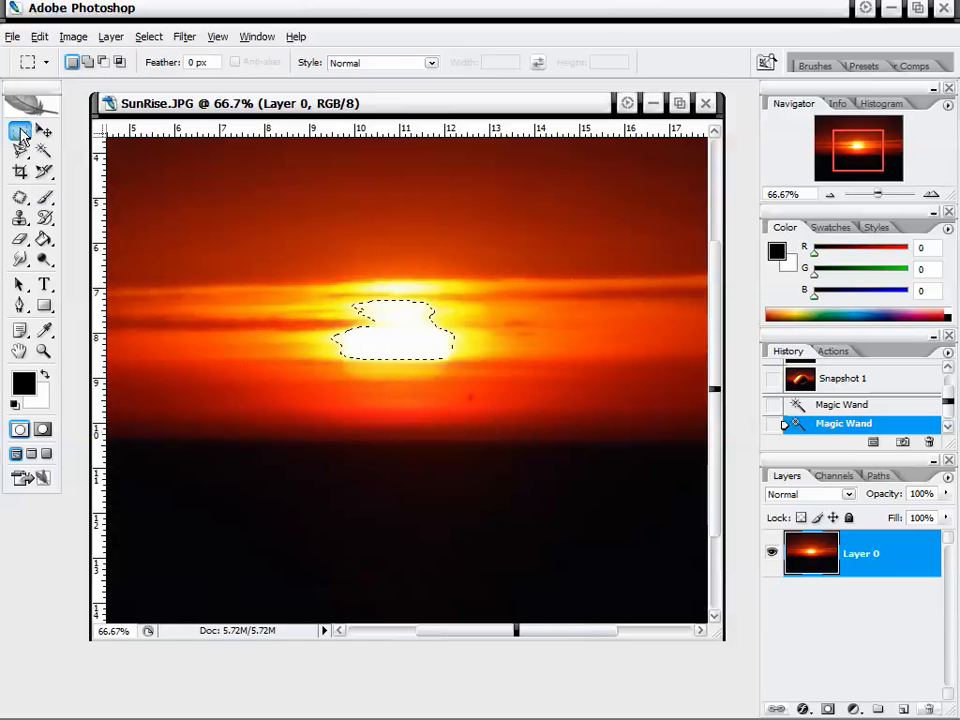
pyautogui.click(314, 302)
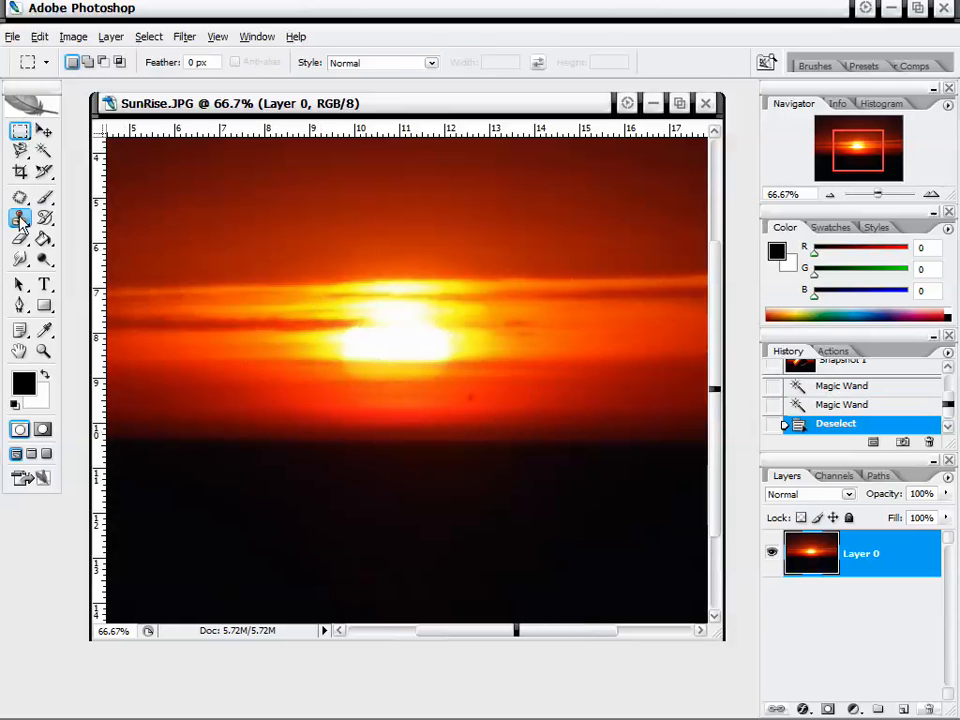
# - With the Pattern Stamp and a 133 px brush, paint the grey pebble-like pattern across the sky and sun
pyautogui.moveTo(20, 222); pyautogui.dragTo(104, 236)
pyautogui.click(491, 63)
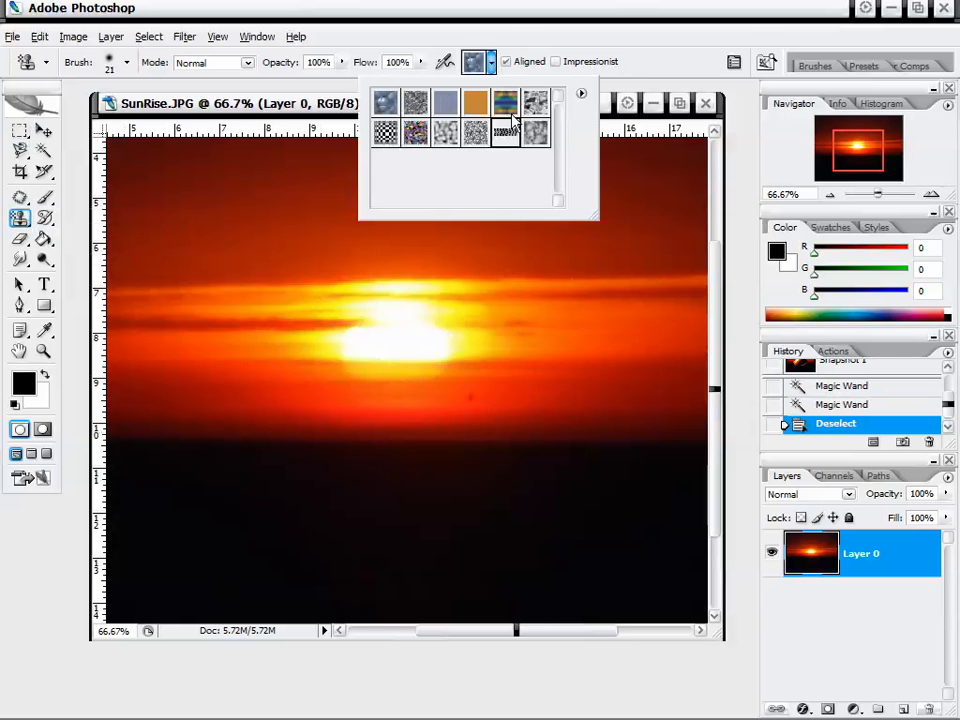
pyautogui.doubleClick(445, 135)
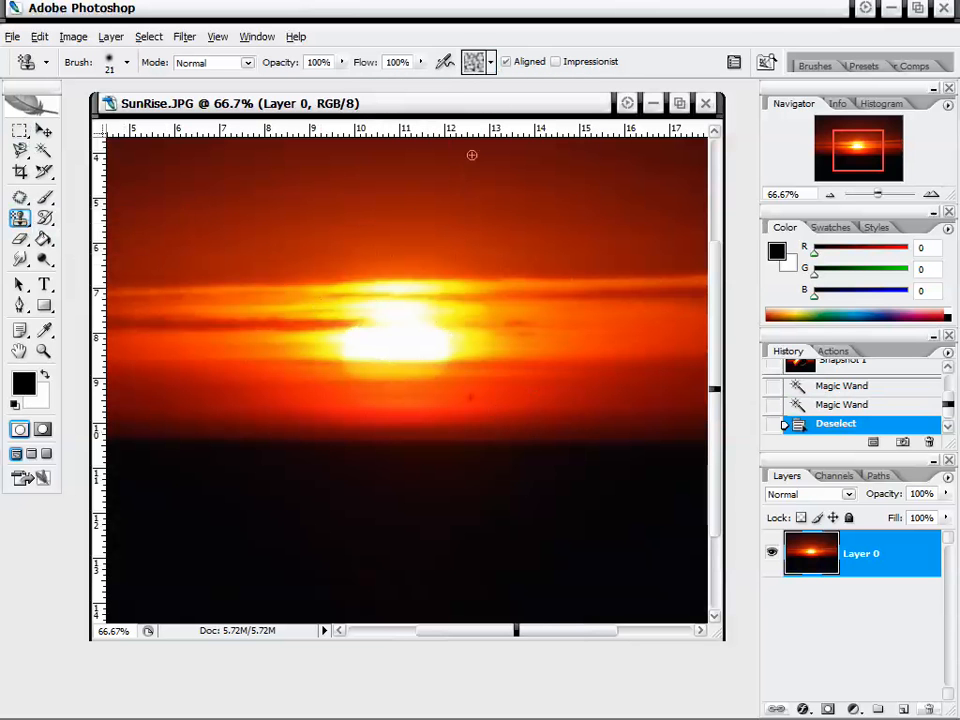
pyautogui.rightClick(461, 286)
pyautogui.click(584, 309)
pyautogui.moveTo(390, 256)
pyautogui.mouseDown()
pyautogui.moveTo(409, 311)
pyautogui.moveTo(312, 310)
pyautogui.moveTo(257, 450)
pyautogui.moveTo(71, 315)
pyautogui.moveTo(130, 280)
pyautogui.moveTo(175, 145)
pyautogui.moveTo(100, 205)
pyautogui.moveTo(343, 268)
pyautogui.moveTo(476, 418)
pyautogui.moveTo(610, 330)
pyautogui.mouseUp()
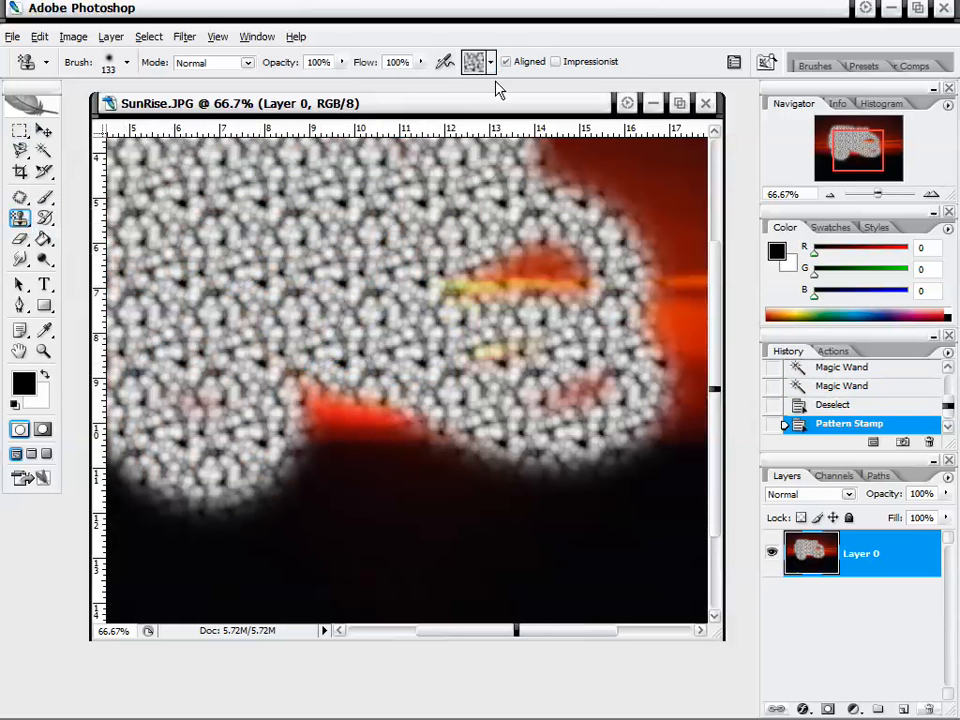
# - Open the pattern choices for the Pattern Stamp
pyautogui.click(476, 62)
pyautogui.click(477, 63)
pyautogui.click(478, 64)
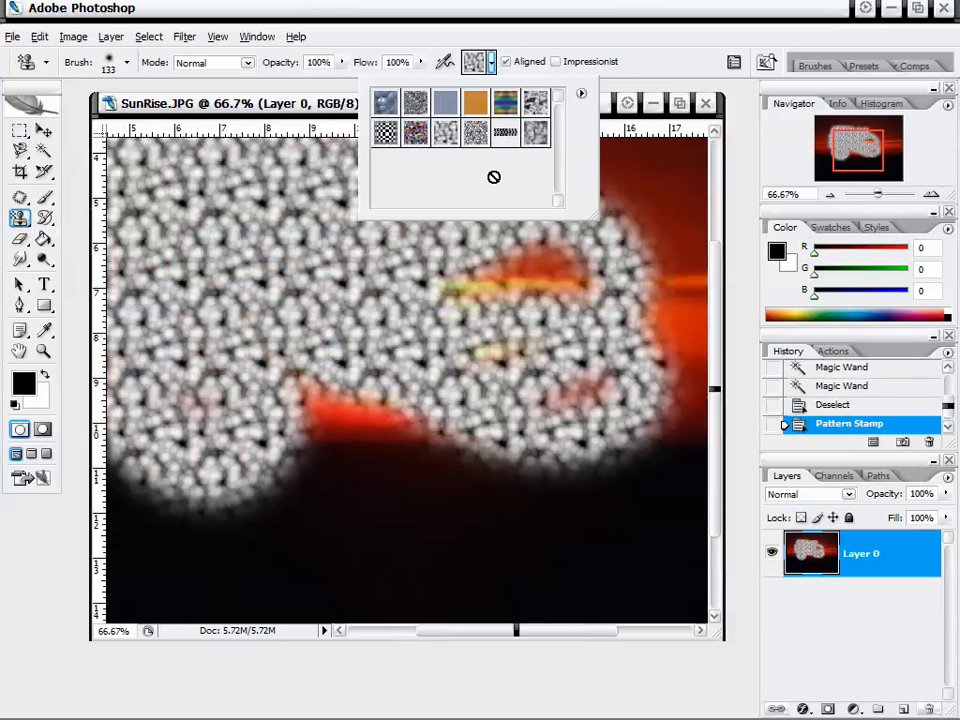
pyautogui.click(581, 94)
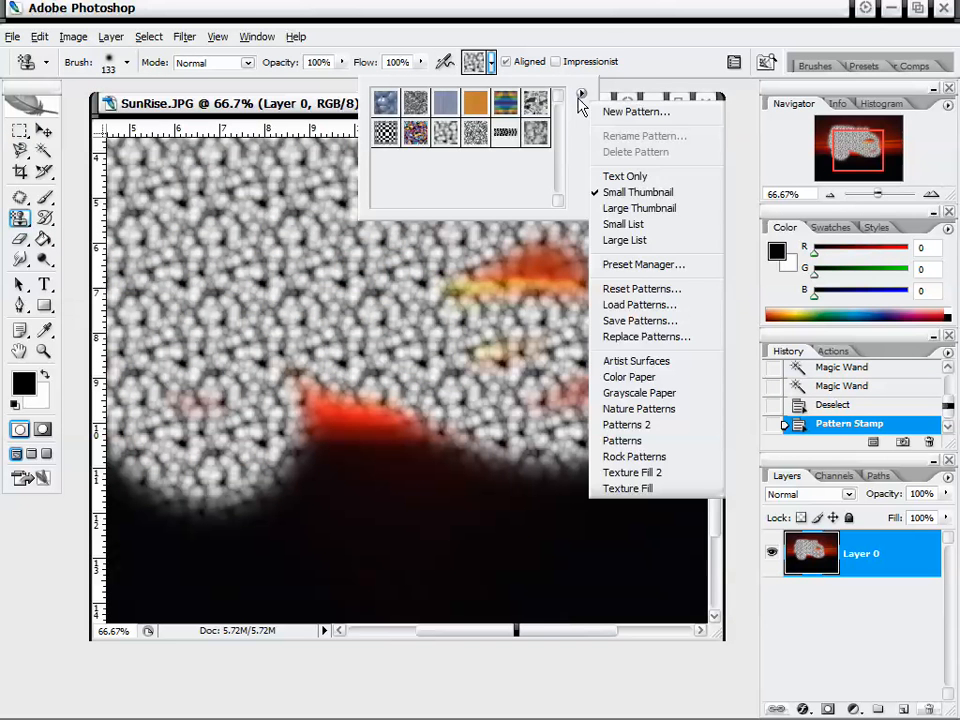
pyautogui.click(628, 114)
pyautogui.click(452, 297)
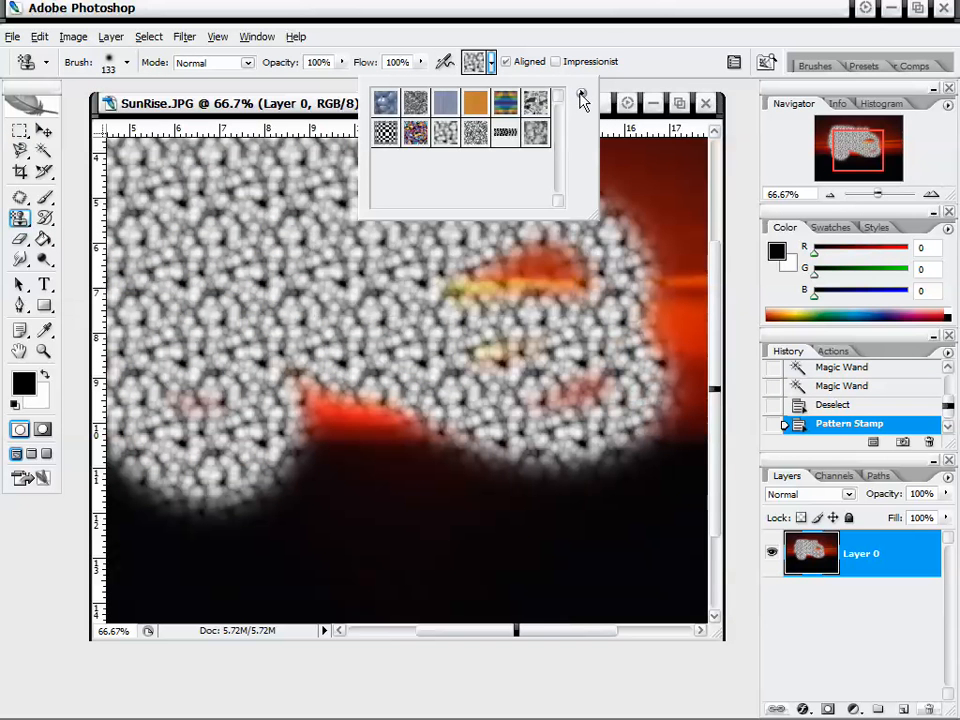
# - Append the Color Paper patterns and stamp the white flecked paper pattern over the lower left part of the image
pyautogui.click(581, 94)
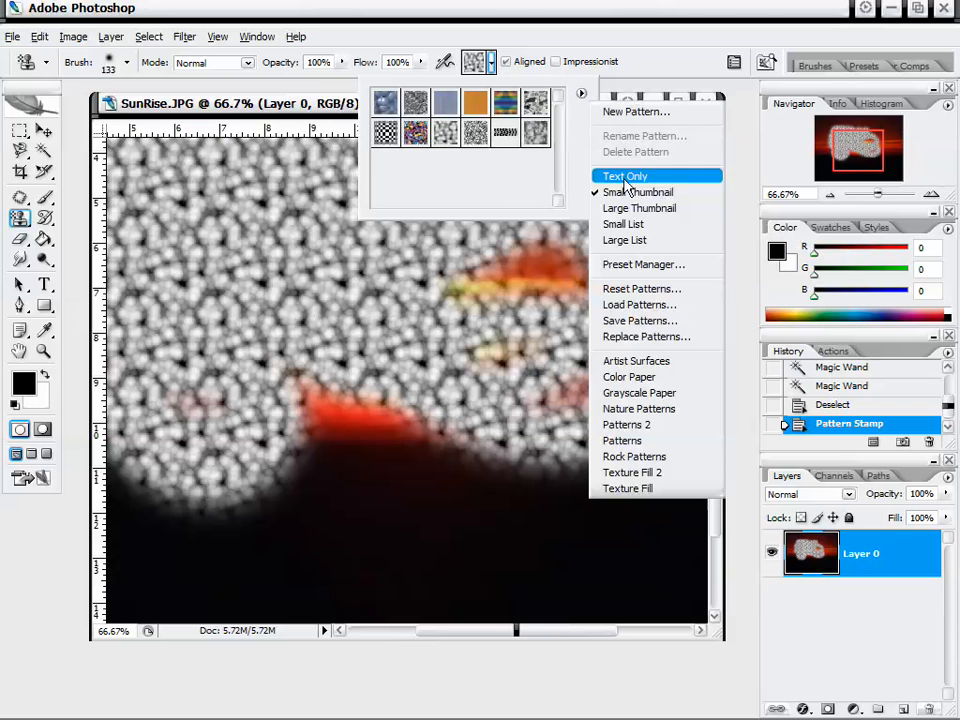
pyautogui.click(656, 377)
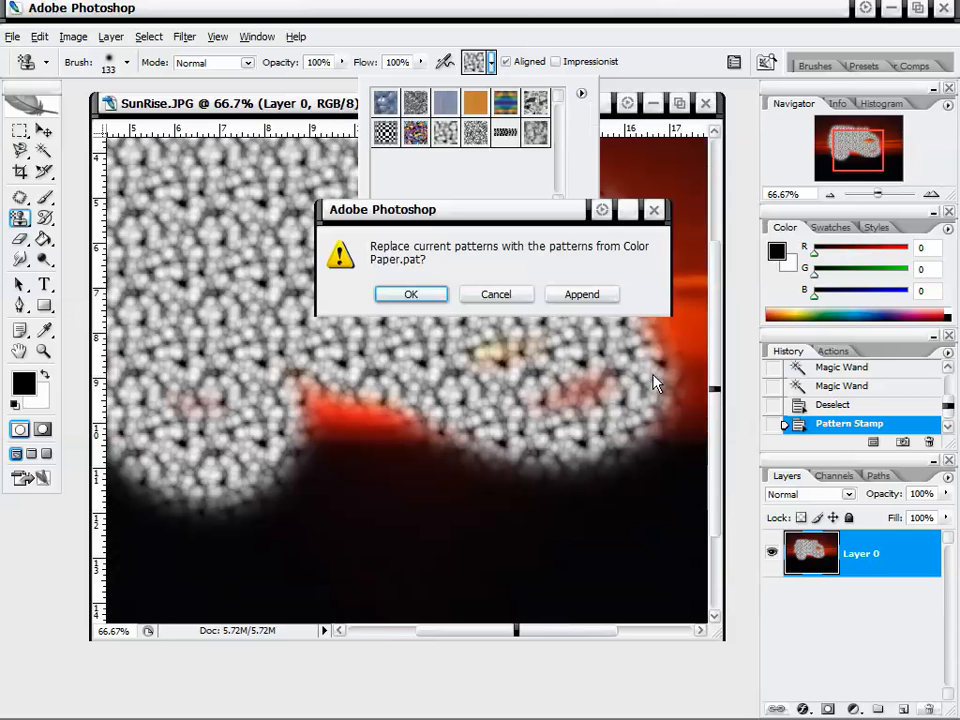
pyautogui.click(578, 296)
pyautogui.scroll(-4, 557, 154)
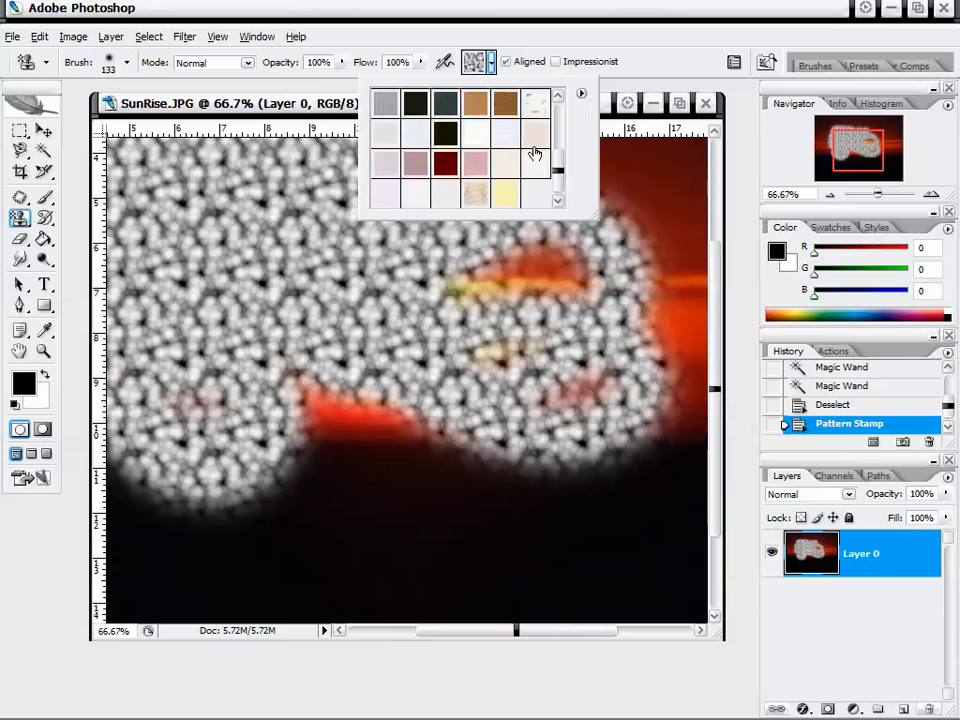
pyautogui.doubleClick(533, 118)
pyautogui.moveTo(470, 395)
pyautogui.mouseDown()
pyautogui.moveTo(430, 400)
pyautogui.moveTo(315, 454)
pyautogui.moveTo(176, 574)
pyautogui.moveTo(95, 570)
pyautogui.moveTo(130, 440)
pyautogui.mouseUp()
# - Append the Rock Patterns set and stamp a tan, grainy rock pattern over the left and central parts of the image
pyautogui.click(491, 62)
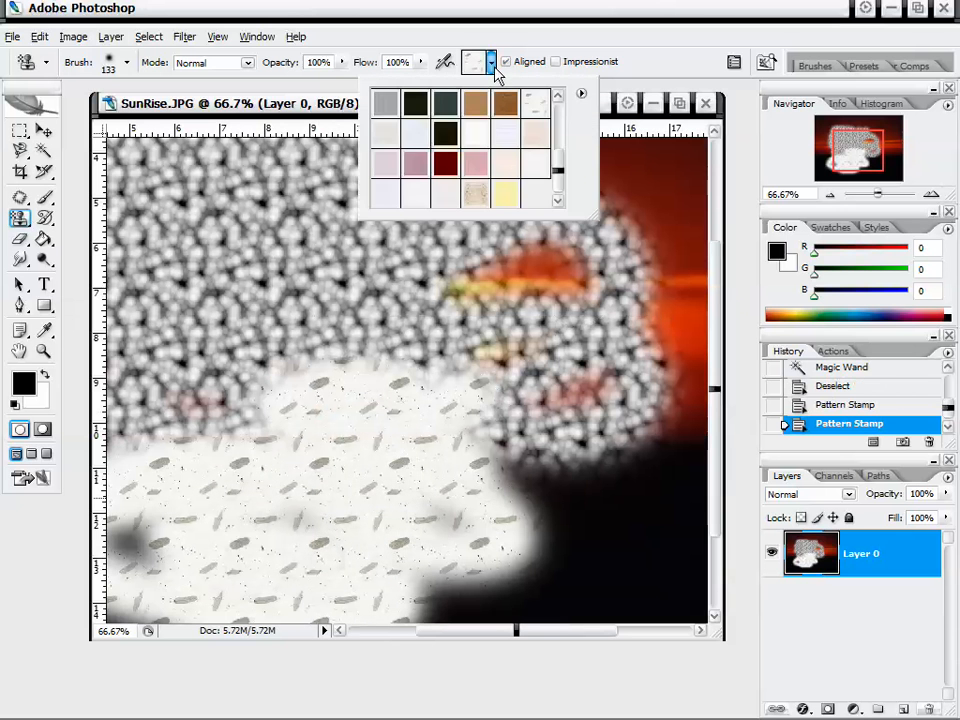
pyautogui.click(579, 95)
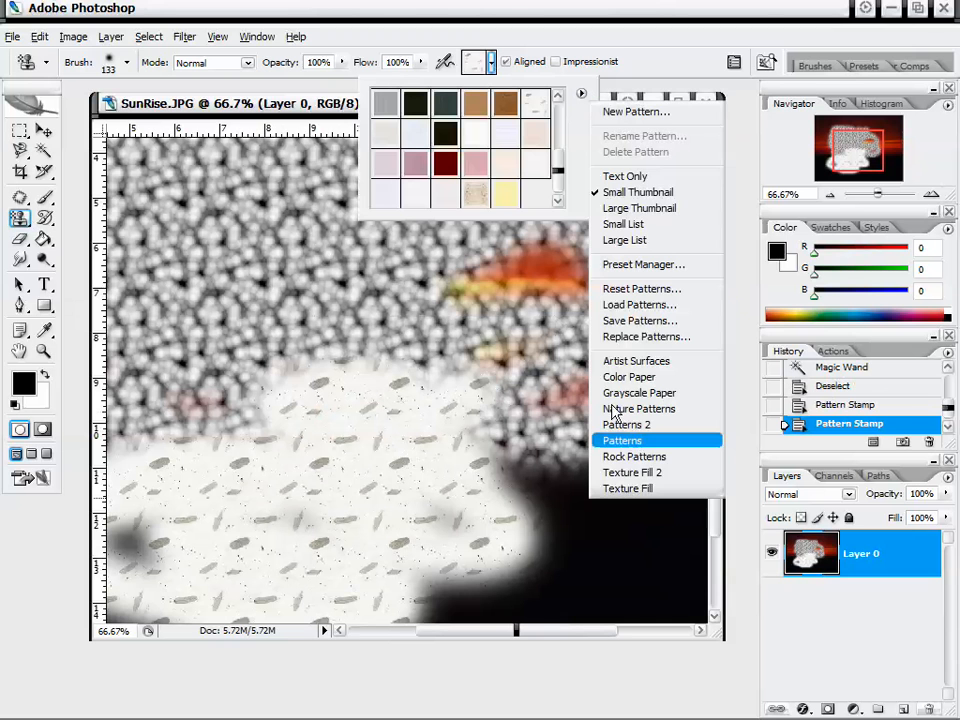
pyautogui.click(651, 458)
pyautogui.click(582, 294)
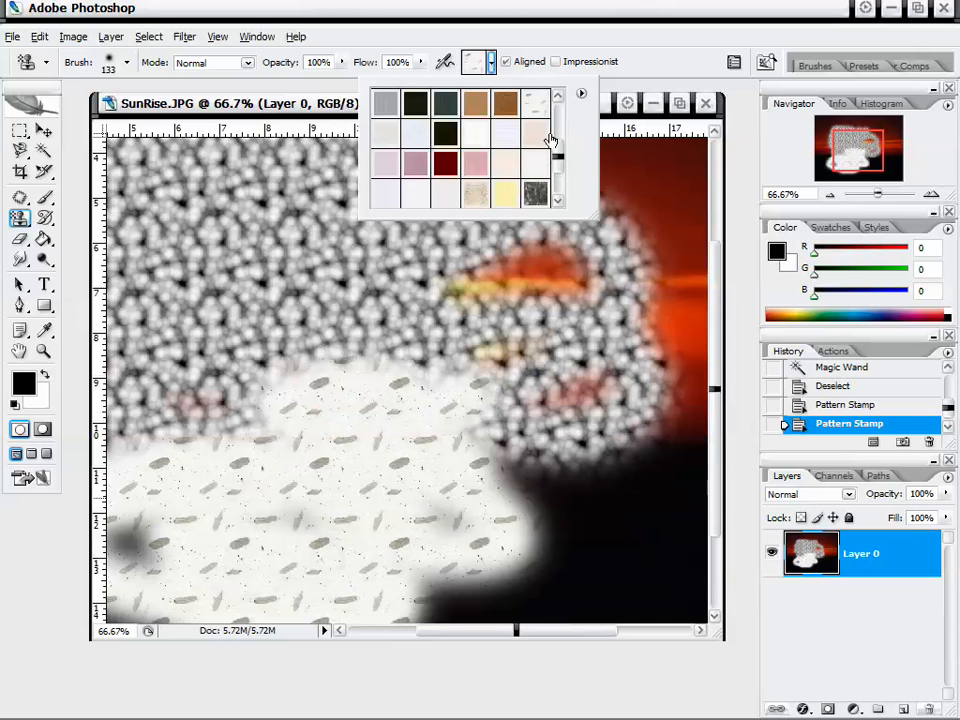
pyautogui.scroll(-2, 450, 178)
pyautogui.doubleClick(418, 192)
pyautogui.moveTo(285, 165)
pyautogui.mouseDown()
pyautogui.moveTo(300, 240)
pyautogui.moveTo(140, 150)
pyautogui.moveTo(220, 325)
pyautogui.moveTo(140, 330)
pyautogui.moveTo(140, 460)
pyautogui.moveTo(300, 480)
pyautogui.moveTo(237, 535)
pyautogui.moveTo(480, 580)
pyautogui.moveTo(354, 461)
pyautogui.moveTo(537, 368)
pyautogui.mouseUp()
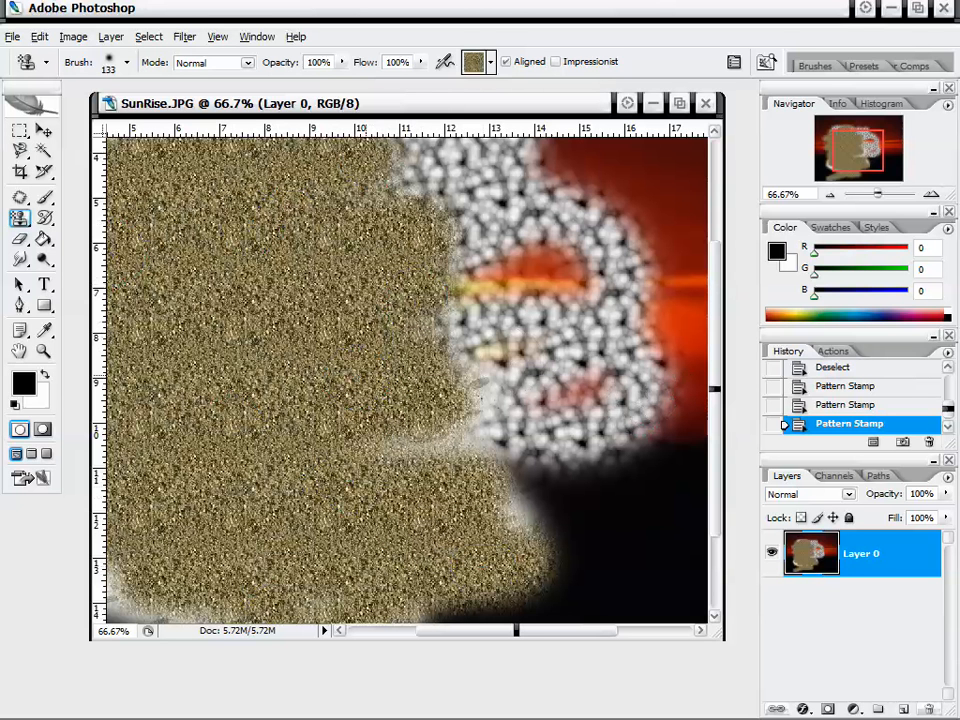
# - Delete the Pattern Stamp states from the history along with the Deselect state before them, and deselect the sun area again
pyautogui.moveTo(947, 410)
pyautogui.mouseDown()
pyautogui.moveTo(947, 394)
pyautogui.moveTo(946, 402)
pyautogui.mouseUp()
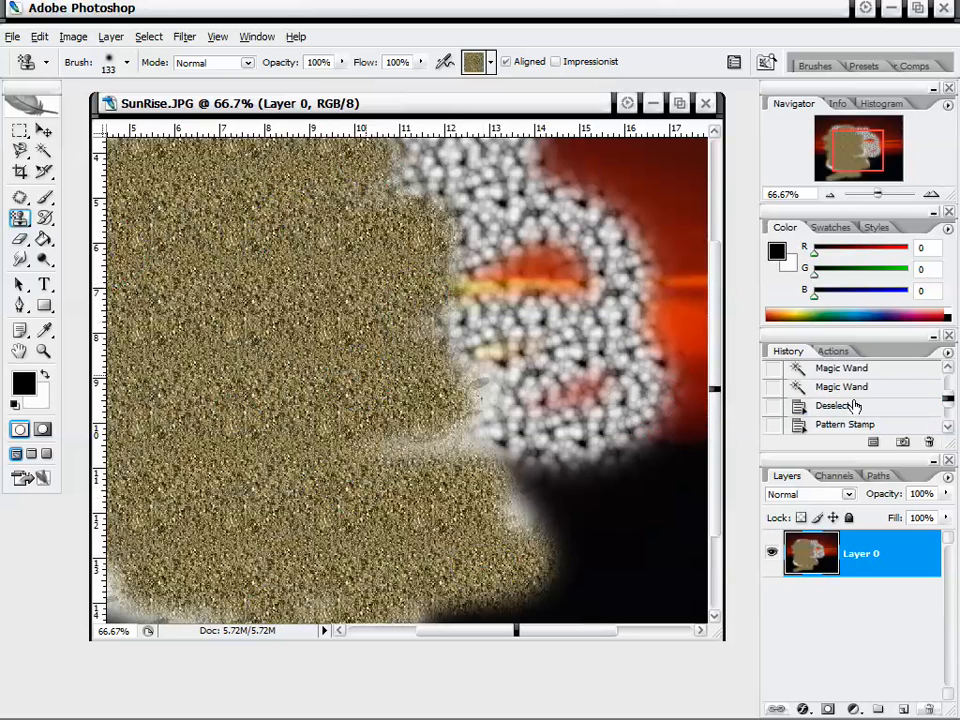
pyautogui.click(850, 409)
pyautogui.rightClick(850, 409)
pyautogui.click(838, 426)
pyautogui.click(403, 294)
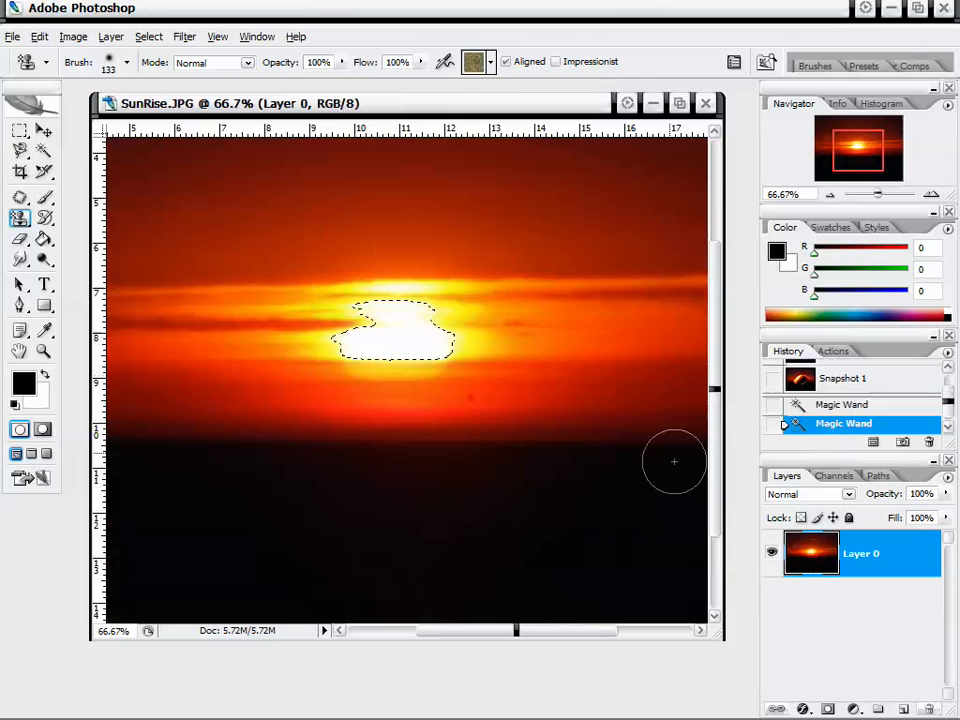
pyautogui.click(20, 131)
pyautogui.click(241, 286)
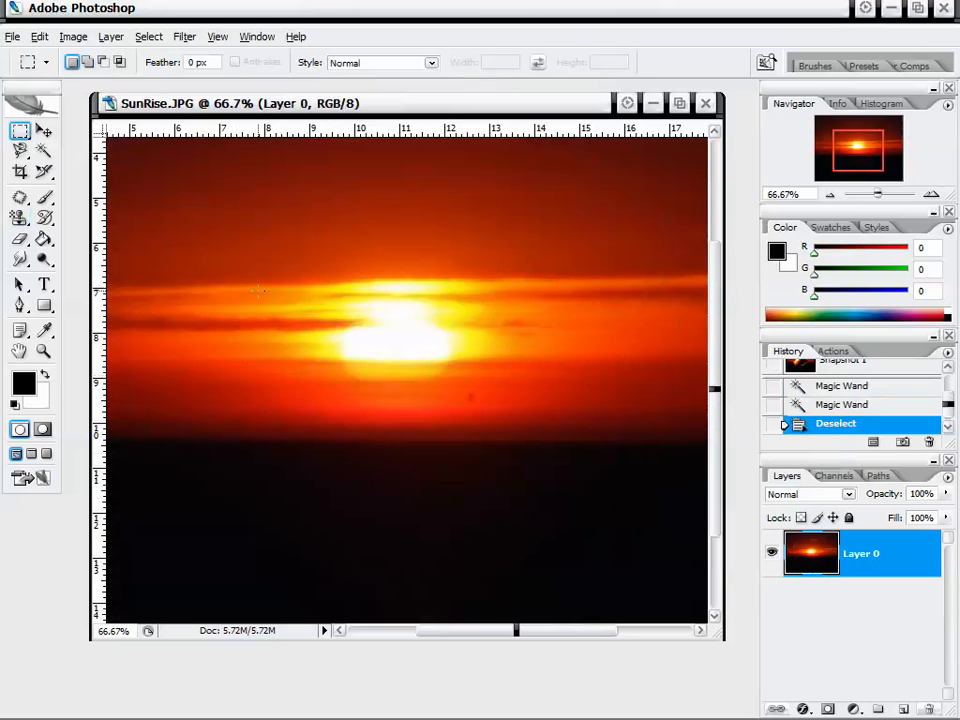
# - Switch the Pattern Stamp back to the Clone Stamp, and select the History Brush tool
pyautogui.click(20, 217)
pyautogui.click(100, 214)
pyautogui.click(44, 221)
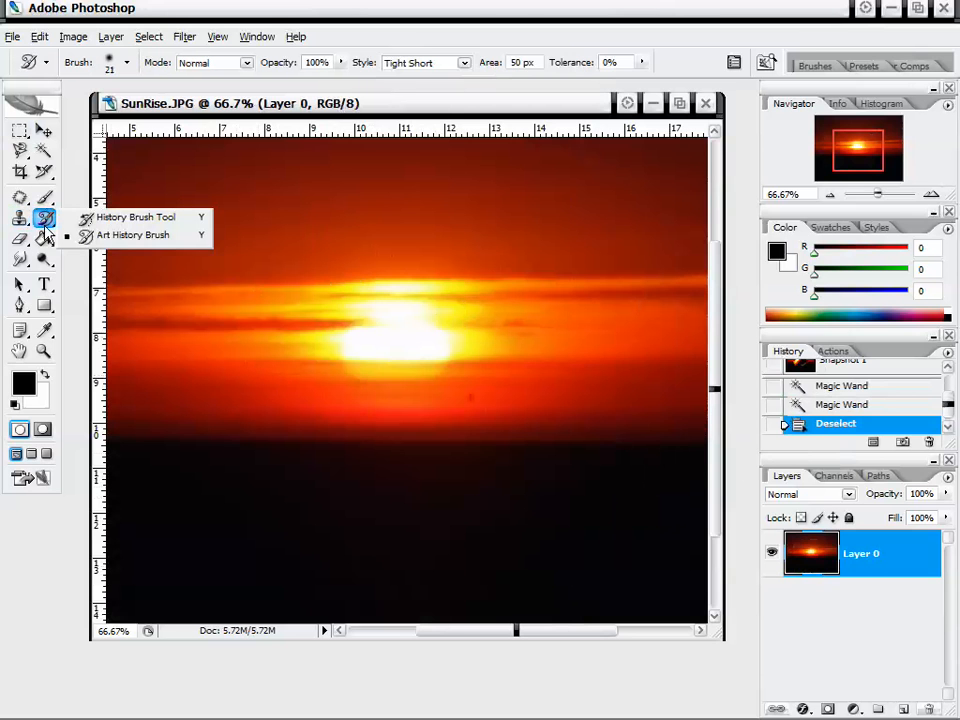
pyautogui.click(140, 217)
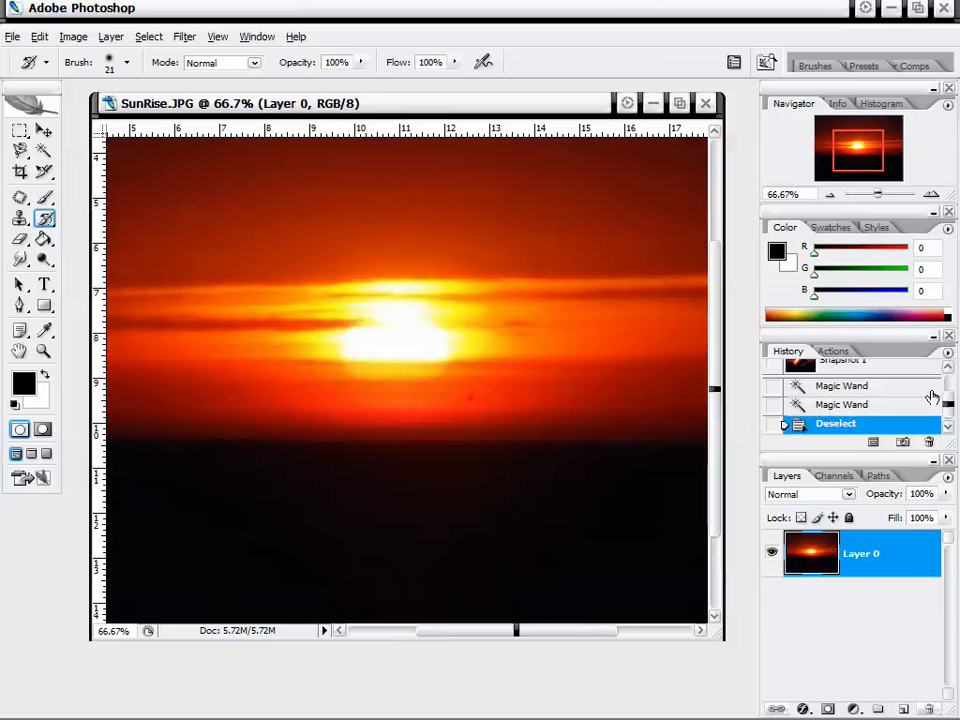
# - Step back in the history to the second Magic Wand state, and deselect the sun area again
pyautogui.moveTo(948, 404)
pyautogui.mouseDown()
pyautogui.moveTo(949, 390)
pyautogui.moveTo(950, 400)
pyautogui.mouseUp()
pyautogui.click(873, 405)
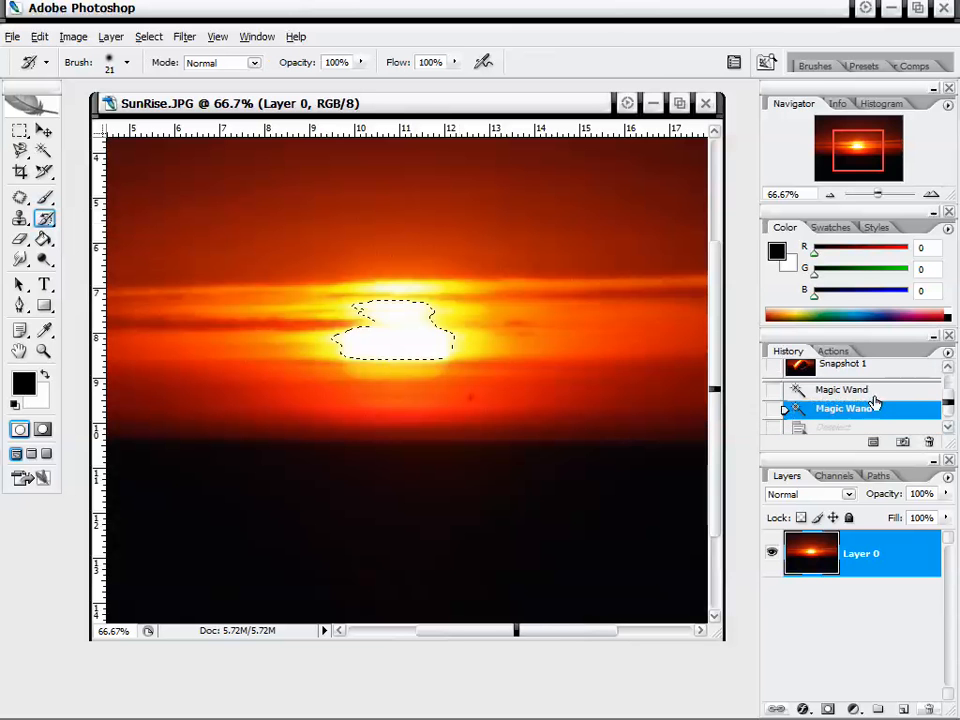
pyautogui.hotkey('ctrl', 'd')
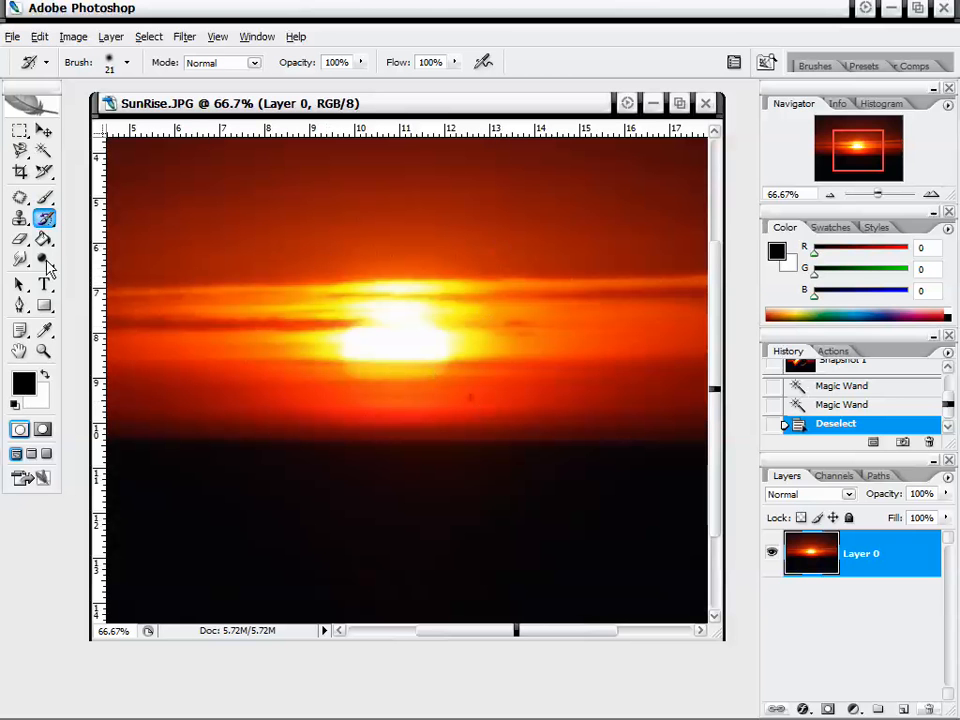
# - Erase the white core of the sun with the Magic Eraser, and undo the erasure
pyautogui.click(20, 239)
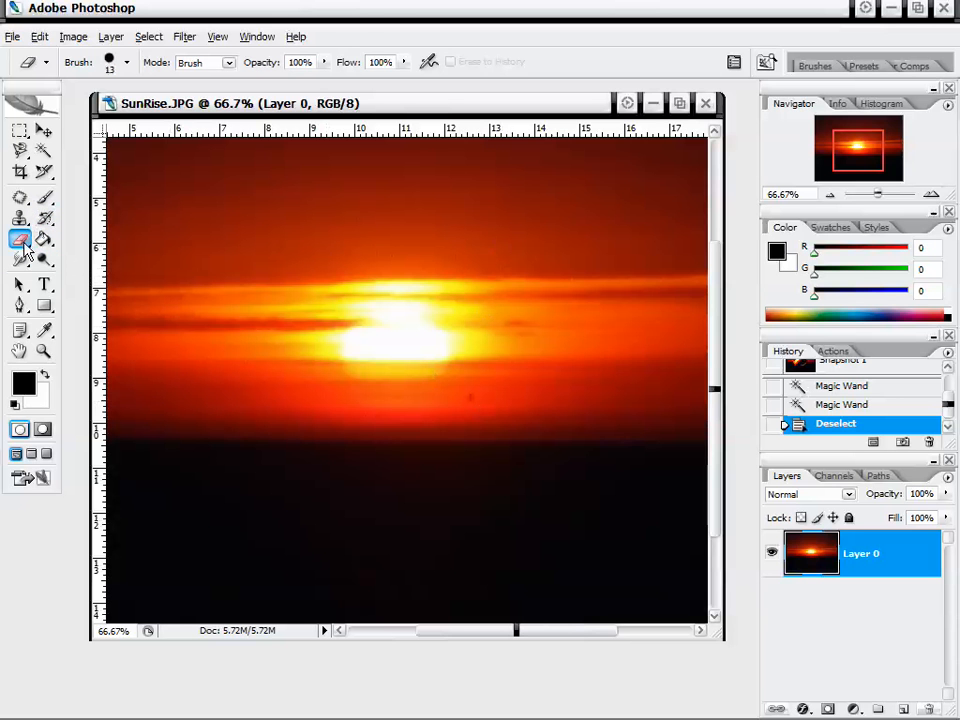
pyautogui.click(25, 240)
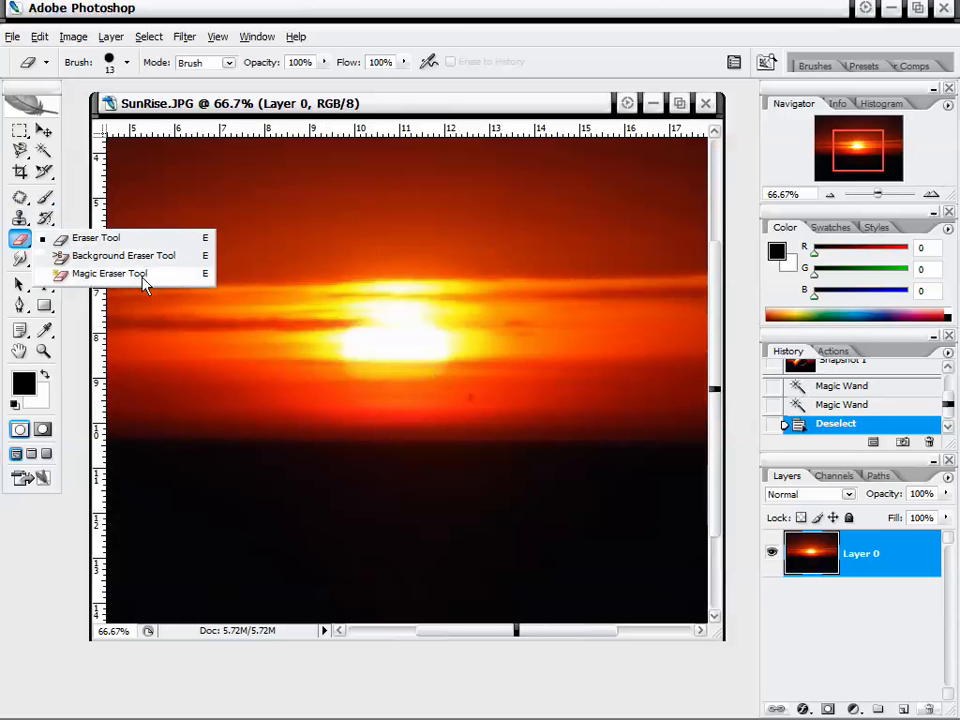
pyautogui.click(110, 273)
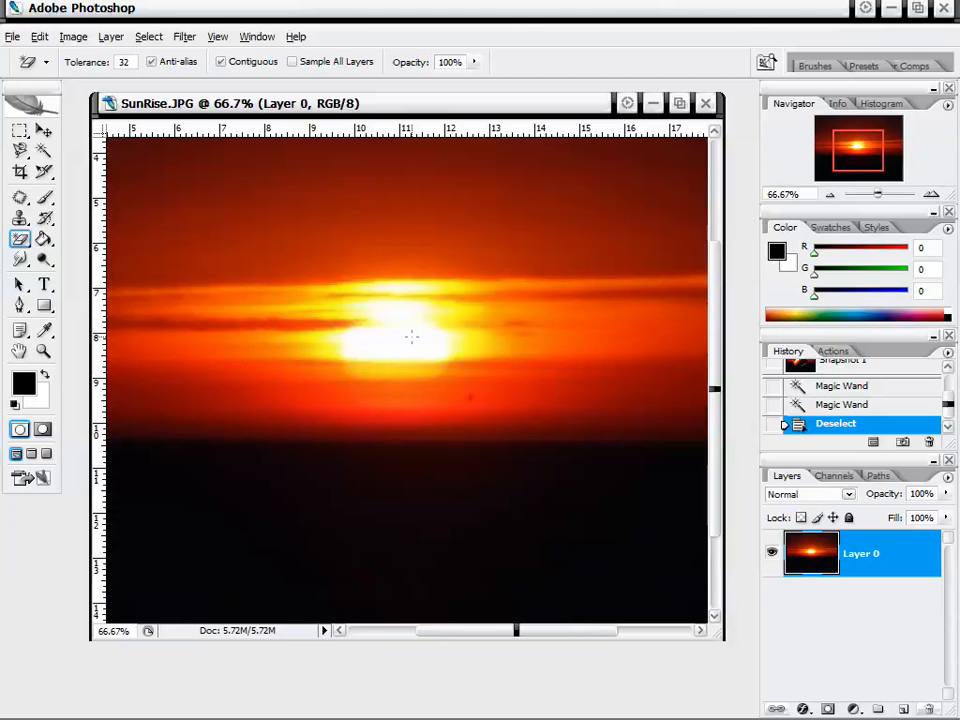
pyautogui.click(411, 337)
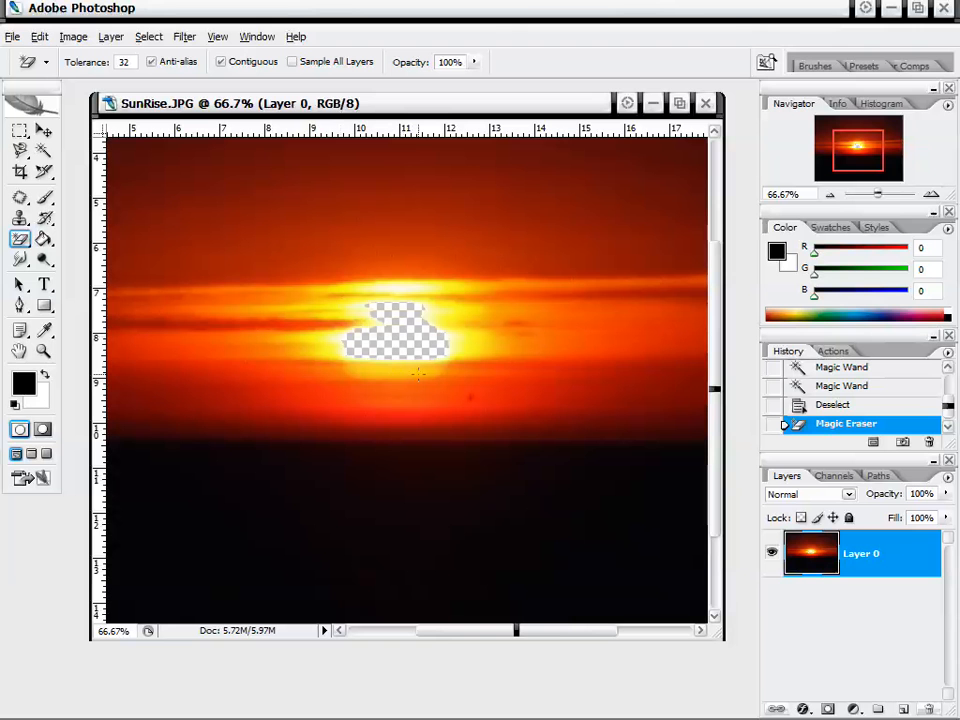
pyautogui.hotkey('ctrl', 'z')
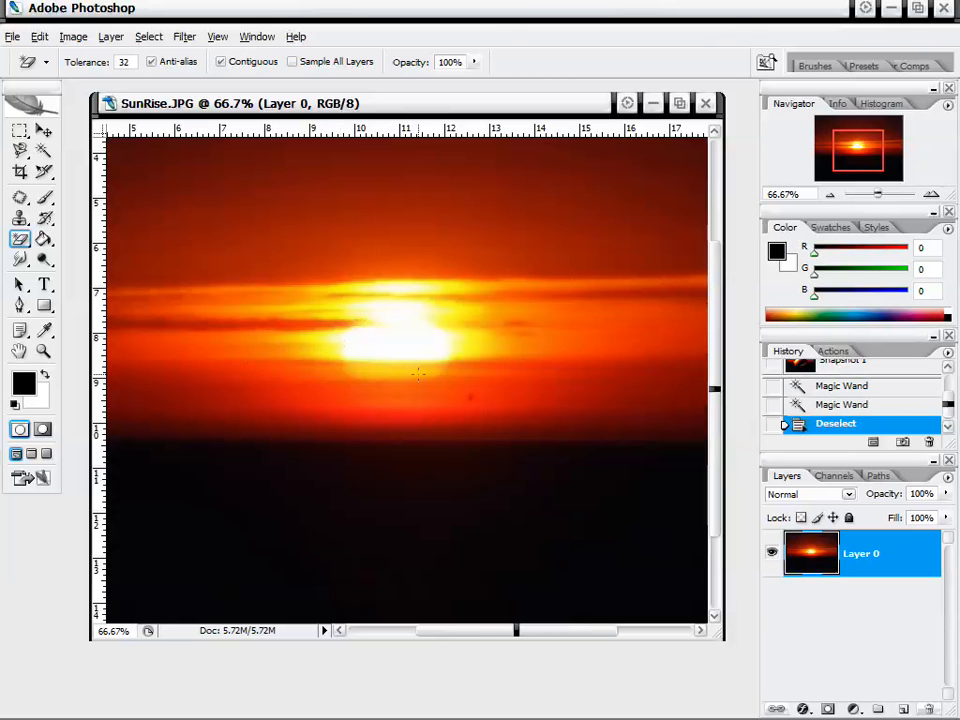
# - Magic-erase the bright streak above the sun, the sun's white core, the red-orange sky band and the black foreground
pyautogui.click(406, 286)
pyautogui.click(400, 340)
pyautogui.click(445, 225)
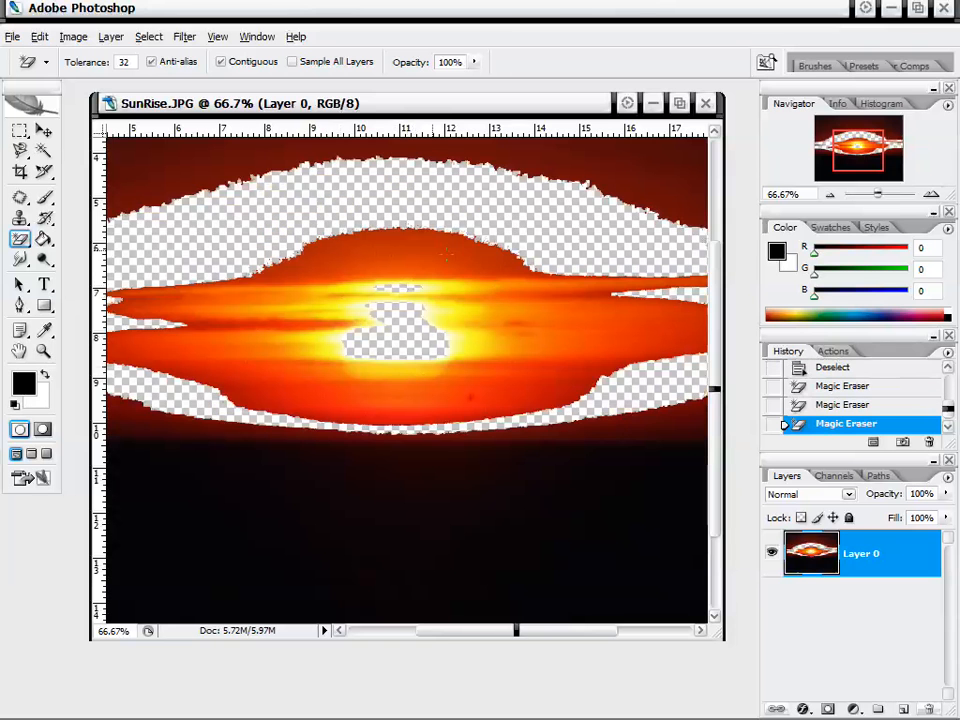
pyautogui.click(350, 485)
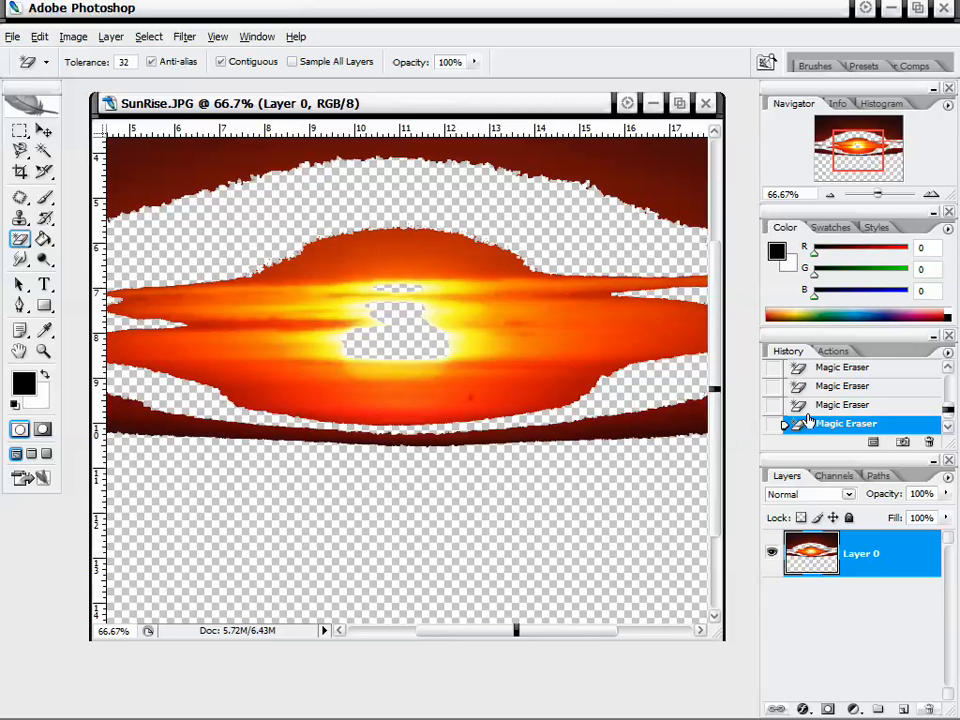
# - Delete all the Magic Eraser states from the history to restore the image
pyautogui.scroll(2, 862, 398)
pyautogui.rightClick(862, 397)
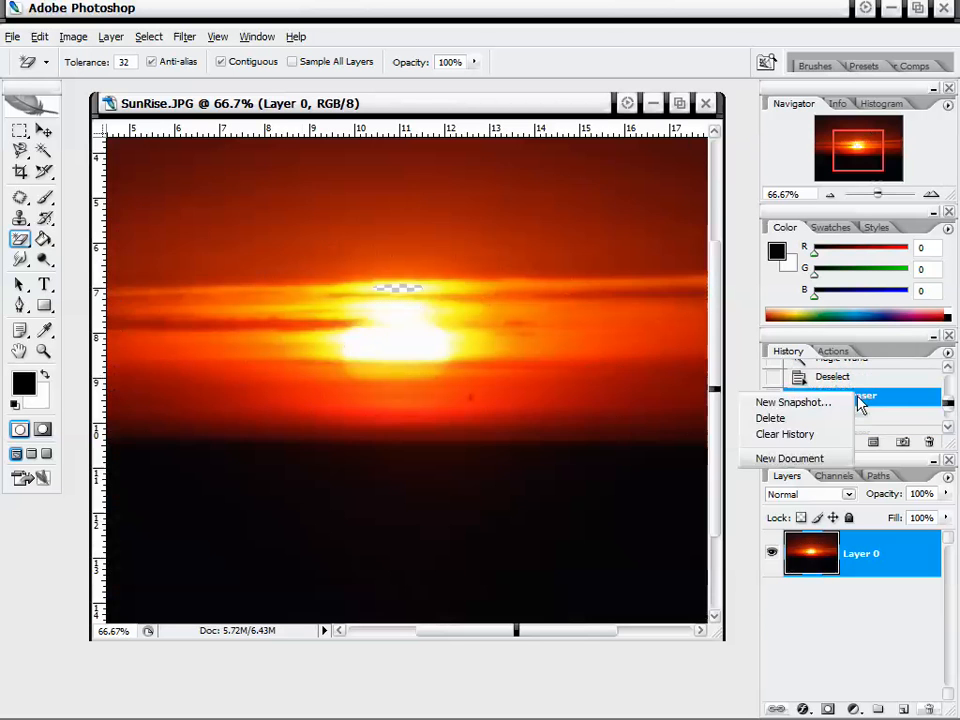
pyautogui.click(768, 416)
pyautogui.click(428, 296)
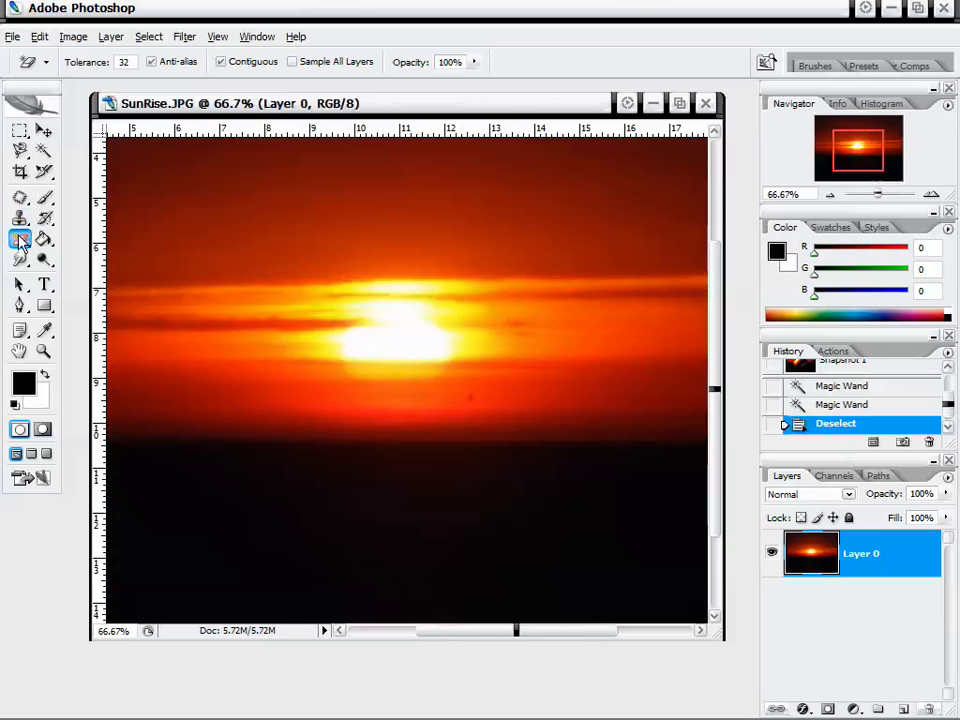
# - Scribble over the sun and the area below it with the 13 px Background Eraser, and undo the erasure
pyautogui.moveTo(22, 241)
pyautogui.mouseDown()
pyautogui.moveTo(95, 268)
pyautogui.moveTo(95, 255)
pyautogui.mouseUp()
pyautogui.moveTo(382, 341)
pyautogui.mouseDown()
pyautogui.moveTo(343, 354)
pyautogui.moveTo(371, 331)
pyautogui.moveTo(324, 338)
pyautogui.moveTo(306, 354)
pyautogui.moveTo(311, 405)
pyautogui.moveTo(359, 411)
pyautogui.moveTo(359, 373)
pyautogui.moveTo(392, 334)
pyautogui.moveTo(420, 363)
pyautogui.moveTo(384, 370)
pyautogui.moveTo(410, 350)
pyautogui.mouseUp()
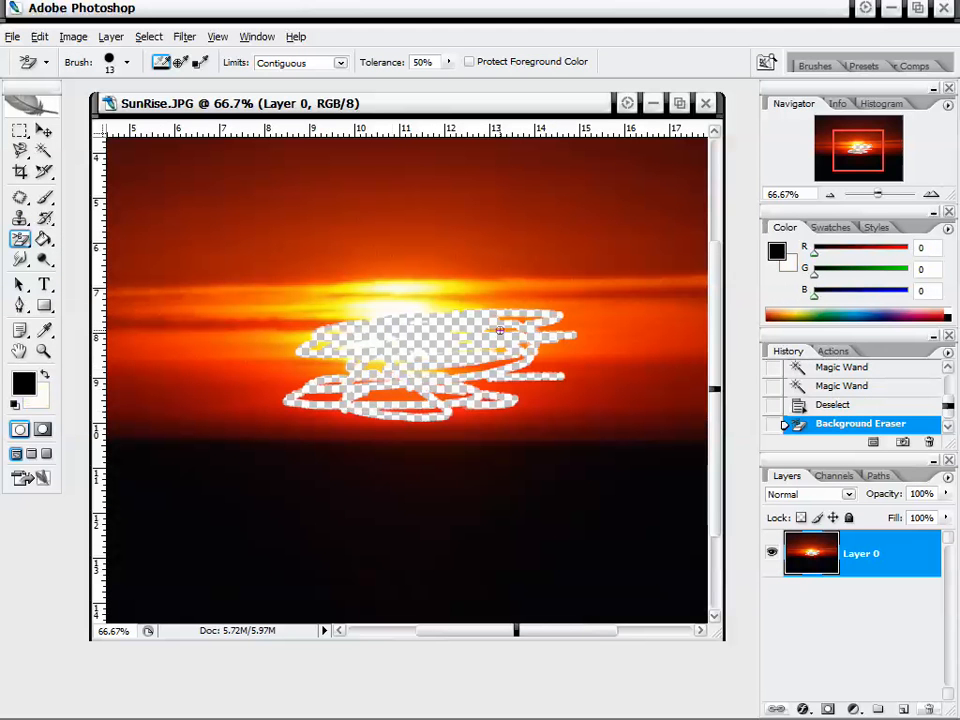
pyautogui.hotkey('ctrl', 'z')
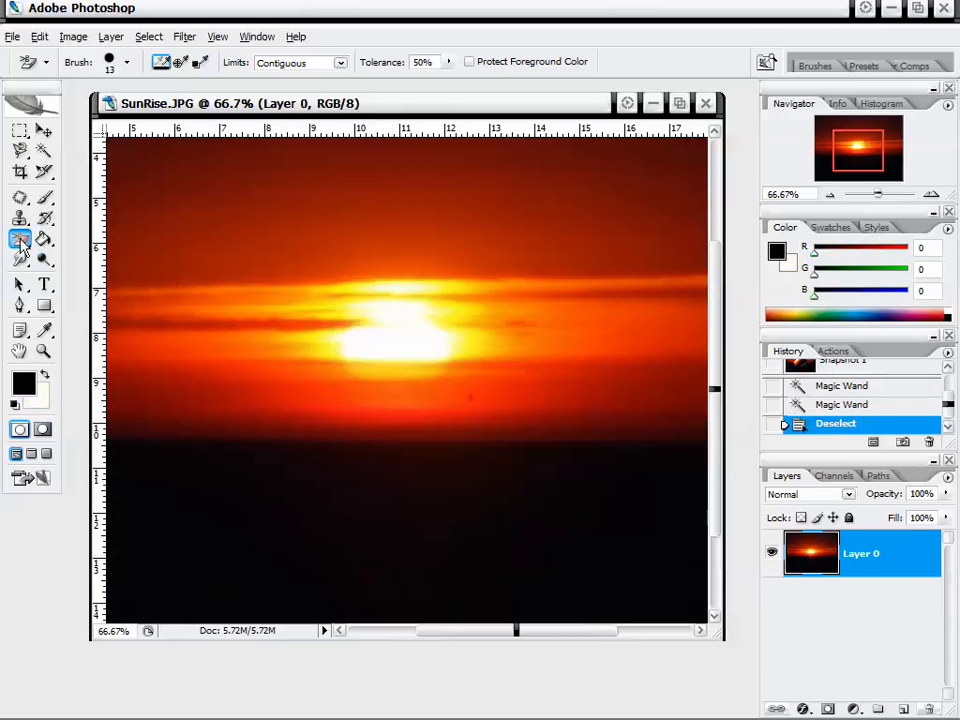
# - Set the Eraser to the ring-shaped 23 px brush and enlarge it to 84 px
pyautogui.moveTo(20, 243); pyautogui.dragTo(88, 240)
pyautogui.rightClick(304, 292)
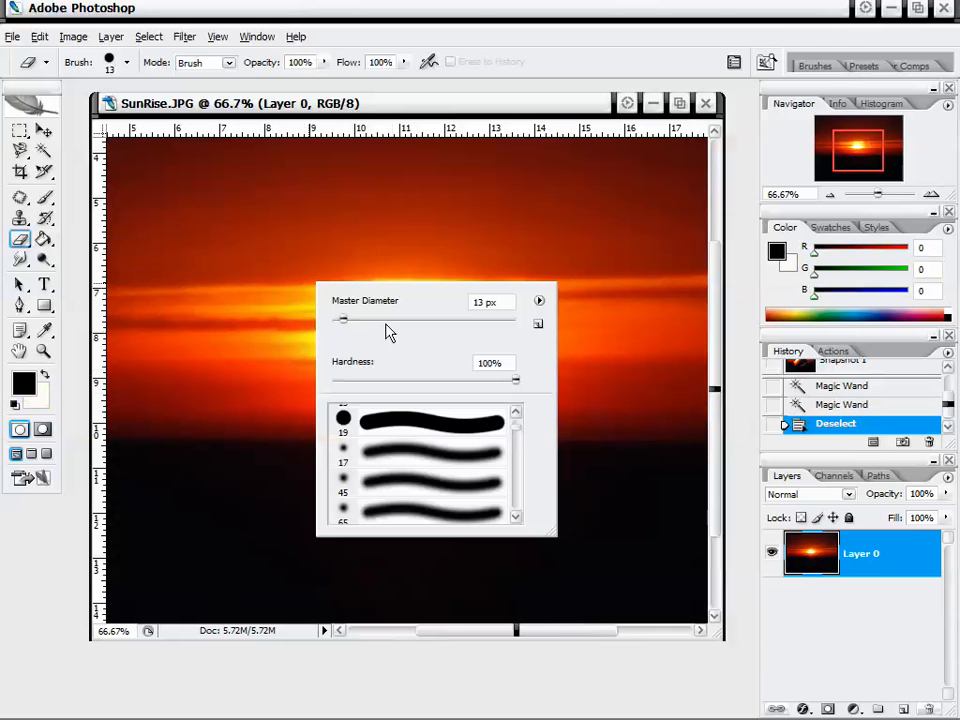
pyautogui.moveTo(343, 319); pyautogui.dragTo(408, 319)
pyautogui.scroll(-10, 521, 444)
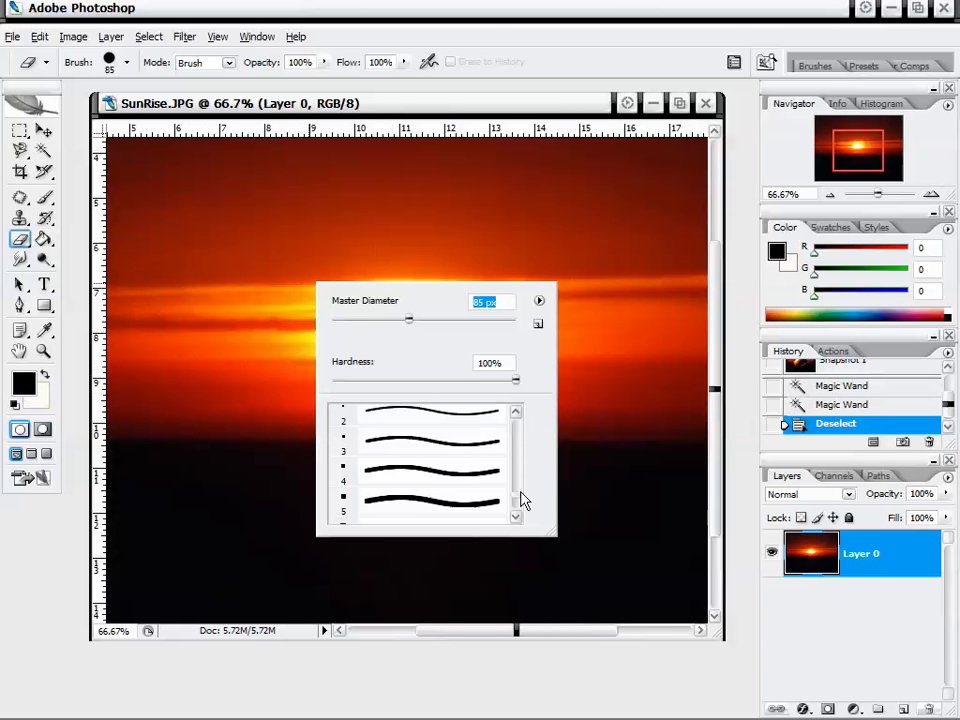
pyautogui.scroll(-10, 521, 495)
pyautogui.click(450, 489)
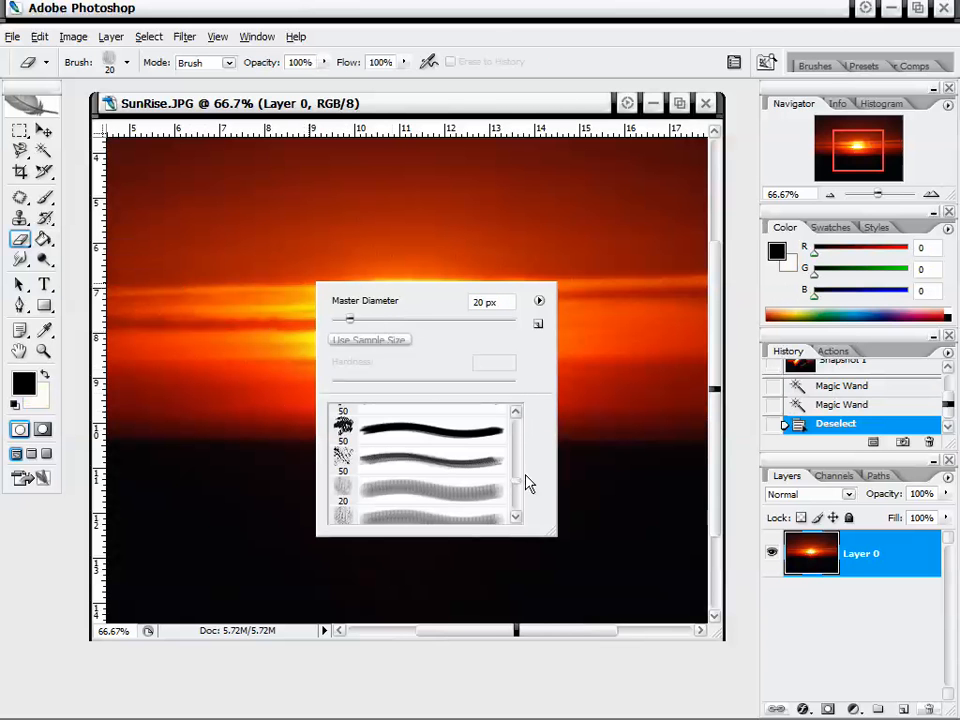
pyautogui.moveTo(516, 480)
pyautogui.mouseDown()
pyautogui.moveTo(518, 426)
pyautogui.moveTo(519, 443)
pyautogui.mouseUp()
pyautogui.click(441, 489)
pyautogui.click(431, 514)
pyautogui.click(403, 500)
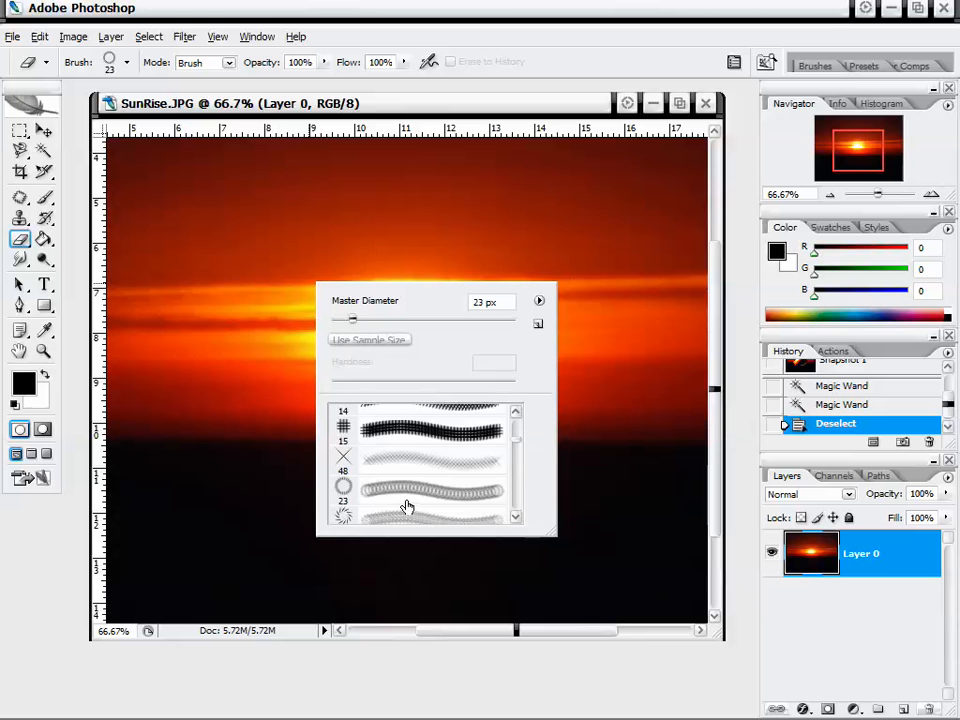
pyautogui.moveTo(356, 319); pyautogui.dragTo(408, 318)
# - Erase a large area across the sun, sky and foreground at 100% opacity, and scribble over the upper-left sky at 20% opacity
pyautogui.moveTo(215, 288)
pyautogui.mouseDown()
pyautogui.moveTo(311, 257)
pyautogui.moveTo(508, 268)
pyautogui.moveTo(450, 274)
pyautogui.moveTo(456, 440)
pyautogui.moveTo(493, 523)
pyautogui.moveTo(580, 540)
pyautogui.moveTo(452, 296)
pyautogui.moveTo(270, 452)
pyautogui.moveTo(304, 360)
pyautogui.moveTo(461, 328)
pyautogui.moveTo(620, 400)
pyautogui.moveTo(125, 300)
pyautogui.moveTo(130, 400)
pyautogui.moveTo(210, 560)
pyautogui.moveTo(333, 519)
pyautogui.mouseUp()
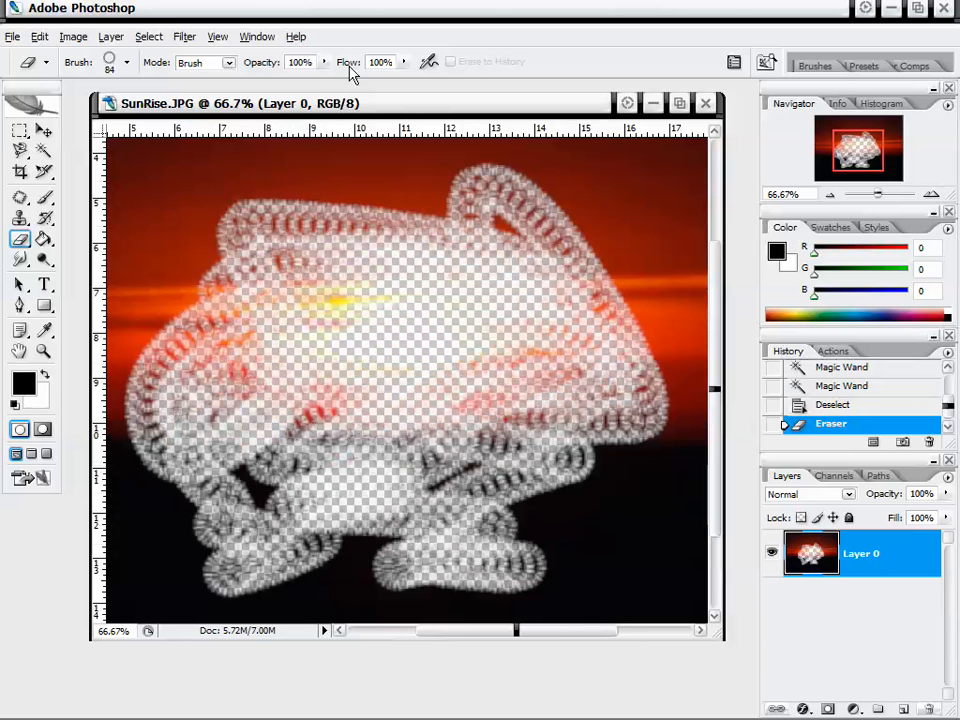
pyautogui.moveTo(323, 62); pyautogui.dragTo(246, 84)
pyautogui.moveTo(163, 160); pyautogui.dragTo(388, 186)
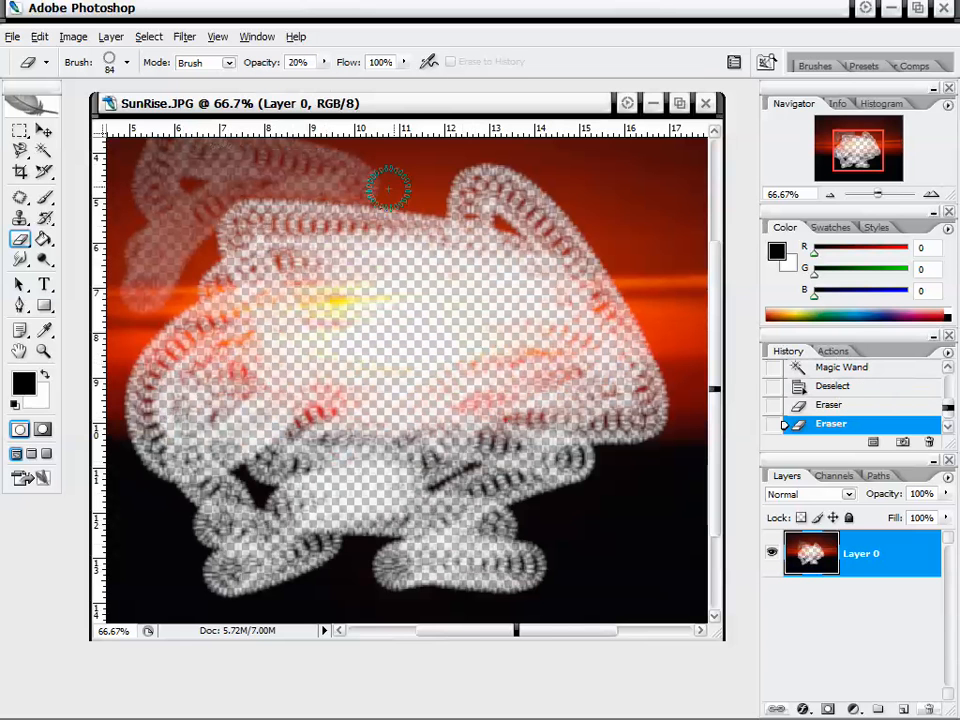
# - Delete the Eraser states from the history to restore the image
pyautogui.click(851, 405)
pyautogui.rightClick(850, 405)
pyautogui.click(822, 427)
pyautogui.click(409, 295)
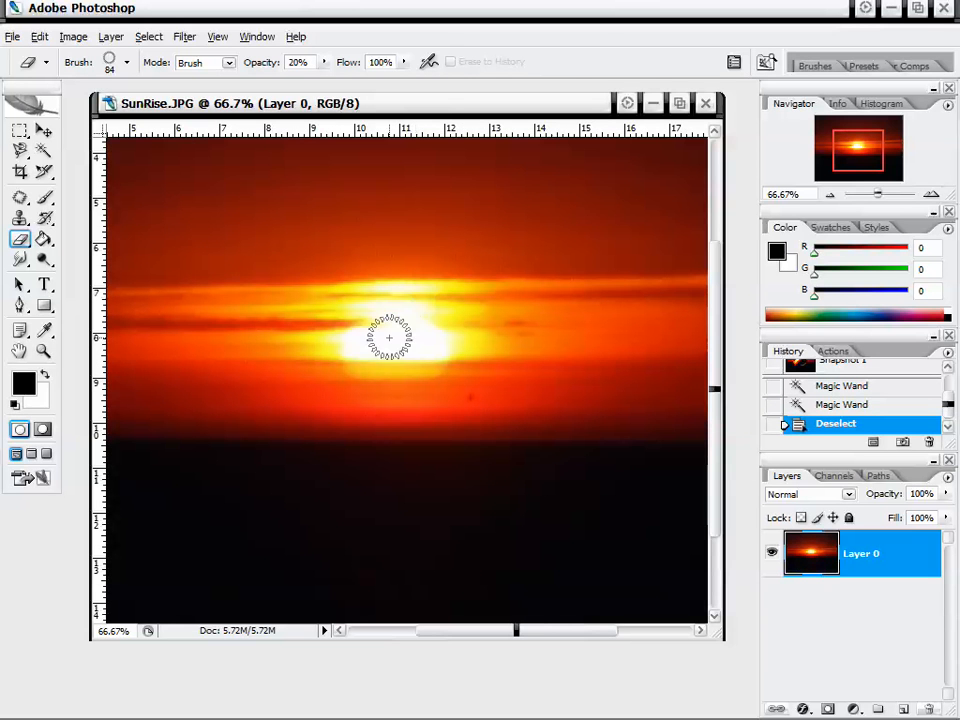
# - Choose the Paint Bucket and set the foreground color to bright green 00ff48
pyautogui.click(44, 239)
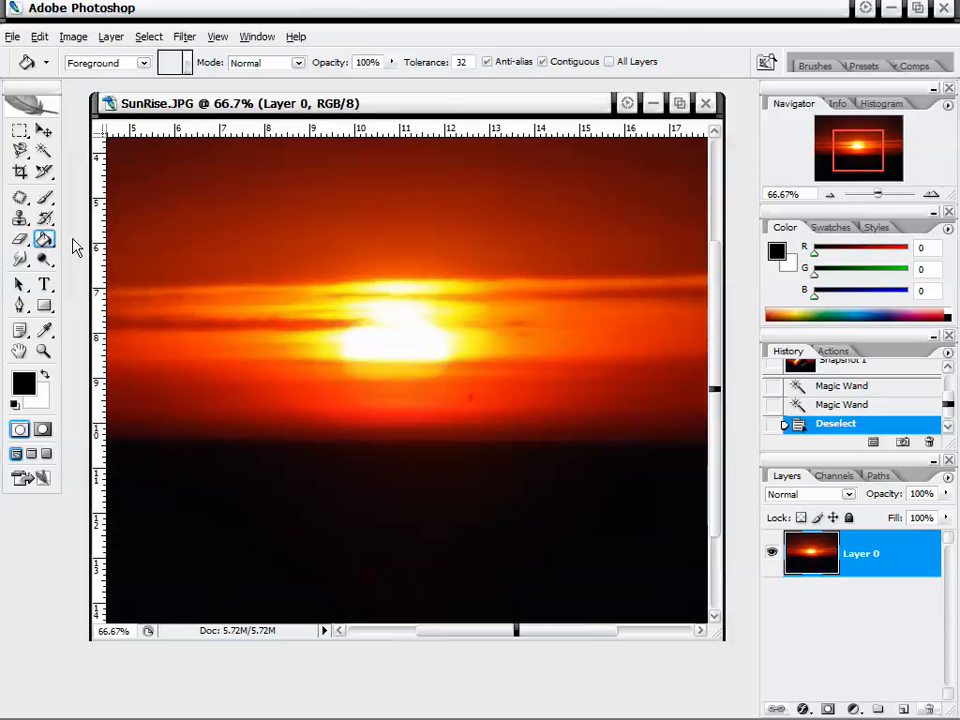
pyautogui.moveTo(44, 239); pyautogui.dragTo(107, 262)
pyautogui.click(24, 382)
pyautogui.click(529, 257)
pyautogui.click(570, 227)
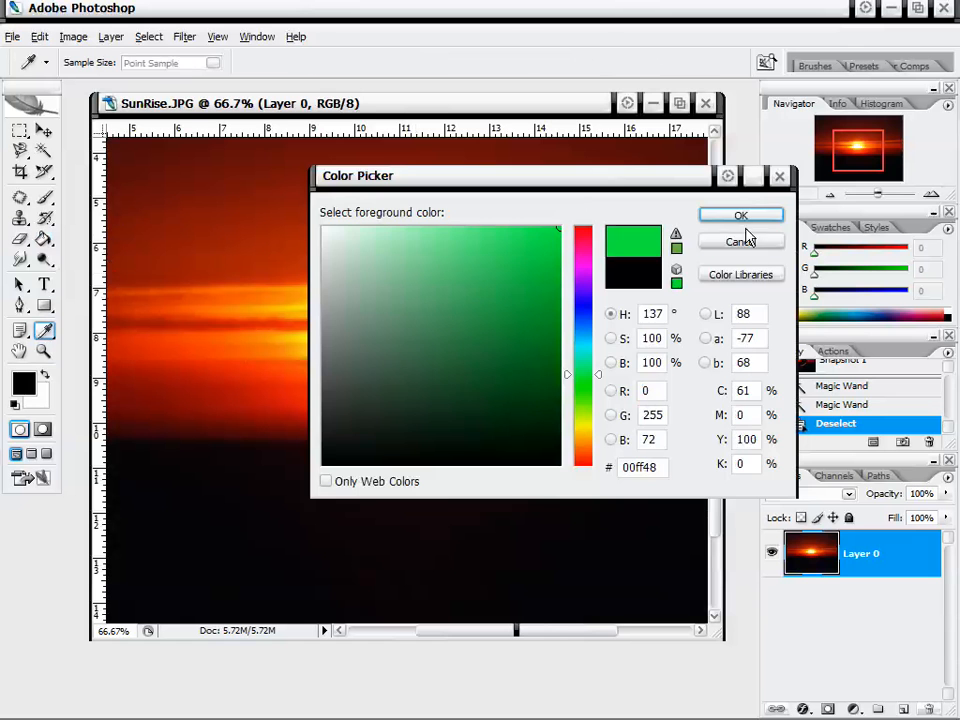
pyautogui.click(737, 214)
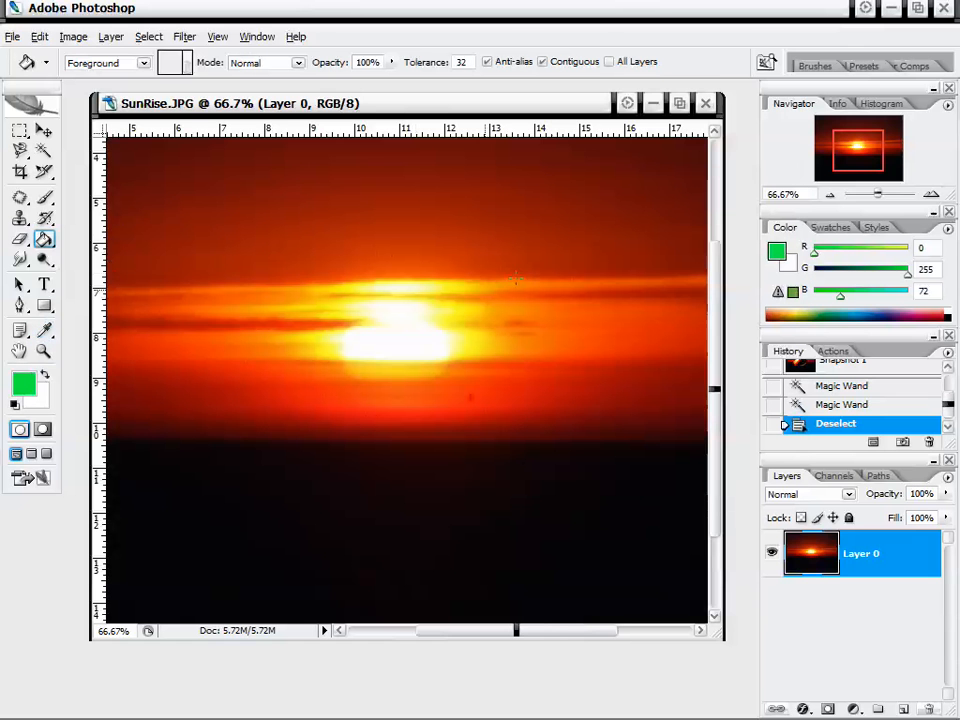
# - Fill the sun's white core with green at tolerance 32 and again at tolerance 100, undoing each fill
pyautogui.click(407, 338)
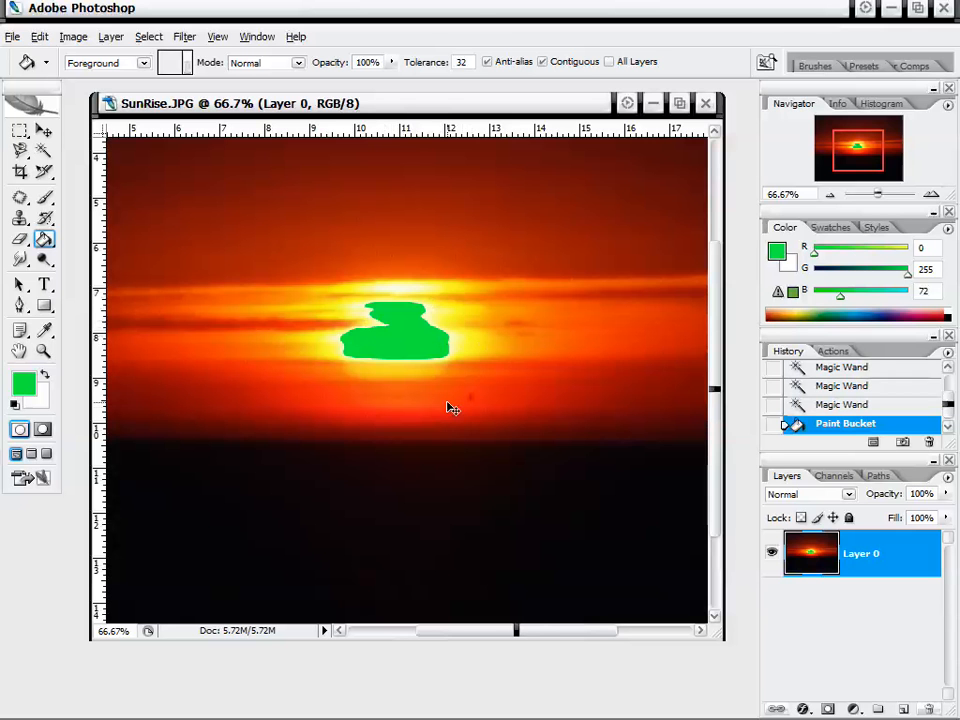
pyautogui.hotkey('ctrl', 'z')
pyautogui.click(435, 66)
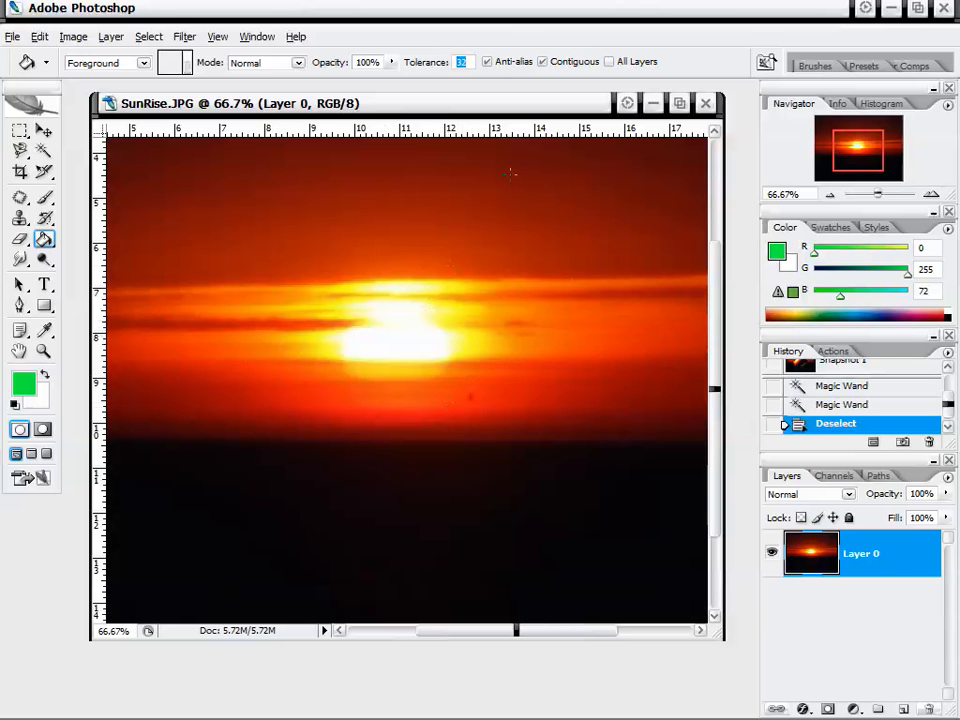
pyautogui.click(405, 324)
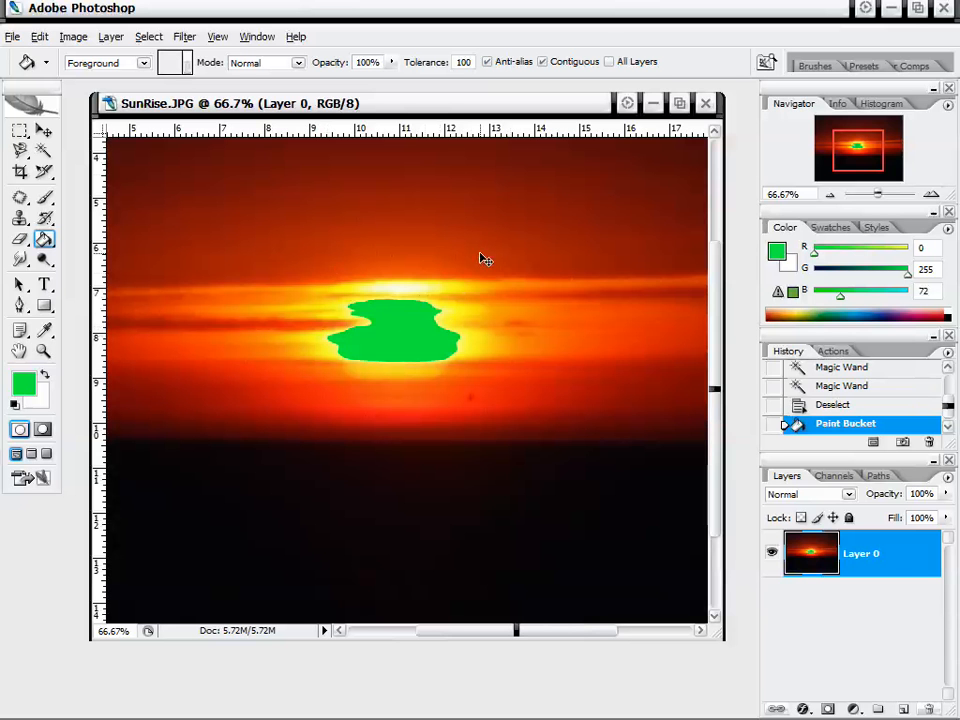
pyautogui.hotkey('ctrl', 'z')
# - Fill spots in the sun's core and the dark upper sky at tolerance 00, and delete these Paint Bucket states from the history
pyautogui.click(415, 65)
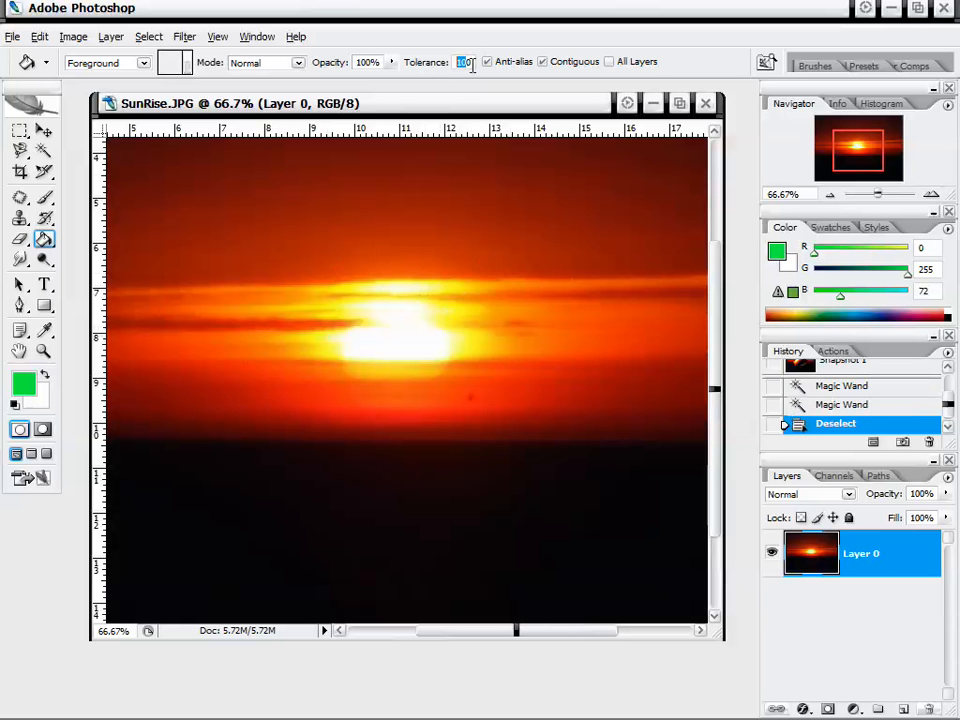
pyautogui.click(411, 322)
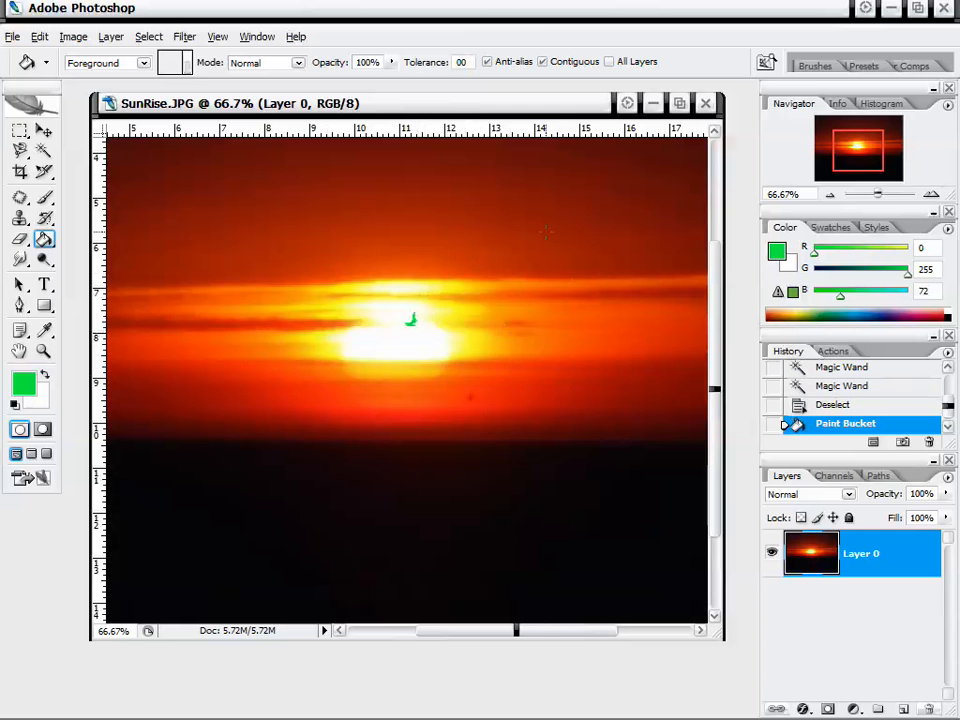
pyautogui.click(612, 167)
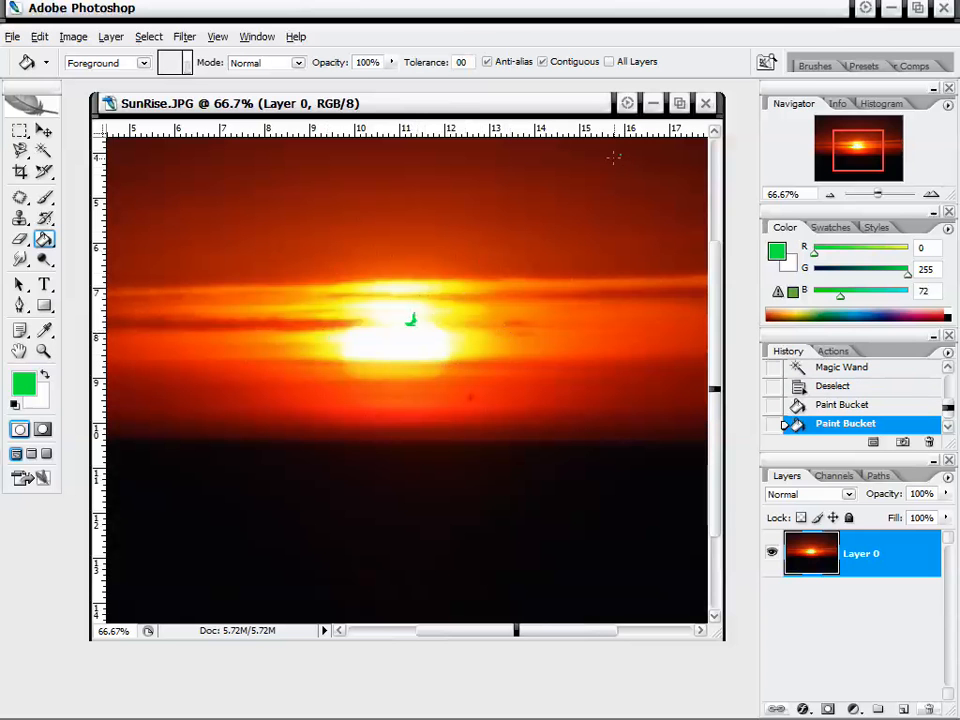
pyautogui.rightClick(835, 405)
pyautogui.click(874, 431)
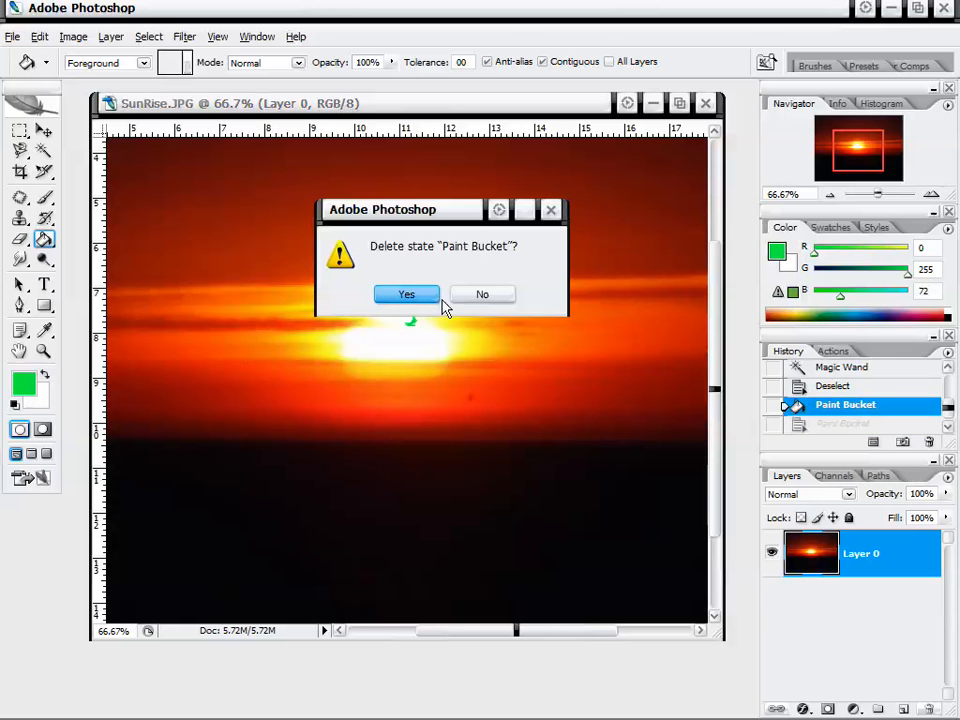
pyautogui.click(432, 296)
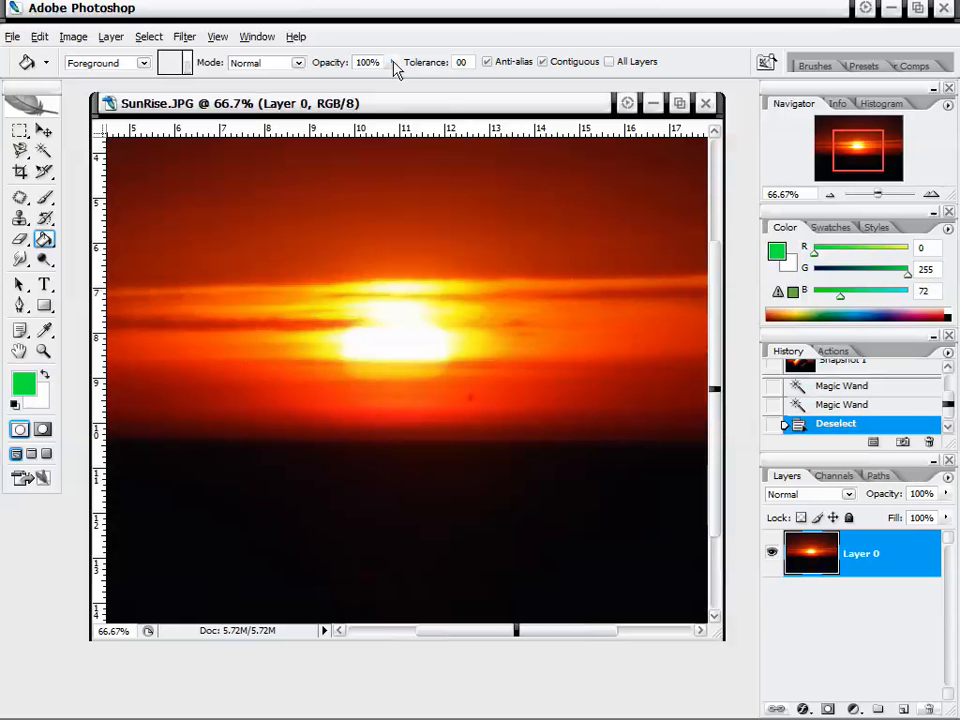
# - Set the Paint Bucket tolerance to 35 and look through its blending modes, keeping Normal
pyautogui.click(461, 61)
pyautogui.write('35')
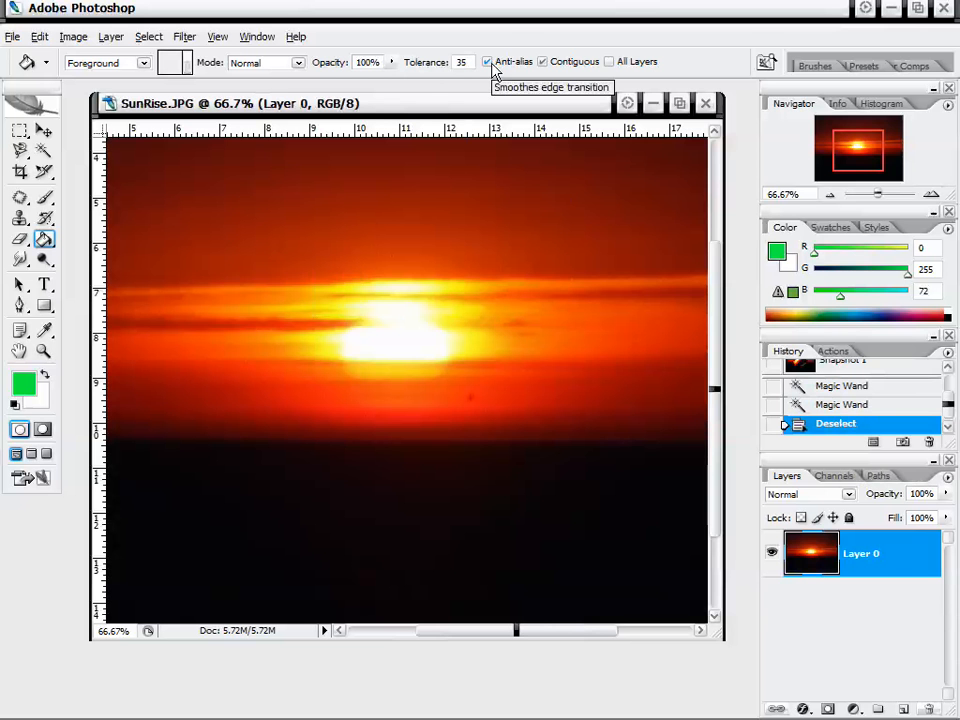
pyautogui.click(287, 65)
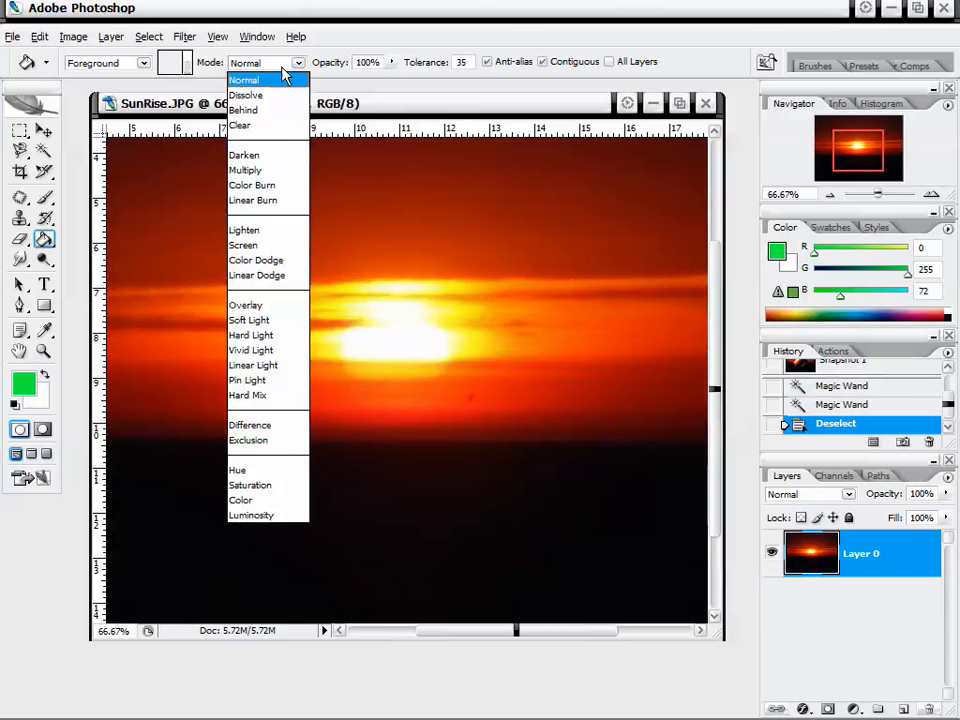
pyautogui.click(466, 7)
pyautogui.moveTo(468, 105); pyautogui.dragTo(476, 100)
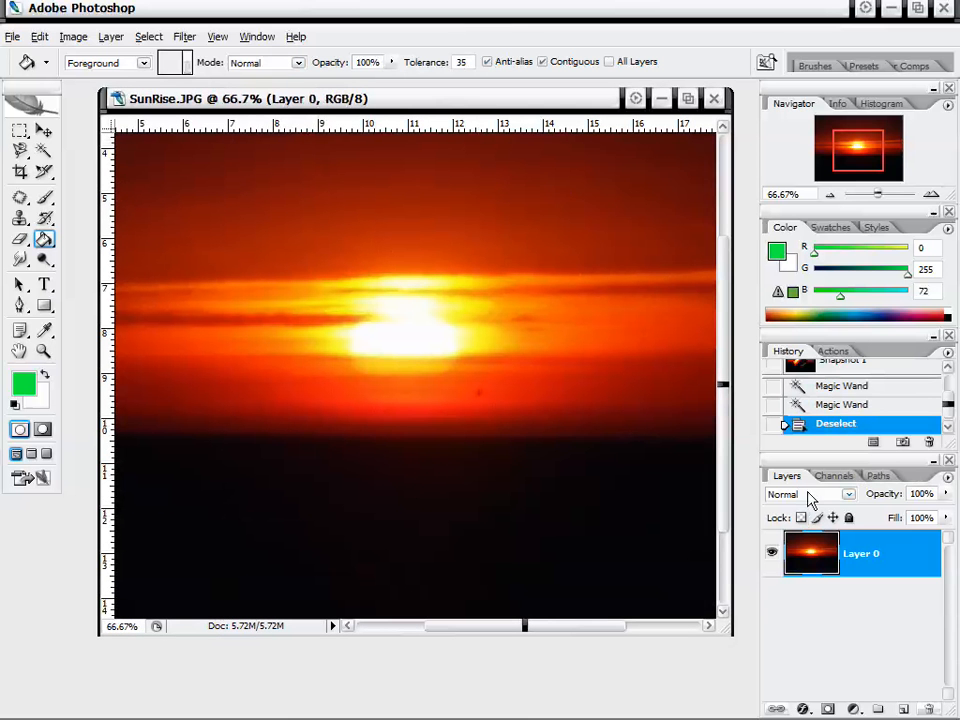
pyautogui.moveTo(433, 113)
pyautogui.mouseDown()
pyautogui.moveTo(422, 99)
pyautogui.moveTo(433, 108)
pyautogui.mouseUp()
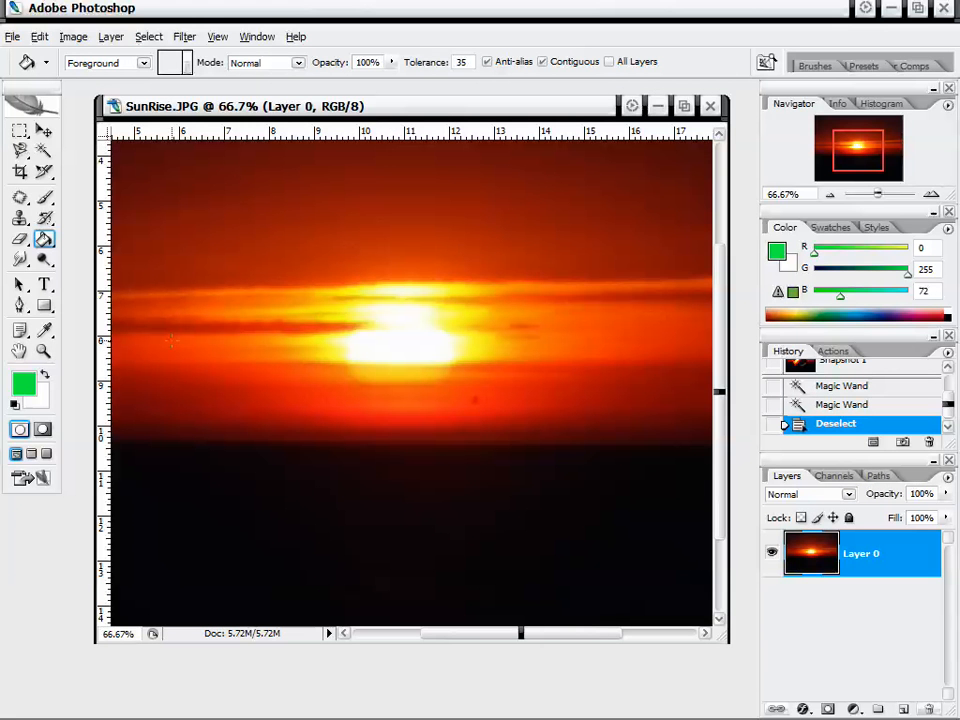
# - Switch to the Gradient tool and add a new layer above the photo
pyautogui.click(45, 240)
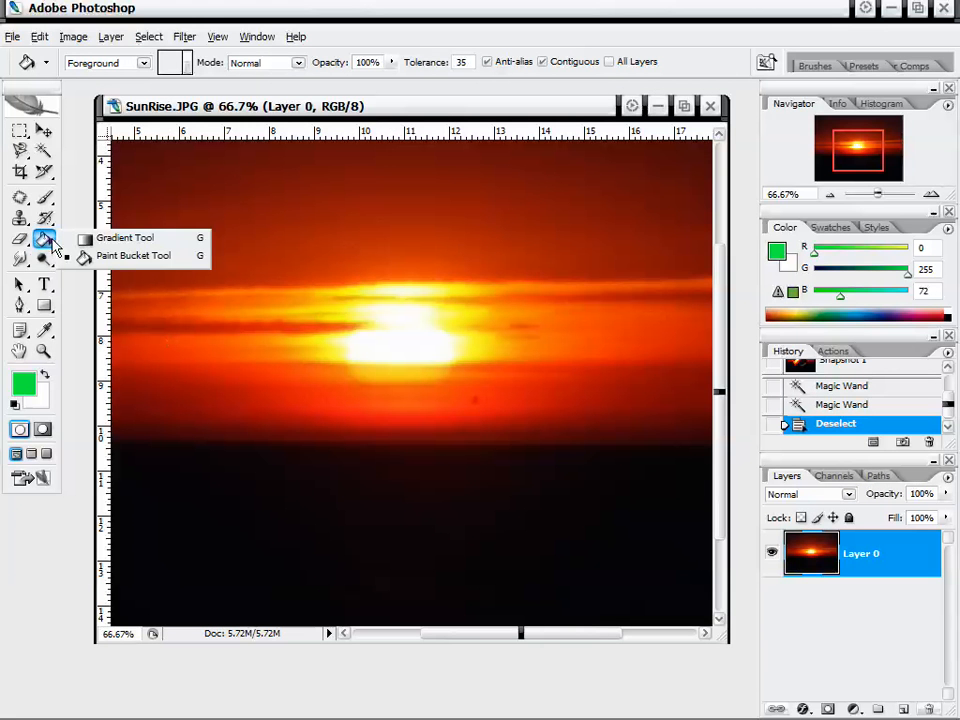
pyautogui.click(124, 239)
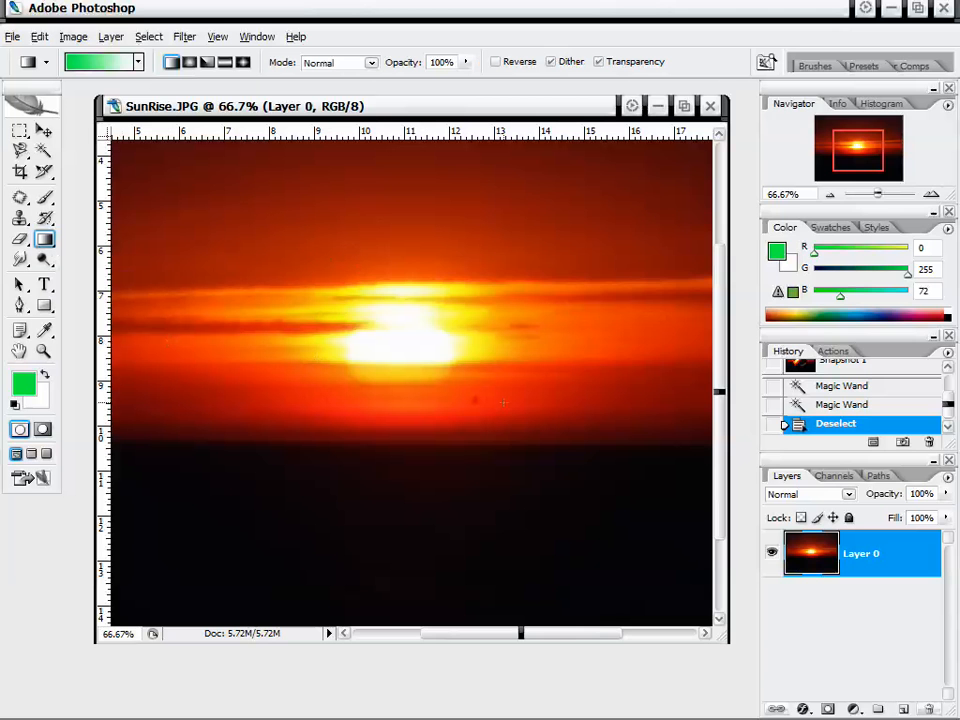
pyautogui.click(947, 477)
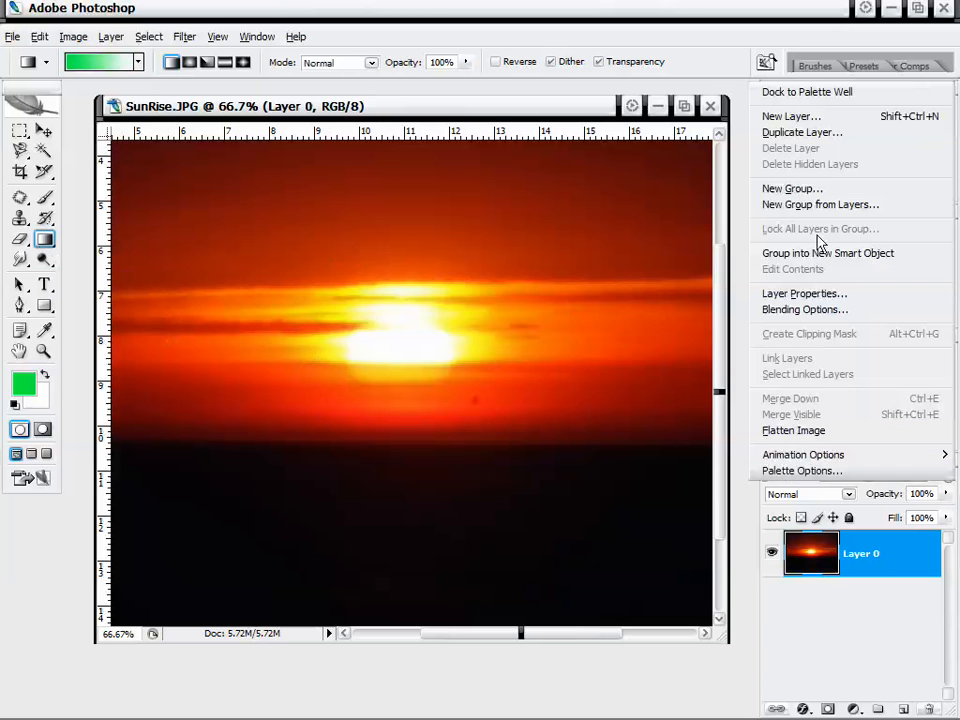
pyautogui.click(812, 118)
pyautogui.click(722, 262)
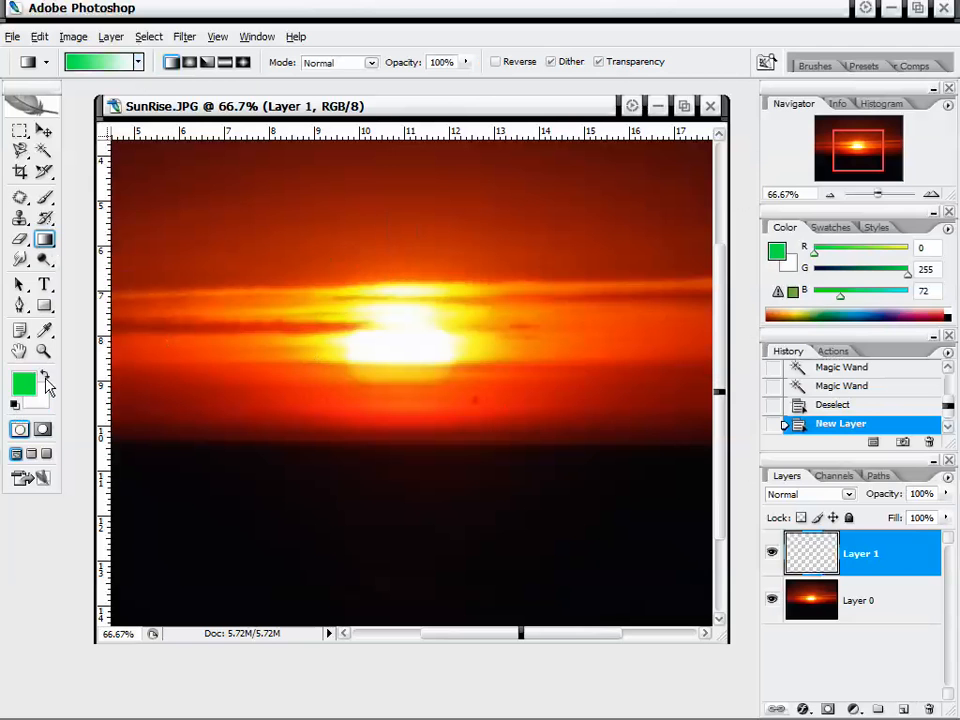
# - Swap the foreground and background colors back and forth, and reset them to the default black and white
pyautogui.click(45, 377)
pyautogui.click(43, 375)
pyautogui.click(15, 404)
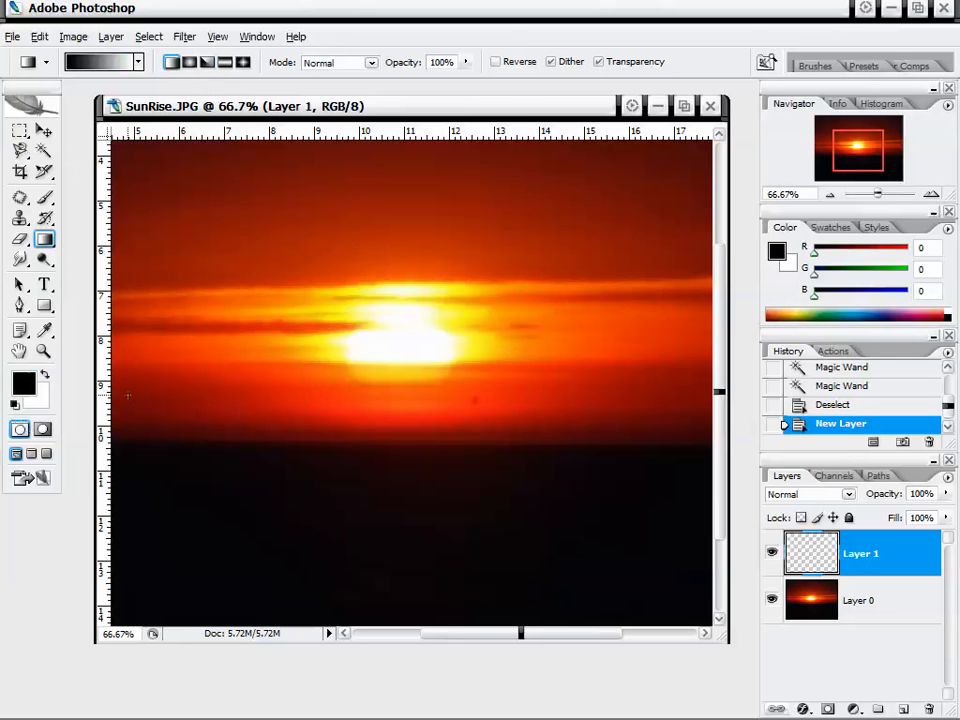
# - Draw a series of black-to-white linear gradients of varying direction and length on the new layer, ending with one from lower left to upper right
pyautogui.moveTo(118, 397); pyautogui.dragTo(639, 216)
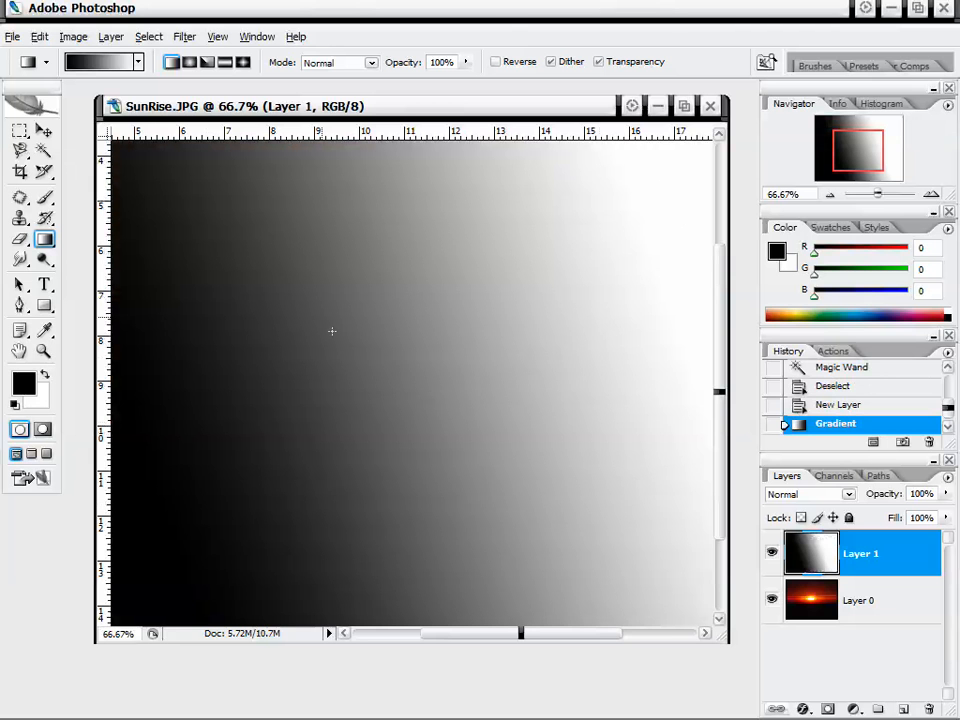
pyautogui.moveTo(264, 236); pyautogui.dragTo(493, 444)
pyautogui.moveTo(613, 364); pyautogui.dragTo(351, 324)
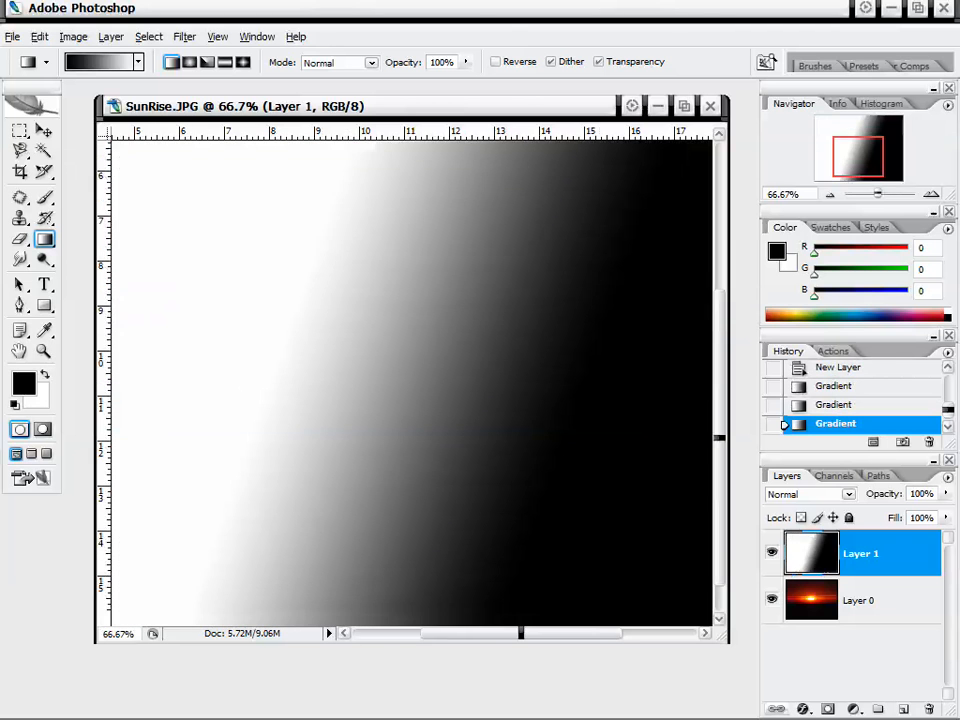
pyautogui.moveTo(150, 170); pyautogui.dragTo(650, 560)
pyautogui.moveTo(347, 563); pyautogui.dragTo(568, 285)
pyautogui.moveTo(675, 193); pyautogui.dragTo(219, 527)
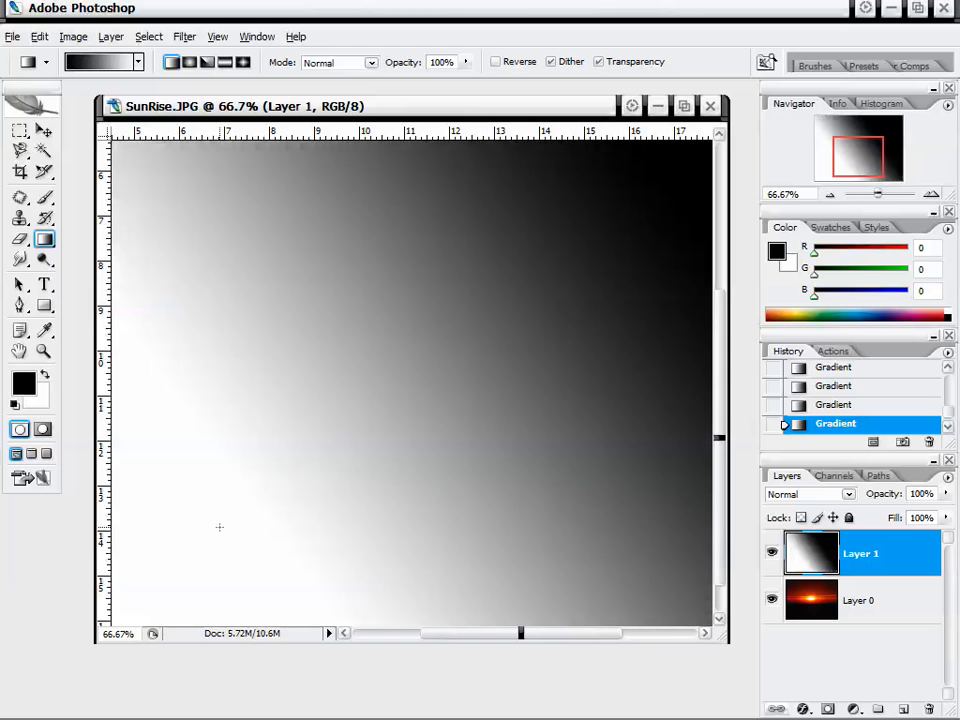
pyautogui.moveTo(300, 442); pyautogui.dragTo(314, 437)
pyautogui.moveTo(409, 408); pyautogui.dragTo(568, 371)
pyautogui.moveTo(279, 429); pyautogui.dragTo(493, 377)
pyautogui.moveTo(185, 545); pyautogui.dragTo(633, 212)
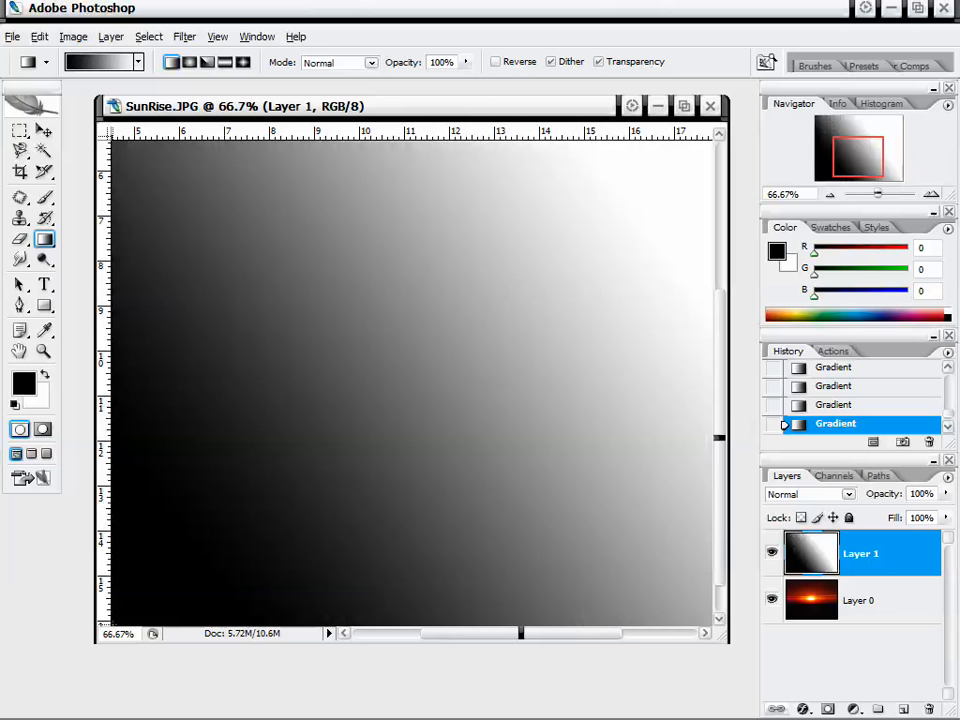
pyautogui.moveTo(118, 615); pyautogui.dragTo(716, 140)
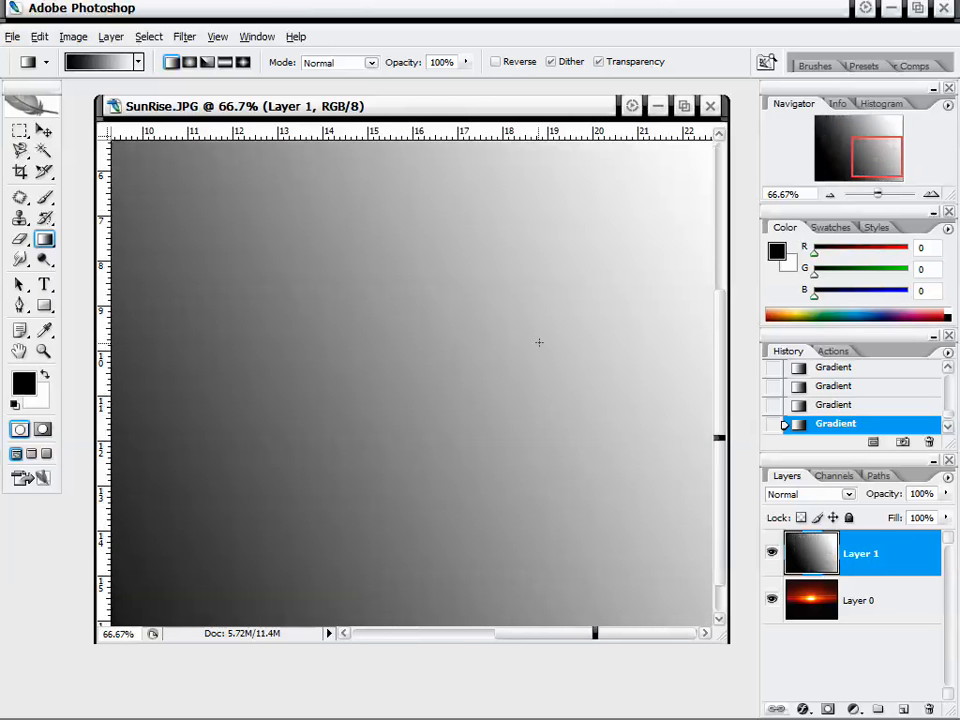
# - Change the gradient type to radial and draw several black-to-white radial gradients on the new layer, ending with a large dark center fading outward
pyautogui.click(190, 63)
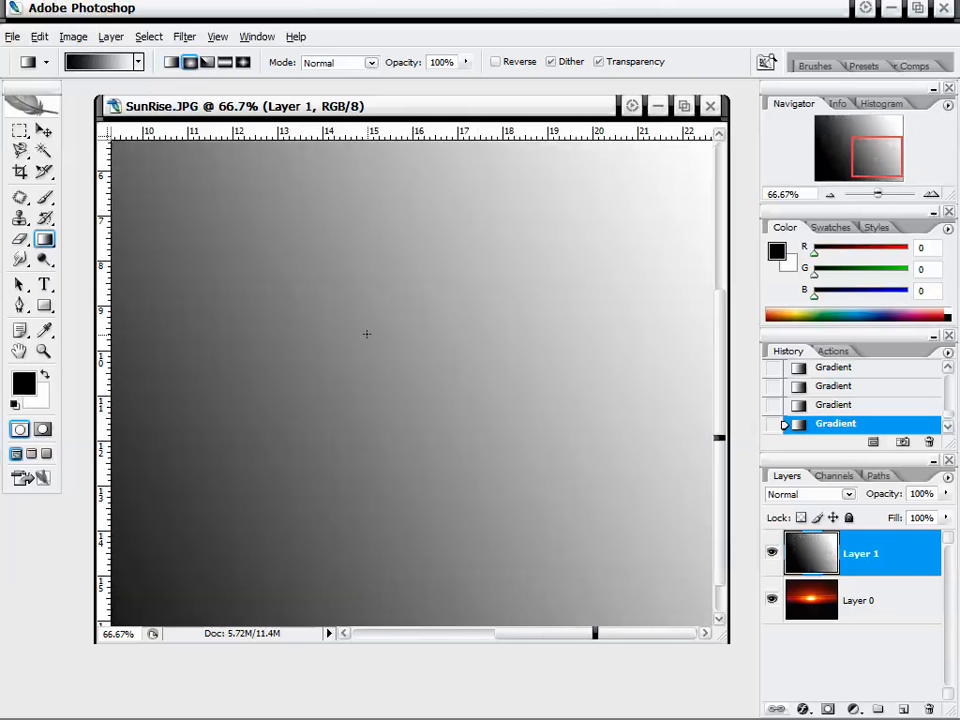
pyautogui.moveTo(413, 343); pyautogui.dragTo(660, 609)
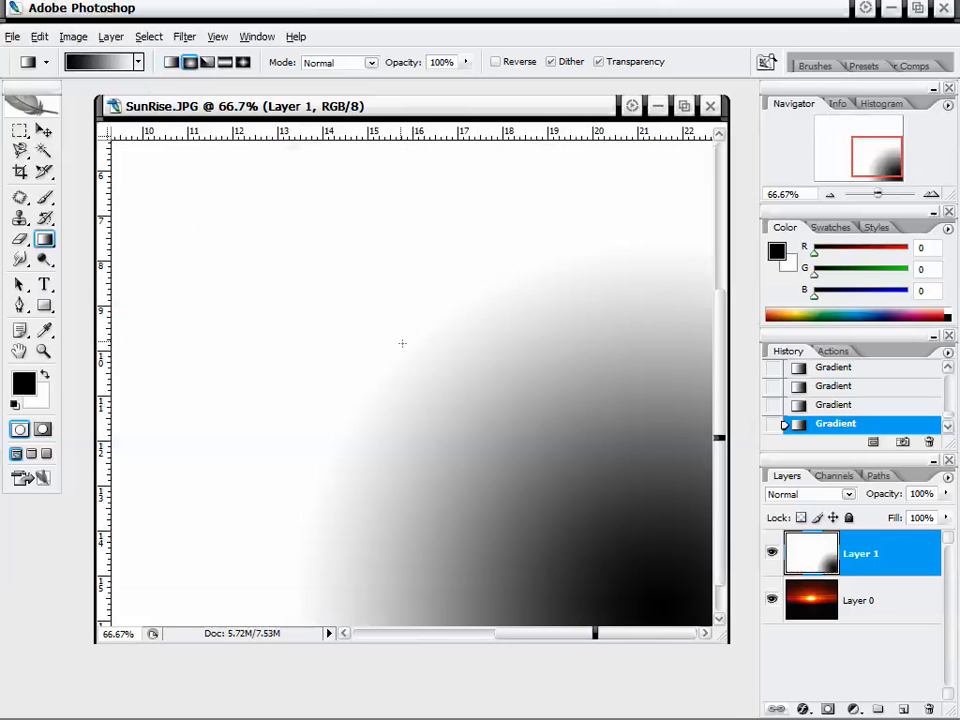
pyautogui.moveTo(379, 324); pyautogui.dragTo(514, 431)
pyautogui.moveTo(550, 476)
pyautogui.mouseDown()
pyautogui.moveTo(523, 435)
pyautogui.moveTo(395, 327)
pyautogui.moveTo(484, 386)
pyautogui.mouseUp()
pyautogui.moveTo(356, 292); pyautogui.dragTo(690, 611)
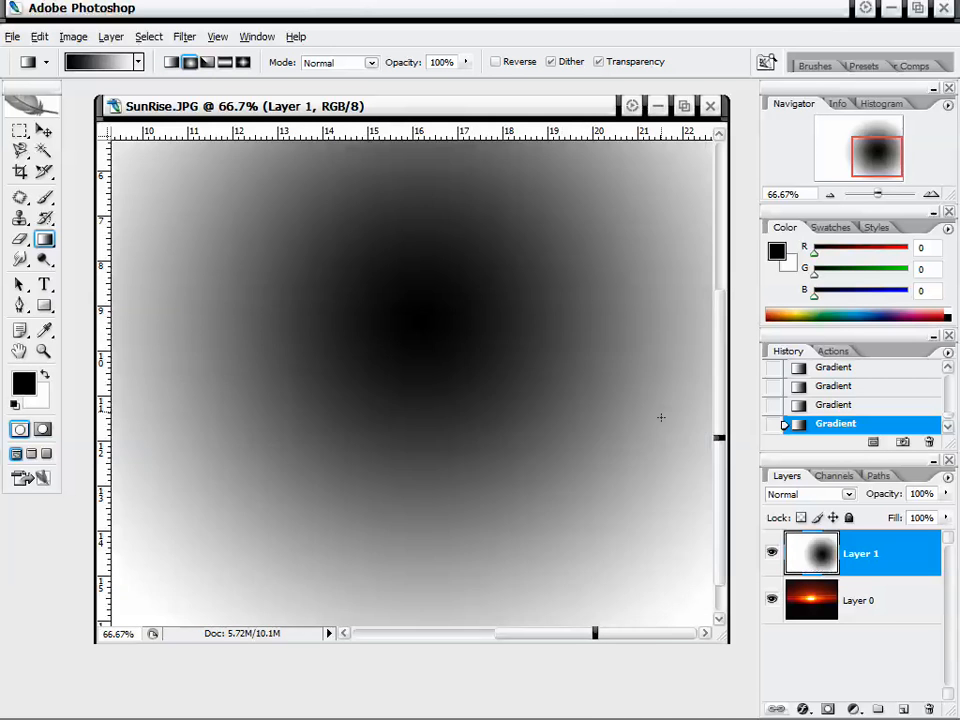
# - Draw one more radial gradient, and change the gradient type to angle and draw several black-to-white angle gradients in varying directions
pyautogui.moveTo(594, 300); pyautogui.dragTo(455, 404)
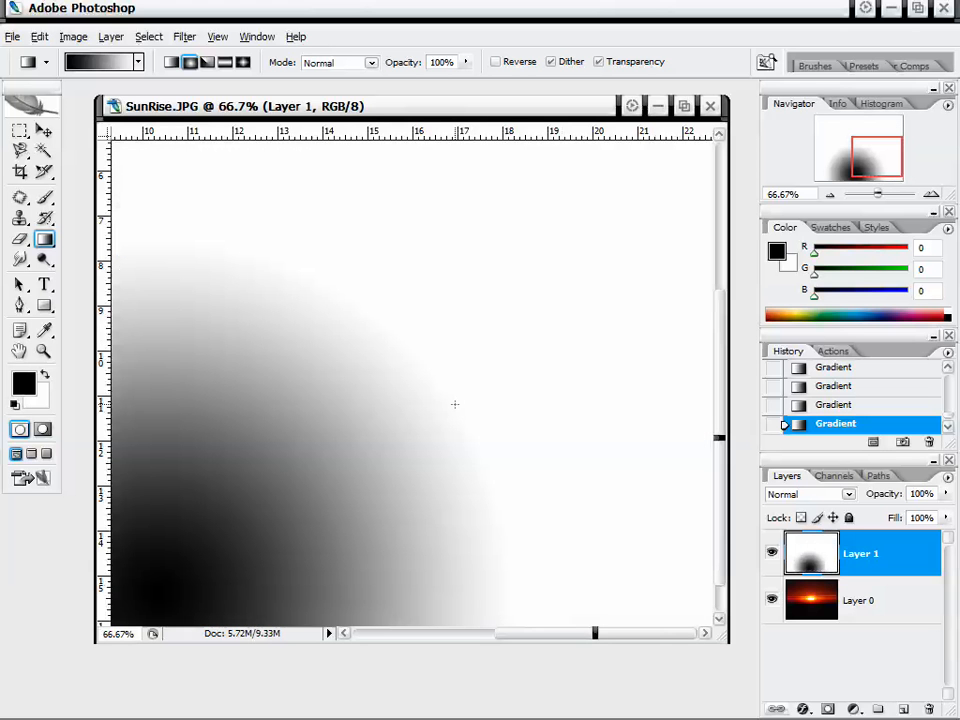
pyautogui.click(206, 62)
pyautogui.moveTo(366, 435); pyautogui.dragTo(500, 196)
pyautogui.moveTo(358, 258); pyautogui.dragTo(679, 482)
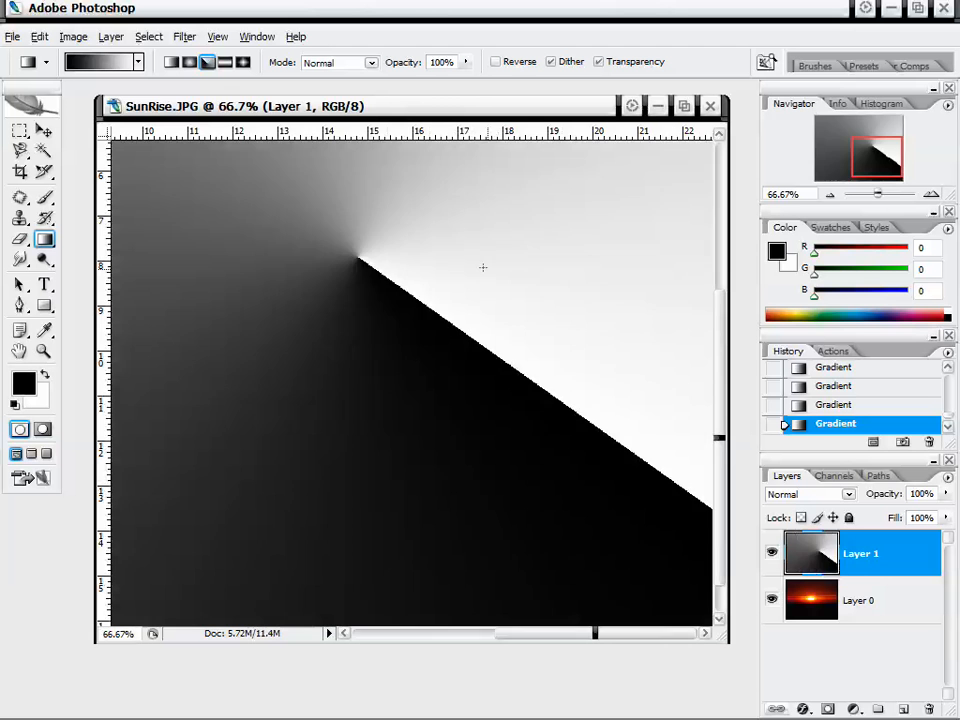
pyautogui.moveTo(497, 274); pyautogui.dragTo(403, 476)
pyautogui.moveTo(462, 277); pyautogui.dragTo(214, 622)
pyautogui.moveTo(360, 392); pyautogui.dragTo(510, 286)
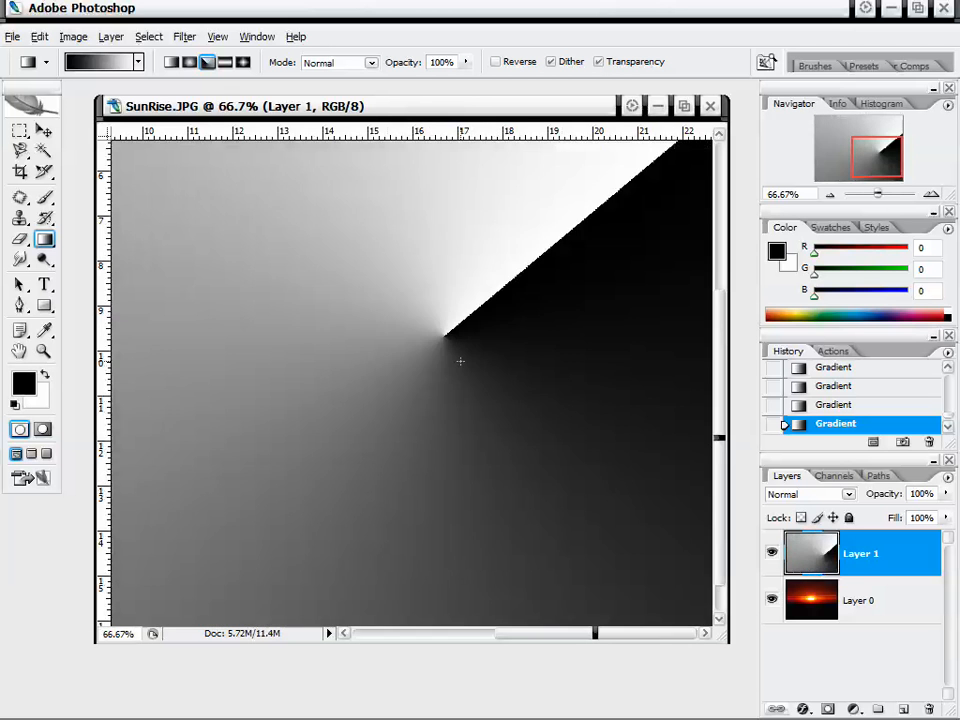
pyautogui.moveTo(456, 358); pyautogui.dragTo(442, 310)
pyautogui.moveTo(407, 424); pyautogui.dragTo(370, 391)
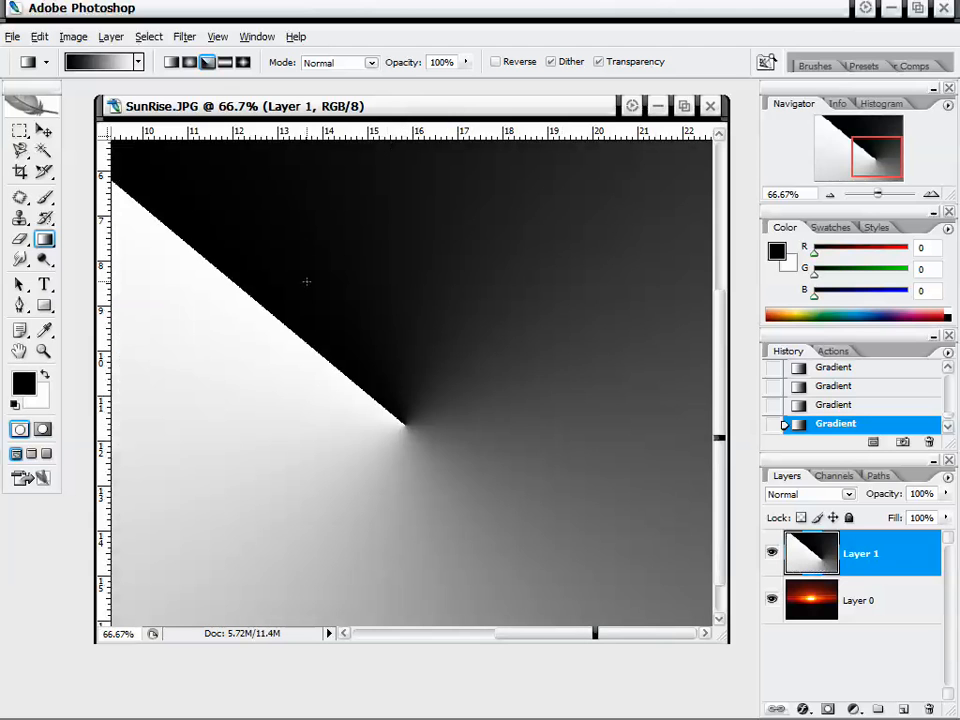
# - Change the gradient type to reflected and draw several reflected gradients, from a narrow black band to a wide, near-horizontal sweep
pyautogui.click(225, 63)
pyautogui.moveTo(444, 303); pyautogui.dragTo(448, 432)
pyautogui.moveTo(353, 530); pyautogui.dragTo(370, 528)
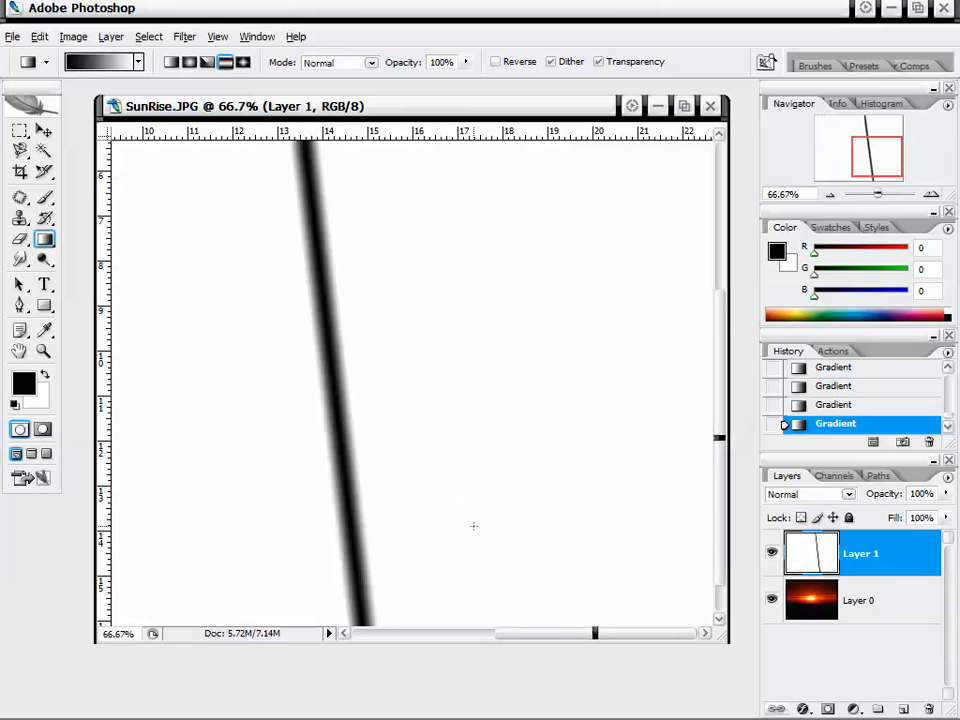
pyautogui.moveTo(537, 386); pyautogui.dragTo(456, 377)
pyautogui.moveTo(264, 434); pyautogui.dragTo(476, 424)
pyautogui.moveTo(566, 366); pyautogui.dragTo(437, 375)
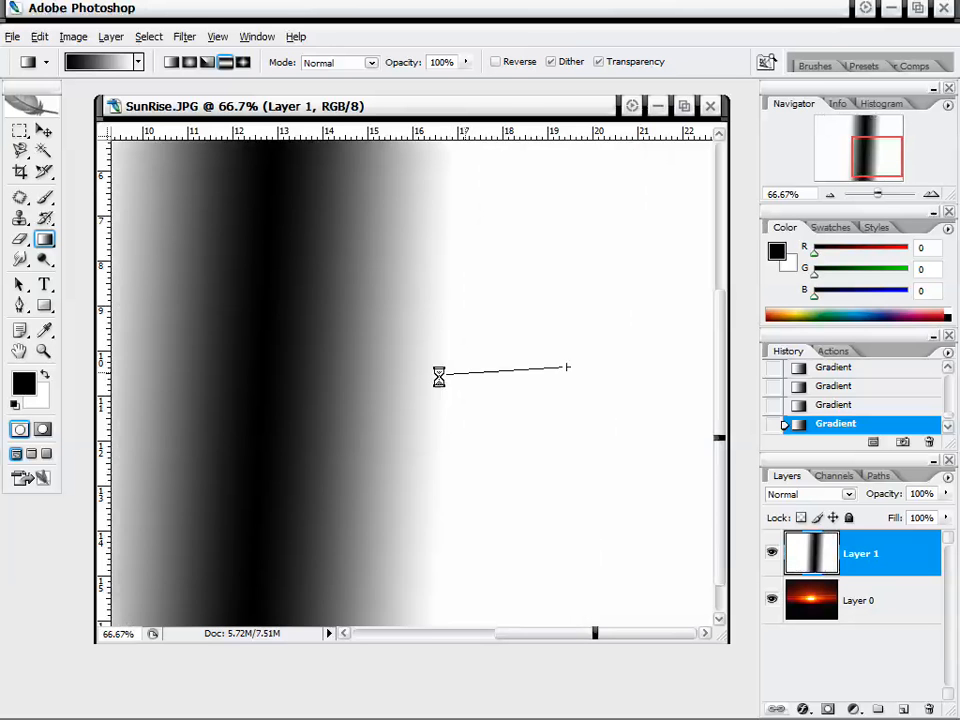
pyautogui.moveTo(264, 305); pyautogui.dragTo(540, 306)
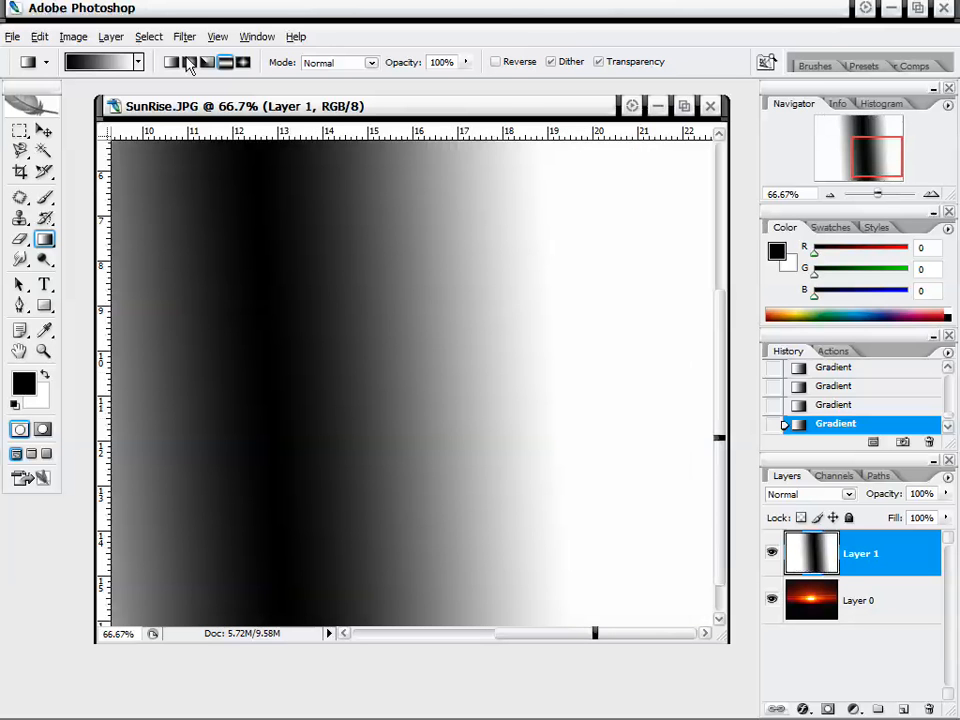
pyautogui.moveTo(156, 369); pyautogui.dragTo(638, 346)
# - Change the gradient type to diamond and draw several diamond gradients, ending with a large one reaching toward the upper right
pyautogui.click(244, 64)
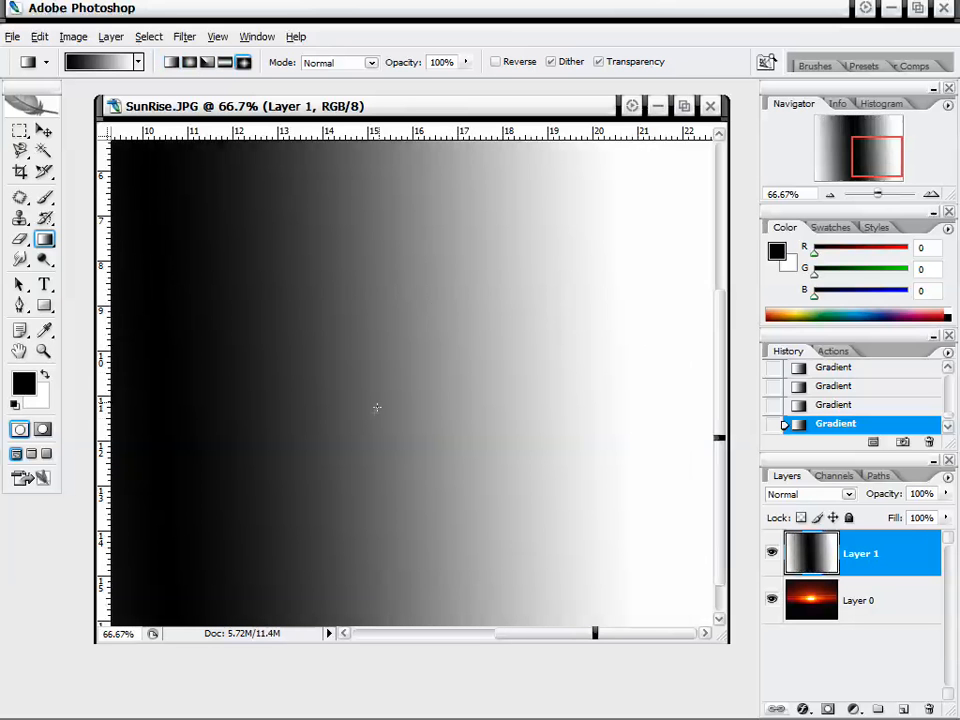
pyautogui.moveTo(377, 403); pyautogui.dragTo(510, 313)
pyautogui.moveTo(435, 439)
pyautogui.mouseDown()
pyautogui.moveTo(553, 369)
pyautogui.moveTo(620, 281)
pyautogui.moveTo(216, 491)
pyautogui.moveTo(478, 343)
pyautogui.mouseUp()
pyautogui.moveTo(535, 258); pyautogui.dragTo(454, 417)
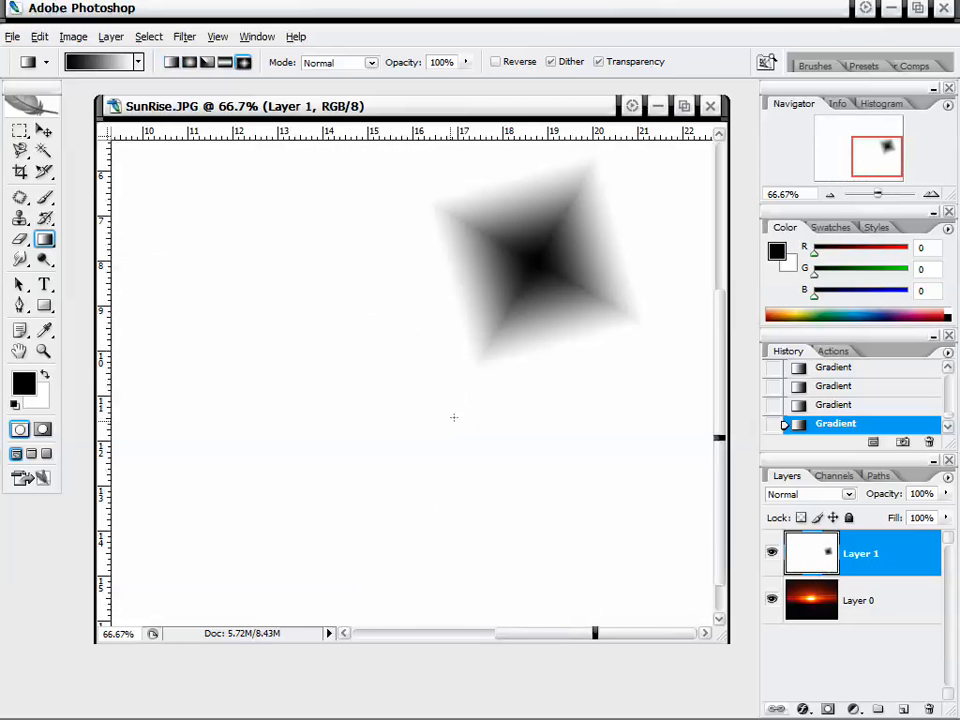
pyautogui.moveTo(374, 466); pyautogui.dragTo(705, 172)
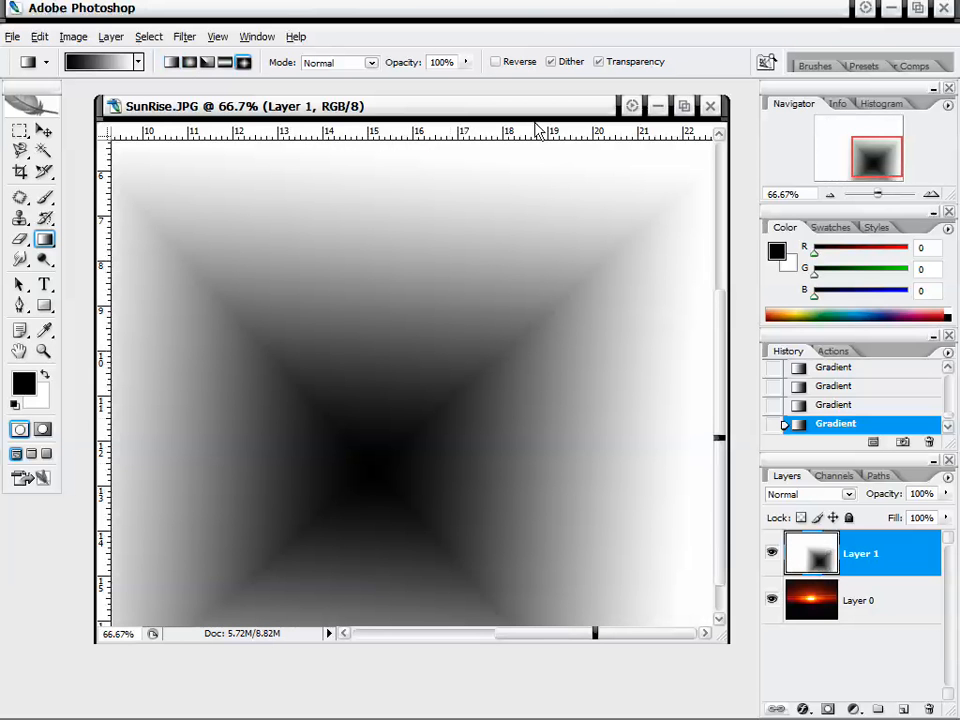
# - Set the gradient's blending mode to Linear Dodge and draw a diamond gradient over the layer
pyautogui.click(372, 64)
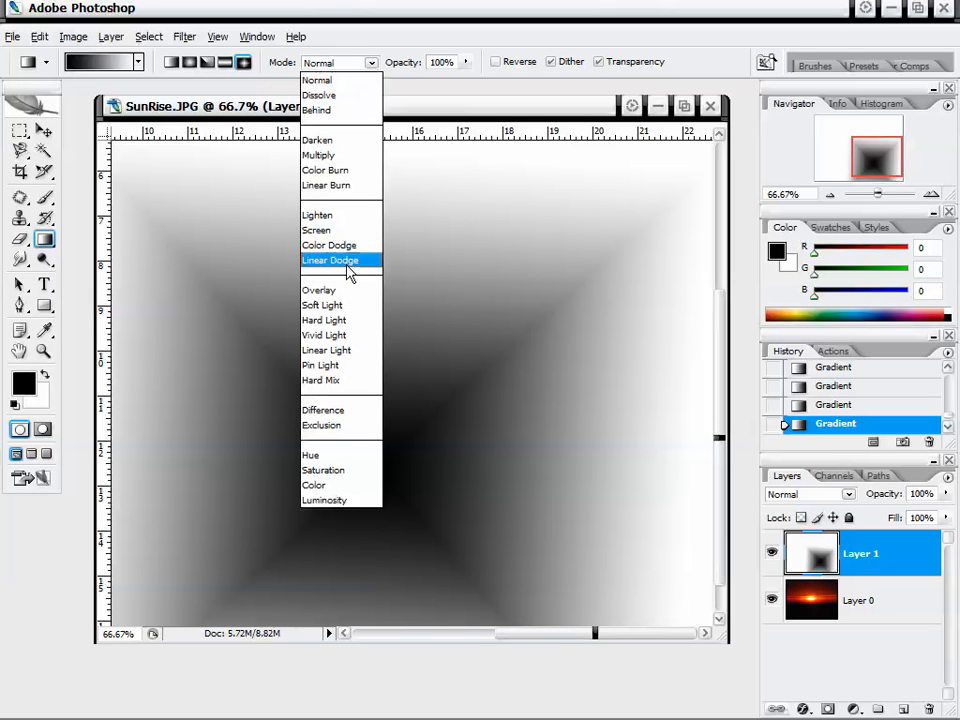
pyautogui.click(330, 260)
pyautogui.moveTo(343, 334)
pyautogui.mouseDown()
pyautogui.moveTo(527, 237)
pyautogui.moveTo(494, 368)
pyautogui.mouseUp()
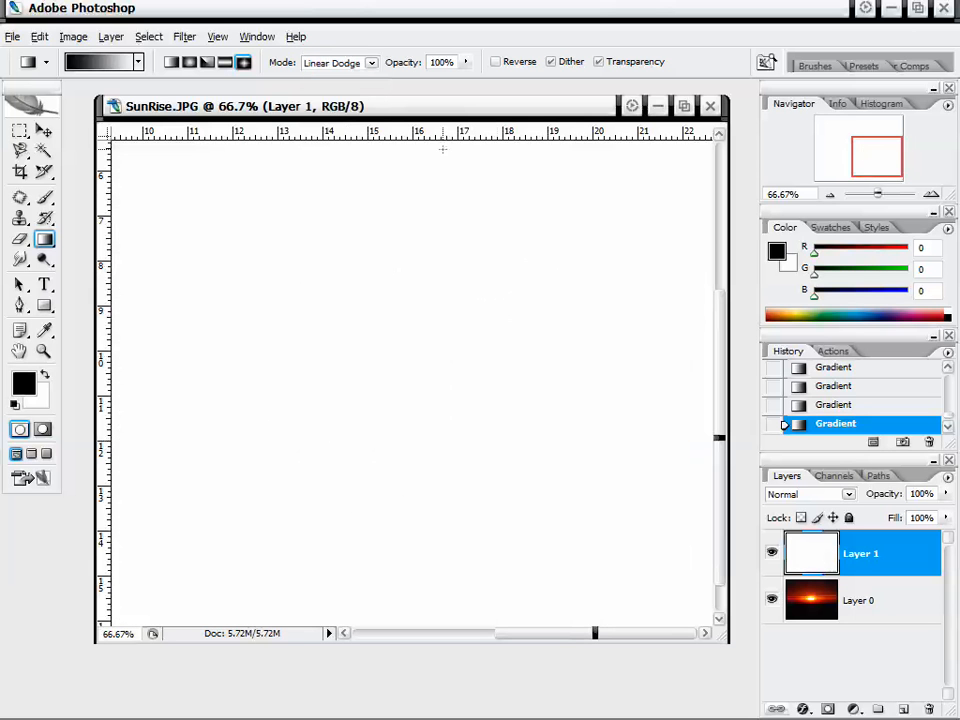
# - Set the gradient's blending mode to Linear Burn and layer overlapping diamond gradients in many directions across the white layer
pyautogui.click(350, 64)
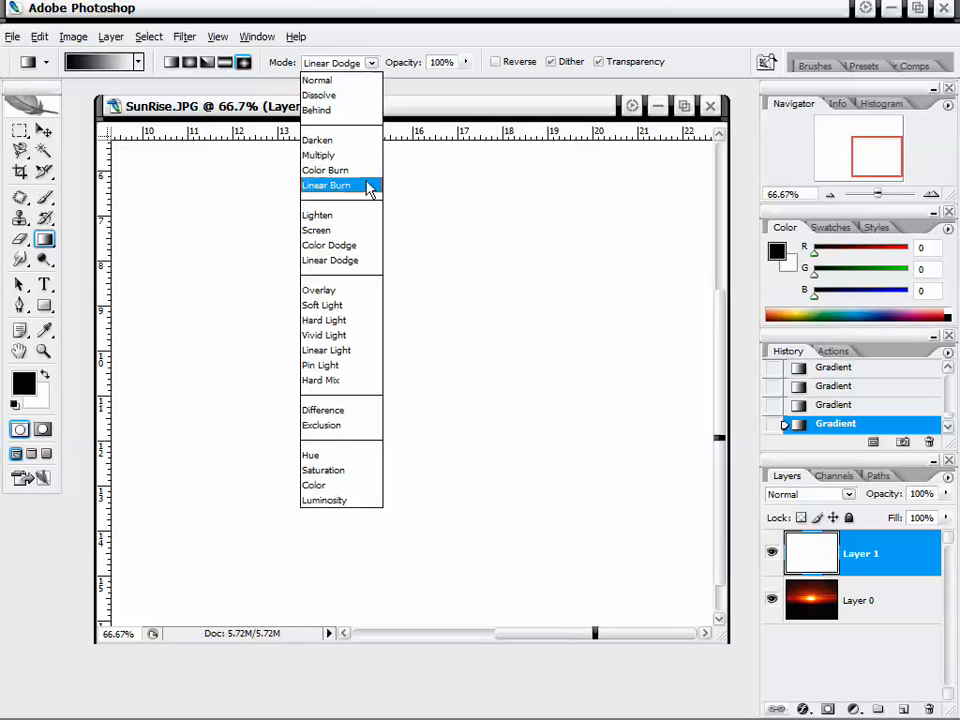
pyautogui.click(349, 189)
pyautogui.moveTo(348, 202)
pyautogui.mouseDown()
pyautogui.moveTo(531, 343)
pyautogui.moveTo(536, 272)
pyautogui.moveTo(300, 540)
pyautogui.mouseUp()
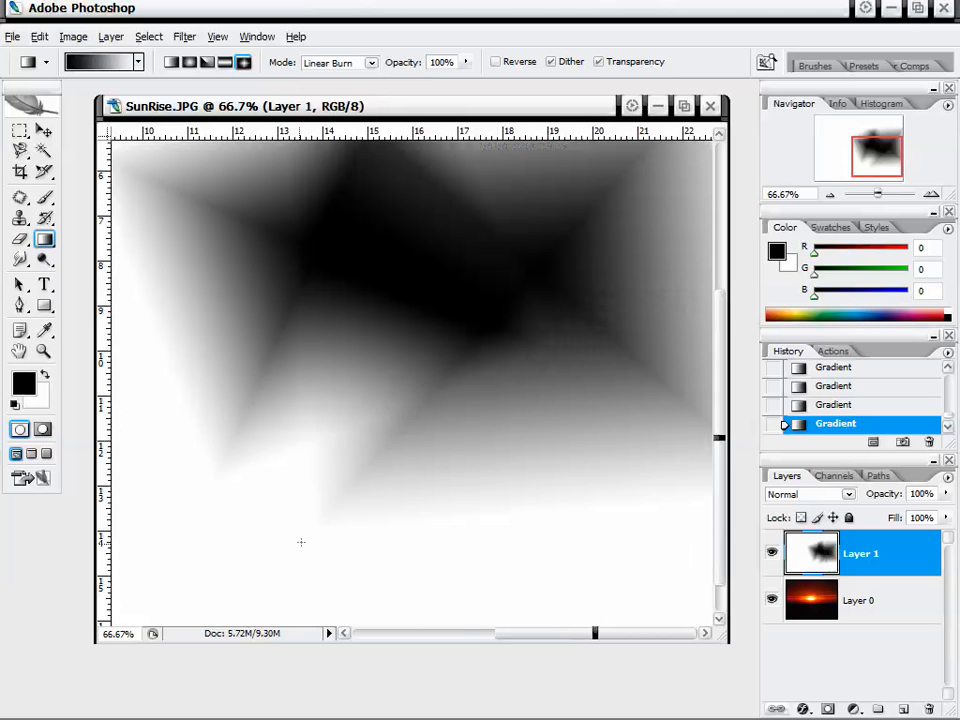
pyautogui.moveTo(219, 411); pyautogui.dragTo(429, 459)
pyautogui.moveTo(606, 581); pyautogui.dragTo(376, 294)
pyautogui.moveTo(454, 294); pyautogui.dragTo(437, 464)
pyautogui.moveTo(192, 493); pyautogui.dragTo(437, 332)
pyautogui.moveTo(639, 201); pyautogui.dragTo(602, 291)
pyautogui.moveTo(440, 492); pyautogui.dragTo(625, 418)
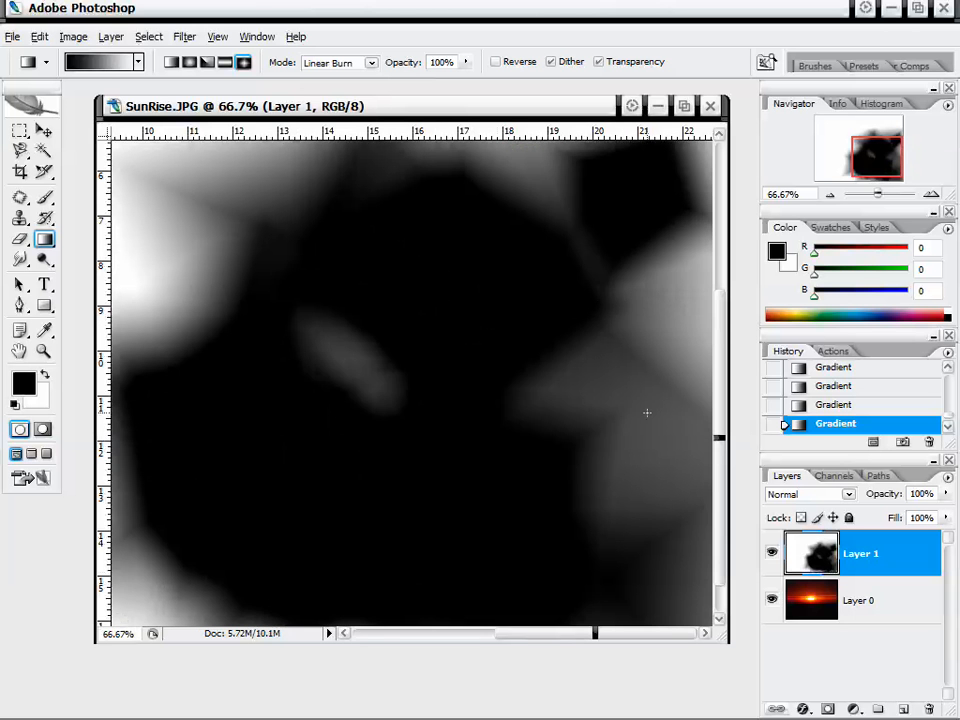
# - Change the gradient type to linear and draw two Linear Burn gradients in opposing directions to darken the layer
pyautogui.click(171, 62)
pyautogui.moveTo(210, 200); pyautogui.dragTo(523, 354)
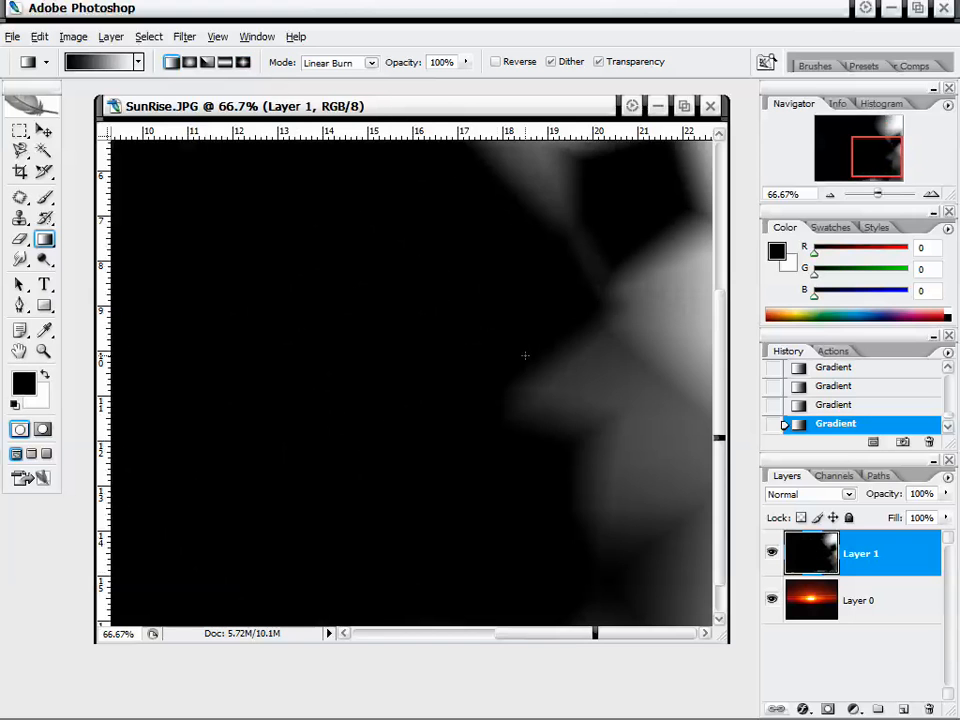
pyautogui.moveTo(604, 456)
pyautogui.mouseDown()
pyautogui.moveTo(216, 506)
pyautogui.moveTo(190, 428)
pyautogui.mouseUp()
# - Return the blending mode to Normal, choose the Chrome gradient preset and draw two linear gradients diagonally across the layer
pyautogui.click(355, 62)
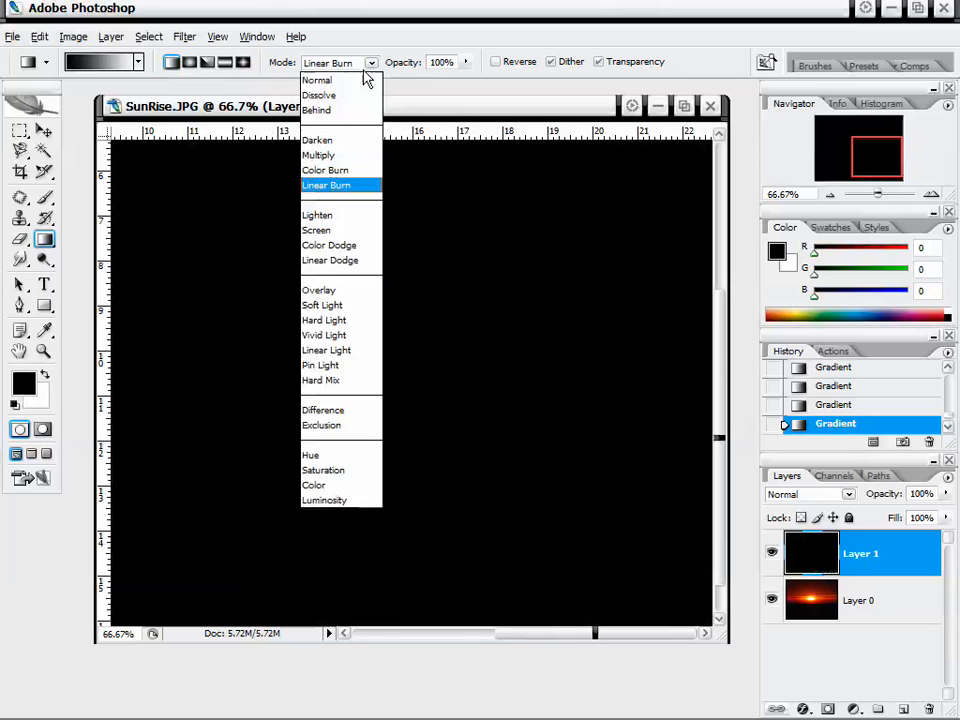
pyautogui.click(335, 77)
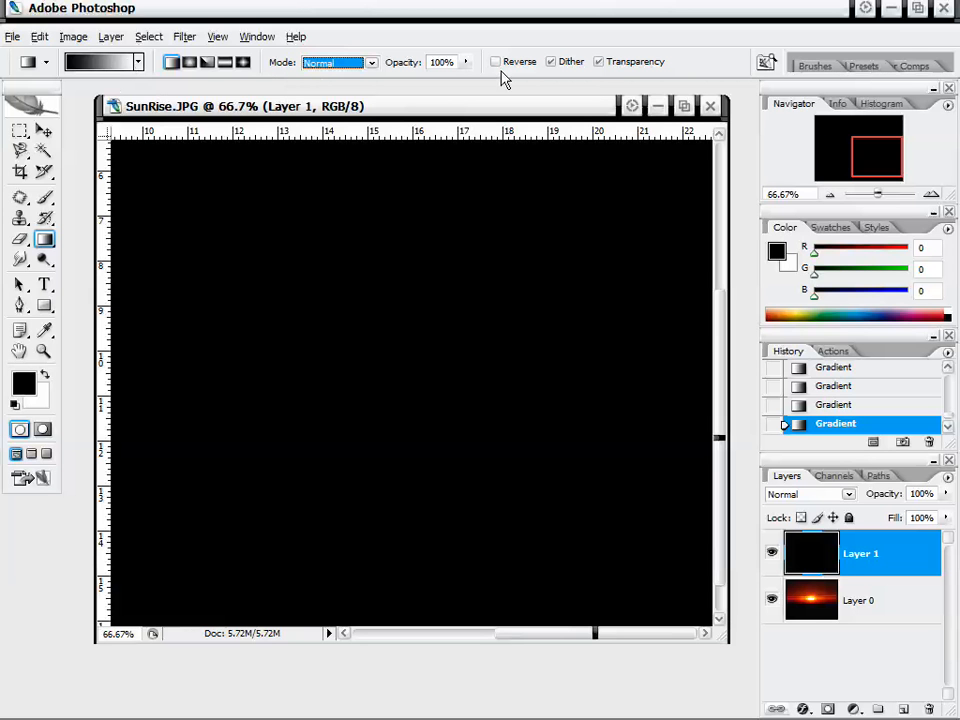
pyautogui.click(138, 62)
pyautogui.click(131, 131)
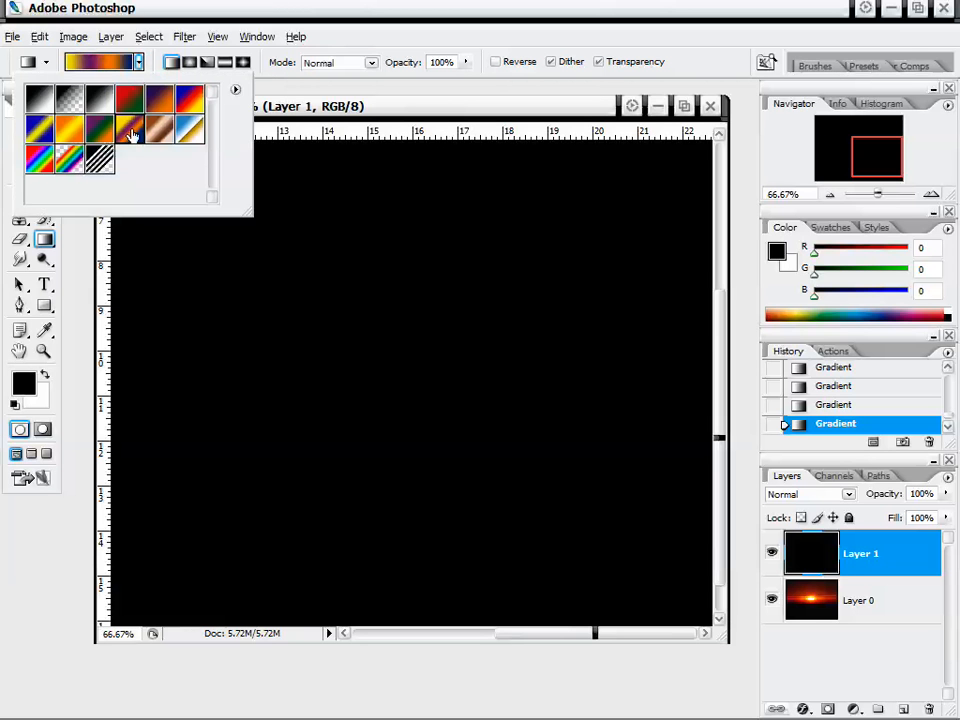
pyautogui.click(195, 141)
pyautogui.moveTo(254, 256); pyautogui.dragTo(527, 403)
pyautogui.moveTo(542, 527); pyautogui.dragTo(285, 348)
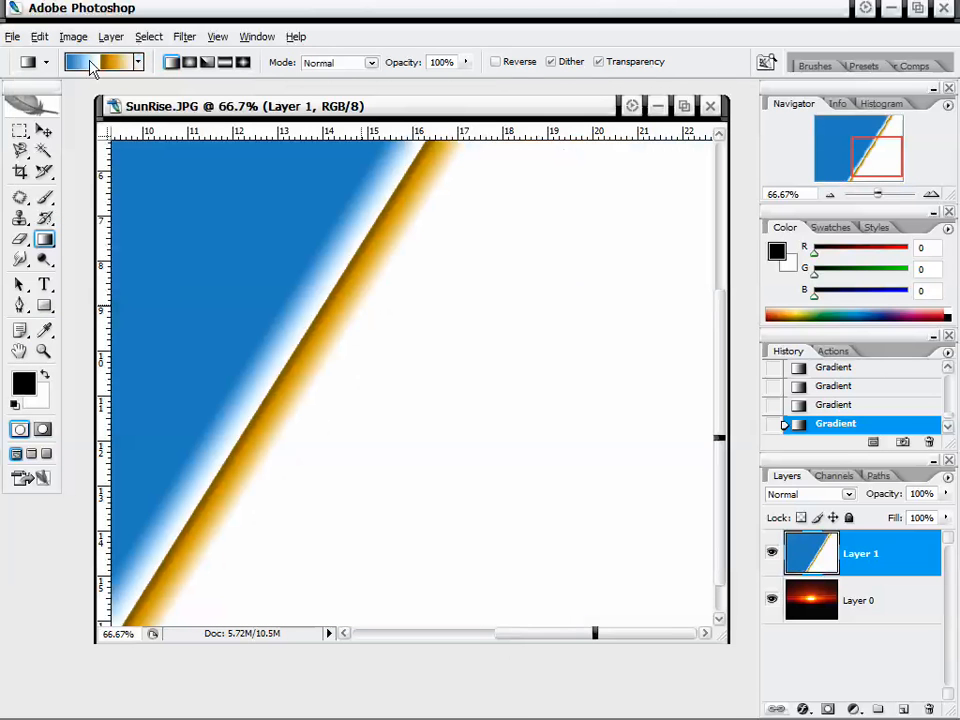
# - Rearrange the Chrome gradient's color stops in the Gradient Editor, with amber, light blue and brown at the start and white at 60%, and apply it
pyautogui.click(80, 62)
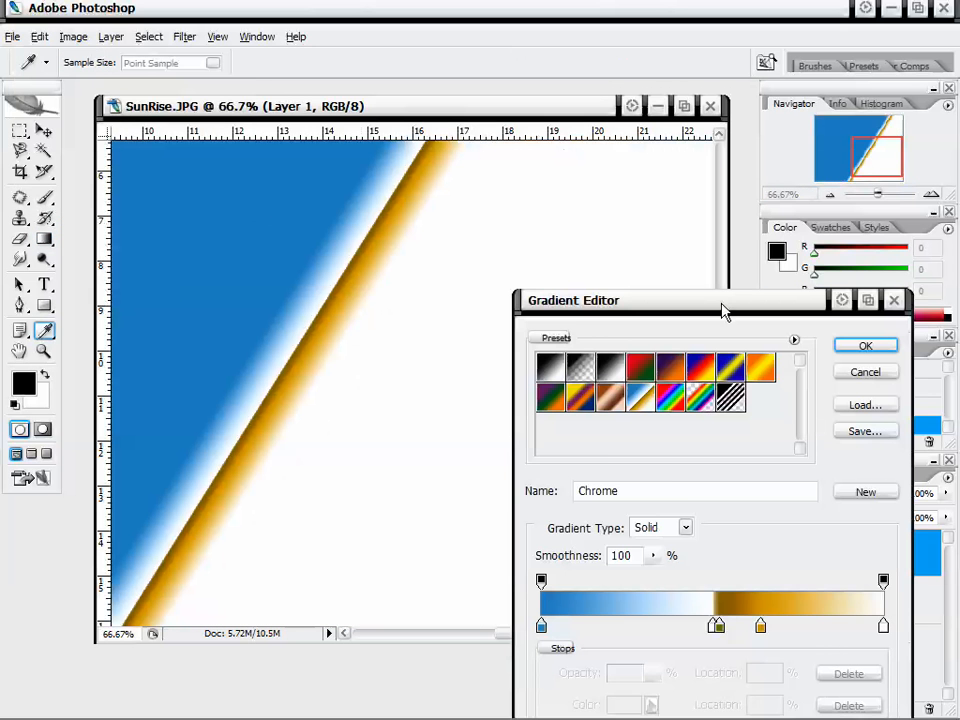
pyautogui.moveTo(724, 312); pyautogui.dragTo(333, 172)
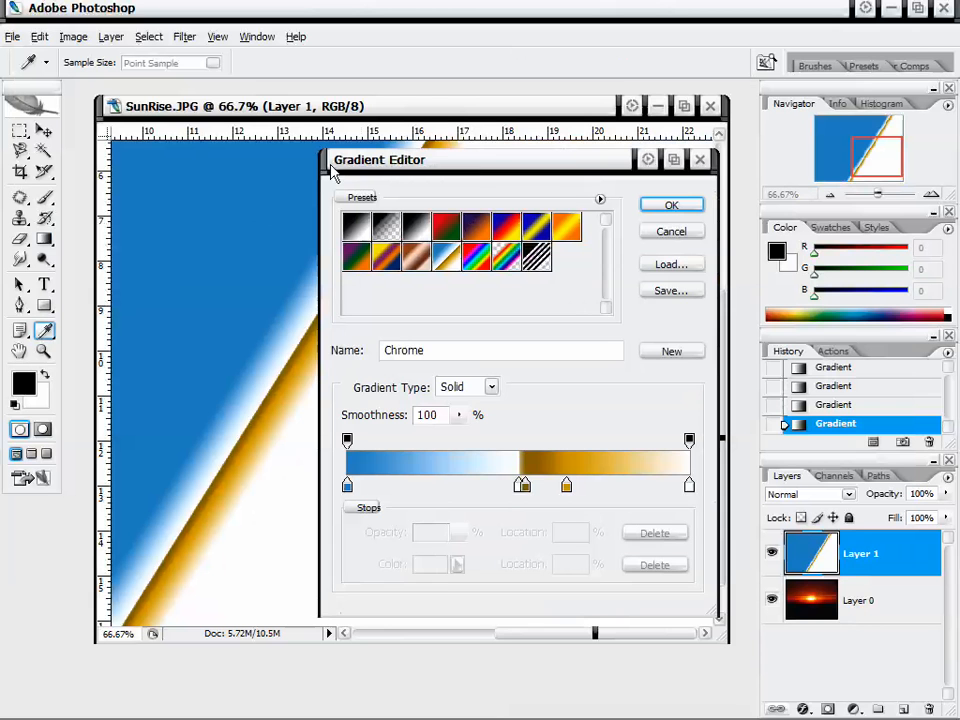
pyautogui.moveTo(495, 170); pyautogui.dragTo(466, 153)
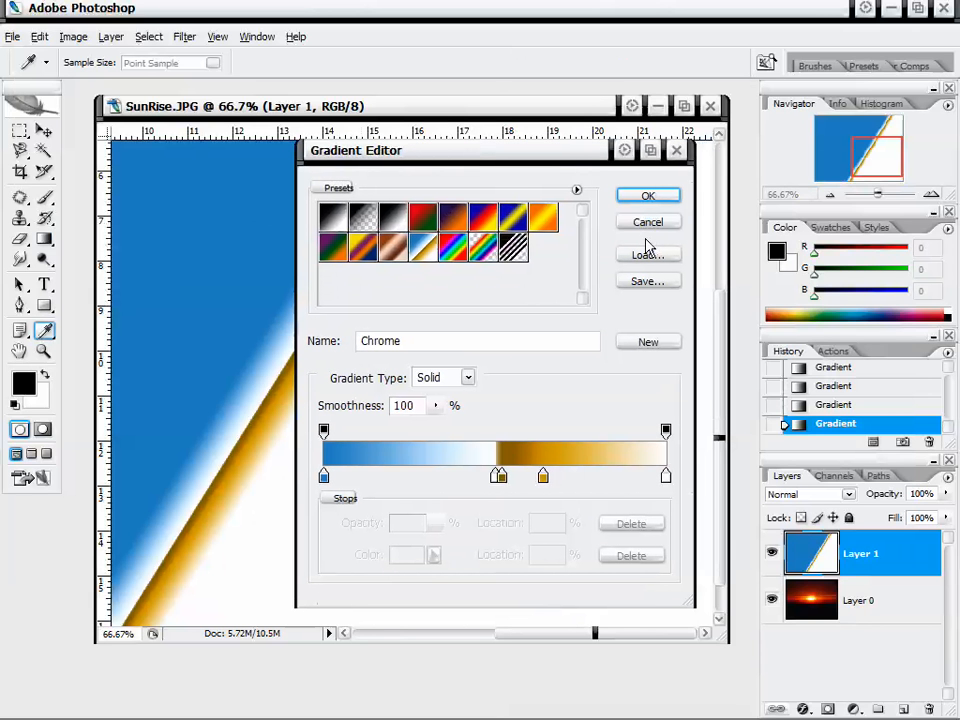
pyautogui.moveTo(596, 162); pyautogui.dragTo(600, 146)
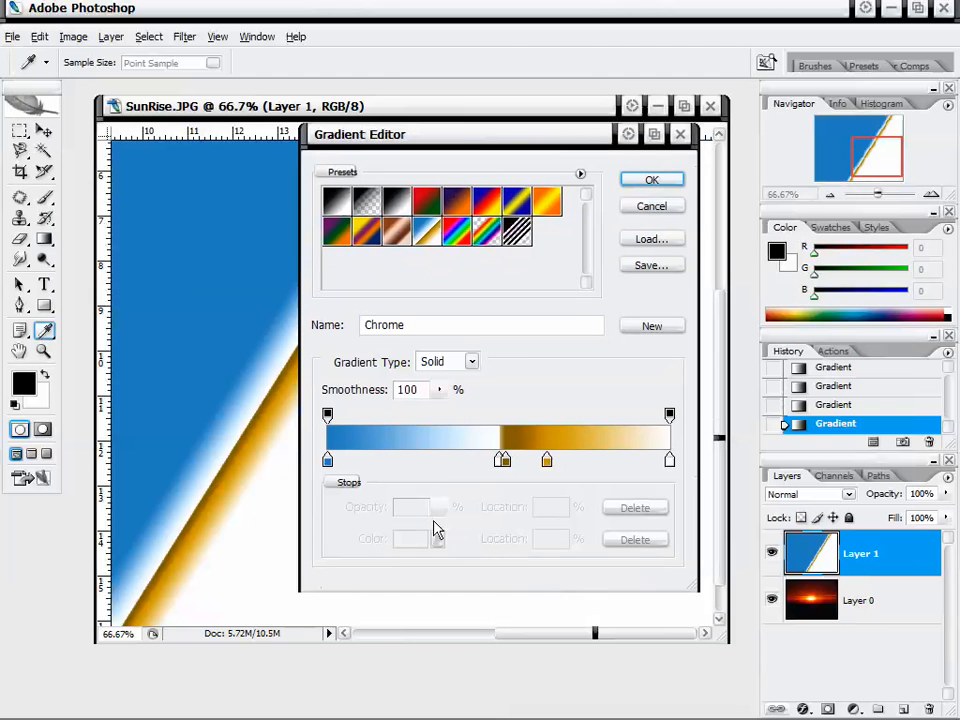
pyautogui.moveTo(327, 459); pyautogui.dragTo(413, 456)
pyautogui.click(476, 430)
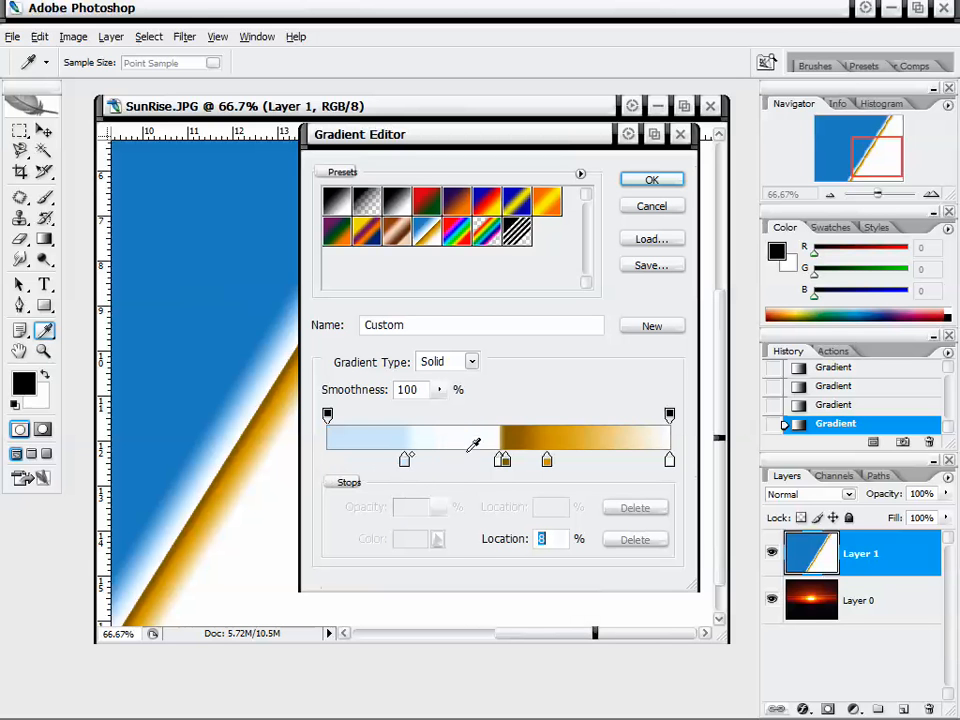
pyautogui.moveTo(506, 463); pyautogui.dragTo(533, 463)
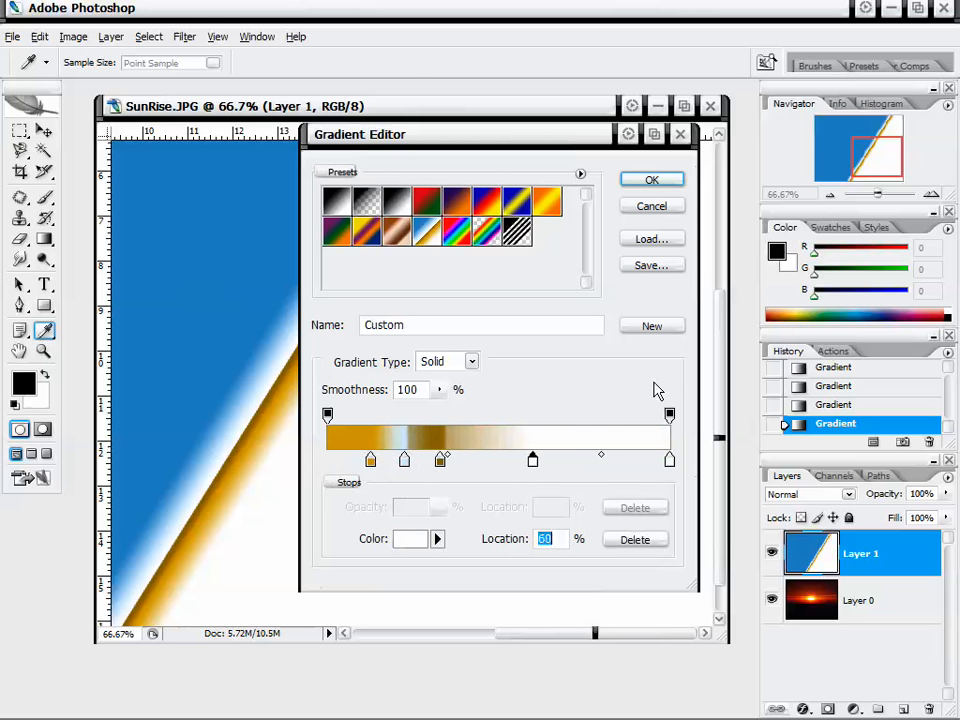
pyautogui.click(651, 183)
# - Draw several linear gradients with the customized gradient in different directions, ending with one toward the upper left
pyautogui.moveTo(310, 286); pyautogui.dragTo(508, 392)
pyautogui.moveTo(585, 491); pyautogui.dragTo(360, 403)
pyautogui.moveTo(282, 424); pyautogui.dragTo(493, 400)
pyautogui.moveTo(585, 392); pyautogui.dragTo(489, 306)
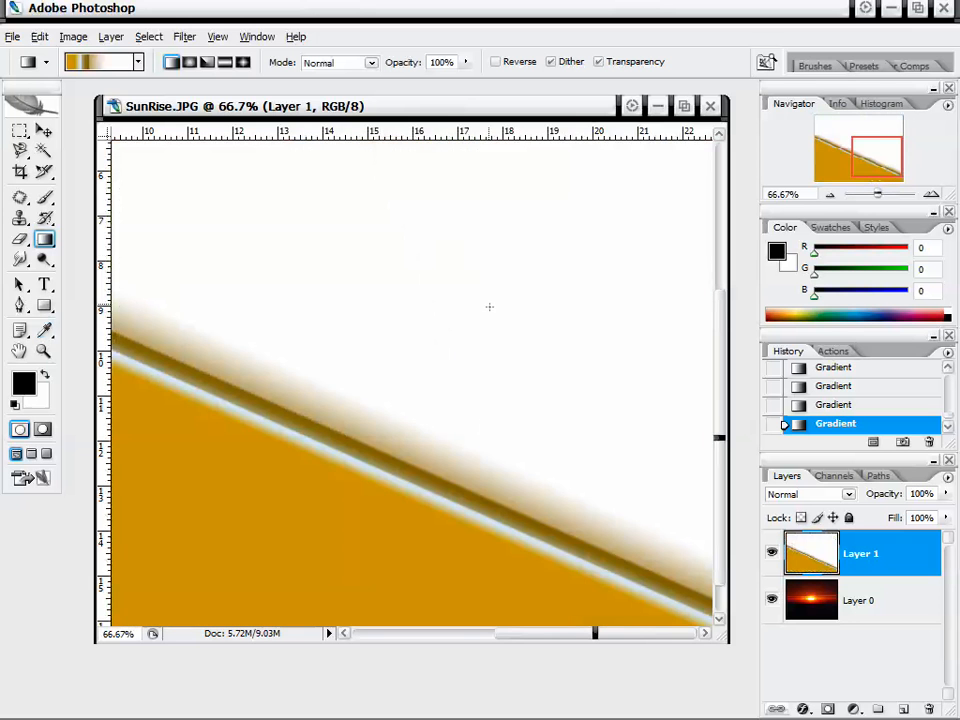
# - Reopen the custom gradient for editing, move its inner white stop to 83%, and add white stops at 43%, 63% and between them
pyautogui.click(105, 64)
pyautogui.moveTo(460, 140); pyautogui.dragTo(400, 98)
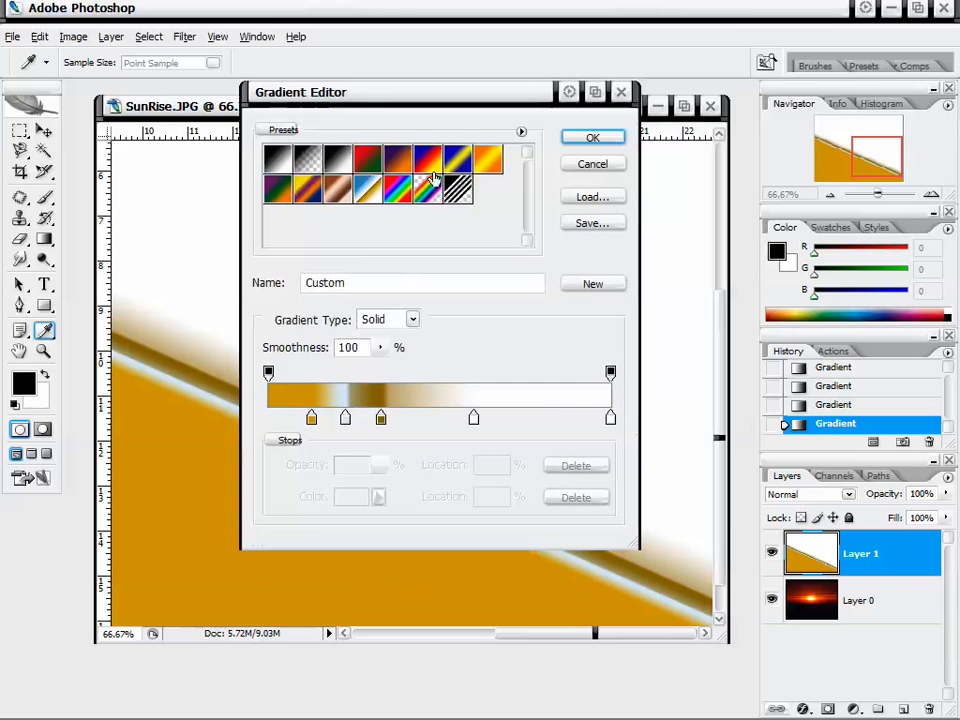
pyautogui.moveTo(472, 418); pyautogui.dragTo(552, 418)
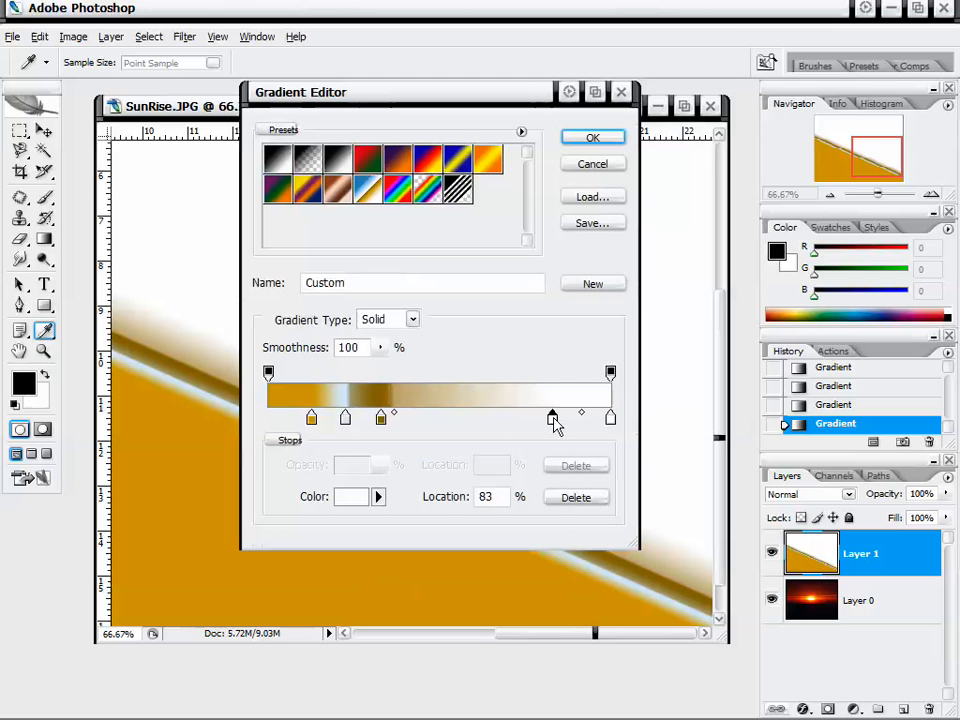
pyautogui.click(486, 420)
pyautogui.click(416, 420)
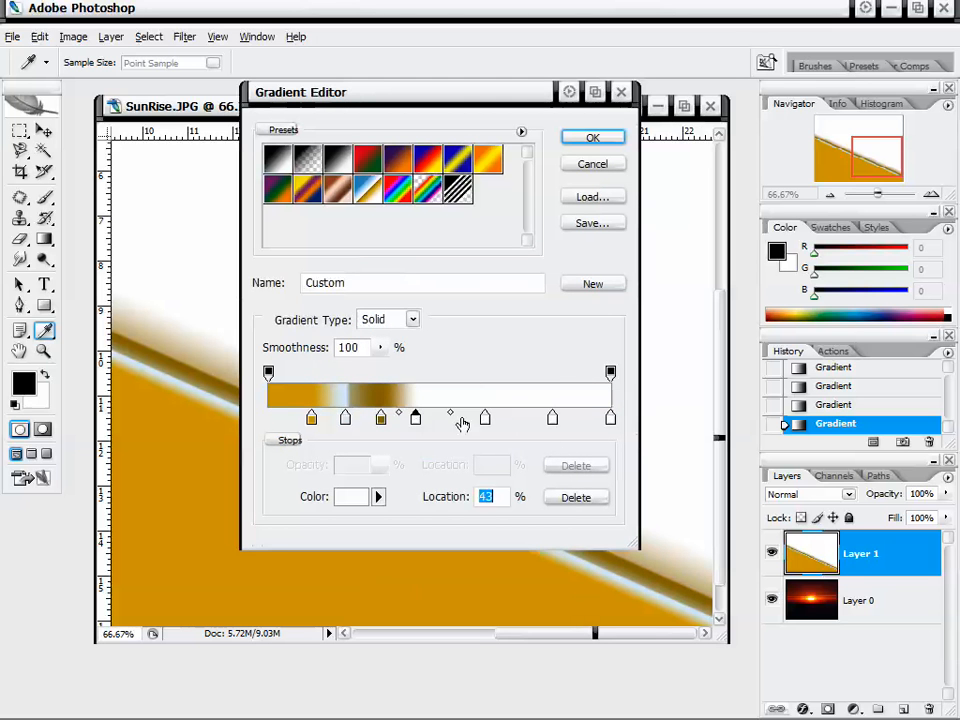
pyautogui.click(462, 420)
pyautogui.click(485, 420)
# - Recolor the gradient stop at 63% to a deep violet-blue
pyautogui.click(350, 497)
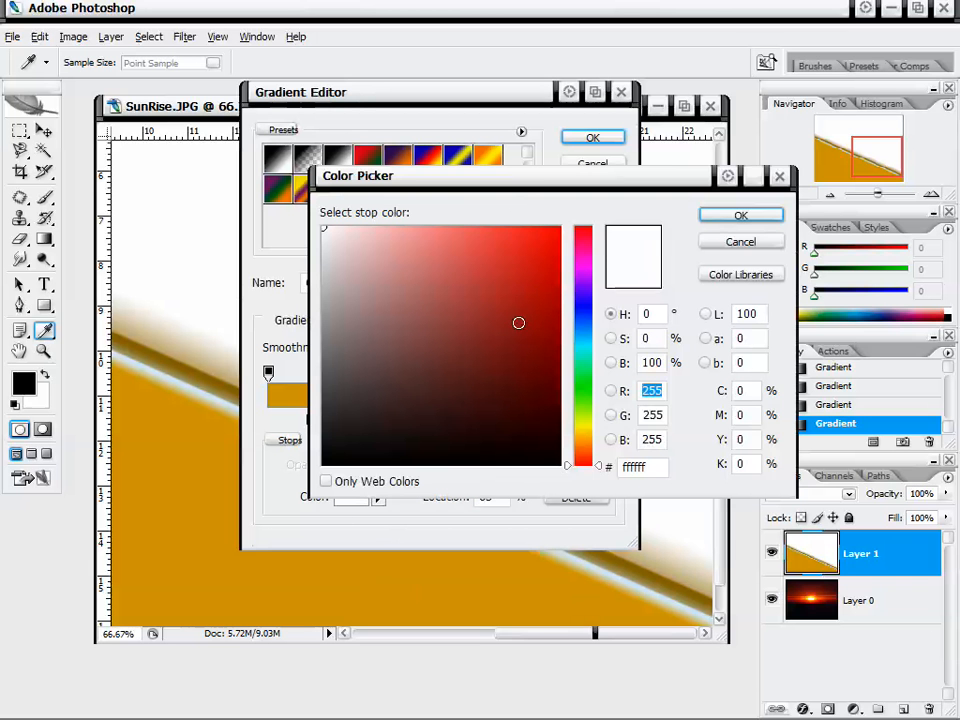
pyautogui.click(538, 300)
pyautogui.click(583, 299)
pyautogui.click(740, 216)
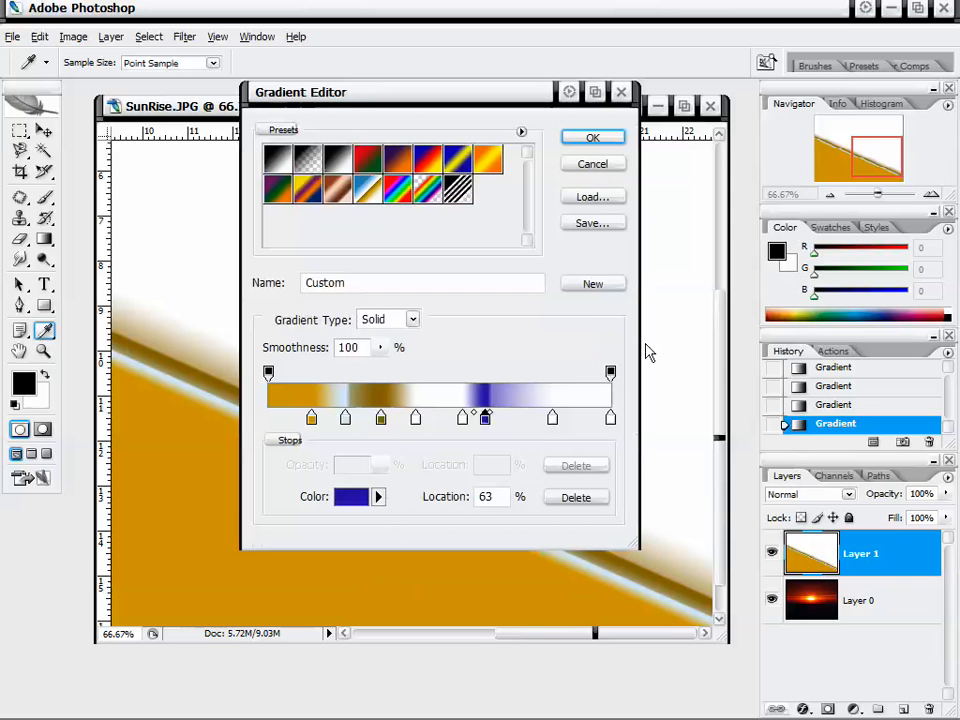
# - Recolor the gradient stop at 83% to dark blue, 0b218f
pyautogui.click(554, 419)
pyautogui.click(356, 503)
pyautogui.click(583, 314)
pyautogui.click(542, 330)
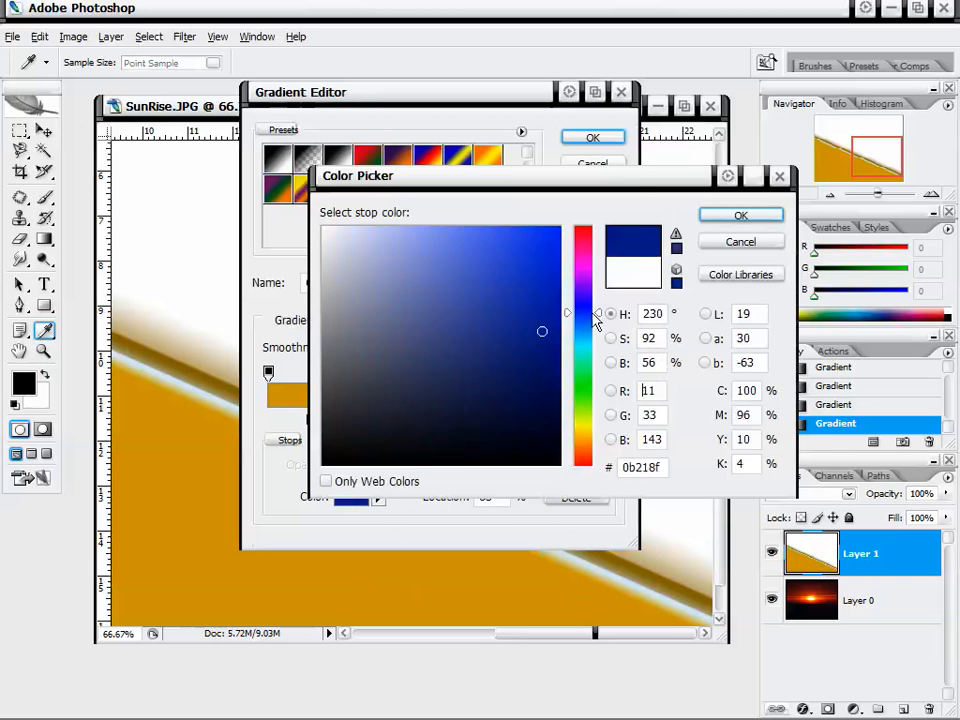
pyautogui.click(740, 216)
# - Slide the violet gradient stop to 68% and back, and set the midpoint between the 83% dark blue stop and the white end stop to 32%
pyautogui.moveTo(462, 418); pyautogui.dragTo(500, 418)
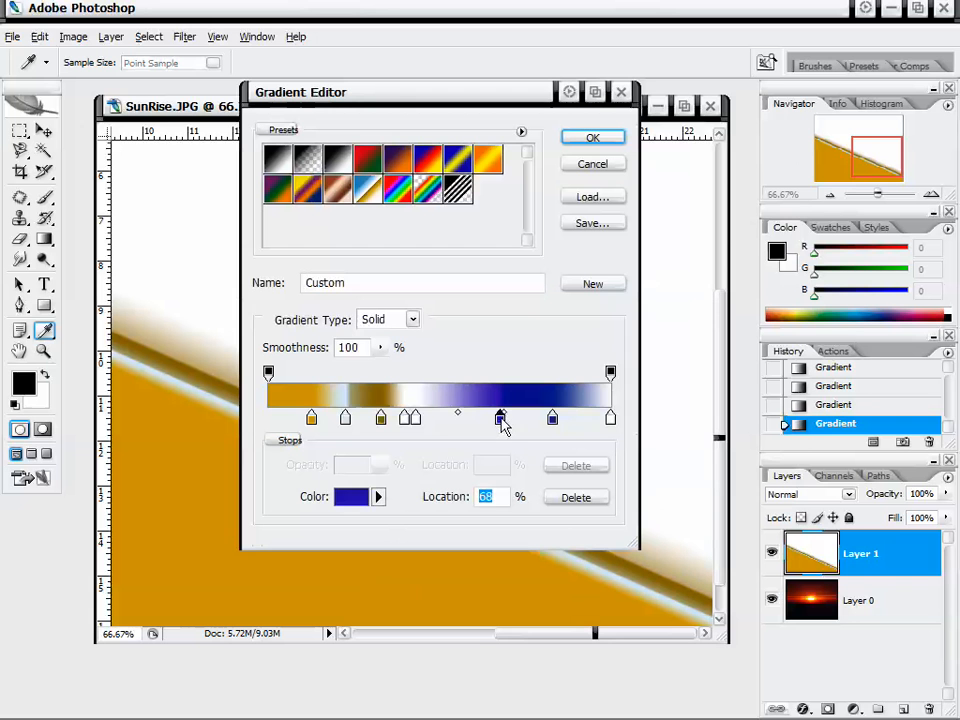
pyautogui.moveTo(501, 419); pyautogui.dragTo(441, 413)
pyautogui.click(552, 419)
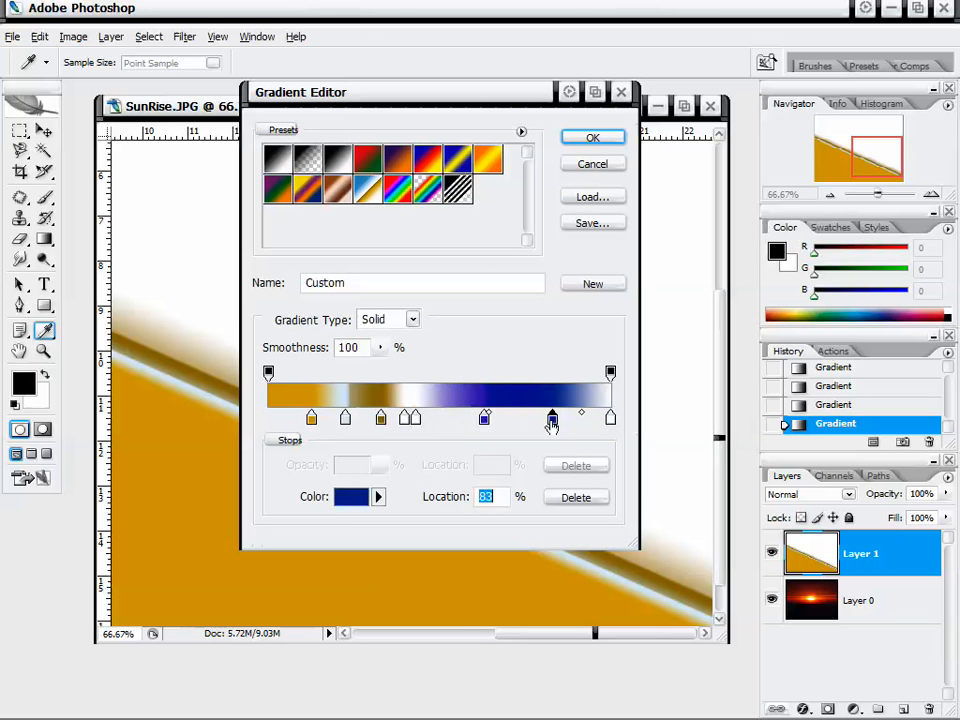
pyautogui.moveTo(586, 418); pyautogui.dragTo(600, 418)
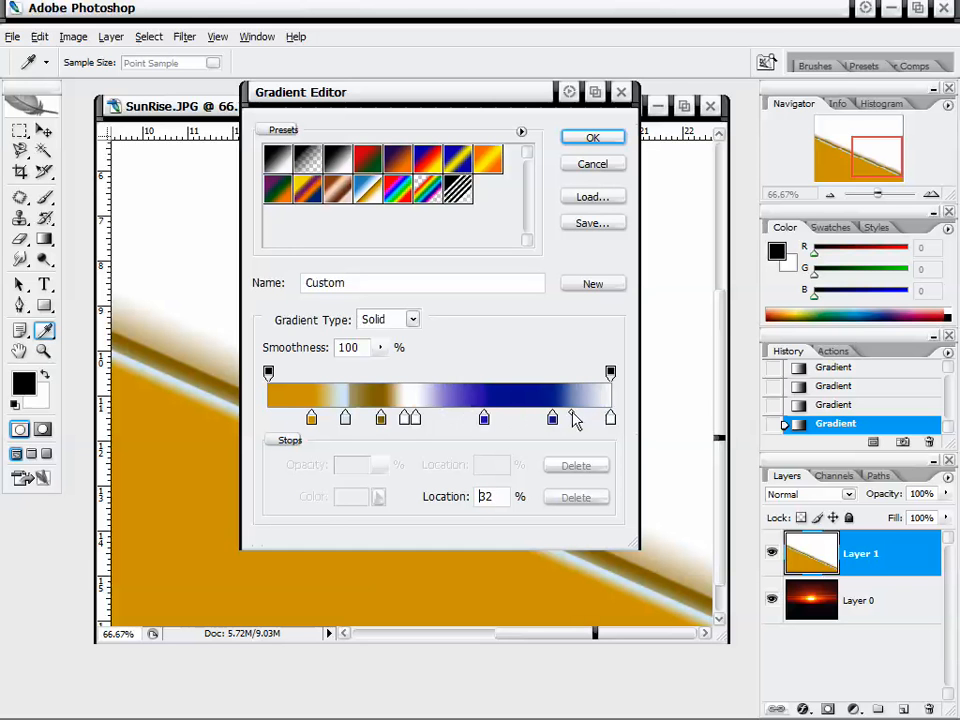
# - Shift the violet stop slightly and add a dark blue stop on each side of it in the custom gradient
pyautogui.click(488, 417)
pyautogui.moveTo(520, 418); pyautogui.dragTo(501, 423)
pyautogui.click(453, 420)
# - Move the orange gradient stop to 7%, shift the brown stop slightly toward it, and try adjusting the smoothness
pyautogui.moveTo(311, 418); pyautogui.dragTo(292, 418)
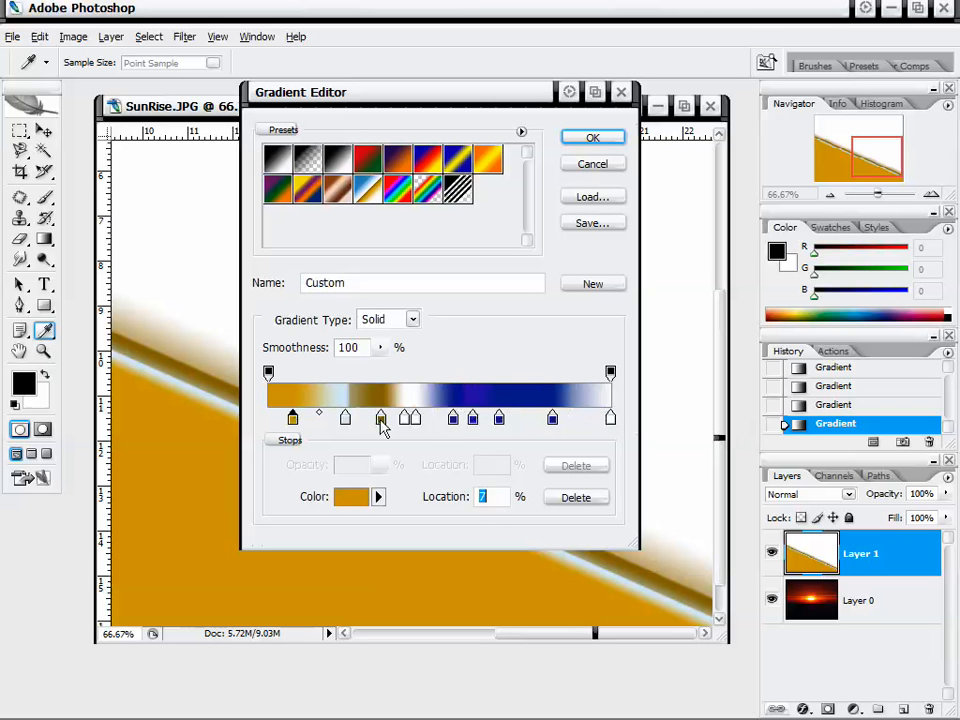
pyautogui.moveTo(381, 424); pyautogui.dragTo(373, 424)
pyautogui.click(380, 347)
pyautogui.moveTo(378, 369)
pyautogui.mouseDown()
pyautogui.moveTo(250, 370)
pyautogui.moveTo(390, 372)
pyautogui.mouseUp()
# - Change the custom gradient's type to Noise, accept it, and draw a linear gradient toward the upper left on Layer 1
pyautogui.click(412, 319)
pyautogui.click(375, 354)
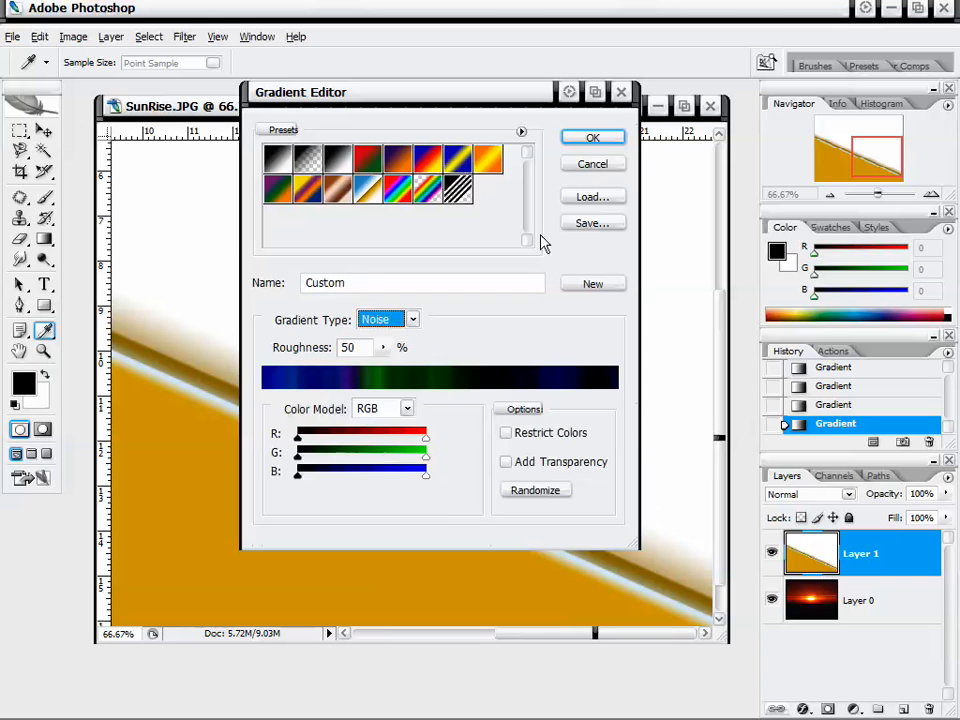
pyautogui.click(592, 137)
pyautogui.moveTo(560, 290); pyautogui.dragTo(401, 247)
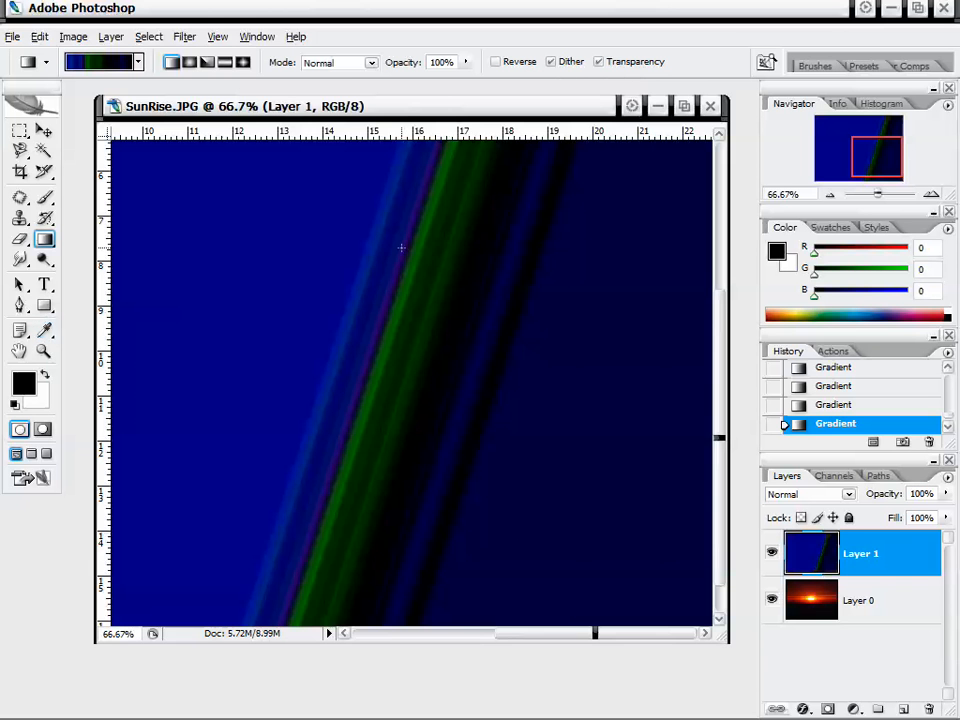
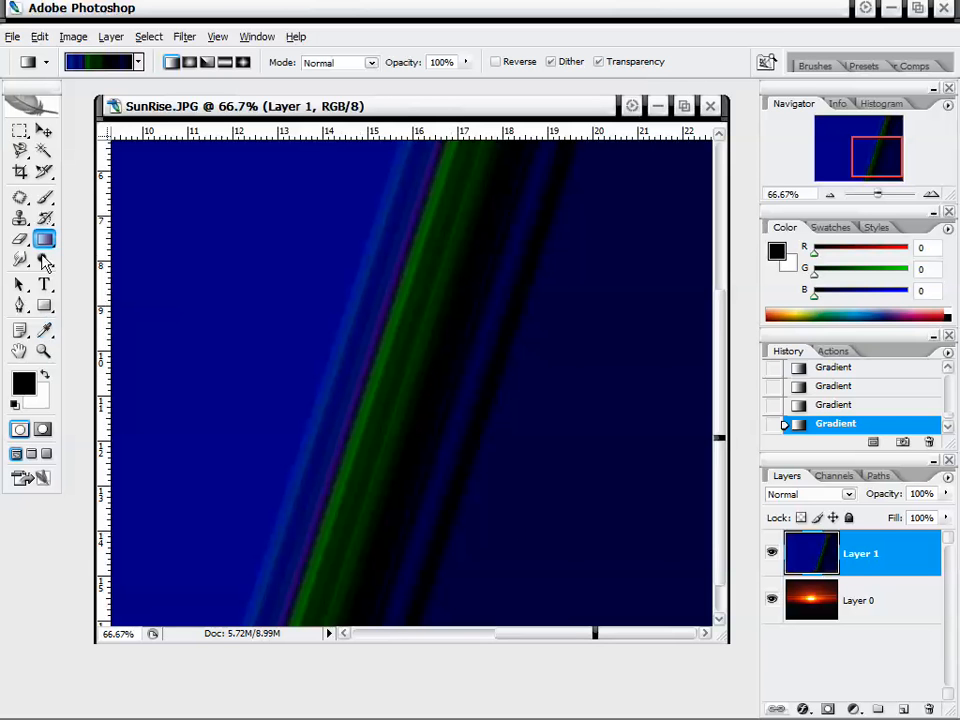
# - Draw several overlapping noise gradients in different directions in Linear Dodge mode, and return the gradient mode to Normal
pyautogui.click(342, 66)
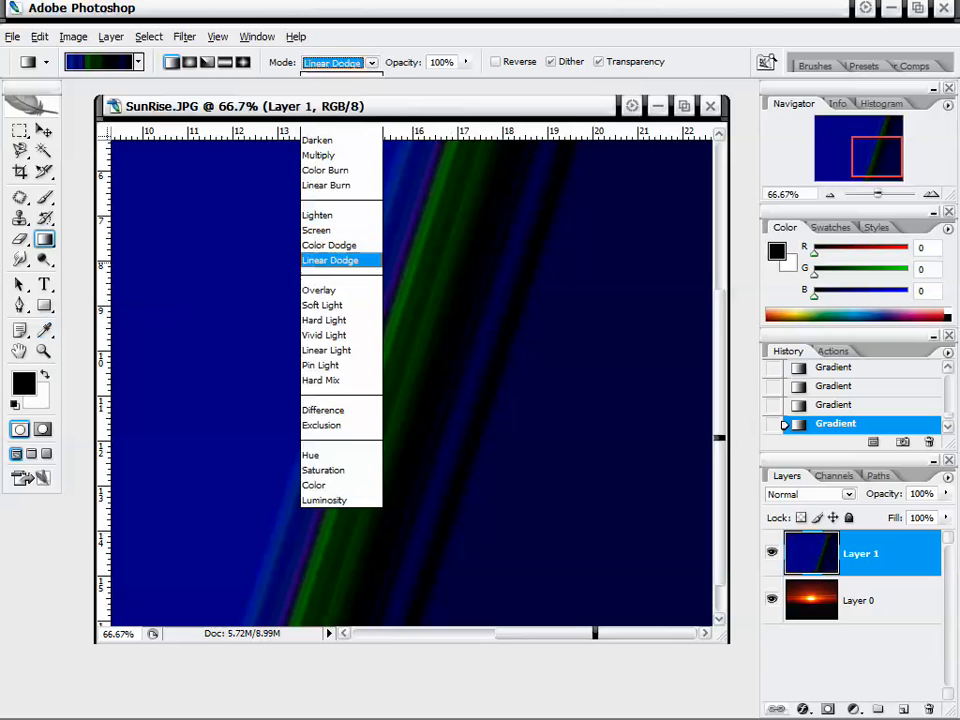
pyautogui.click(330, 260)
pyautogui.moveTo(176, 270); pyautogui.dragTo(356, 345)
pyautogui.moveTo(534, 433); pyautogui.dragTo(306, 229)
pyautogui.moveTo(583, 373); pyautogui.dragTo(486, 476)
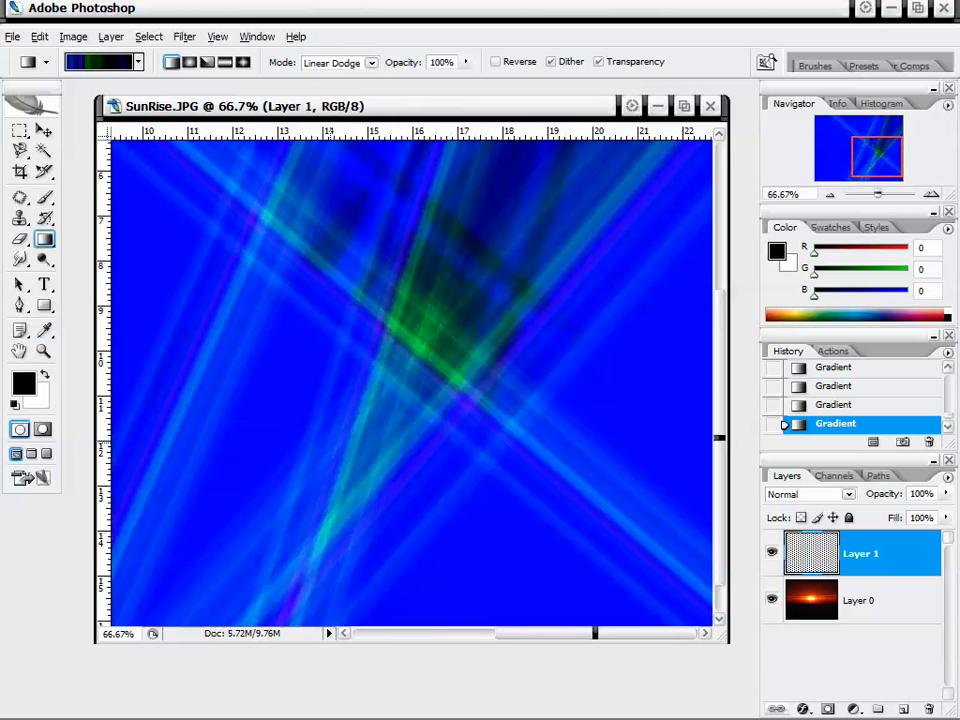
pyautogui.moveTo(500, 350); pyautogui.dragTo(608, 414)
pyautogui.moveTo(242, 343)
pyautogui.mouseDown()
pyautogui.moveTo(354, 377)
pyautogui.moveTo(298, 393)
pyautogui.mouseUp()
pyautogui.moveTo(430, 200); pyautogui.dragTo(331, 418)
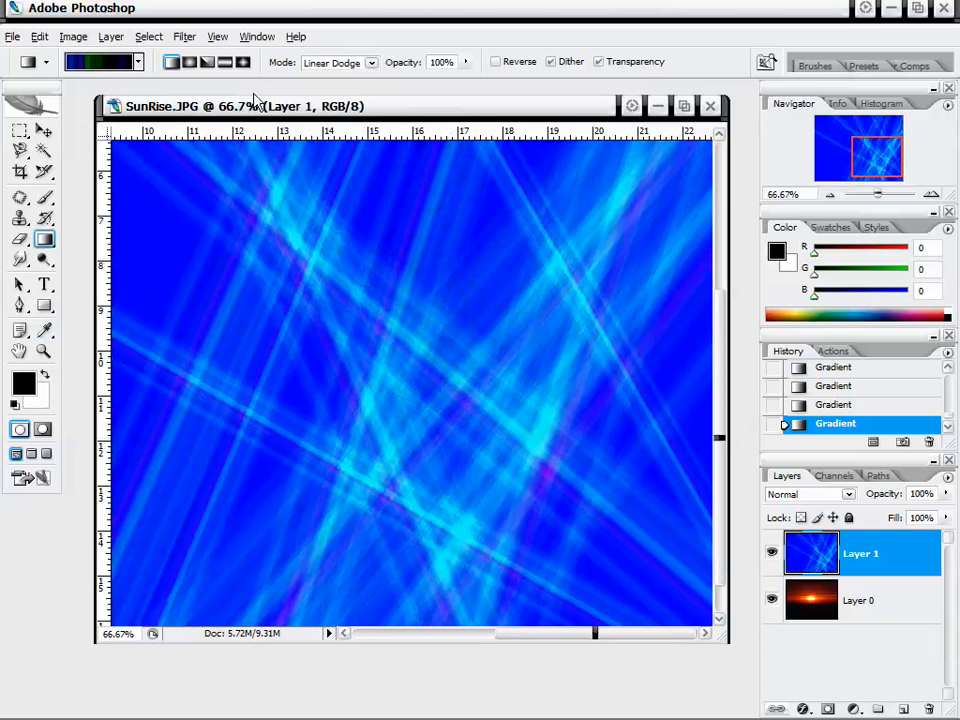
pyautogui.click(337, 63)
pyautogui.click(332, 62)
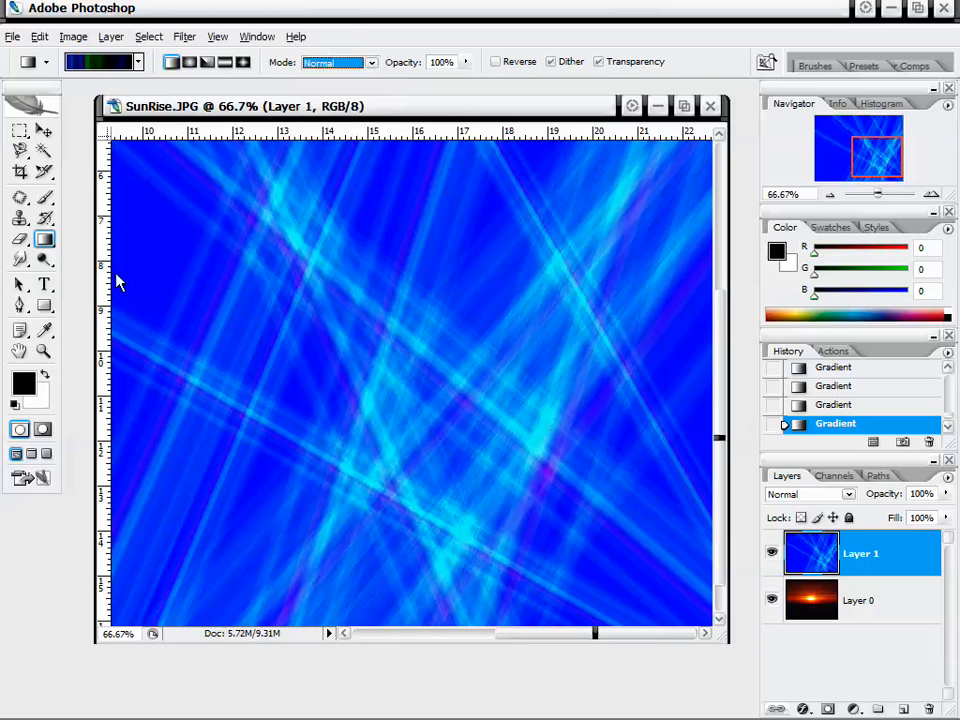
# - Hide Layer 1, make Layer 0 the active layer with the sun in view, and choose the Smudge tool
pyautogui.click(21, 258)
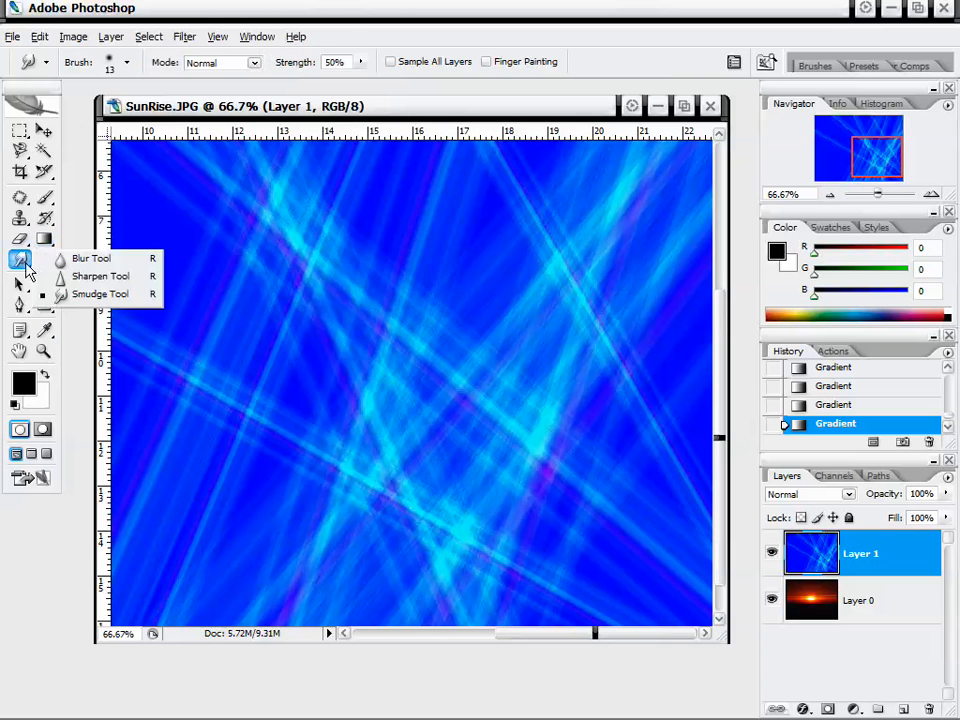
pyautogui.click(772, 554)
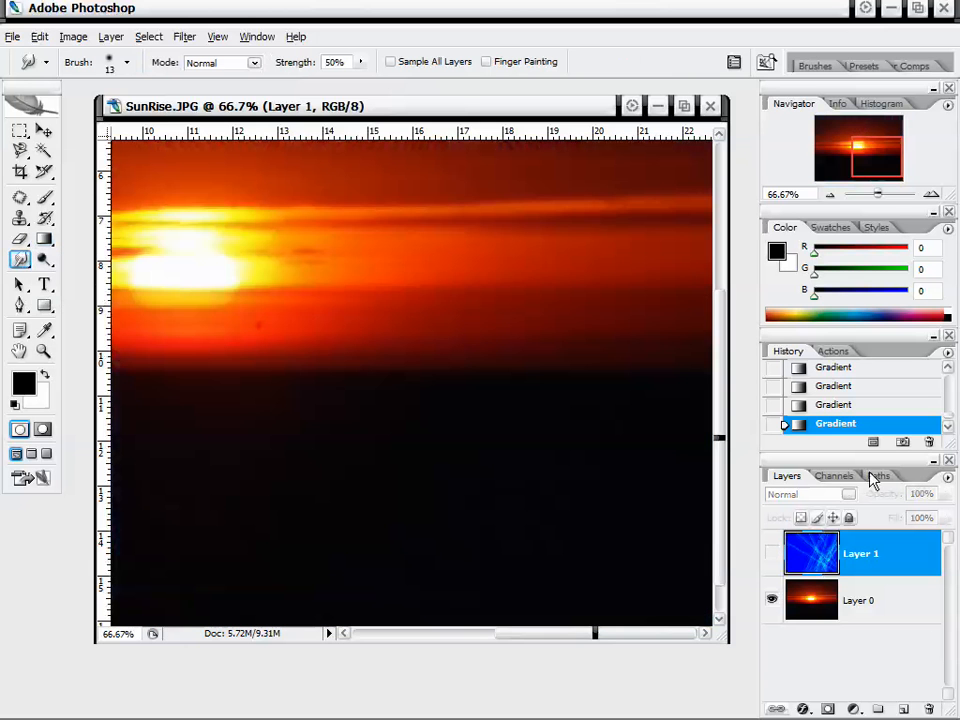
pyautogui.moveTo(835, 149); pyautogui.dragTo(858, 146)
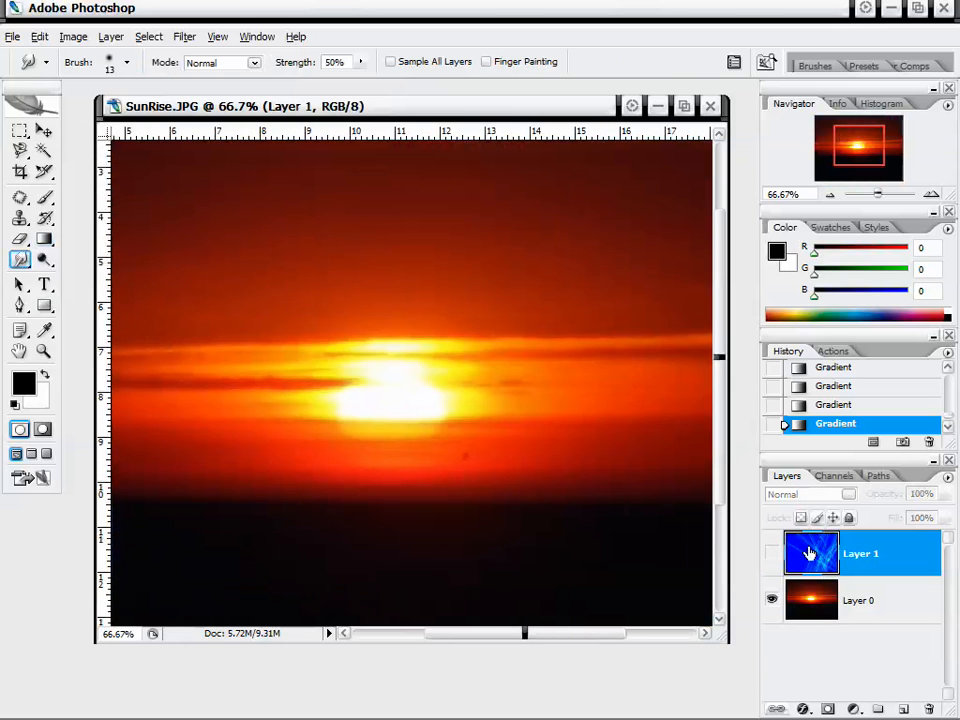
pyautogui.click(873, 603)
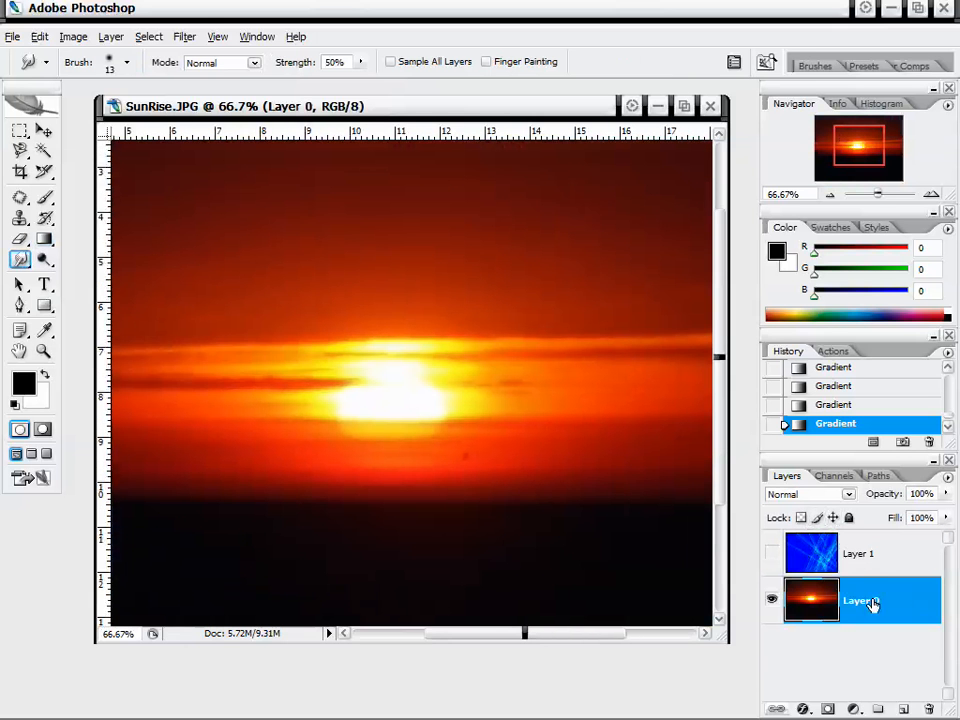
pyautogui.click(20, 260)
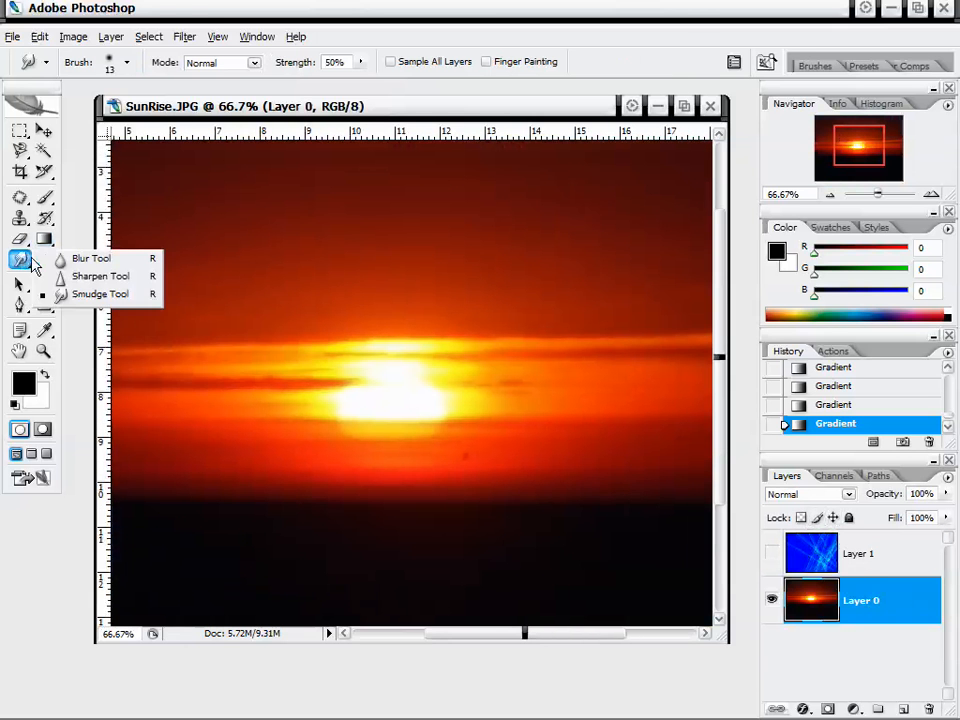
pyautogui.click(118, 294)
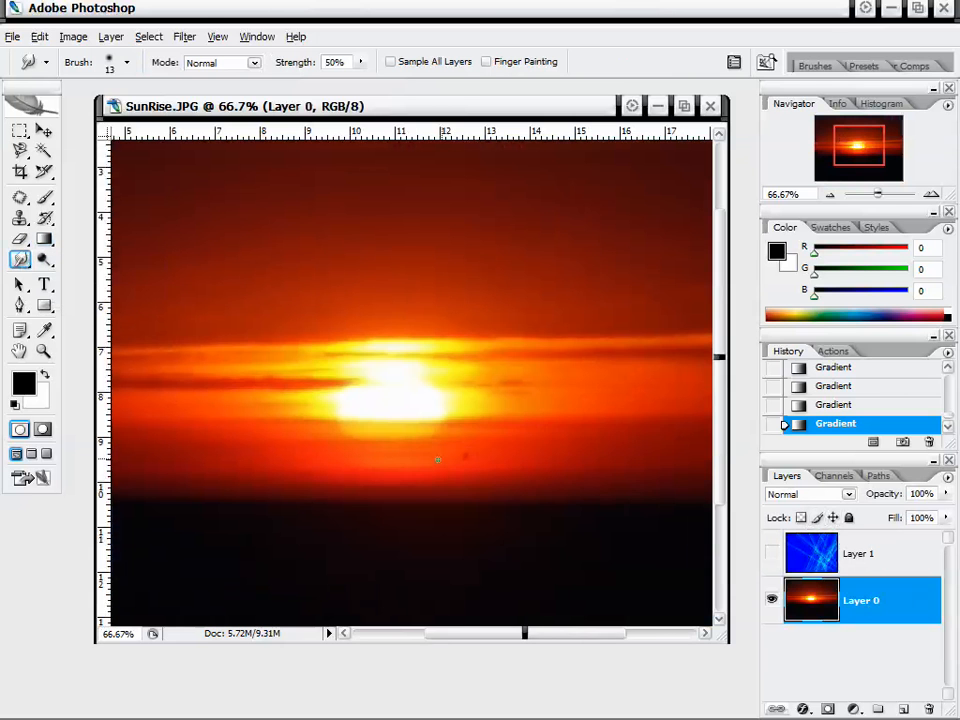
# - Try smudging the sun's upper edge with a 101 px brush at 50% strength, and undo the smudge
pyautogui.rightClick(441, 430)
pyautogui.click(496, 393)
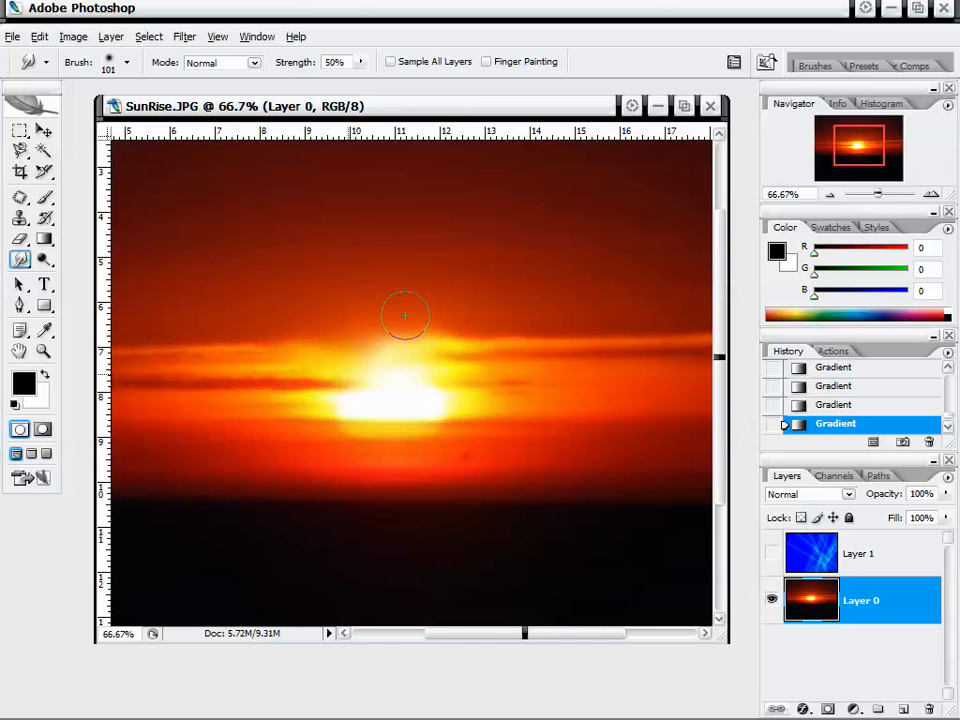
pyautogui.moveTo(405, 316)
pyautogui.mouseDown()
pyautogui.moveTo(452, 347)
pyautogui.moveTo(485, 352)
pyautogui.mouseUp()
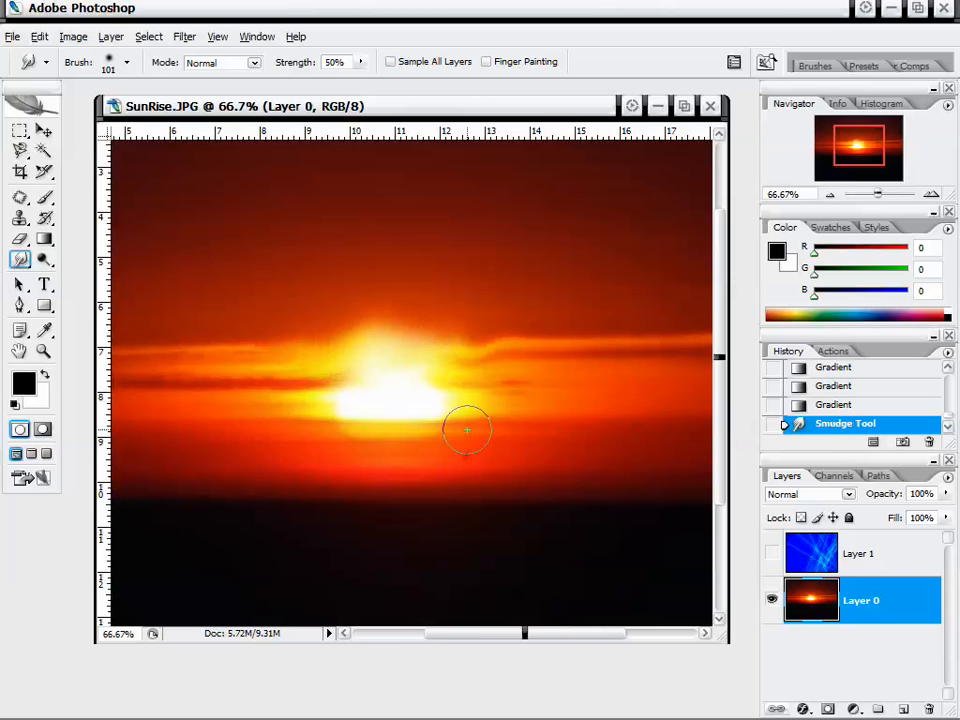
pyautogui.hotkey('ctrl', 'z')
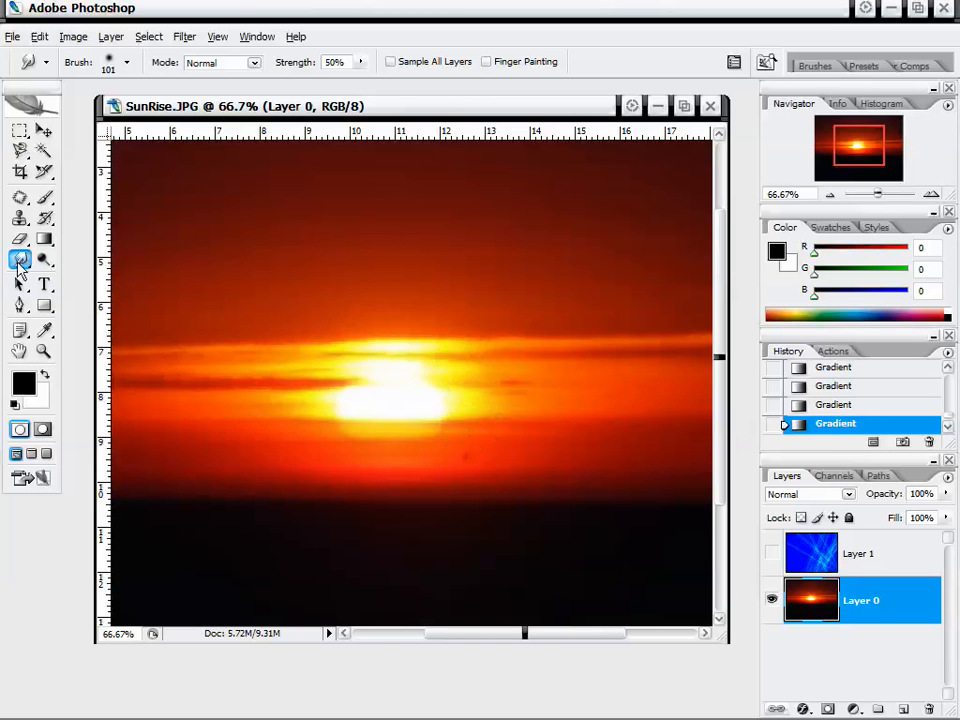
# - Try a long winding smudge from the sun across the sky at 100% strength, and undo it
pyautogui.moveTo(360, 62)
pyautogui.mouseDown()
pyautogui.moveTo(379, 86)
pyautogui.moveTo(394, 86)
pyautogui.mouseUp()
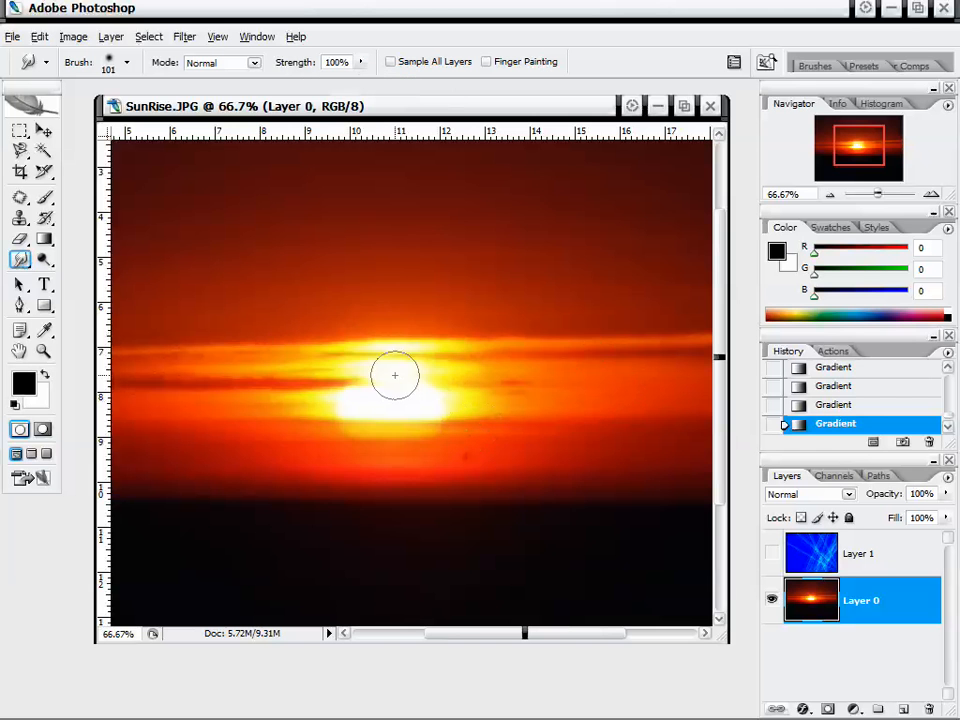
pyautogui.moveTo(394, 375)
pyautogui.mouseDown()
pyautogui.moveTo(412, 282)
pyautogui.moveTo(313, 457)
pyautogui.moveTo(368, 346)
pyautogui.moveTo(570, 326)
pyautogui.moveTo(581, 265)
pyautogui.moveTo(522, 264)
pyautogui.moveTo(610, 435)
pyautogui.moveTo(528, 541)
pyautogui.moveTo(554, 531)
pyautogui.moveTo(446, 568)
pyautogui.mouseUp()
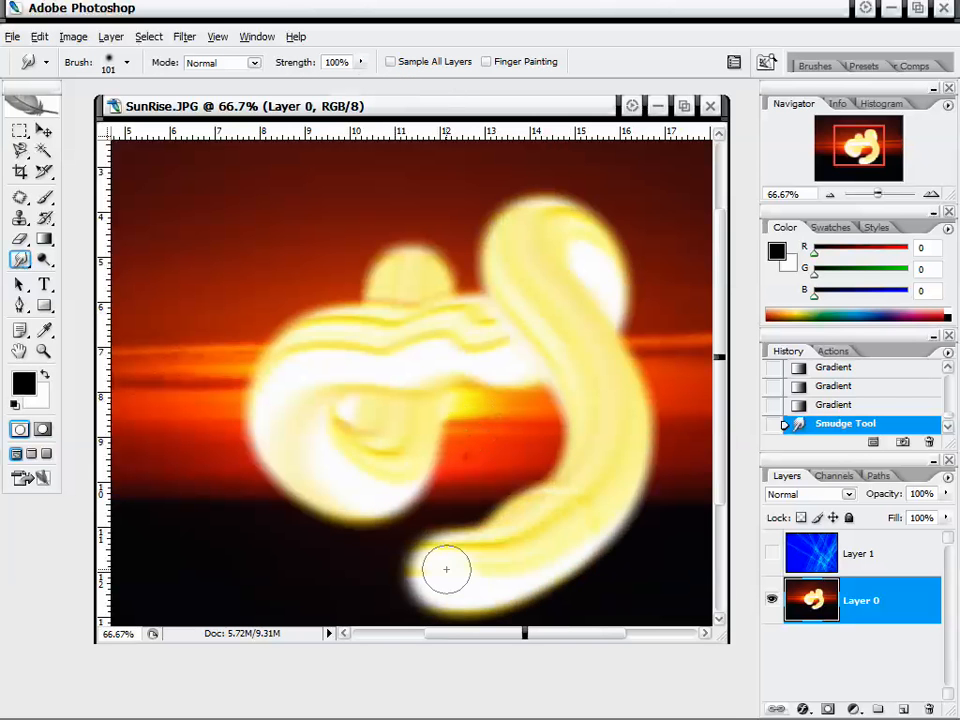
pyautogui.hotkey('ctrl', 'z')
# - Lower the smudge strength to 10% and try a short upward smudge from the sun
pyautogui.moveTo(360, 62); pyautogui.dragTo(345, 84)
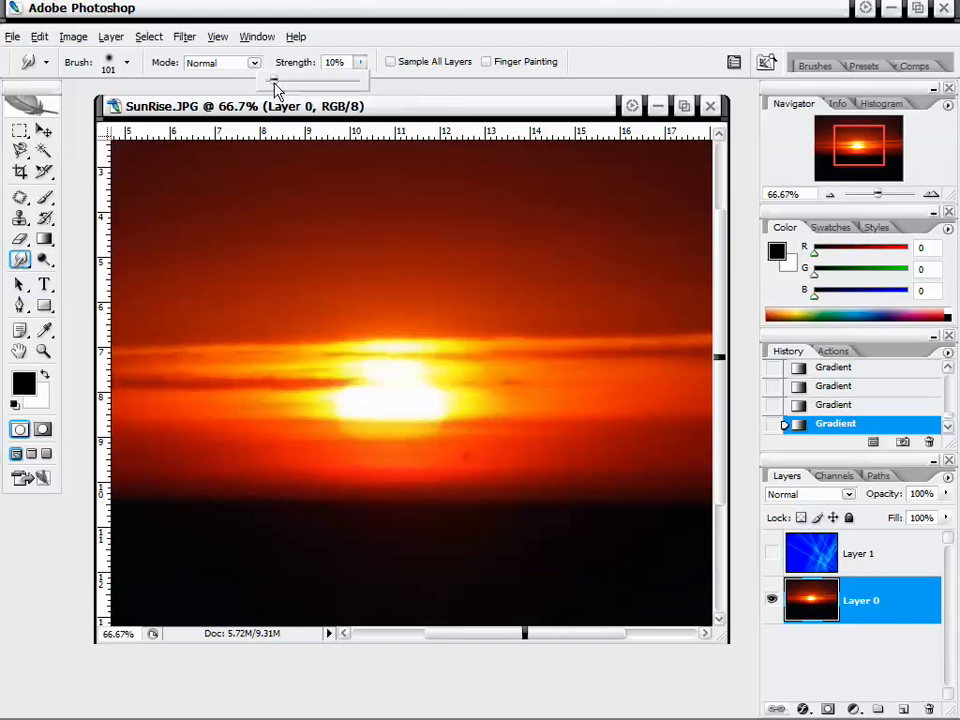
pyautogui.moveTo(277, 90); pyautogui.dragTo(275, 90)
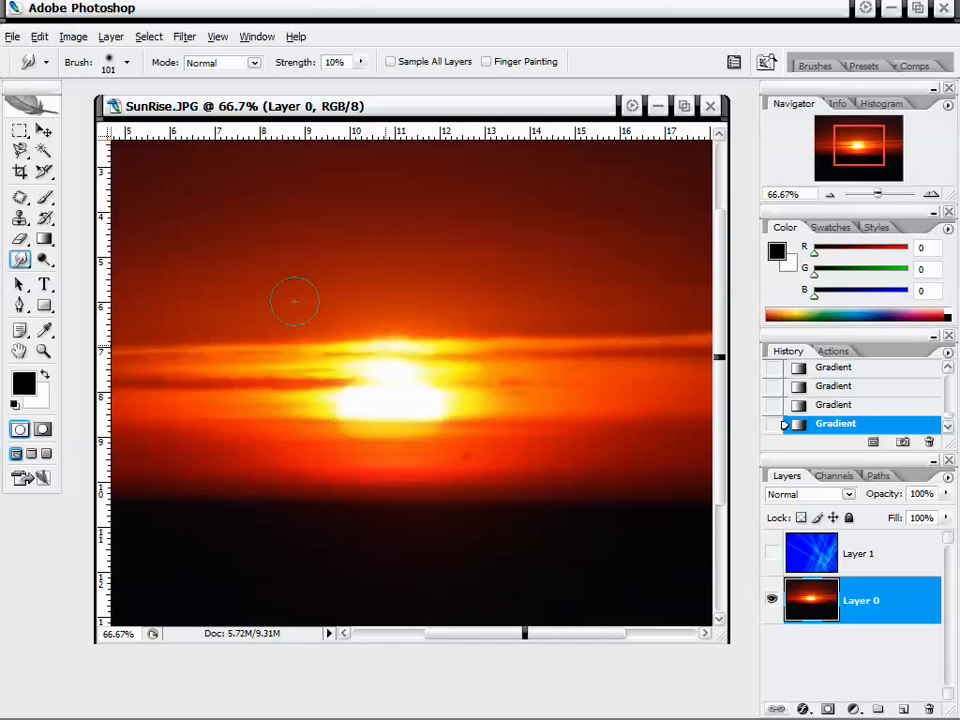
pyautogui.moveTo(382, 375)
pyautogui.mouseDown()
pyautogui.moveTo(408, 378)
pyautogui.moveTo(390, 333)
pyautogui.mouseUp()
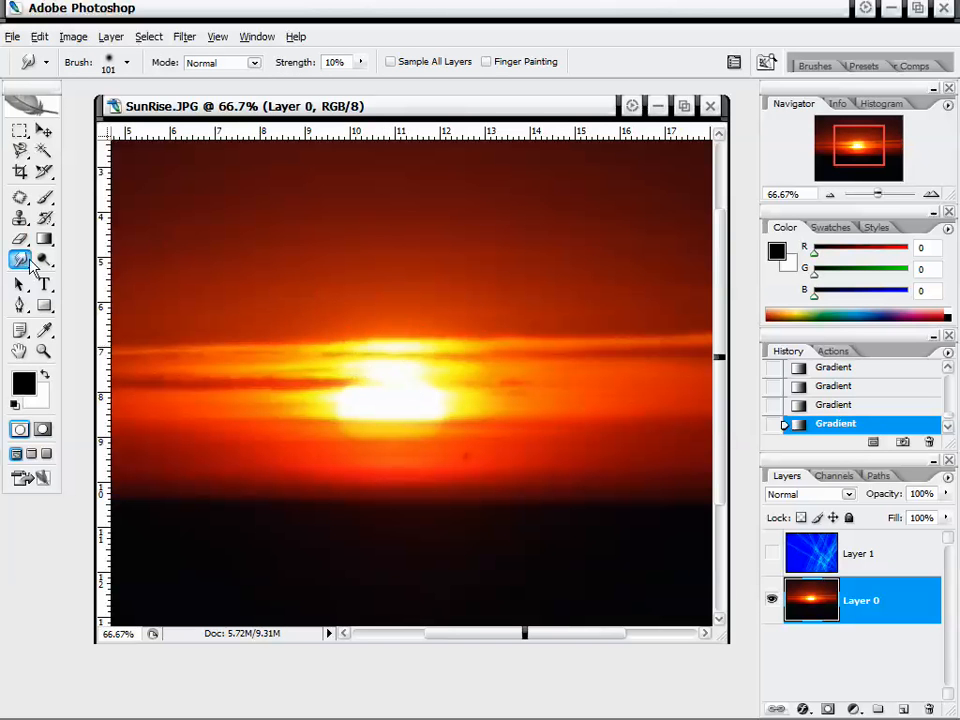
# - Sharpen the sun and its surroundings on Layer 0 with several strokes of a 176 px Sharpen tool at 50% strength
pyautogui.moveTo(32, 265)
pyautogui.mouseDown()
pyautogui.moveTo(84, 289)
pyautogui.moveTo(86, 279)
pyautogui.mouseUp()
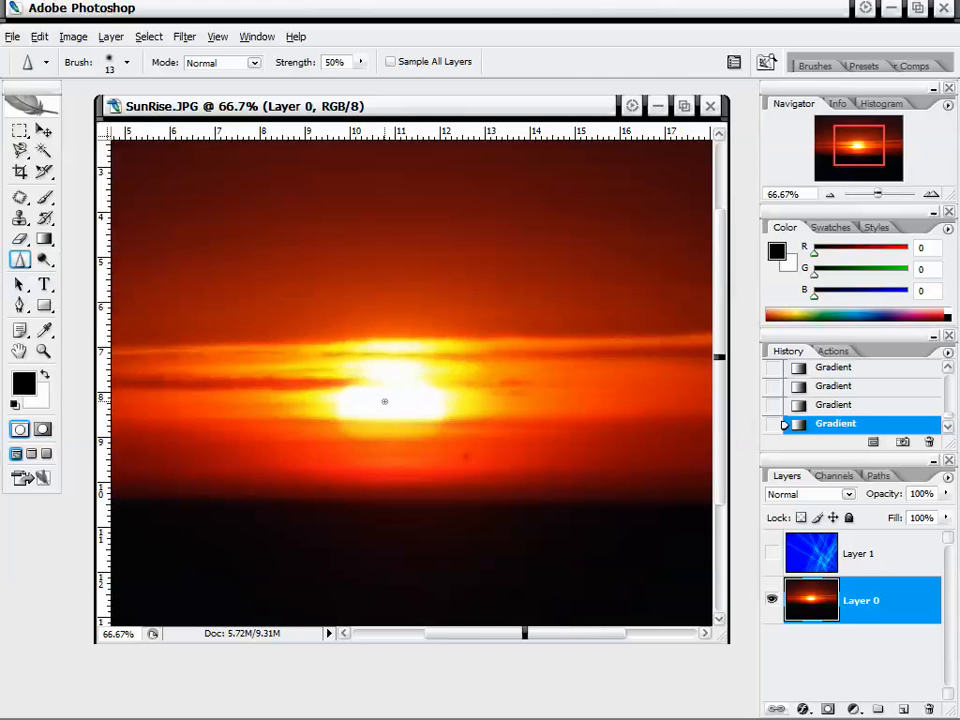
pyautogui.rightClick(366, 351)
pyautogui.press('Return')
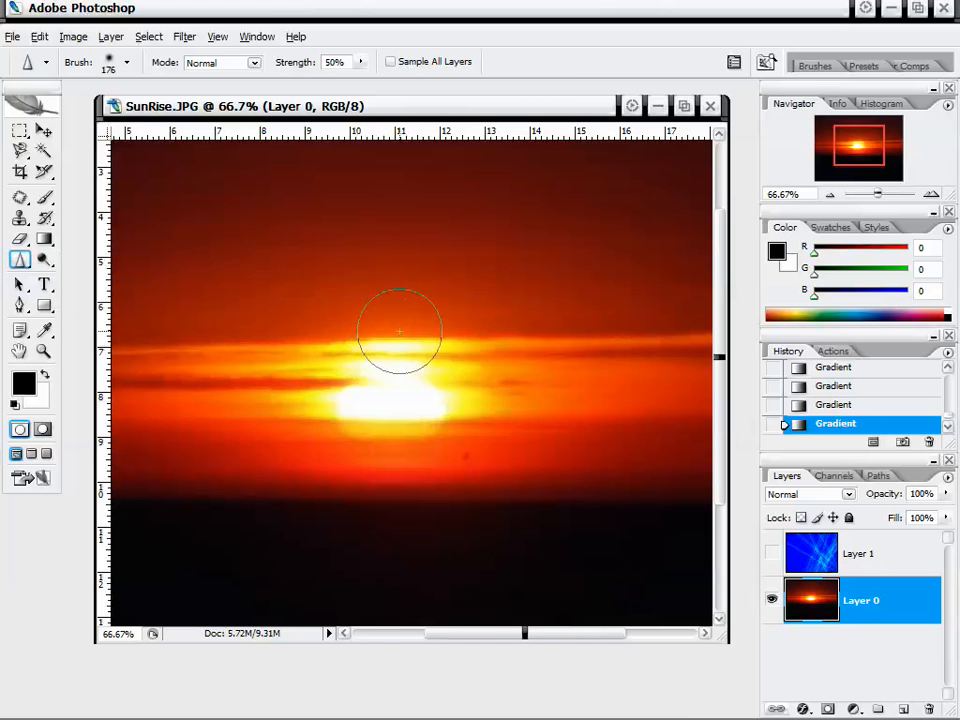
pyautogui.moveTo(410, 344); pyautogui.dragTo(406, 352)
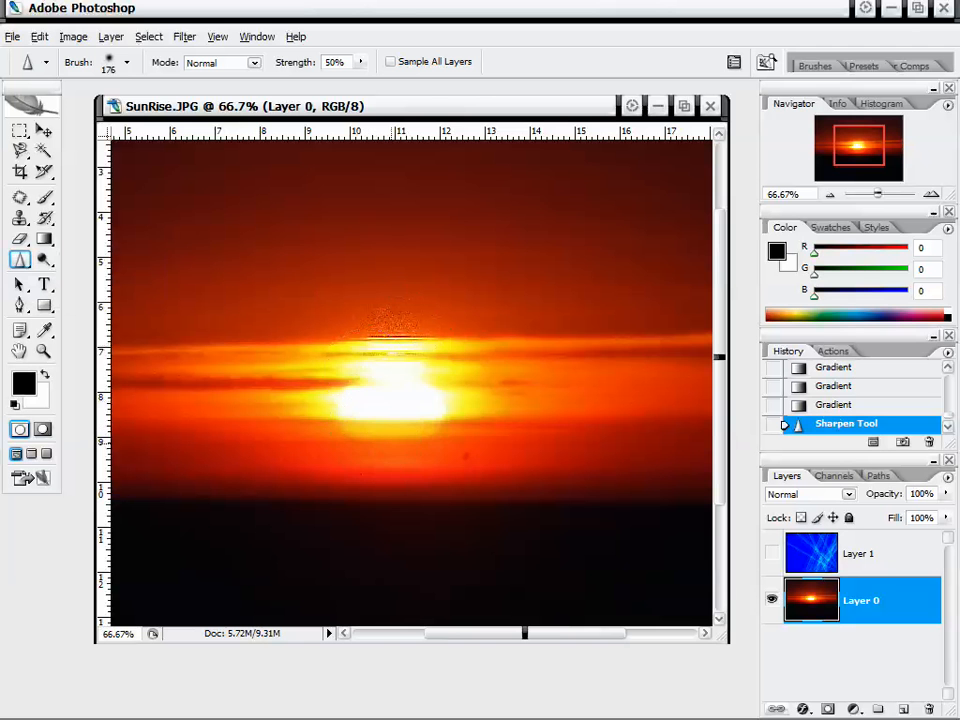
pyautogui.moveTo(402, 430)
pyautogui.mouseDown()
pyautogui.moveTo(467, 404)
pyautogui.moveTo(467, 390)
pyautogui.moveTo(463, 403)
pyautogui.moveTo(490, 380)
pyautogui.moveTo(357, 438)
pyautogui.moveTo(342, 437)
pyautogui.moveTo(332, 386)
pyautogui.mouseUp()
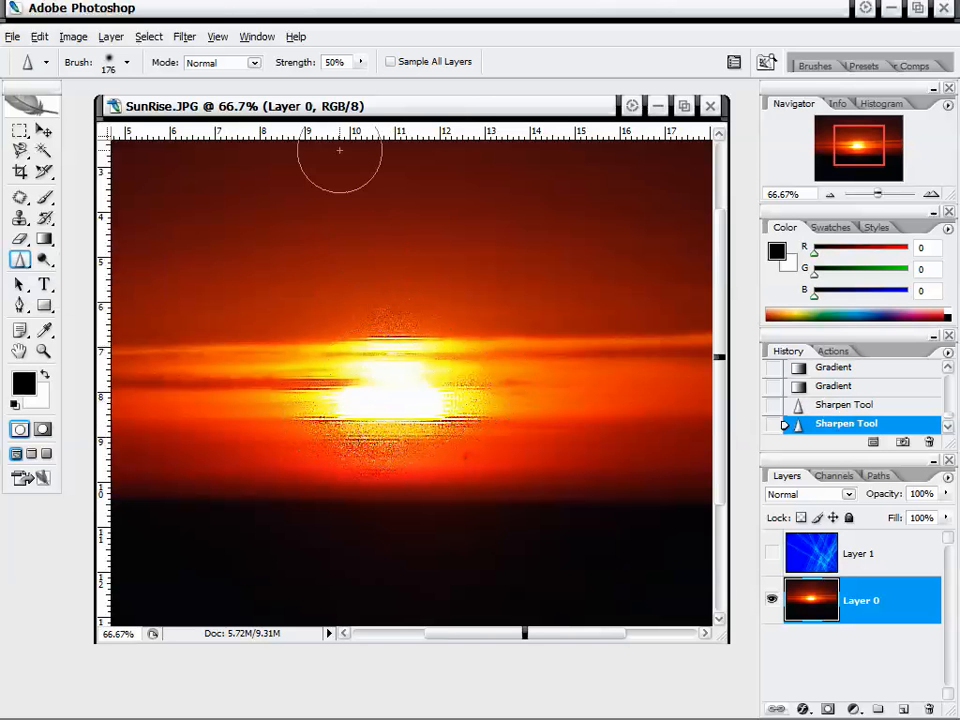
pyautogui.moveTo(394, 377)
pyautogui.mouseDown()
pyautogui.moveTo(424, 344)
pyautogui.moveTo(485, 372)
pyautogui.moveTo(514, 396)
pyautogui.mouseUp()
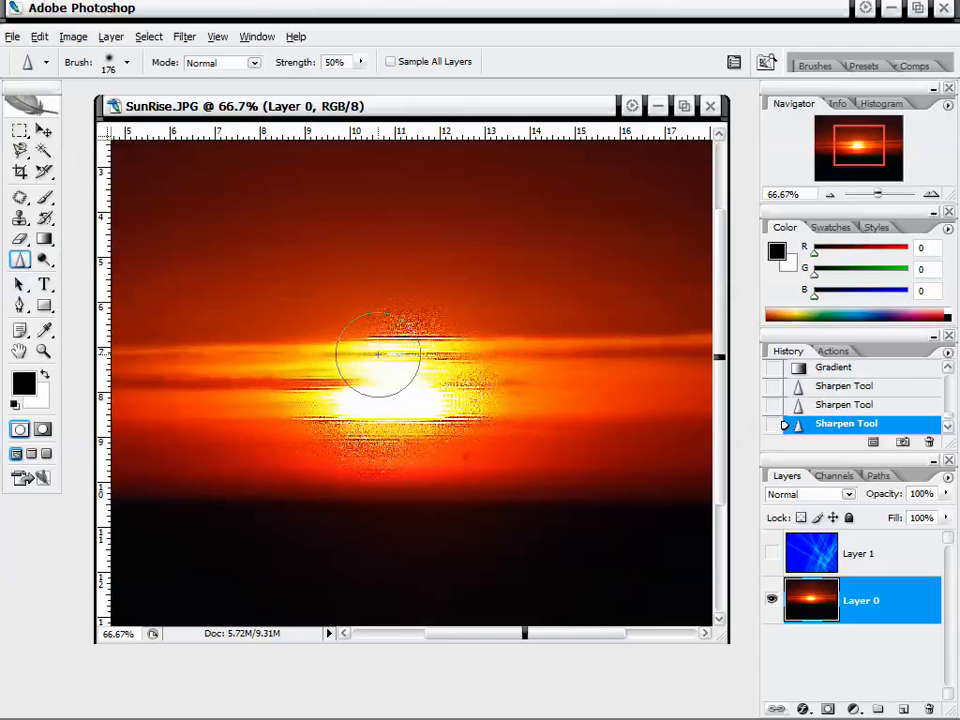
pyautogui.moveTo(234, 360)
pyautogui.mouseDown()
pyautogui.moveTo(381, 339)
pyautogui.moveTo(476, 401)
pyautogui.mouseUp()
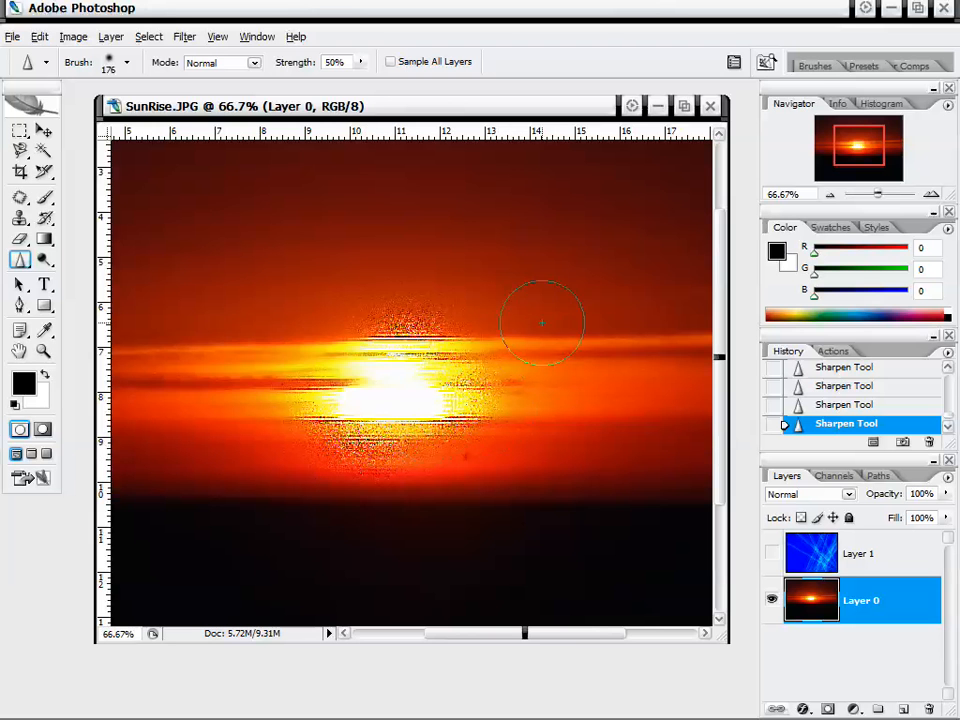
# - Apply the Sharpen filter to Layer 0 and brush over the sun's upper part once more with the Sharpen tool
pyautogui.click(184, 37)
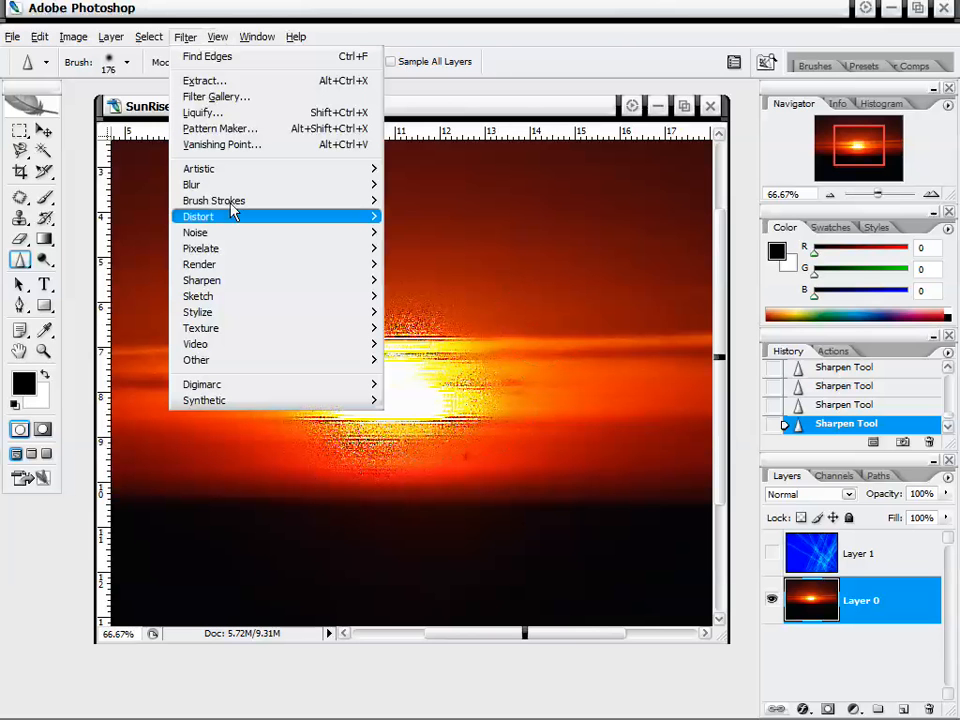
pyautogui.moveTo(240, 281)
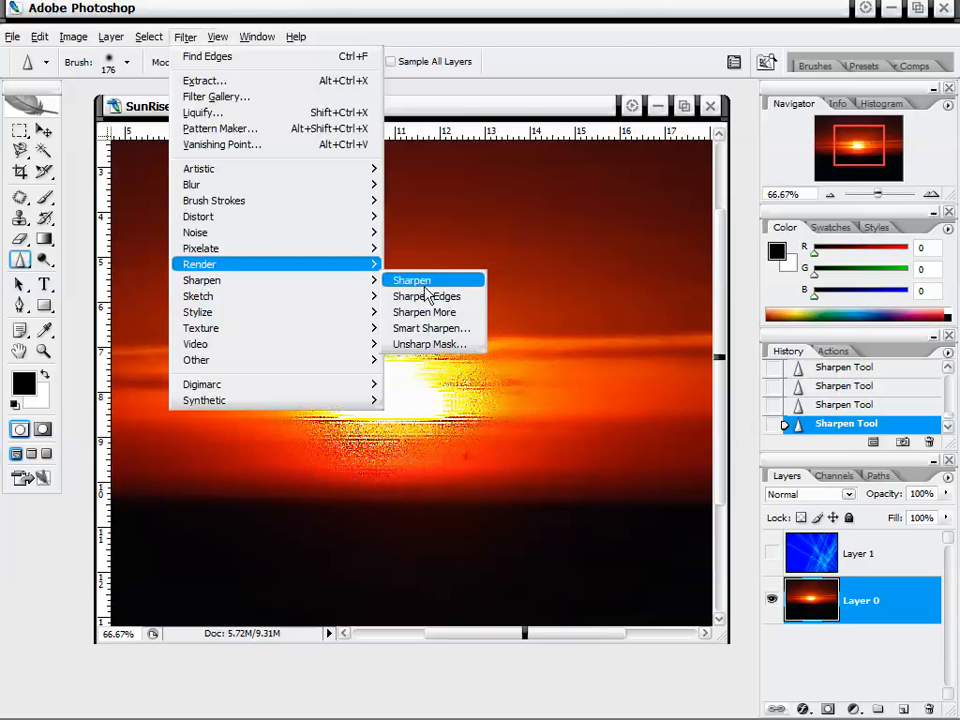
pyautogui.click(424, 284)
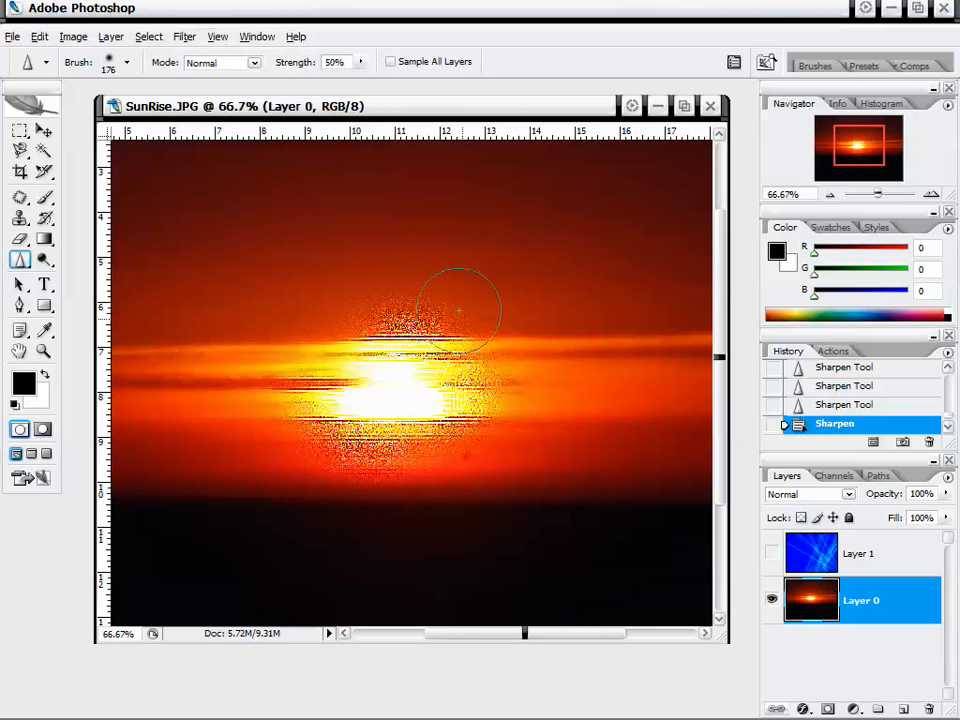
pyautogui.moveTo(407, 343); pyautogui.dragTo(480, 364)
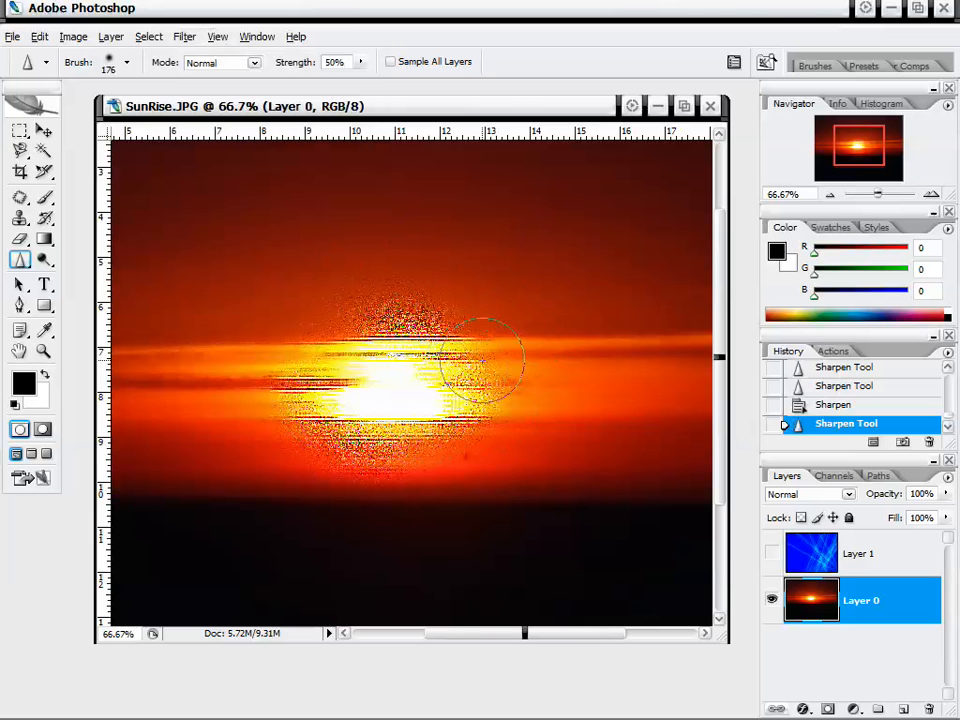
# - Blur the sharpened sun and its surroundings on Layer 0 with a 173 px Blur tool at 50% strength
pyautogui.moveTo(20, 259); pyautogui.dragTo(78, 258)
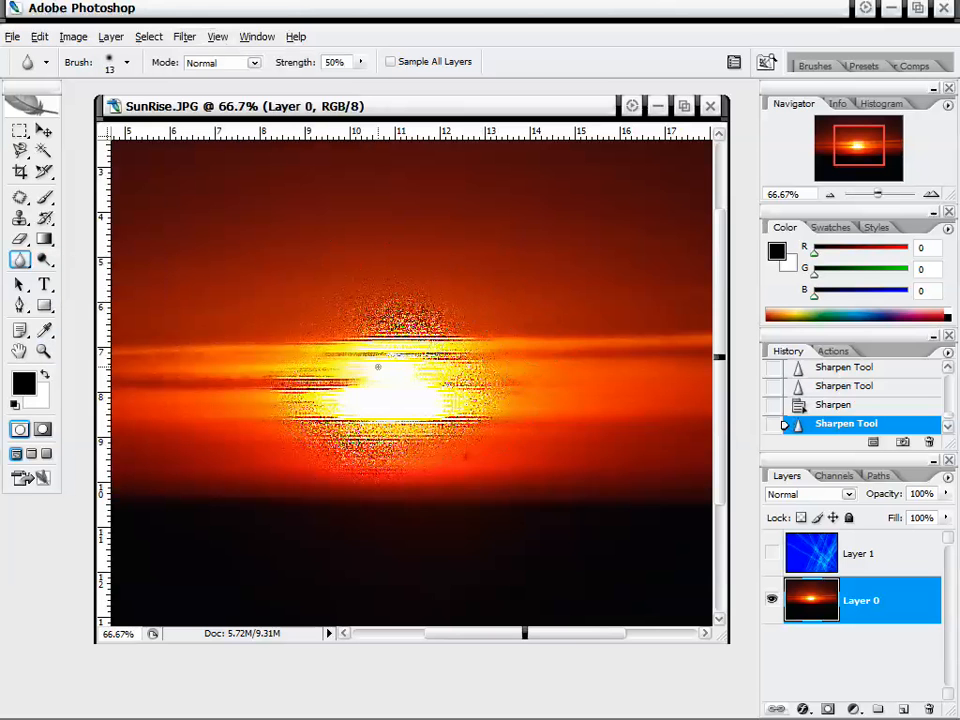
pyautogui.rightClick(451, 376)
pyautogui.press('Return')
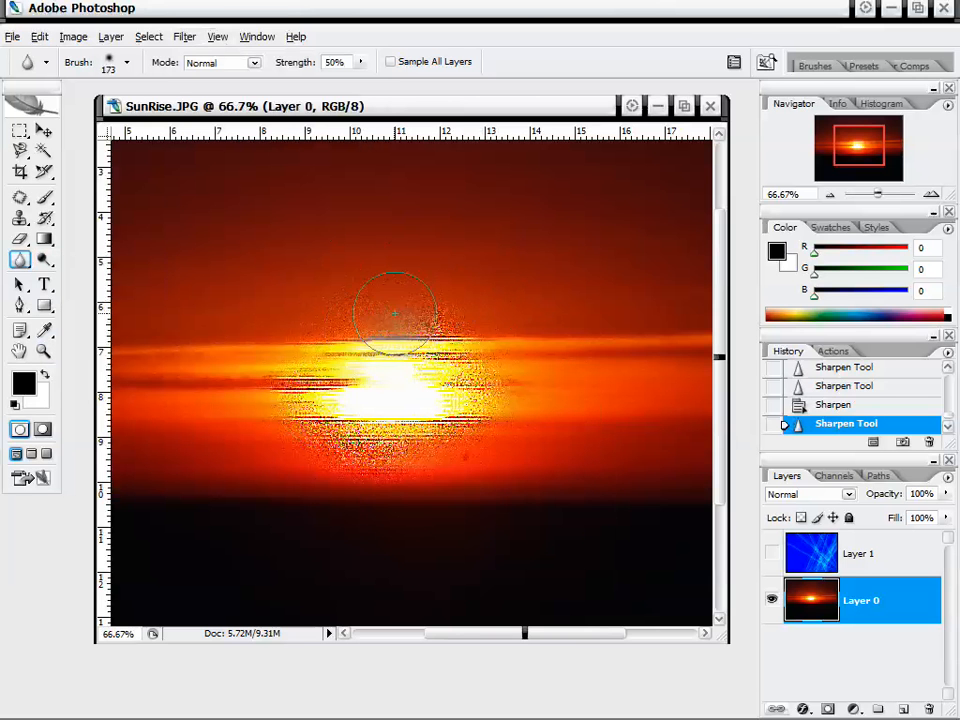
pyautogui.moveTo(227, 431)
pyautogui.mouseDown()
pyautogui.moveTo(420, 450)
pyautogui.moveTo(286, 441)
pyautogui.moveTo(454, 437)
pyautogui.moveTo(493, 326)
pyautogui.moveTo(450, 372)
pyautogui.mouseUp()
# - Browse the brush presets and choose the soft 17 px brush for the Blur tool
pyautogui.rightClick(450, 372)
pyautogui.scroll(-5, 650, 521)
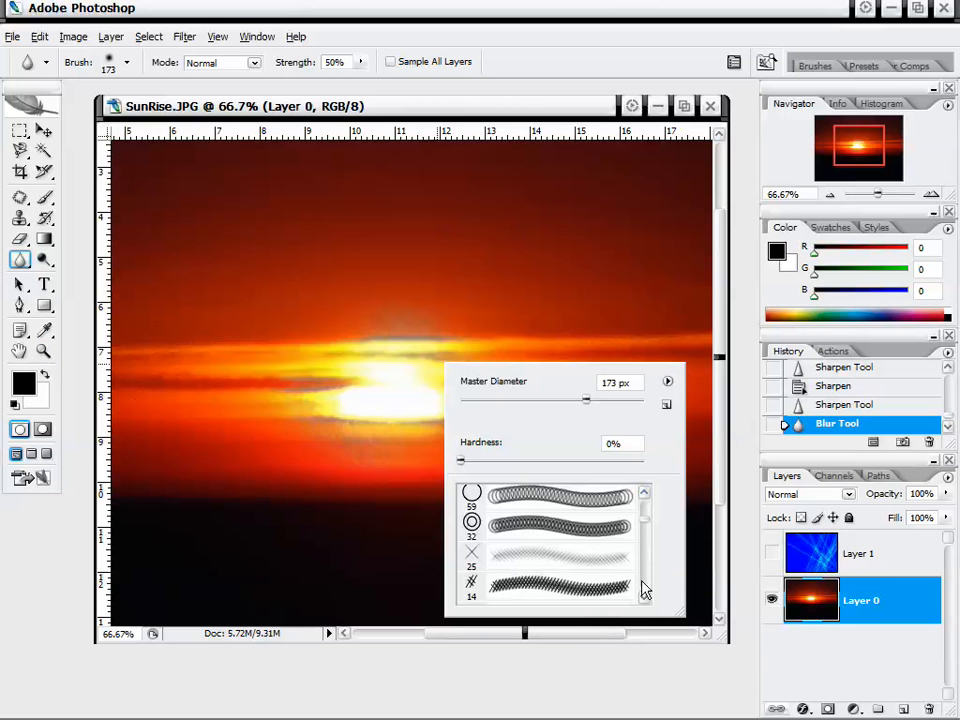
pyautogui.scroll(-5, 644, 525)
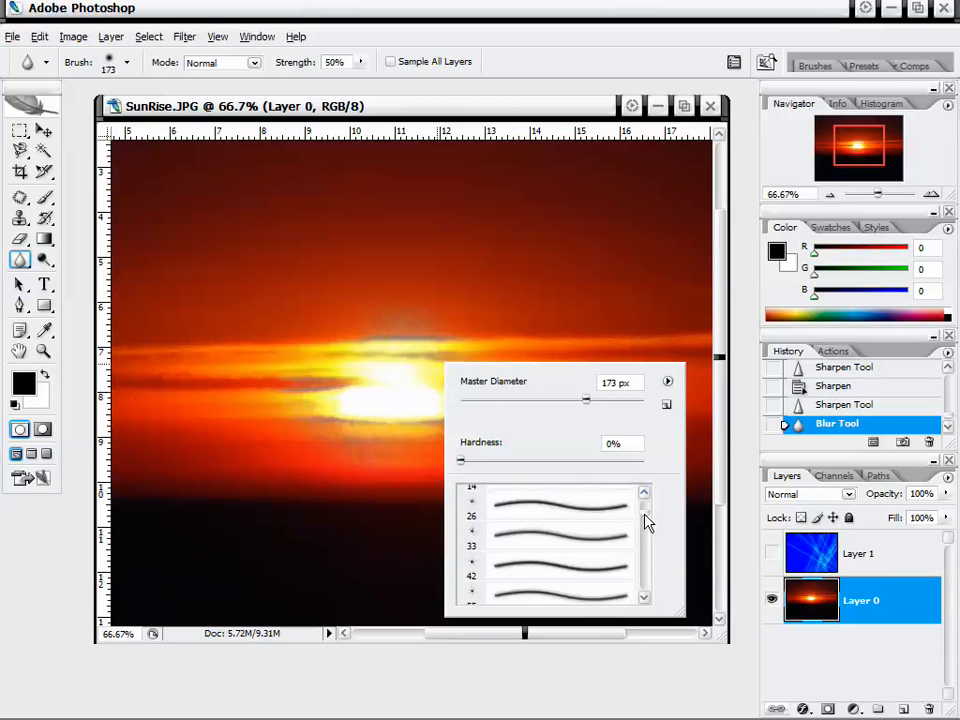
pyautogui.scroll(10, 647, 520)
pyautogui.click(565, 532)
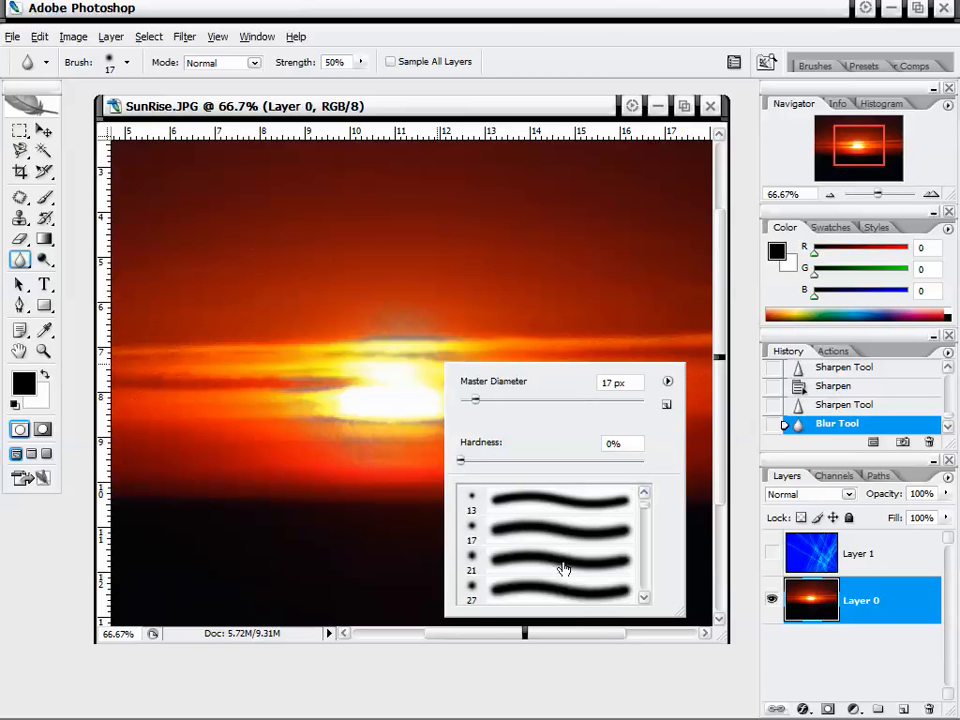
pyautogui.click(359, 349)
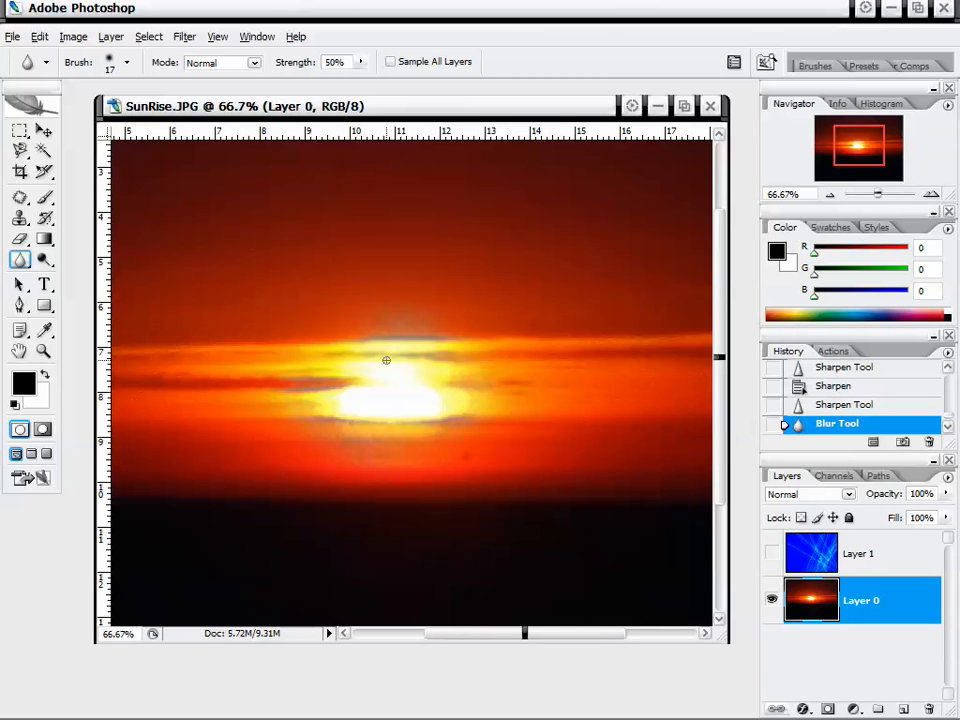
pyautogui.moveTo(386, 360); pyautogui.dragTo(488, 467)
# - Delete the sharpening and blurring states from the history, back to the last gradient, and select Layer 0
pyautogui.scroll(5, 949, 424)
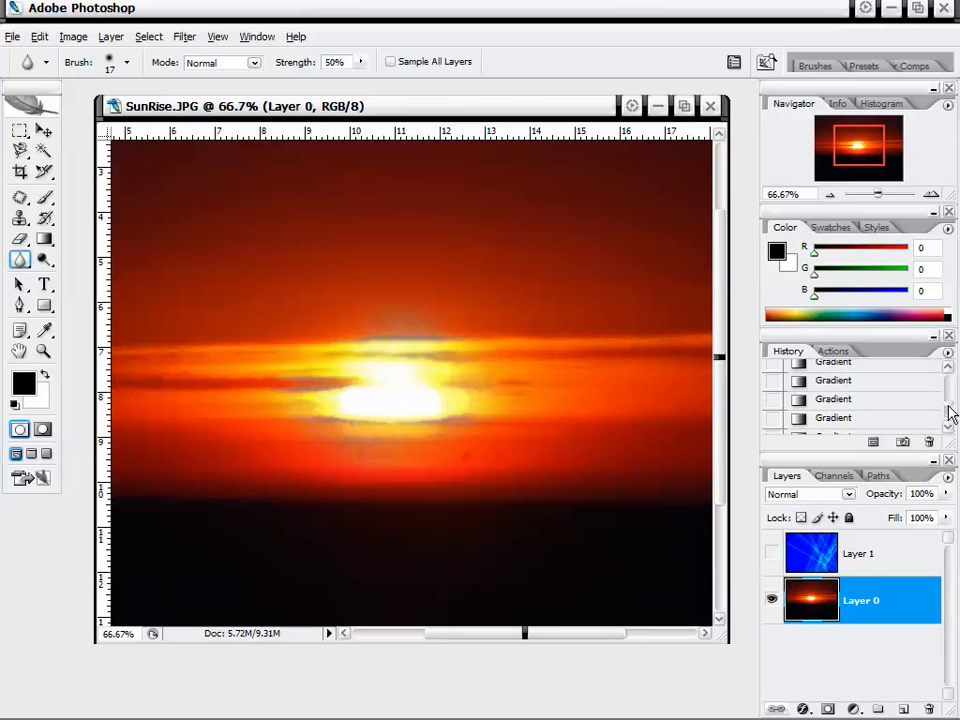
pyautogui.scroll(-3, 949, 418)
pyautogui.scroll(2, 949, 420)
pyautogui.rightClick(876, 428)
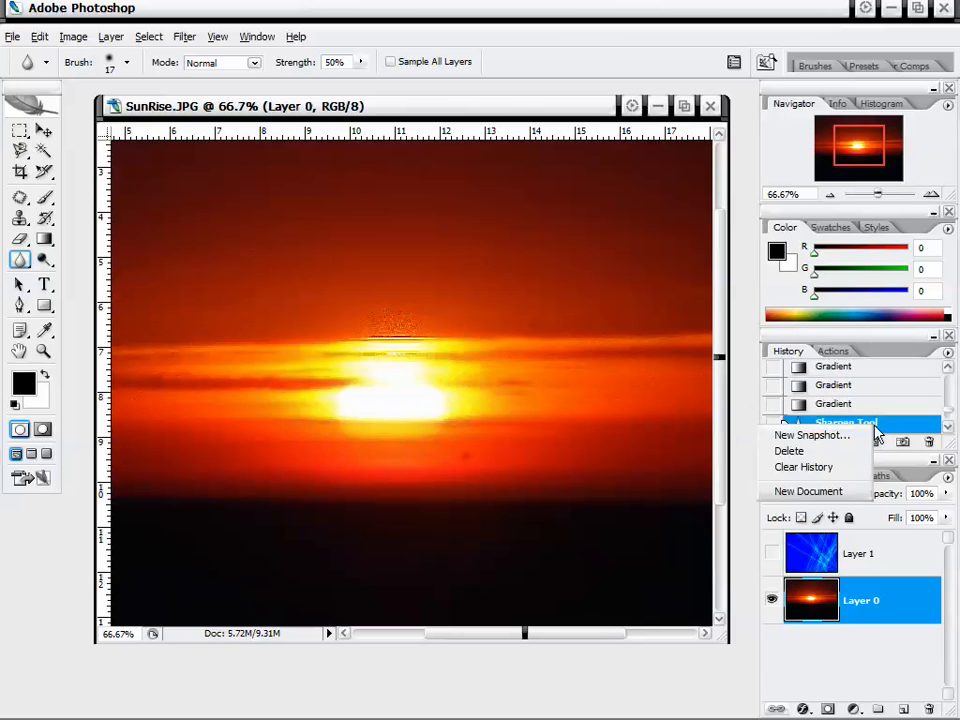
pyautogui.click(835, 452)
pyautogui.click(407, 296)
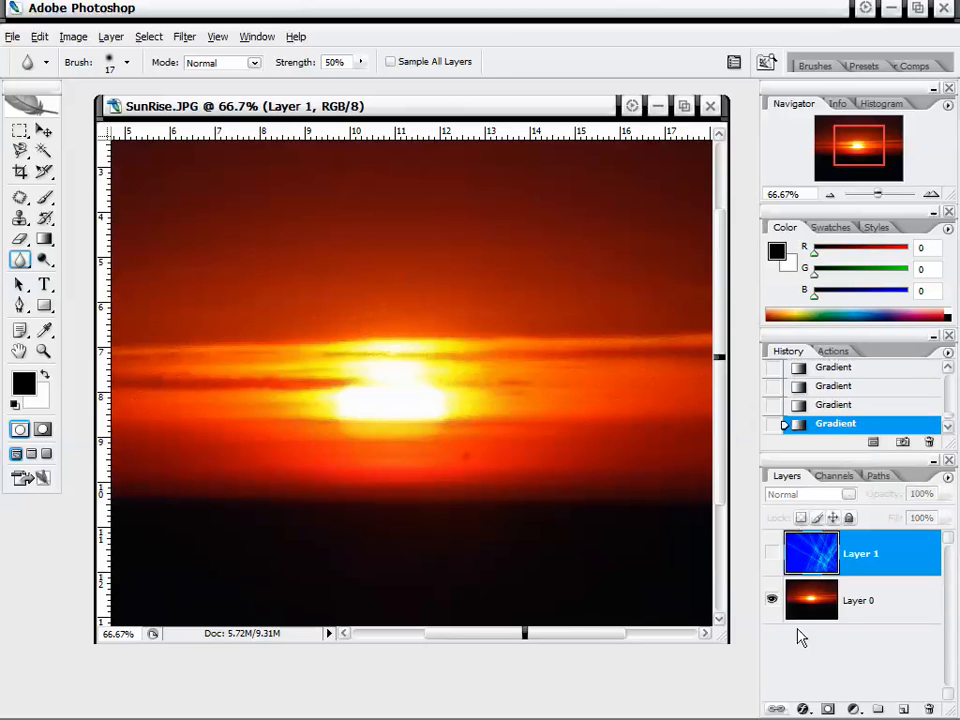
pyautogui.click(889, 614)
# - Lighten the sun and its glow with a 116 px Dodge tool set to Highlights at 50% exposure
pyautogui.click(44, 259)
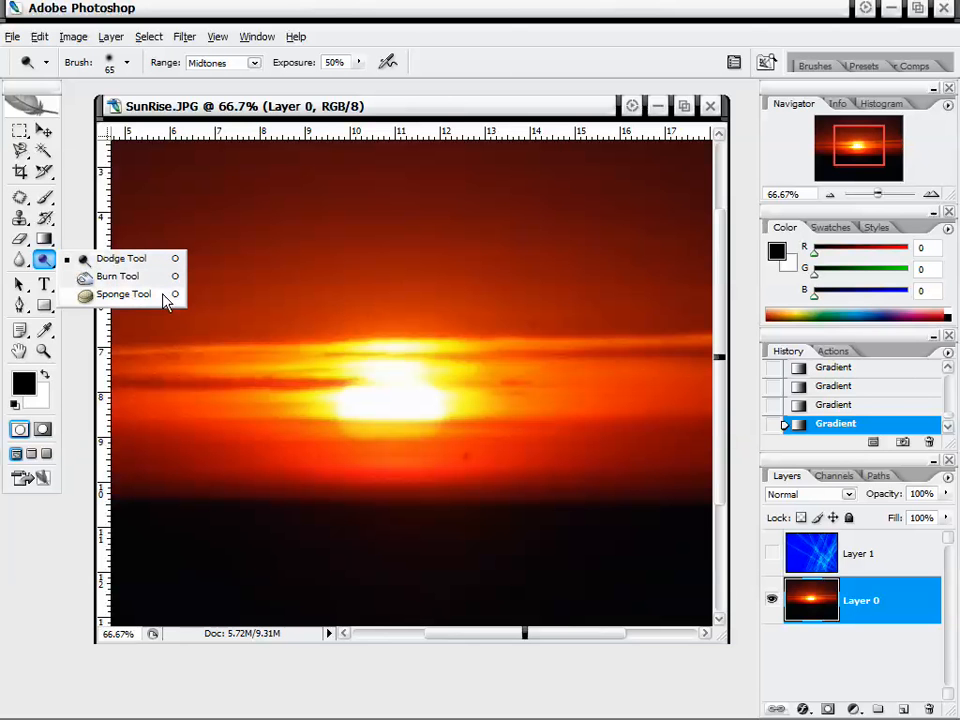
pyautogui.click(150, 259)
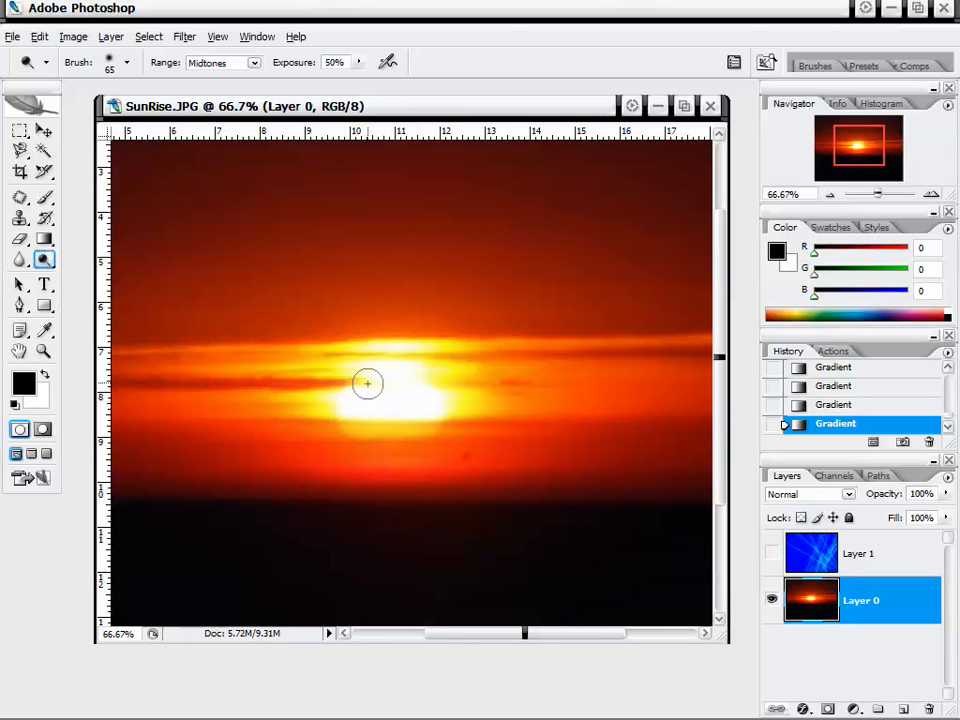
pyautogui.click(254, 63)
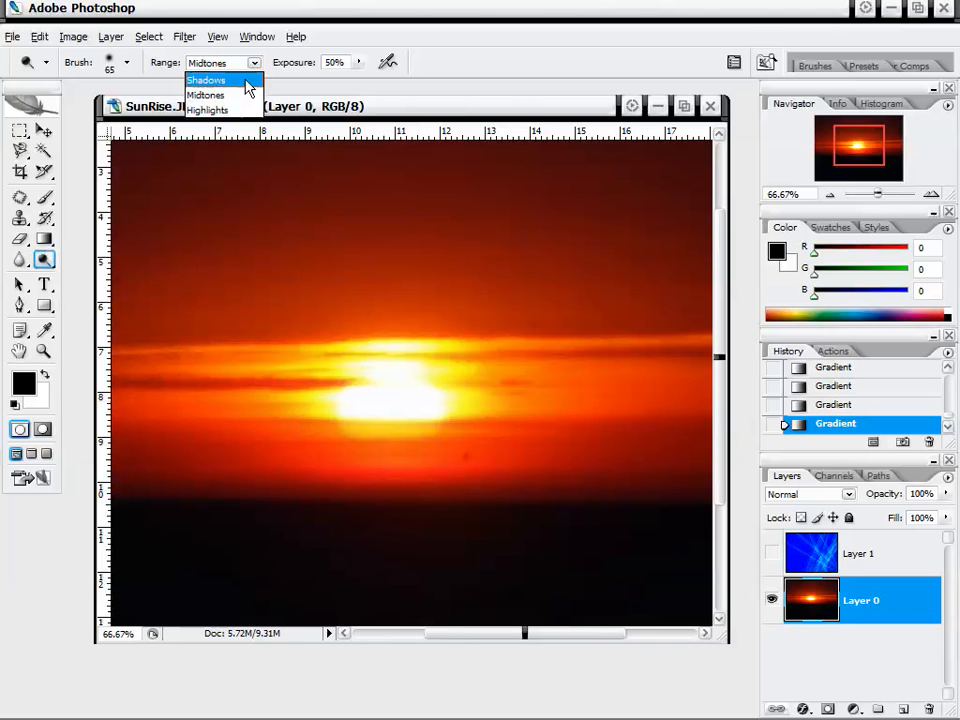
pyautogui.click(237, 95)
pyautogui.click(248, 61)
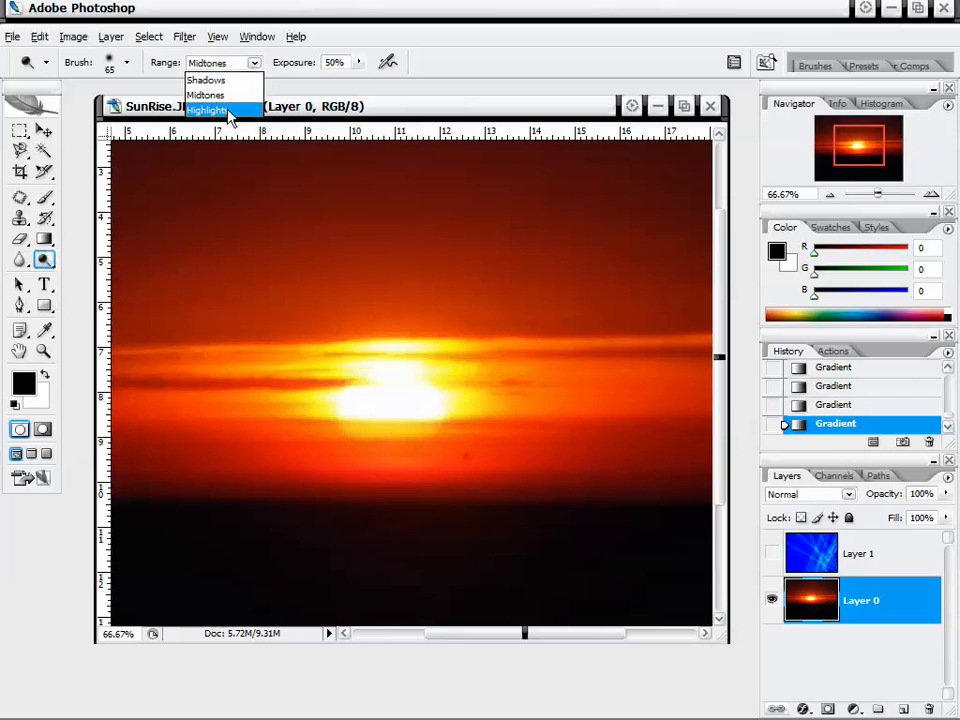
pyautogui.click(229, 110)
pyautogui.rightClick(395, 410)
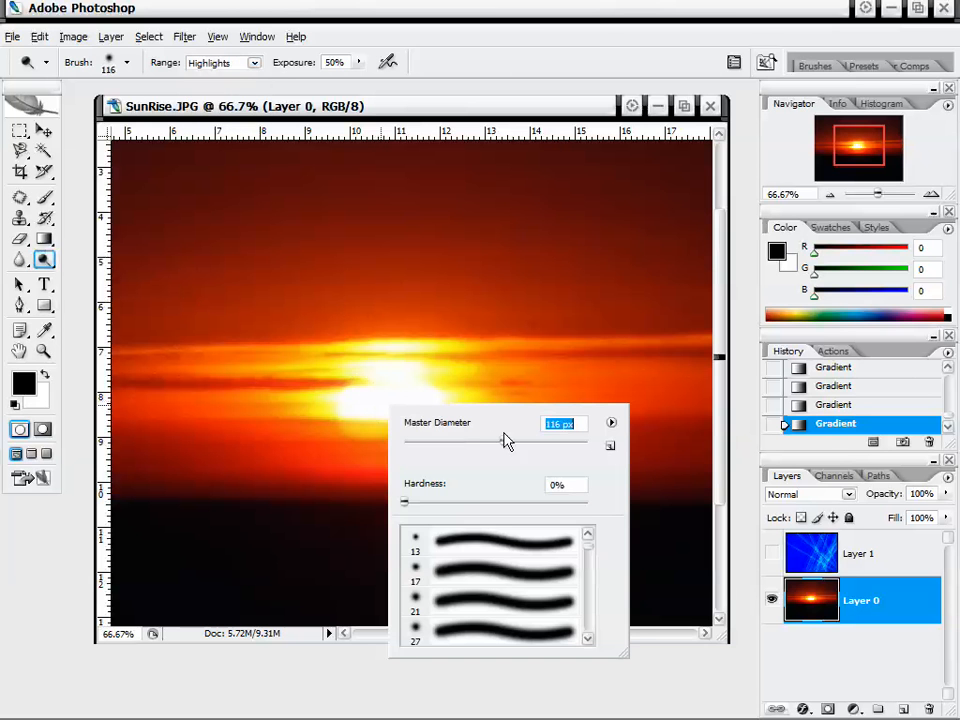
pyautogui.moveTo(395, 357)
pyautogui.mouseDown()
pyautogui.moveTo(431, 380)
pyautogui.moveTo(355, 385)
pyautogui.moveTo(381, 353)
pyautogui.moveTo(339, 381)
pyautogui.moveTo(388, 401)
pyautogui.moveTo(420, 433)
pyautogui.moveTo(316, 314)
pyautogui.mouseUp()
# - Set the Dodge range to Shadows and lighten the dark foreground and the area just below the sun
pyautogui.click(254, 62)
pyautogui.click(241, 86)
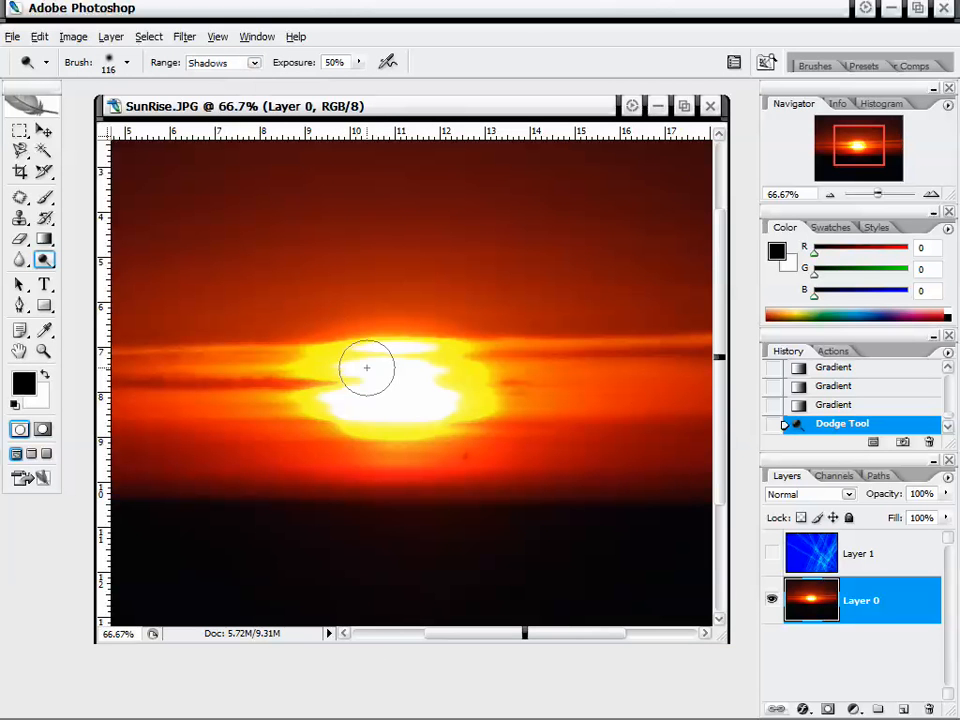
pyautogui.moveTo(381, 377)
pyautogui.mouseDown()
pyautogui.moveTo(323, 518)
pyautogui.moveTo(329, 538)
pyautogui.moveTo(510, 515)
pyautogui.moveTo(717, 508)
pyautogui.moveTo(690, 542)
pyautogui.moveTo(340, 537)
pyautogui.moveTo(234, 517)
pyautogui.moveTo(234, 505)
pyautogui.moveTo(115, 531)
pyautogui.moveTo(419, 624)
pyautogui.moveTo(645, 597)
pyautogui.moveTo(728, 479)
pyautogui.moveTo(751, 594)
pyautogui.moveTo(438, 585)
pyautogui.moveTo(475, 605)
pyautogui.moveTo(513, 505)
pyautogui.moveTo(228, 421)
pyautogui.moveTo(270, 405)
pyautogui.mouseUp()
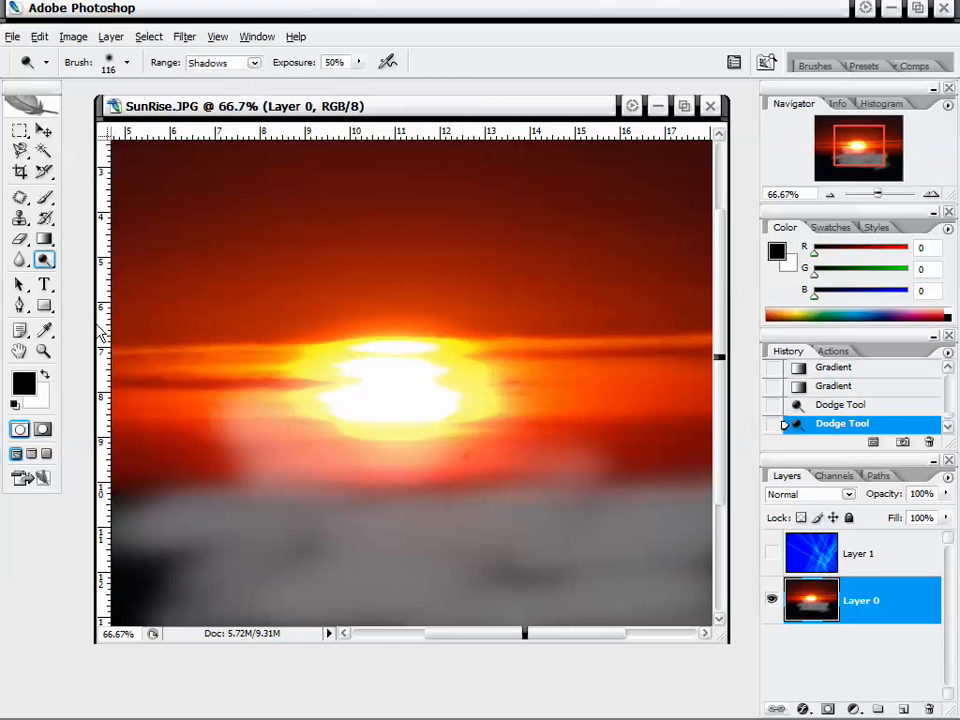
pyautogui.moveTo(156, 517)
pyautogui.mouseDown()
pyautogui.moveTo(210, 580)
pyautogui.moveTo(191, 590)
pyautogui.mouseUp()
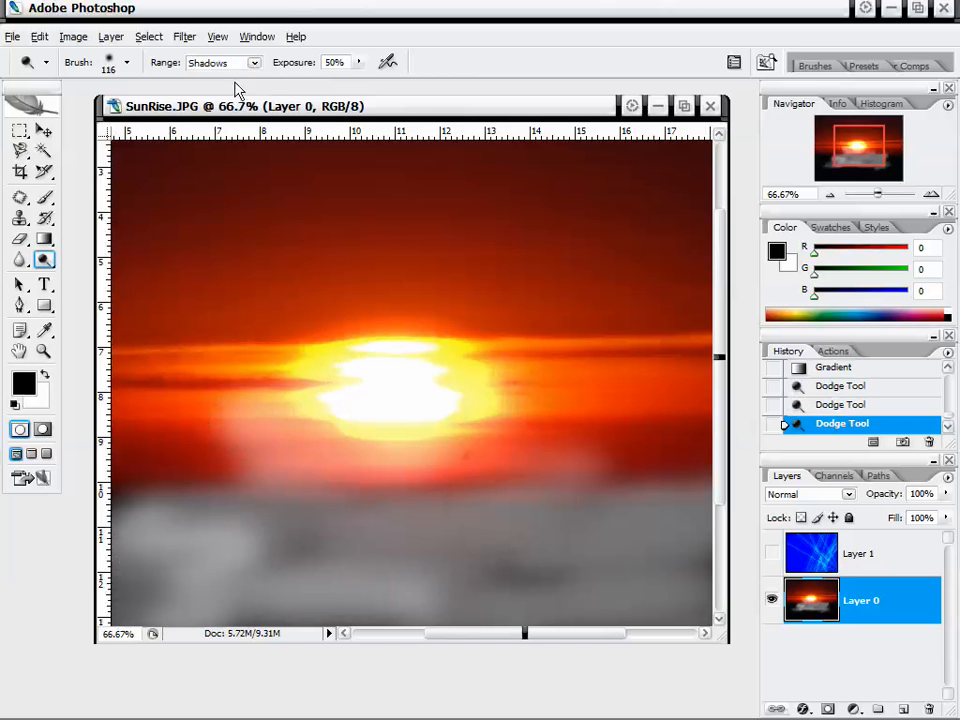
# - Set the Dodge range to Midtones and lighten the sky around the sun
pyautogui.click(222, 62)
pyautogui.click(205, 90)
pyautogui.moveTo(168, 467)
pyautogui.mouseDown()
pyautogui.moveTo(249, 396)
pyautogui.moveTo(272, 339)
pyautogui.moveTo(461, 336)
pyautogui.moveTo(625, 378)
pyautogui.moveTo(480, 310)
pyautogui.moveTo(504, 271)
pyautogui.mouseUp()
# - Raise the Dodge exposure to 97%, lighten a patch of sky above the sun in airbrush mode, and switch airbrush mode off
pyautogui.click(358, 62)
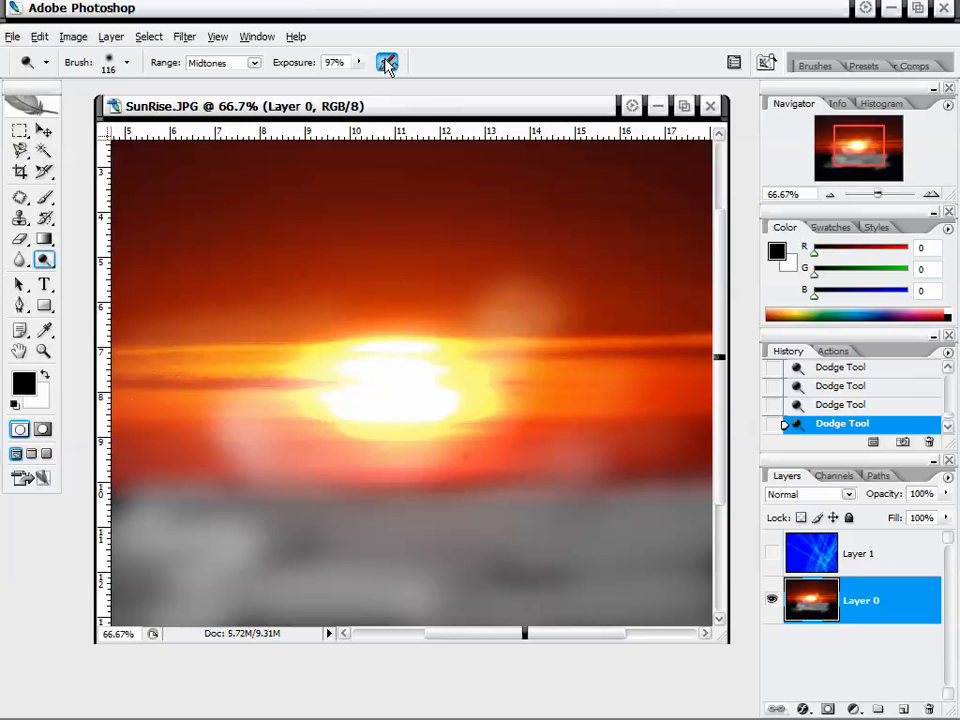
pyautogui.moveTo(472, 210); pyautogui.dragTo(478, 279)
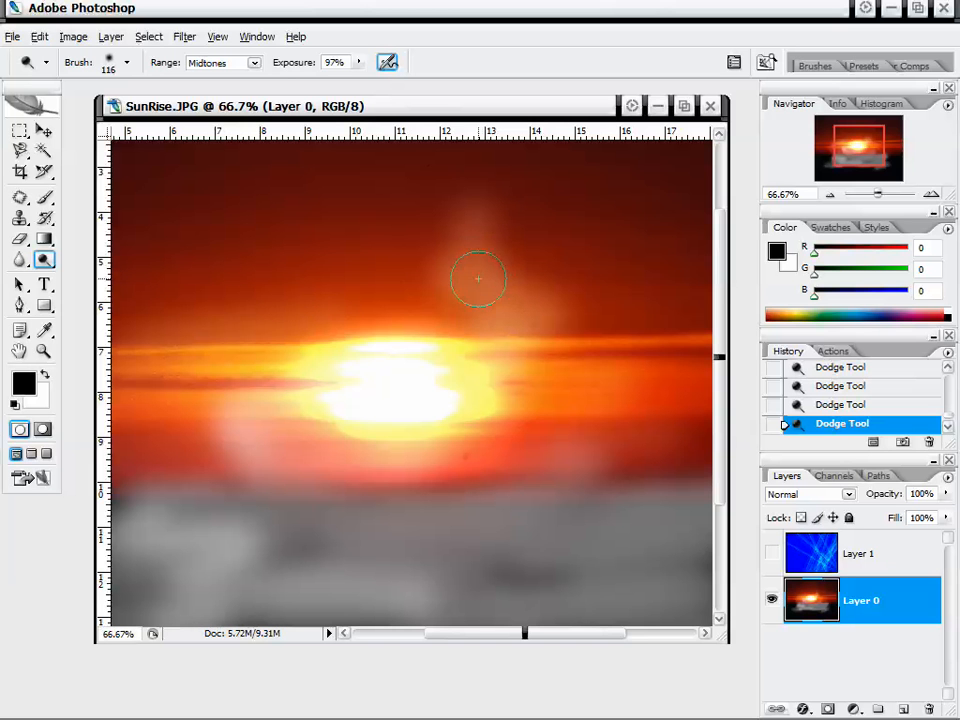
pyautogui.click(388, 63)
# - Darken the sun and the foreground with a 190 px Burn tool on Highlights, at 50% and again at 100% exposure
pyautogui.moveTo(42, 262); pyautogui.dragTo(133, 278)
pyautogui.click(245, 62)
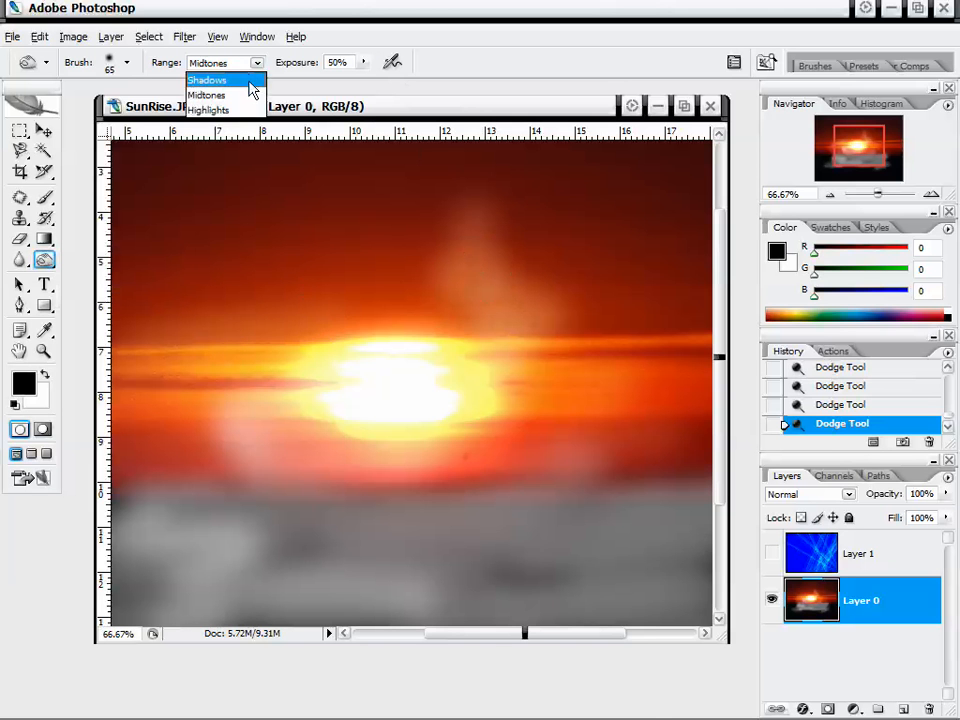
pyautogui.click(240, 110)
pyautogui.rightClick(426, 462)
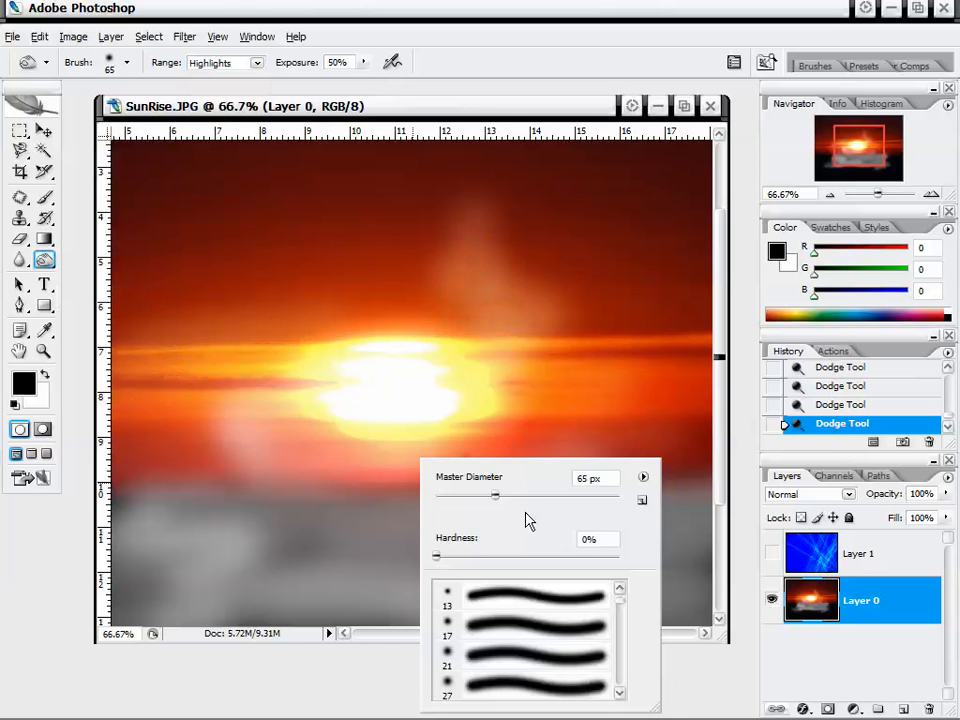
pyautogui.moveTo(411, 386)
pyautogui.mouseDown()
pyautogui.moveTo(373, 390)
pyautogui.moveTo(400, 388)
pyautogui.moveTo(362, 377)
pyautogui.moveTo(301, 514)
pyautogui.moveTo(439, 519)
pyautogui.moveTo(602, 611)
pyautogui.mouseUp()
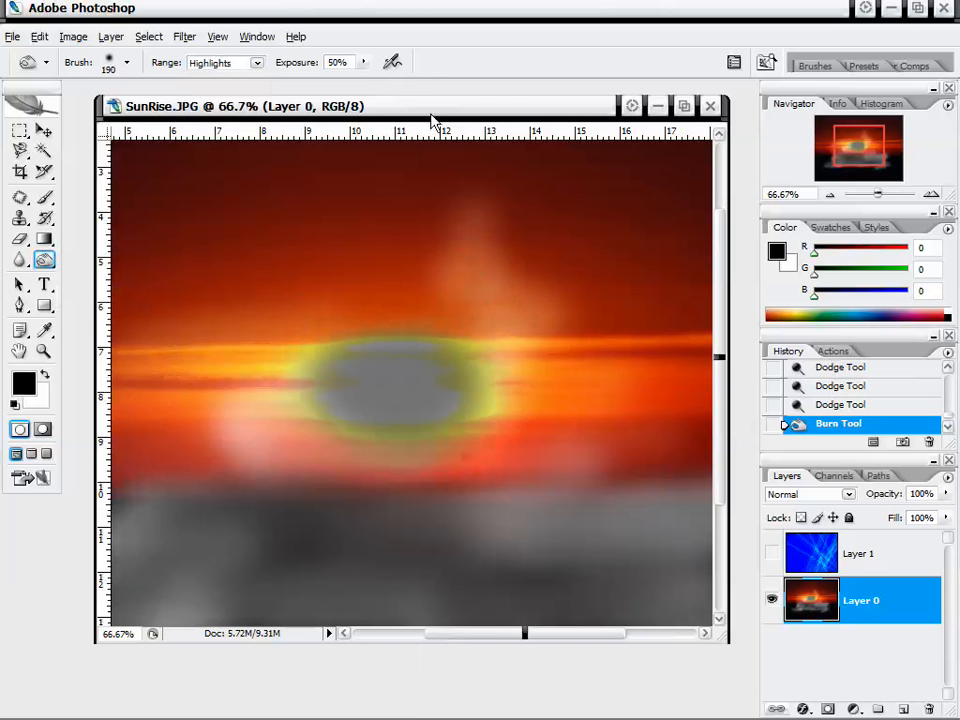
pyautogui.moveTo(363, 65); pyautogui.dragTo(405, 82)
pyautogui.moveTo(399, 352)
pyautogui.mouseDown()
pyautogui.moveTo(440, 372)
pyautogui.moveTo(445, 360)
pyautogui.moveTo(510, 550)
pyautogui.moveTo(290, 595)
pyautogui.mouseUp()
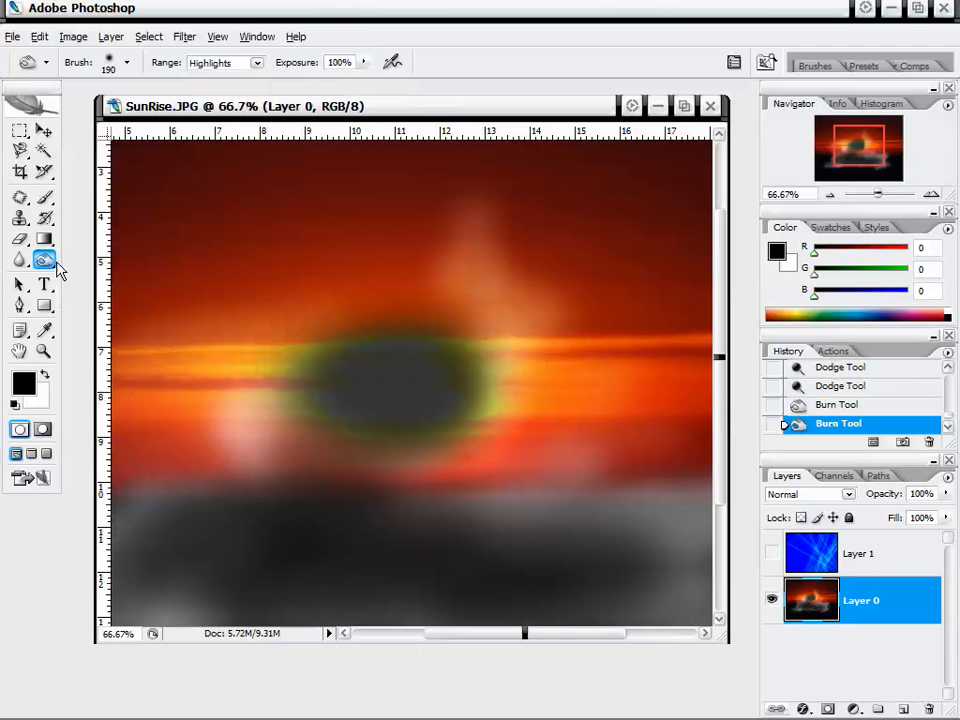
# - Switch to the Sponge tool with a 363 px brush and desaturate around the sun at 50% flow
pyautogui.click(47, 259)
pyautogui.click(136, 296)
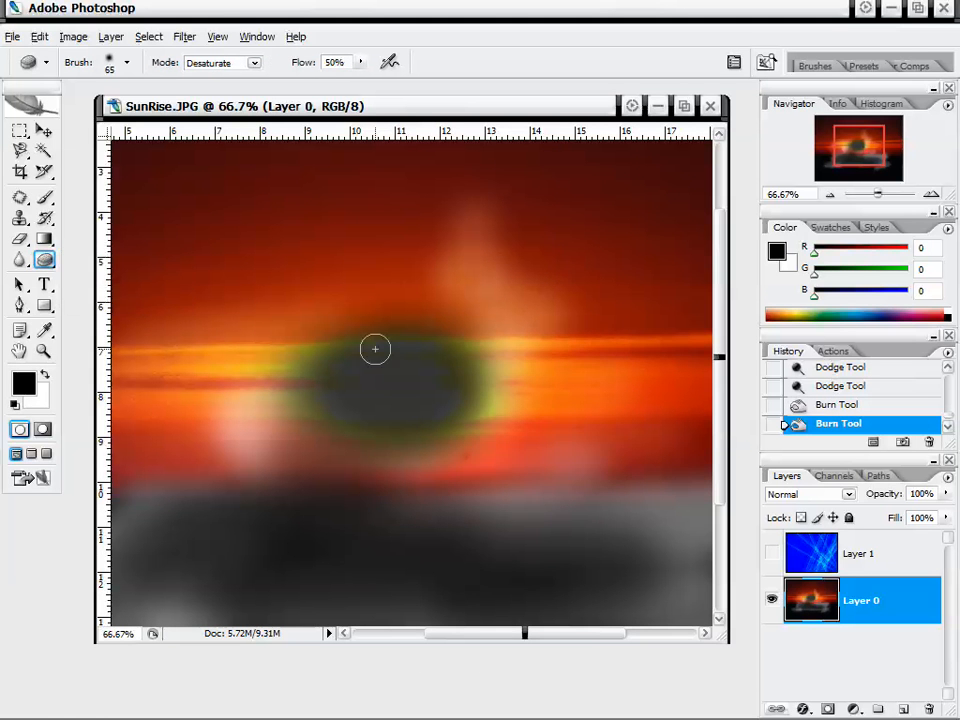
pyautogui.rightClick(376, 349)
pyautogui.click(507, 389)
pyautogui.click(366, 371)
pyautogui.click(520, 298)
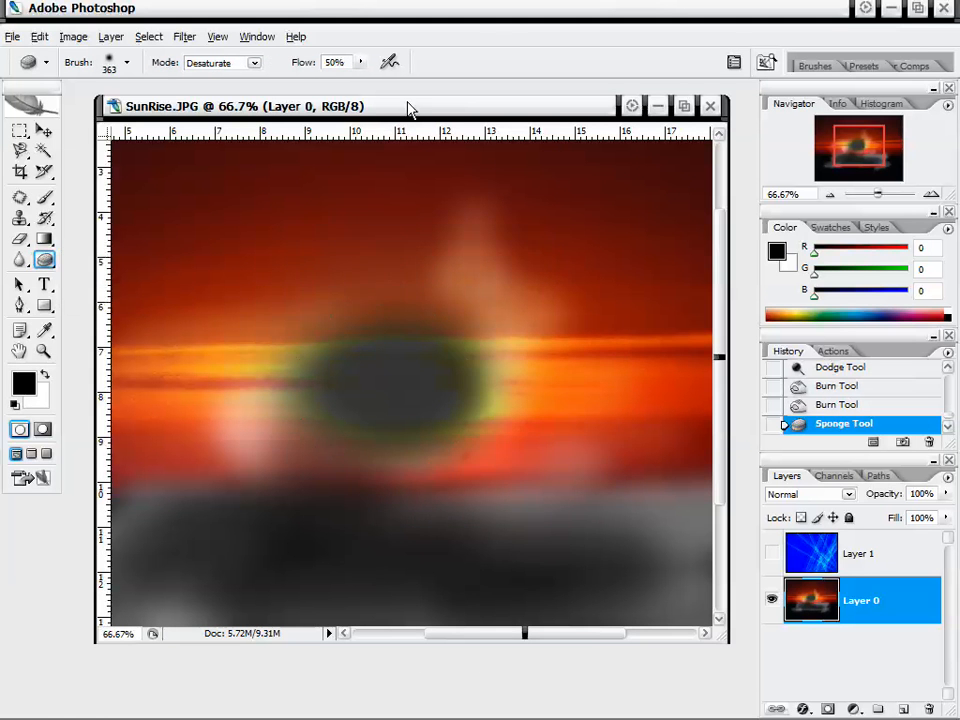
# - Keep the Sponge mode on Desaturate and drain the colour from the sky and glow to the right of the sun
pyautogui.click(244, 64)
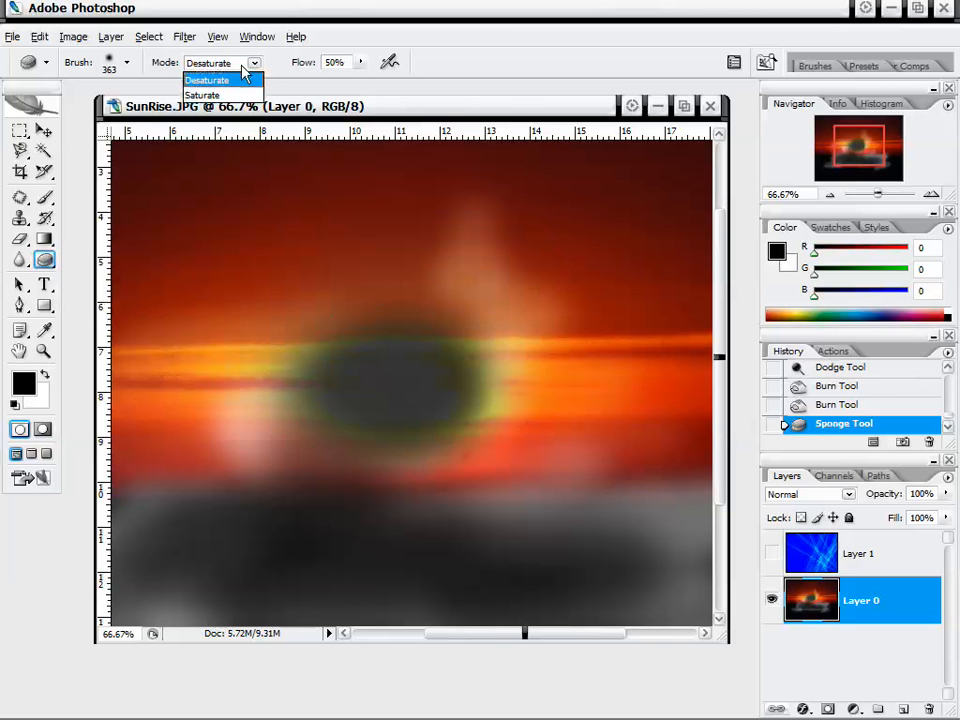
pyautogui.click(232, 84)
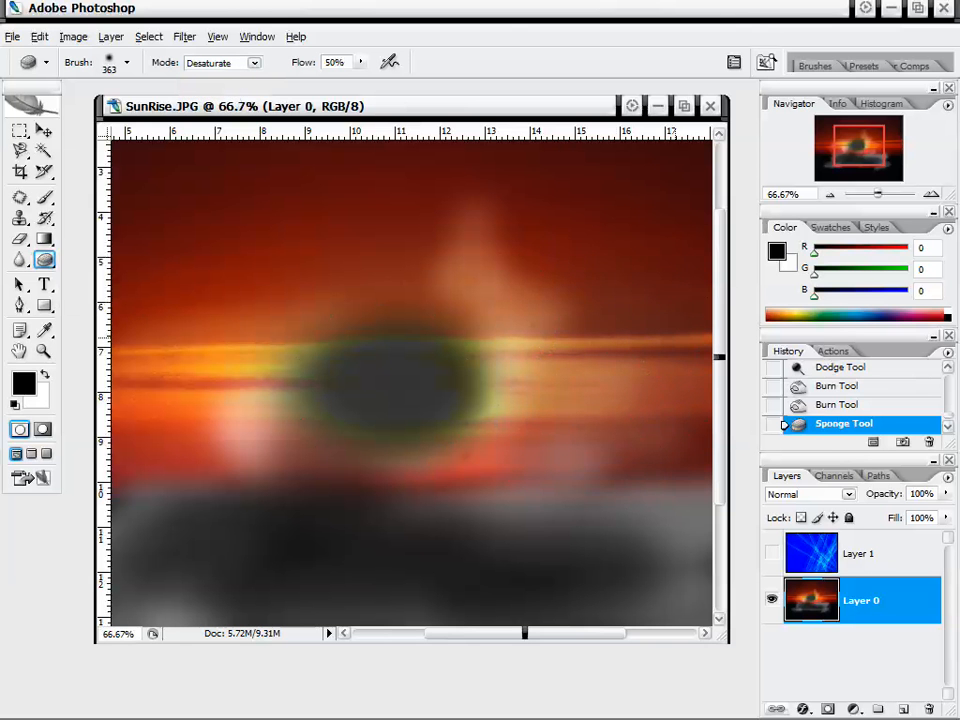
pyautogui.moveTo(611, 461); pyautogui.dragTo(611, 311)
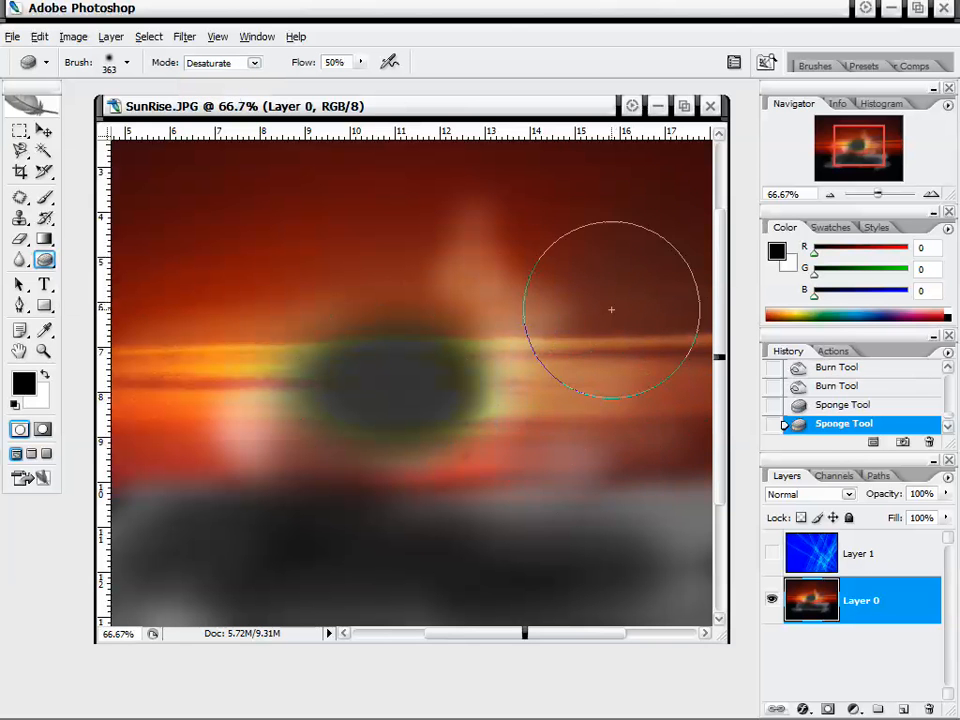
pyautogui.click(399, 235)
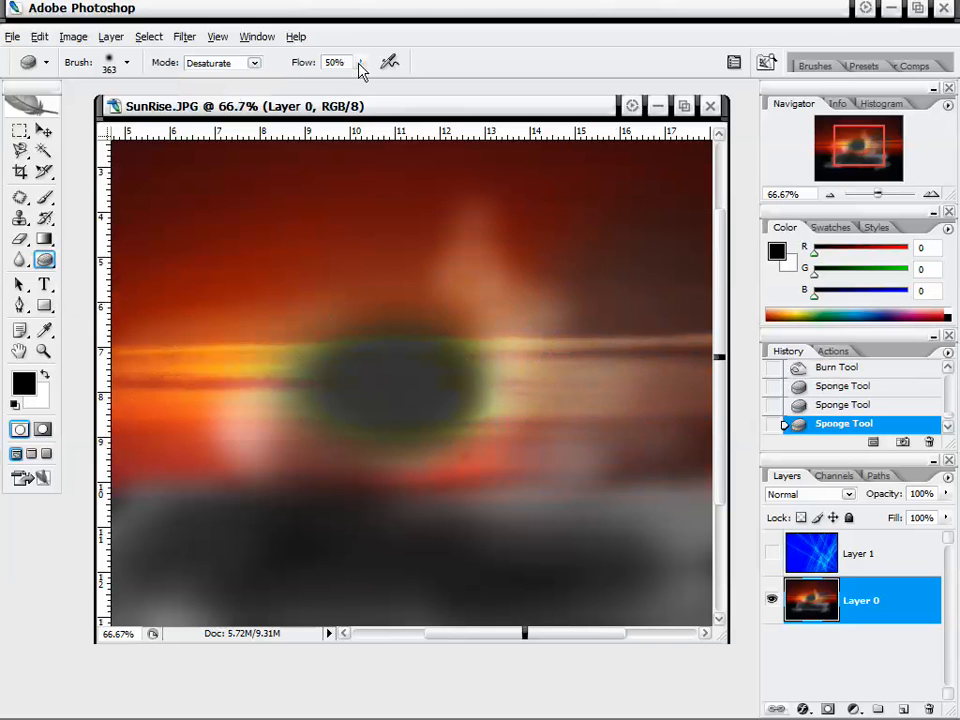
# - Raise the Sponge flow to 100% and desaturate the sky above and to the right of the sun further
pyautogui.click(360, 62)
pyautogui.click(454, 4)
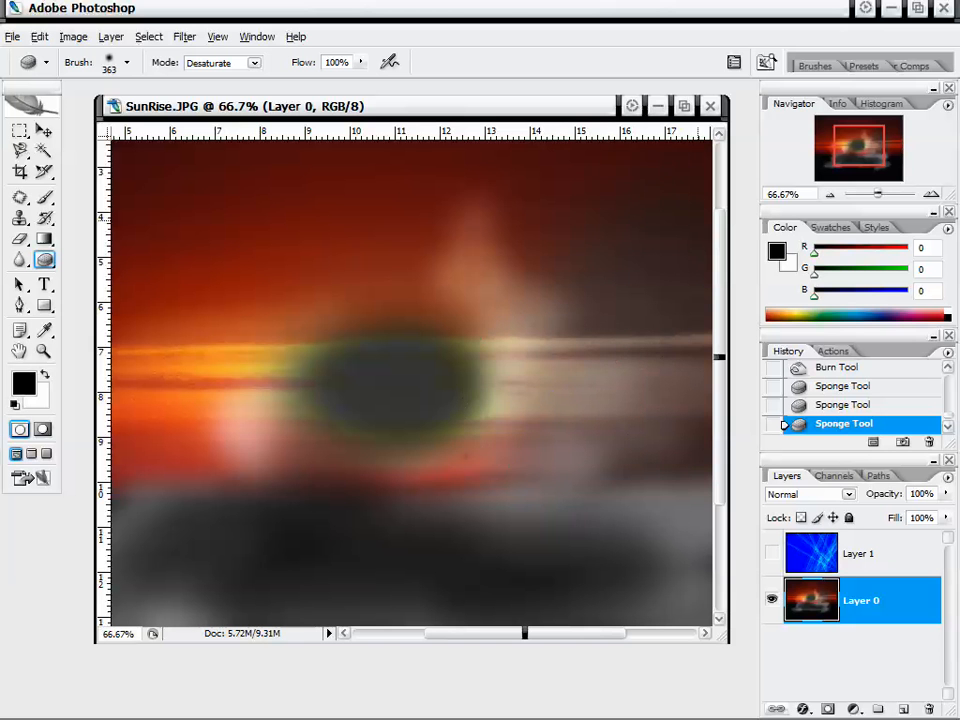
pyautogui.moveTo(606, 163)
pyautogui.mouseDown()
pyautogui.moveTo(519, 129)
pyautogui.moveTo(572, 231)
pyautogui.moveTo(543, 268)
pyautogui.mouseUp()
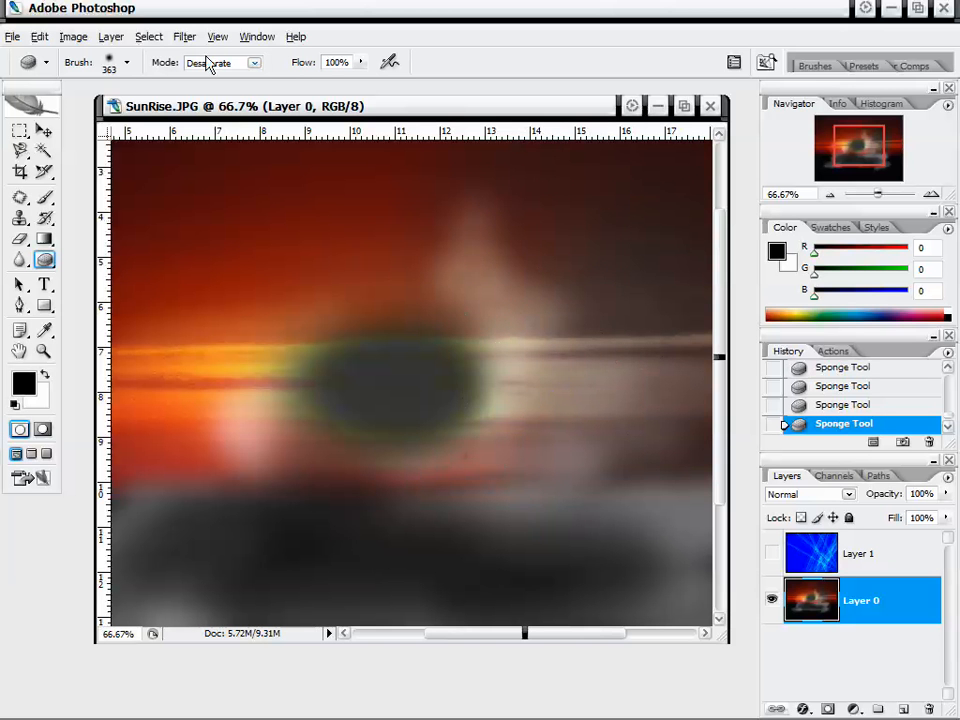
# - Set the Sponge mode to Saturate and intensify the sky and glow to the left of the sun
pyautogui.click(208, 62)
pyautogui.click(195, 92)
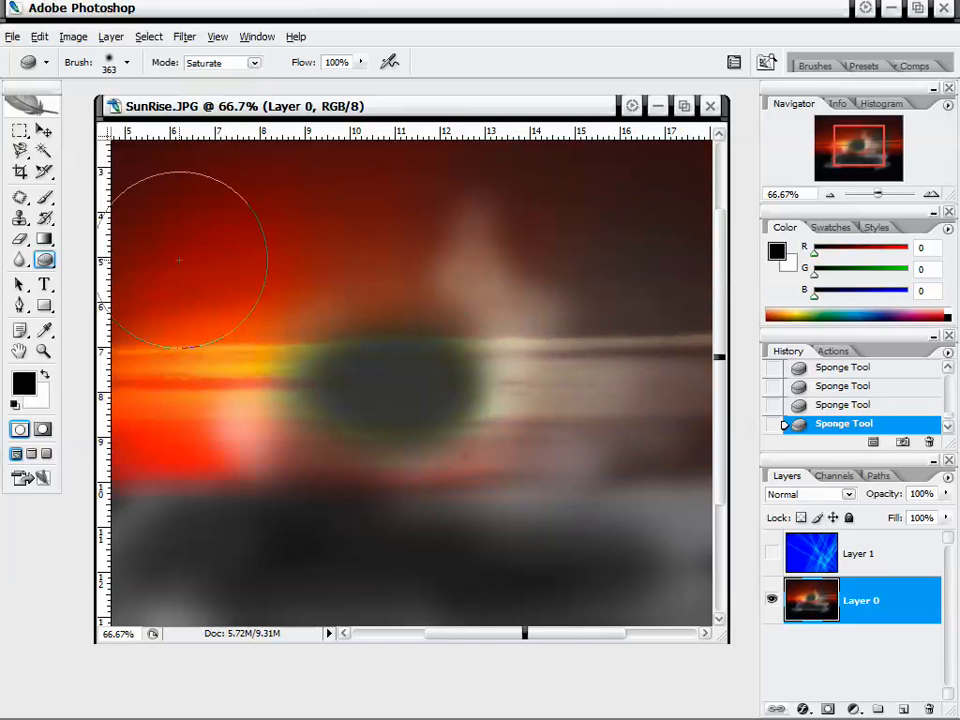